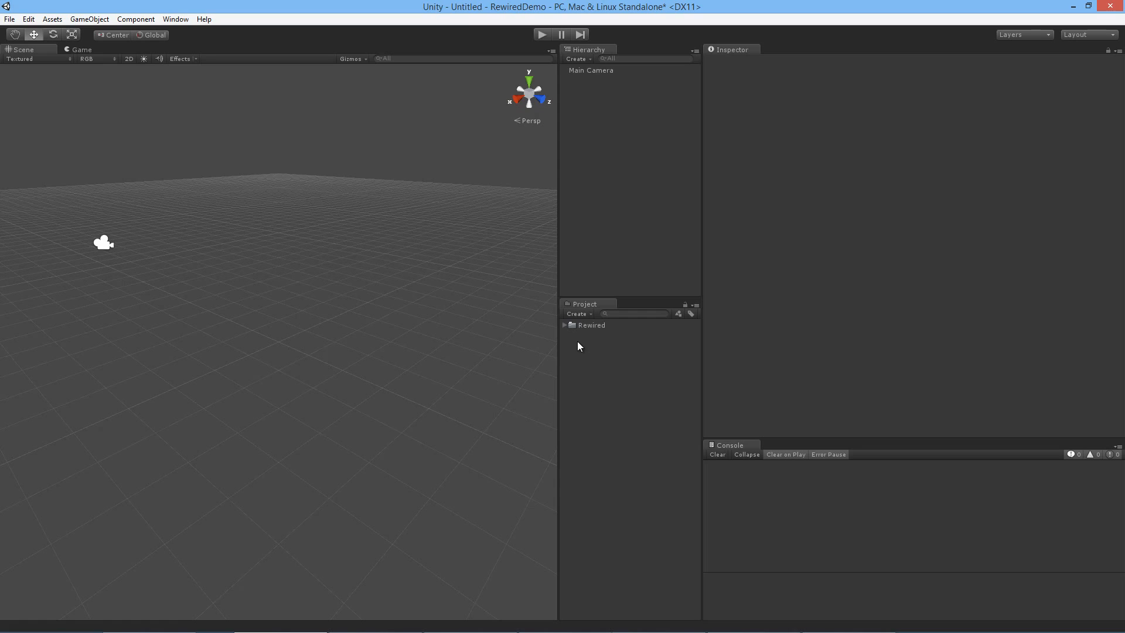
Step: Create a Rewired Input Manager in the scene and select it
left_click(176, 19)
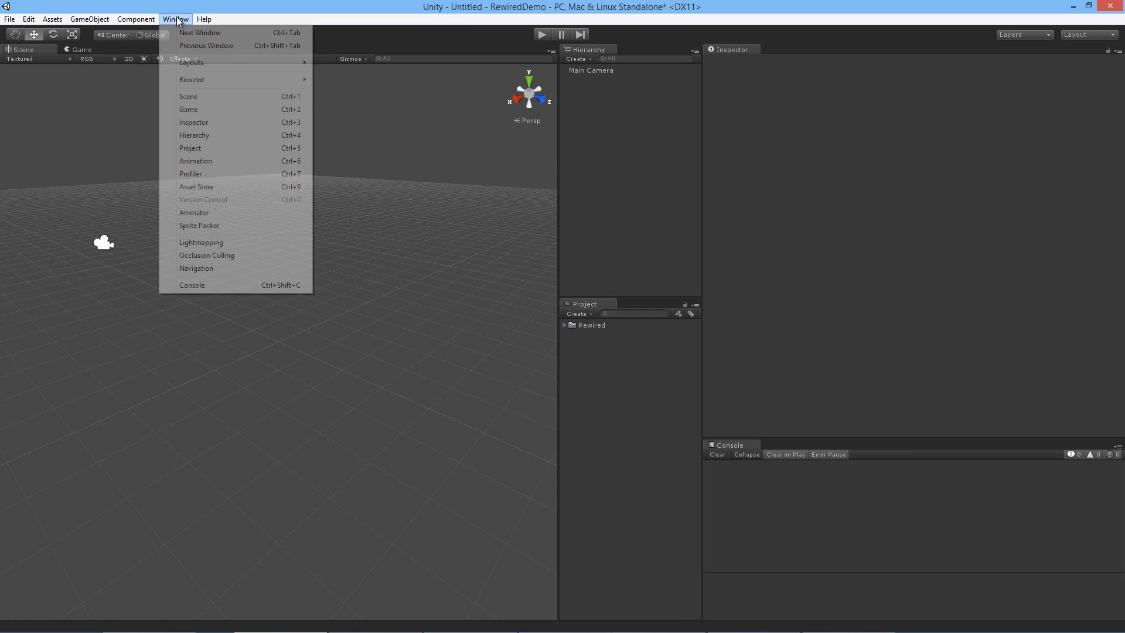
mouse_move(226, 79)
mouse_move(369, 81)
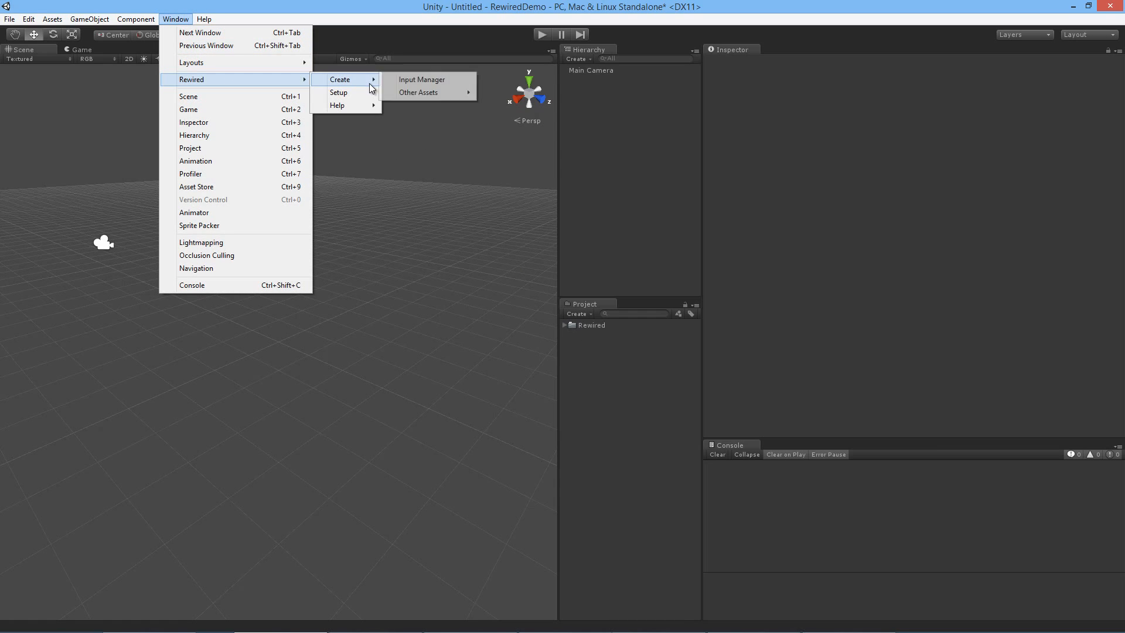
left_click(417, 78)
left_click(626, 80)
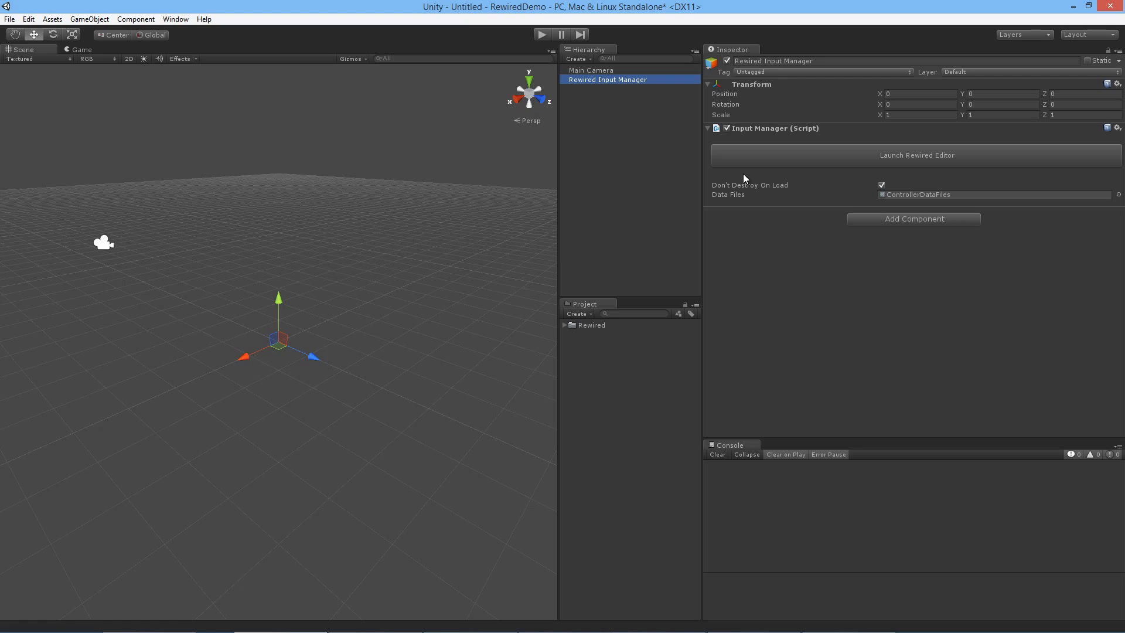
Step: Launch the Rewired Editor for the input manager and dock it alongside the Scene and Game views
left_click(938, 162)
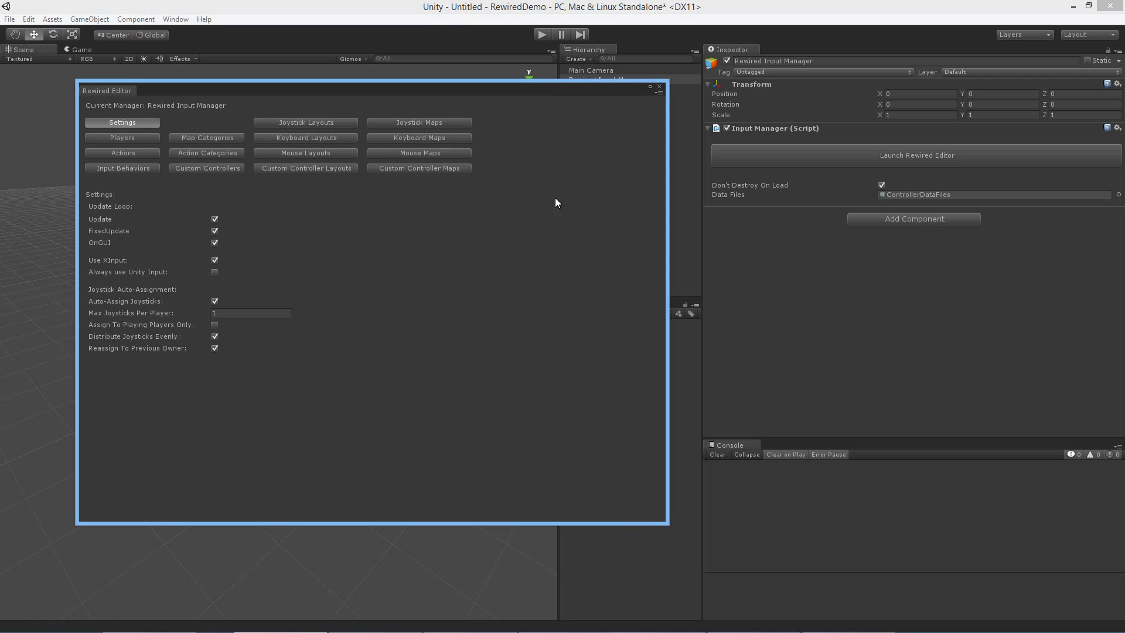
left_click_drag(574, 89, 511, 99)
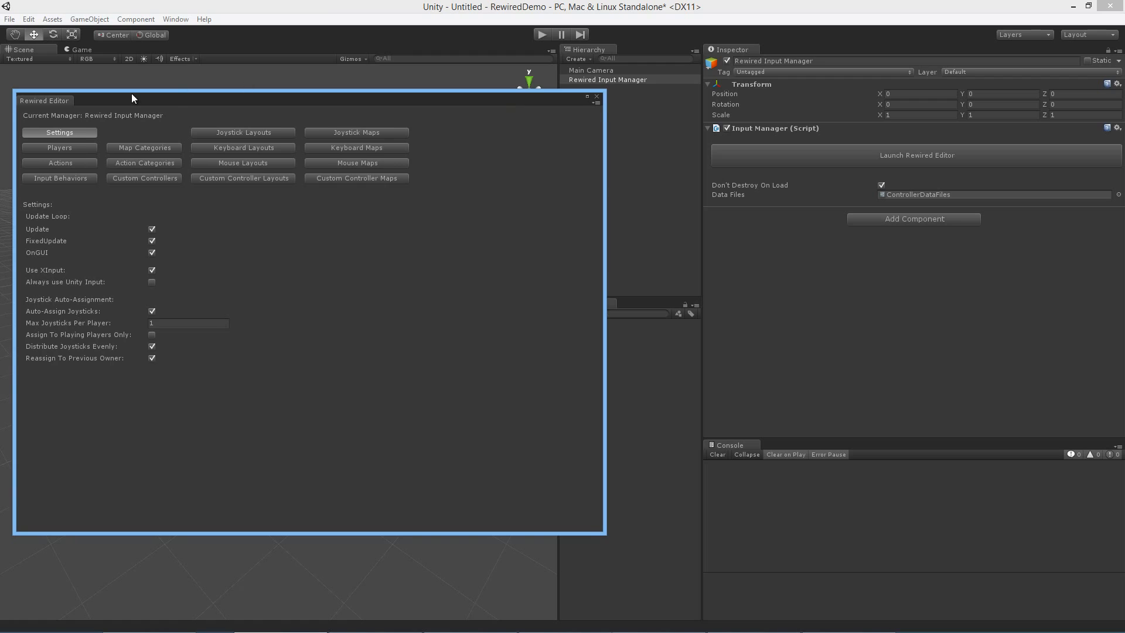
left_click_drag(77, 99, 126, 56)
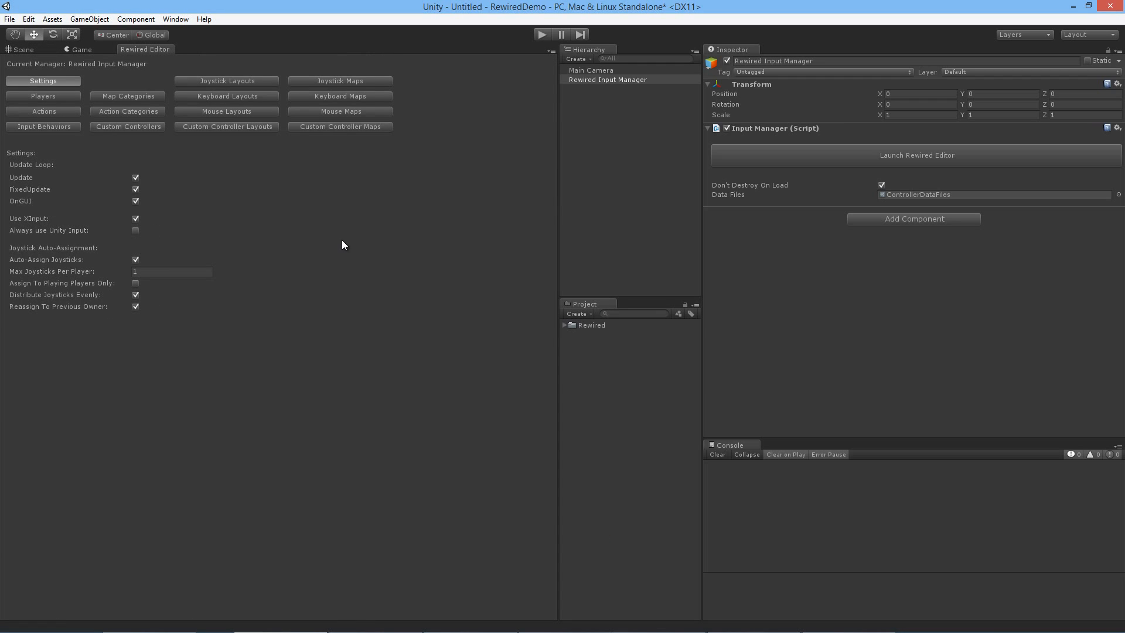
Step: View Unity's built-in Input axes in the project settings, and clear the selection to close them
left_click(52, 20)
mouse_move(28, 19)
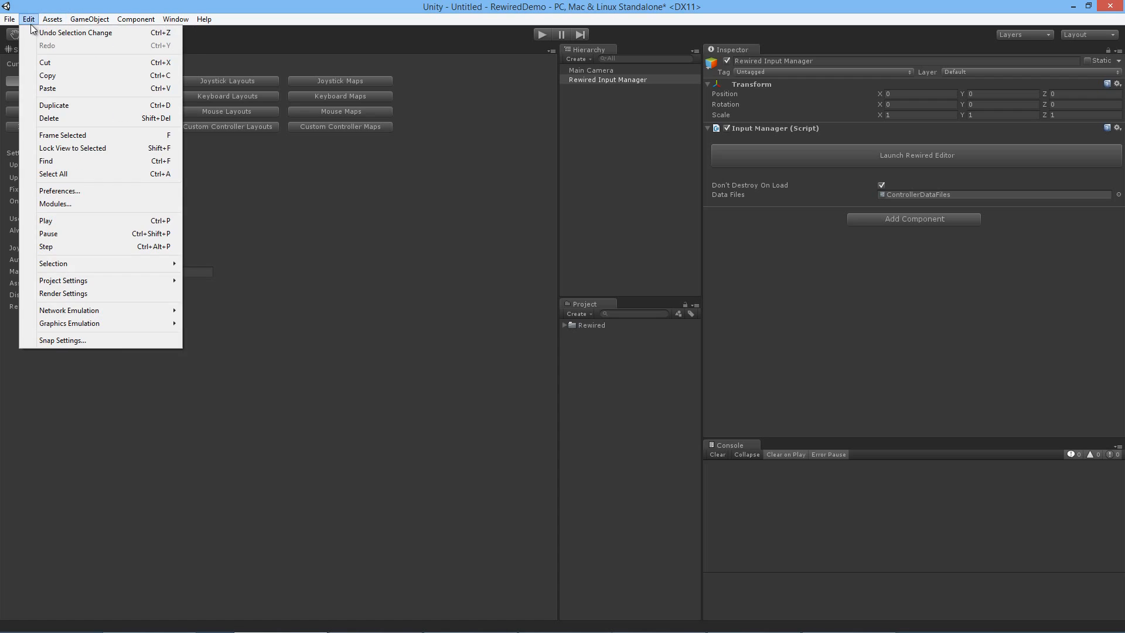
mouse_move(126, 281)
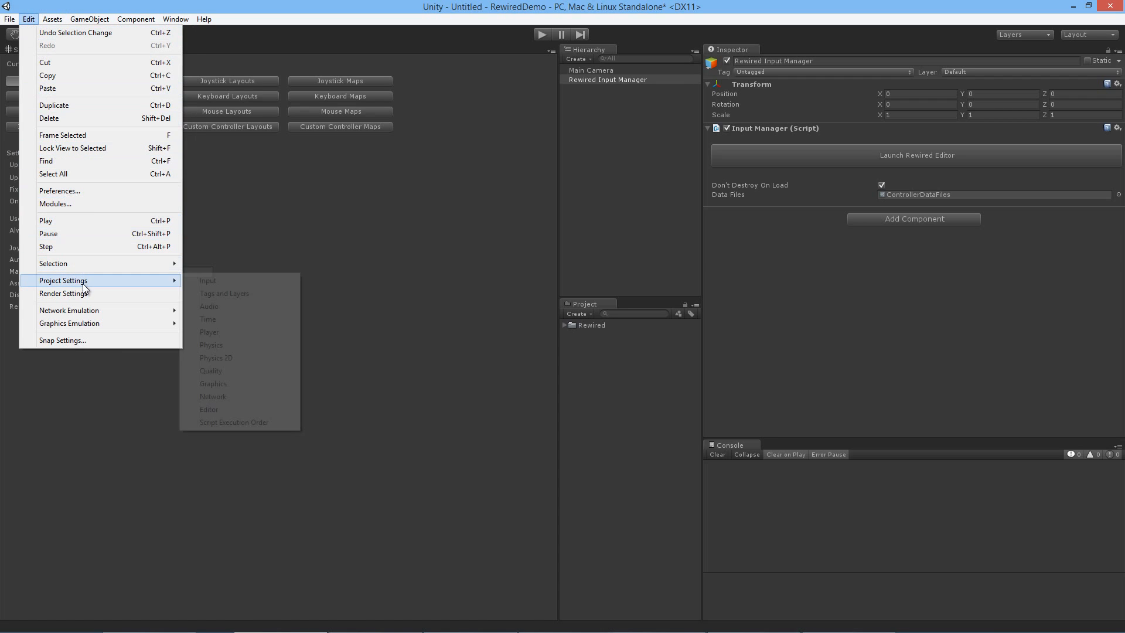
left_click(211, 281)
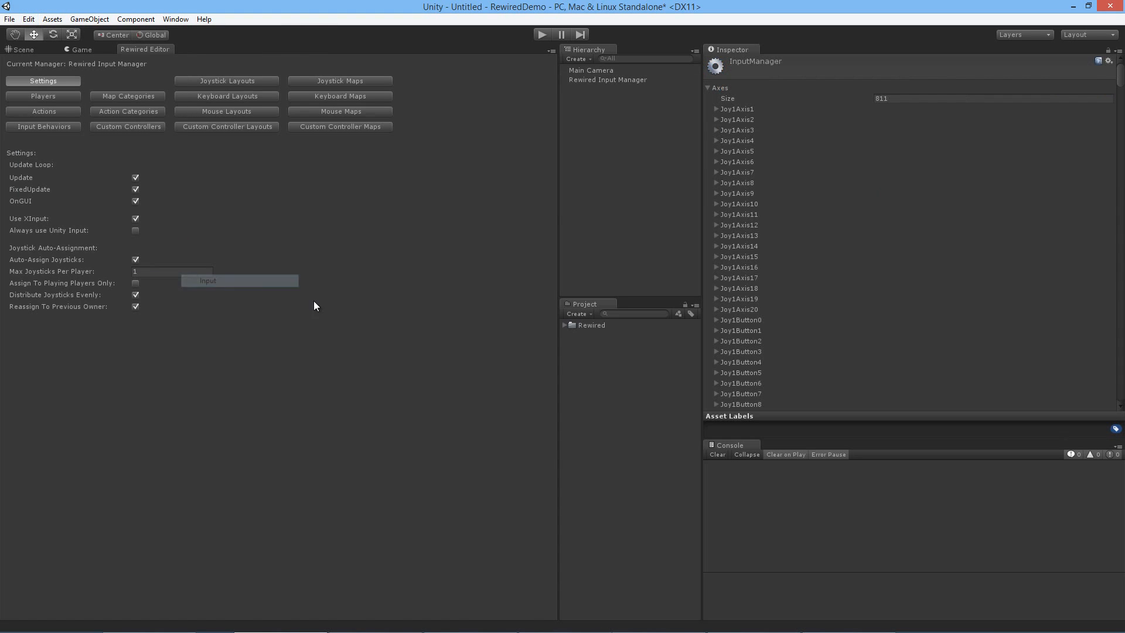
left_click(575, 203)
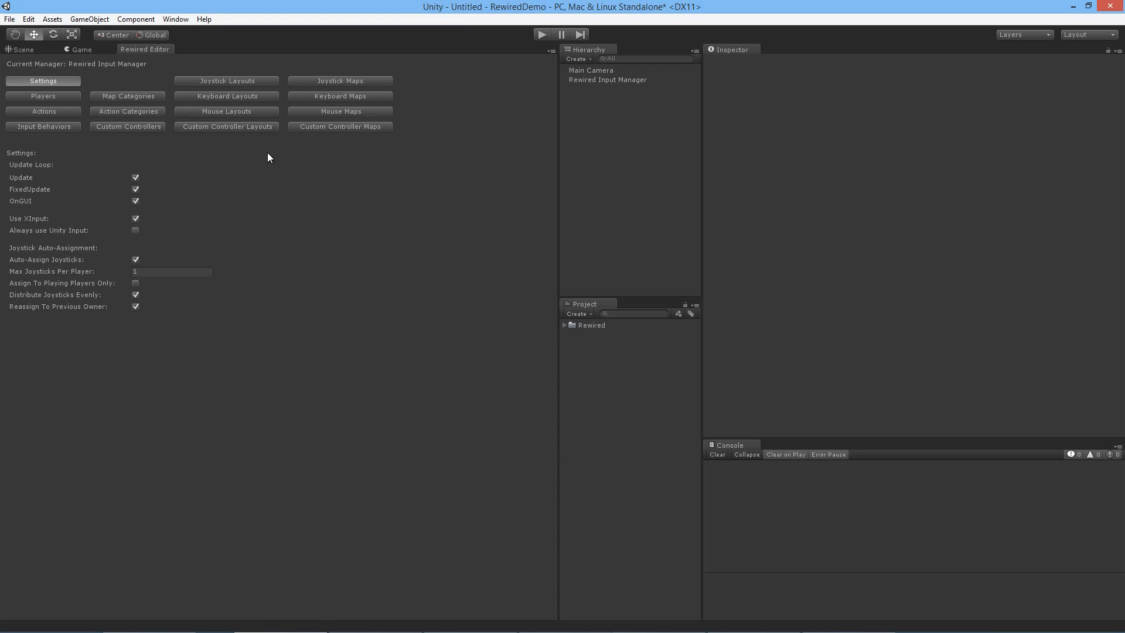
Step: Reopen the project's Input settings, and check the Rewired Editor's Actions page before returning to its Settings page
left_click(52, 19)
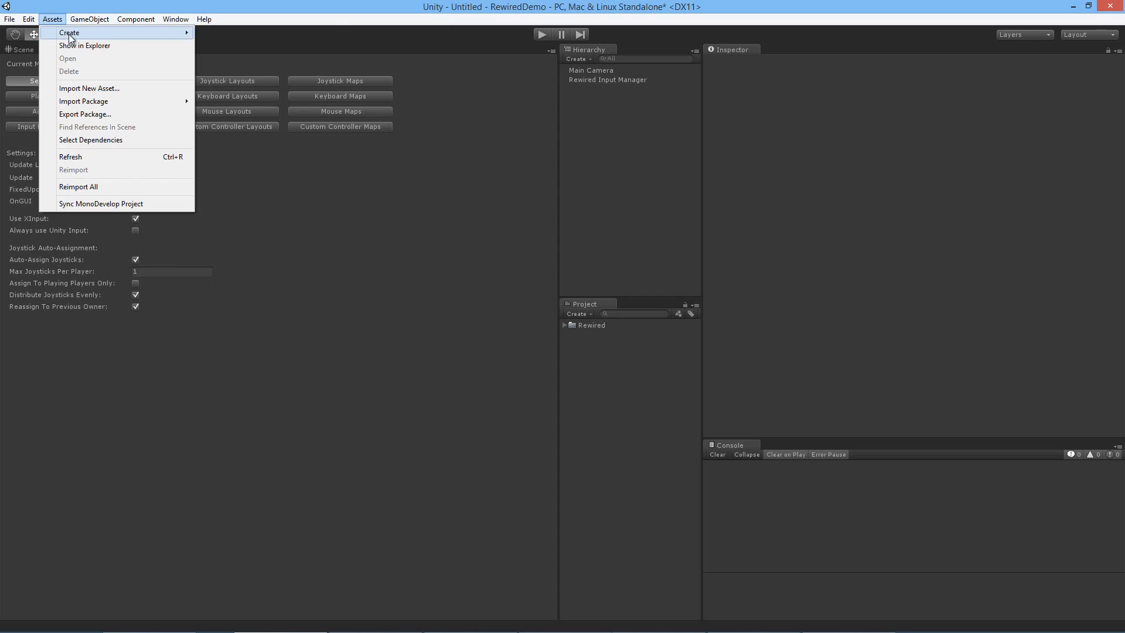
mouse_move(29, 18)
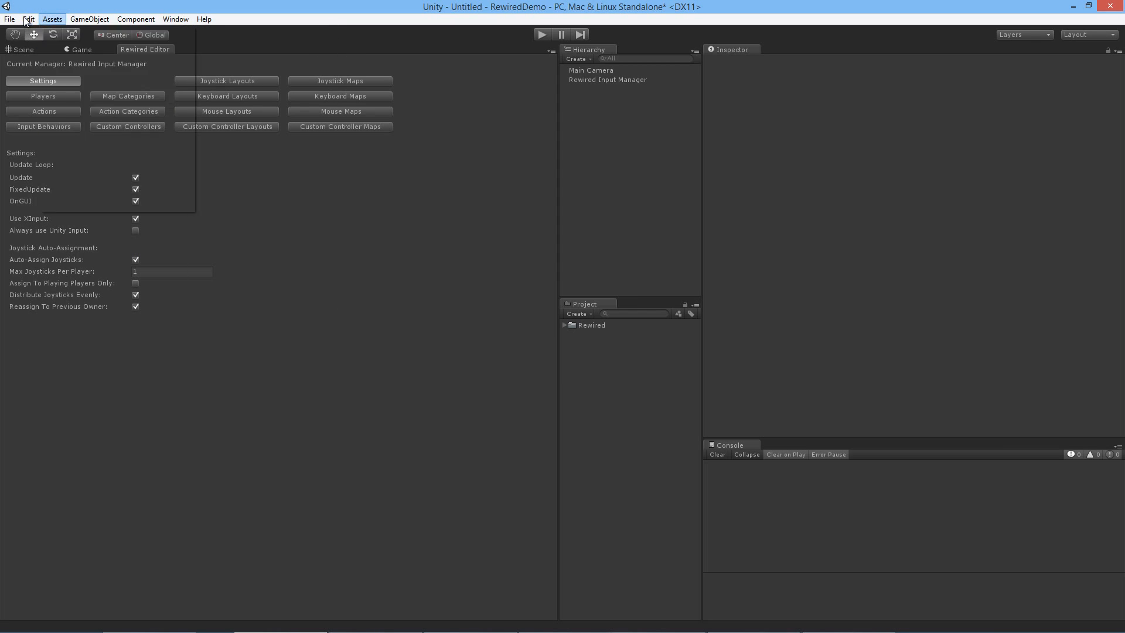
mouse_move(76, 282)
left_click(217, 280)
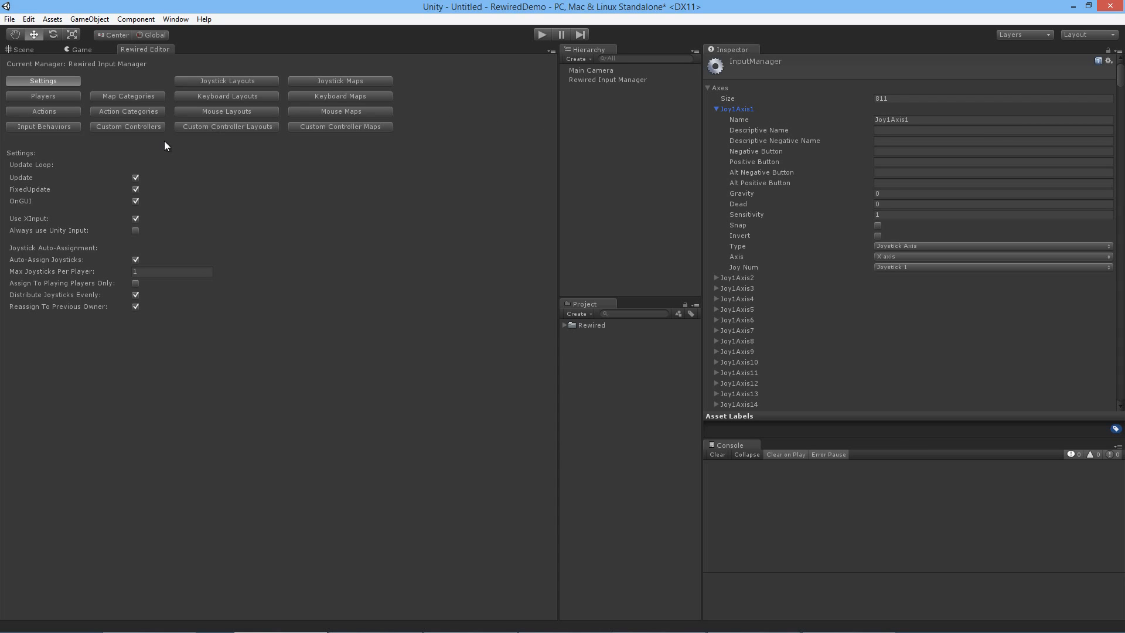
left_click(55, 113)
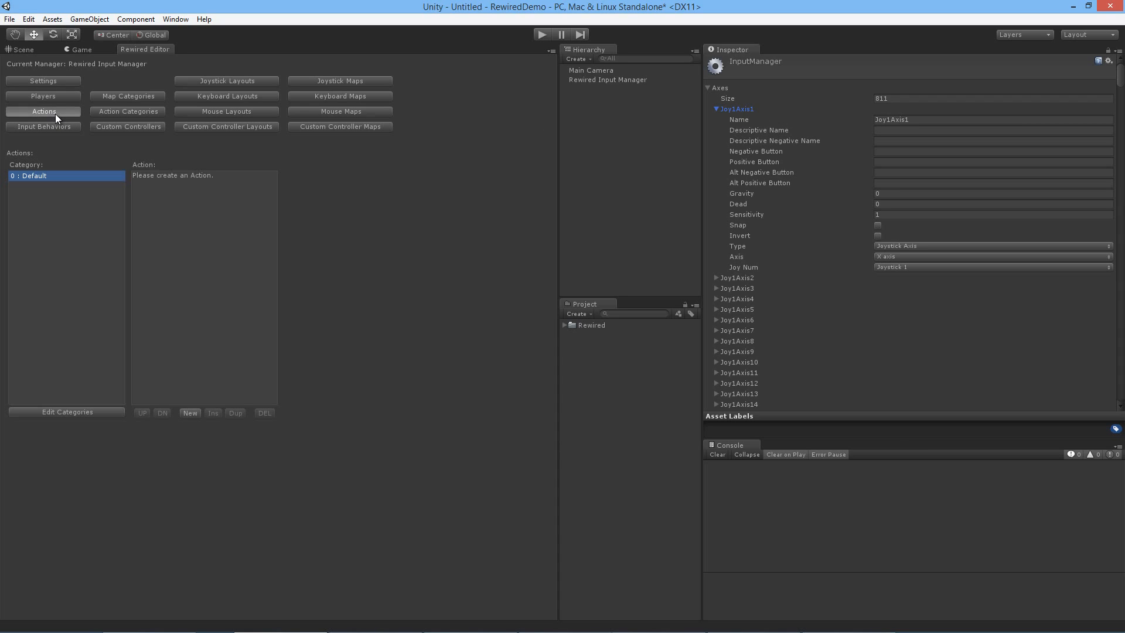
left_click(72, 82)
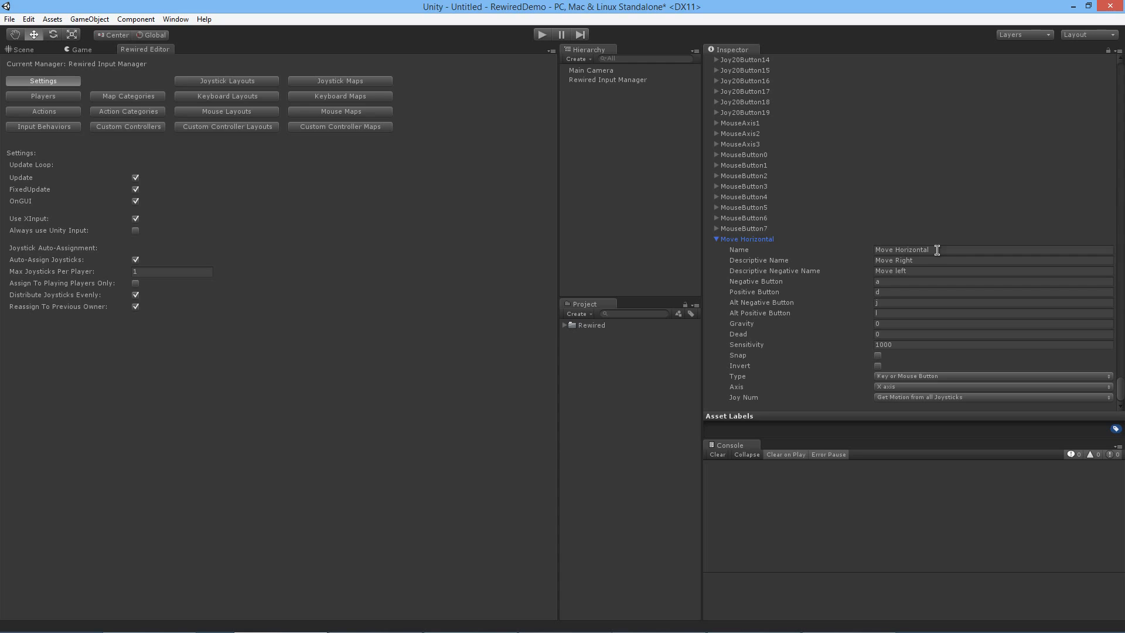
Step: Examine the Move Horizontal axis's name, descriptive names, positive and negative buttons, alternate buttons, gravity and dead values
left_click(883, 251)
left_click(914, 260)
left_click(911, 272)
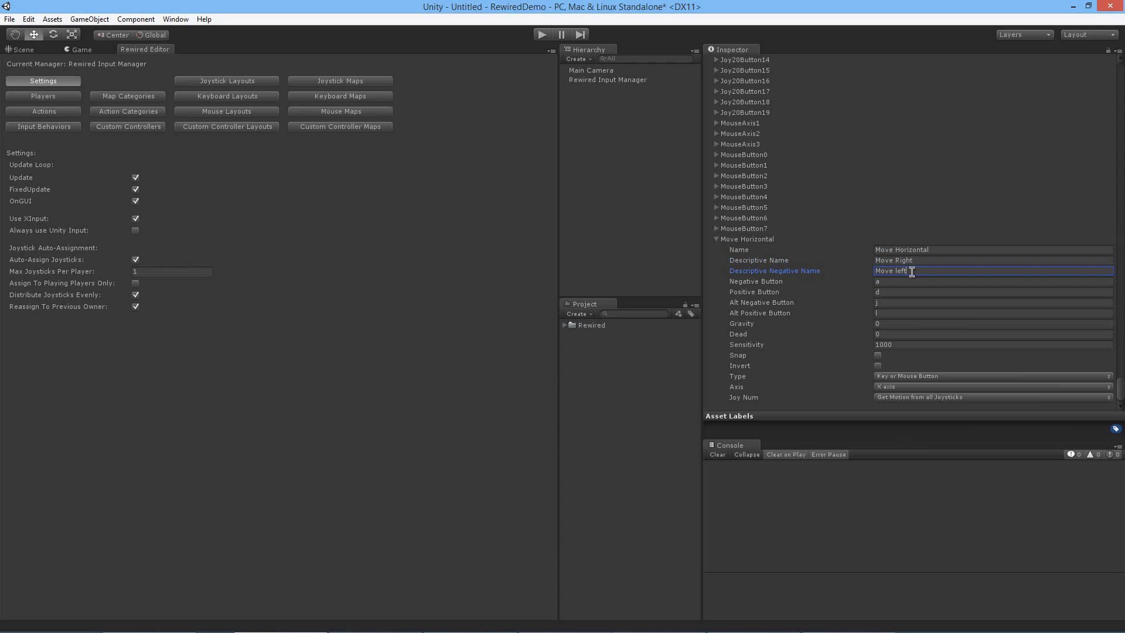
left_click(895, 282)
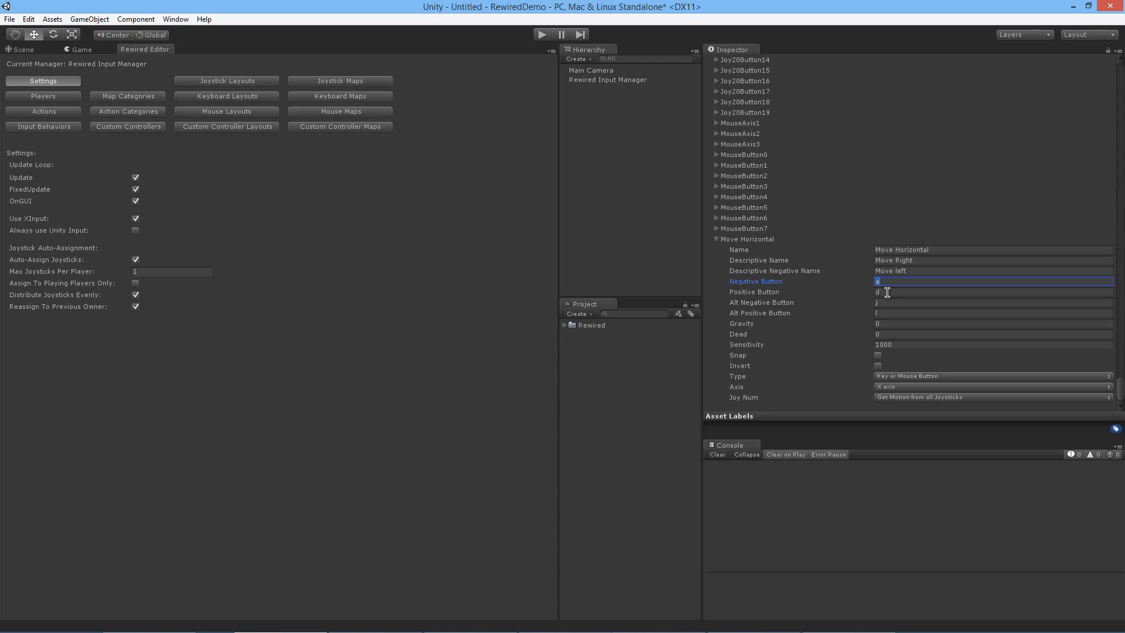
left_click(886, 293)
left_click(884, 283)
left_click(885, 293)
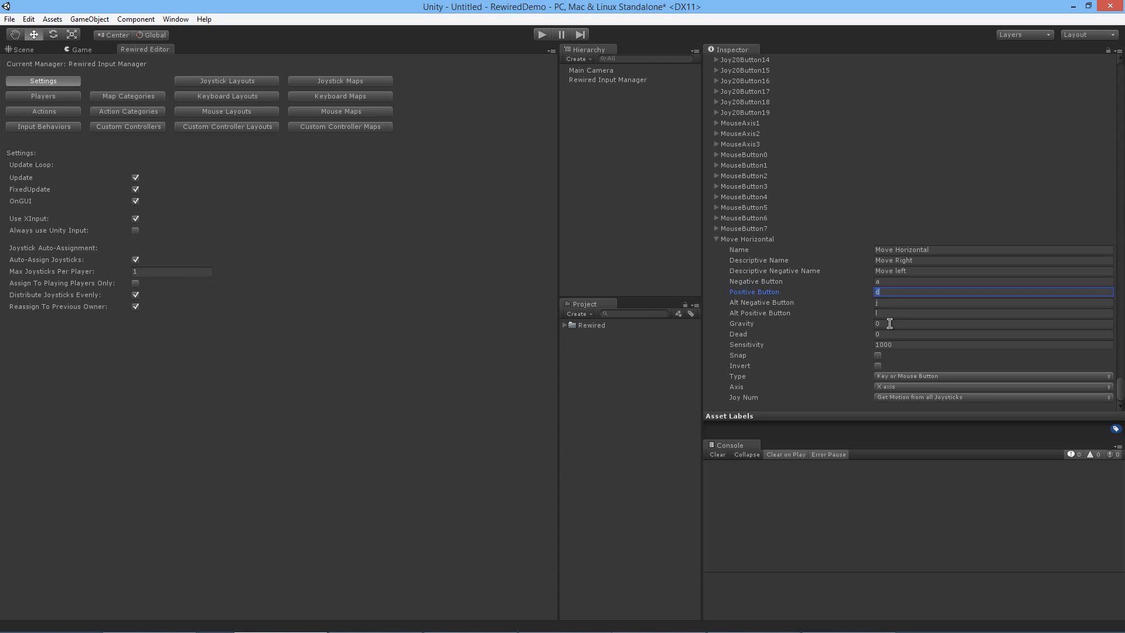
left_click(889, 304)
left_click(887, 323)
left_click(889, 313)
left_click(889, 303)
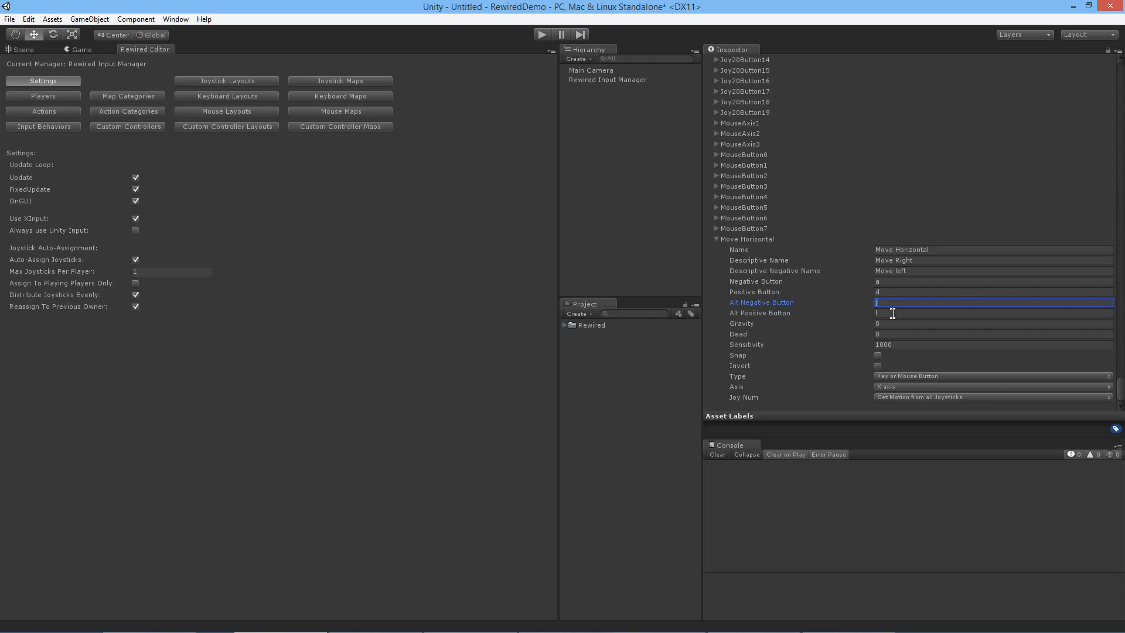
left_click(882, 304)
left_click(884, 324)
left_click(887, 333)
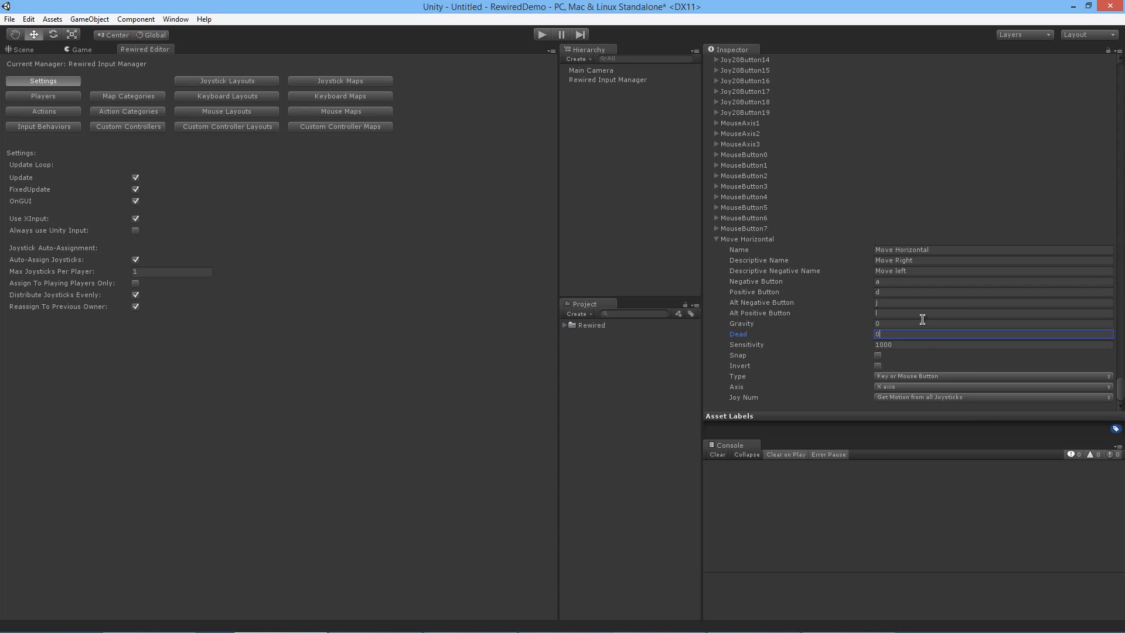
Step: Review the Axis and Joy Num choices available for the Move Horizontal axis without changing them
left_click(923, 385)
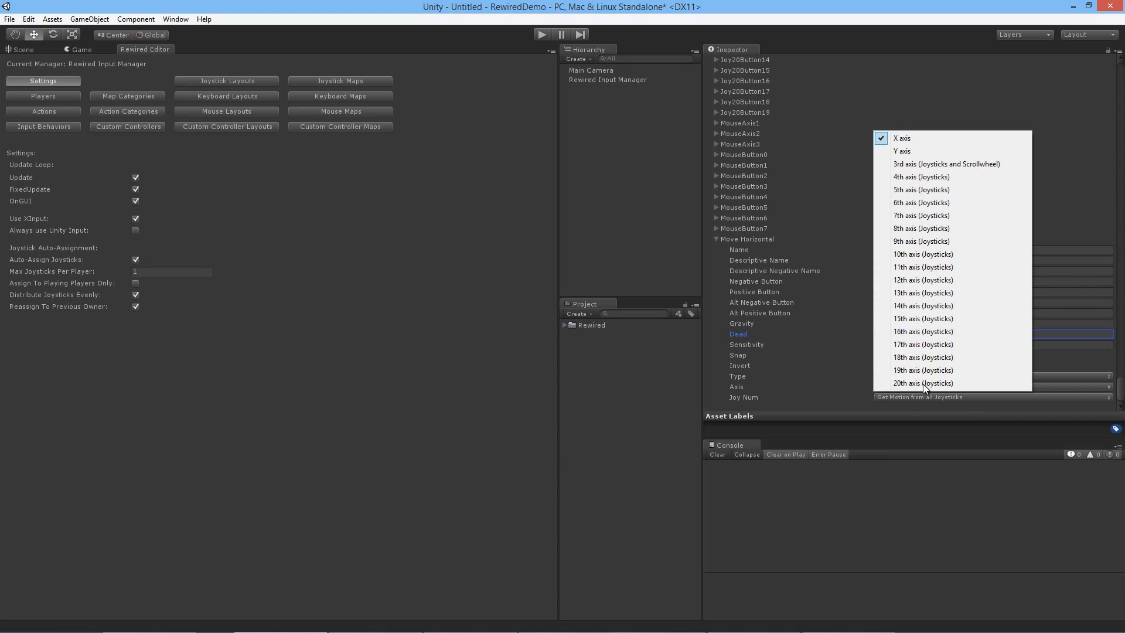
left_click(1034, 396)
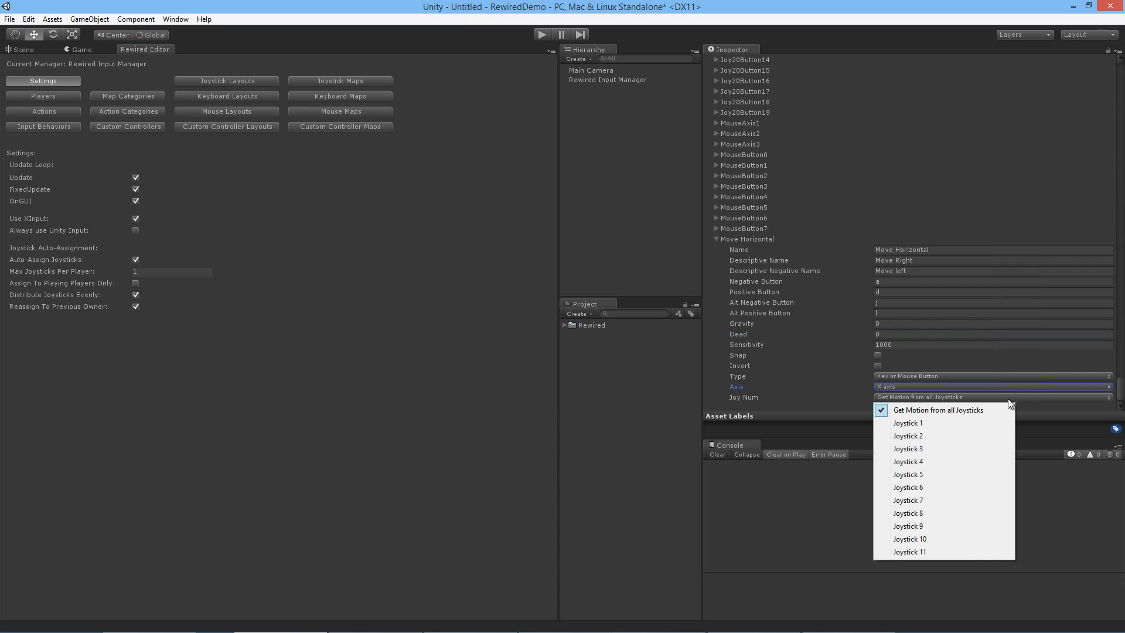
left_click(907, 387)
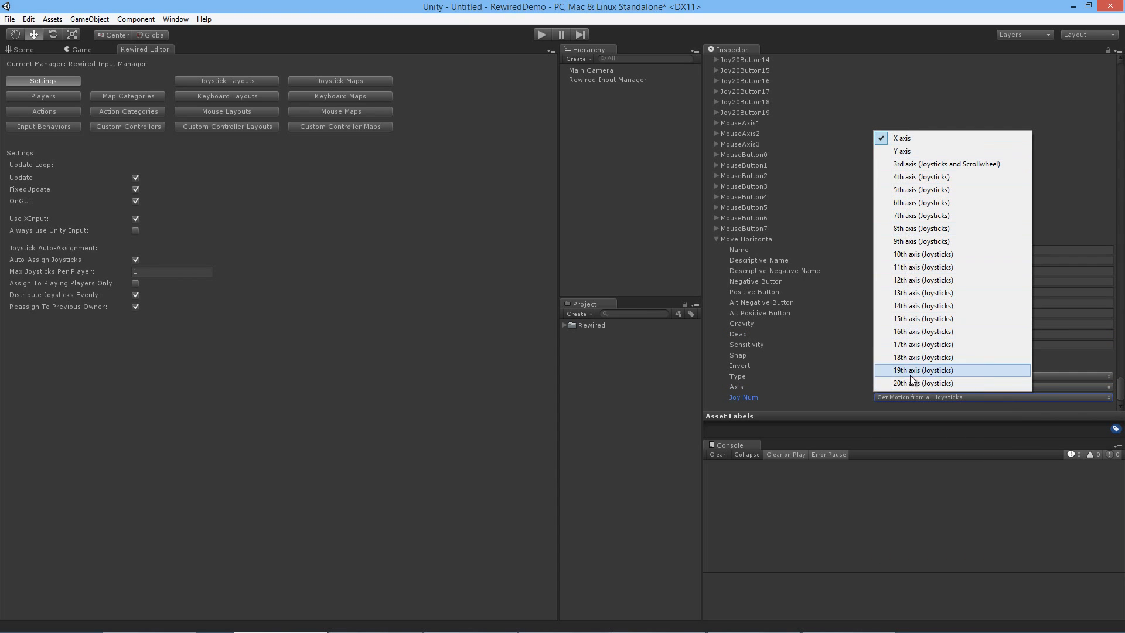
left_click(1042, 389)
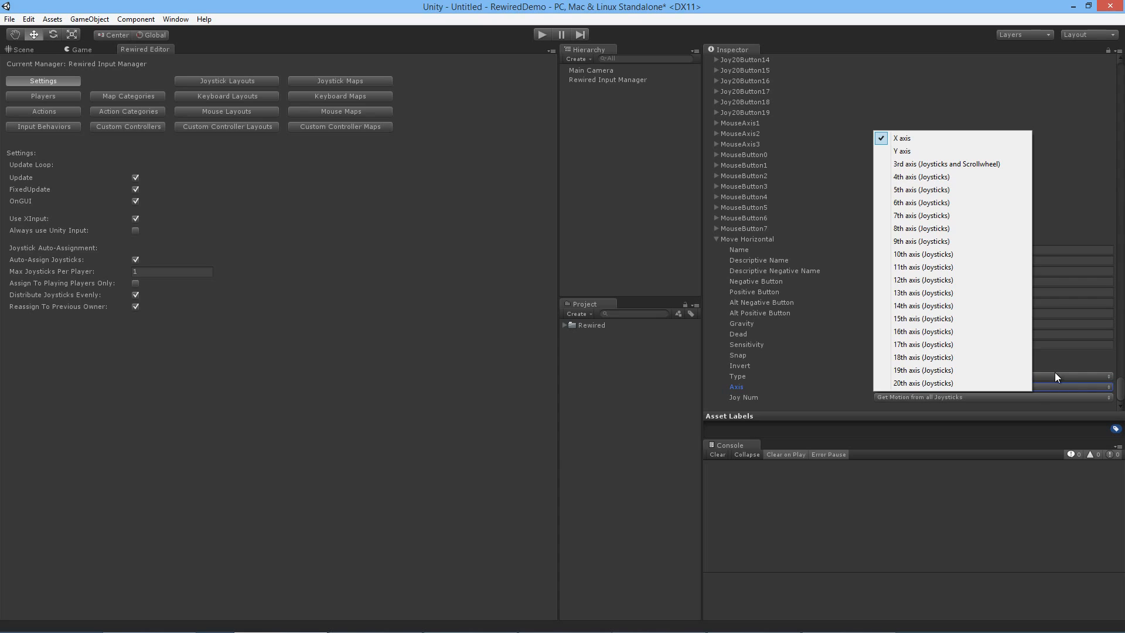
left_click(811, 390)
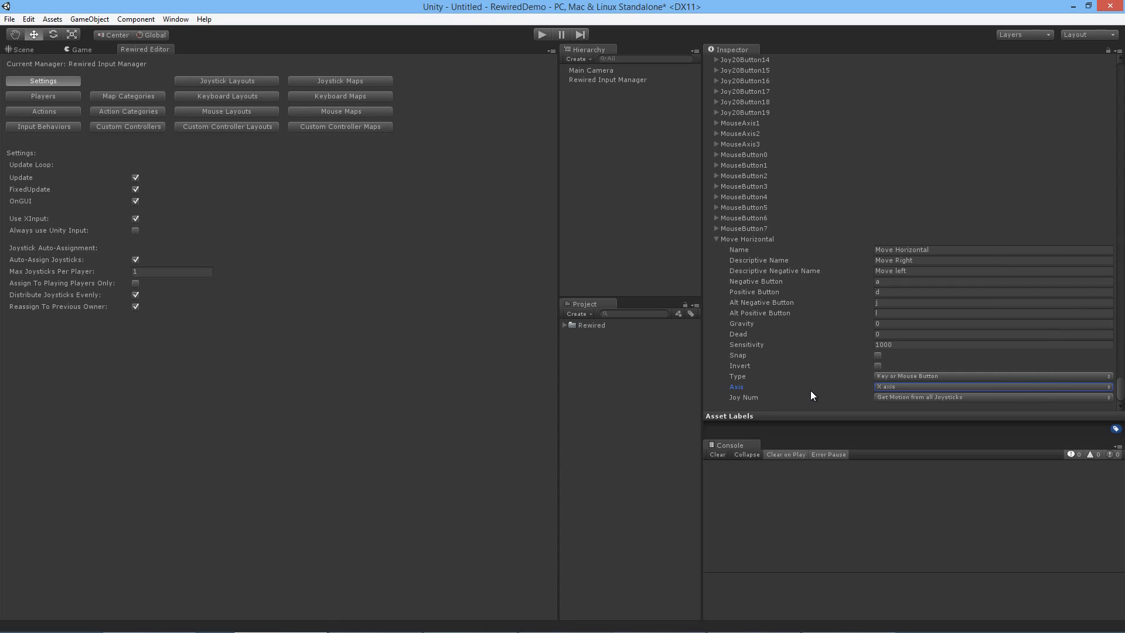
Step: Set the Negative Button of the Move Horizontal axis to "joystick 1 button 0"
left_click(890, 281)
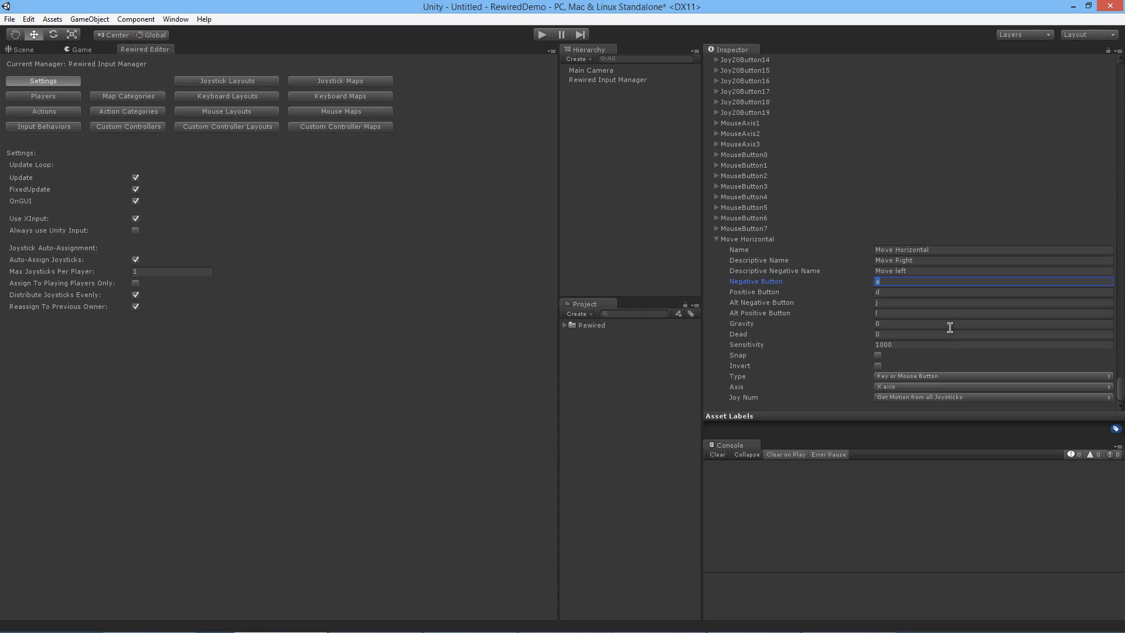
type("button 0")
key("BackSpace")
key("BackSpace")
key("BackSpace")
key("BackSpace")
key("BackSpace")
key("BackSpace")
key("BackSpace")
key("BackSpace")
type("joystick 0 buto")
key("BackSpace")
type("tion")
key("BackSpace")
key("BackSpace")
type("0")
key("Return")
type("joystick 1 button 0")
Step: Review the Joy Num choices for Move Horizontal and the Rewired Editor's Players page
left_click(968, 396)
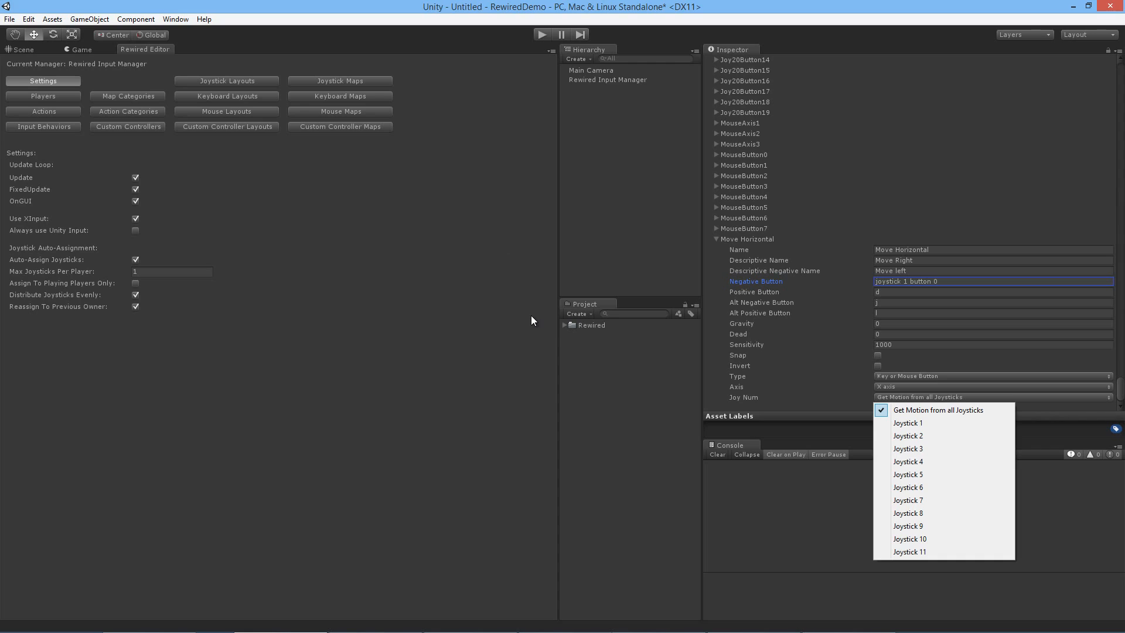
left_click(37, 100)
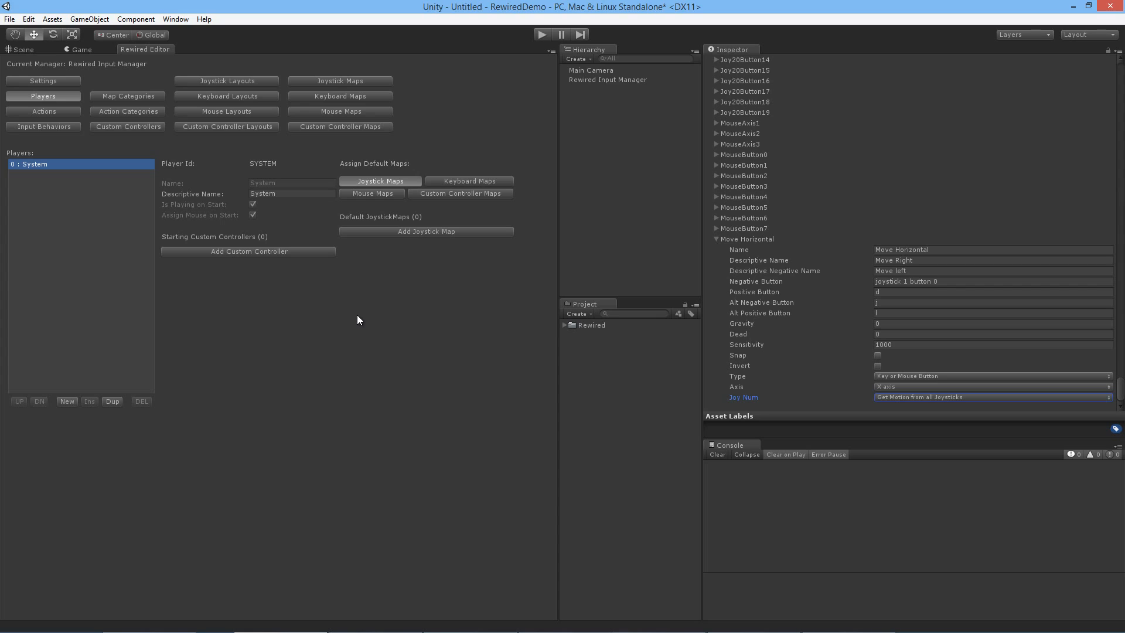
Step: Create a new Rewired action in the Default category and name it "Move Horizontal"
left_click(73, 110)
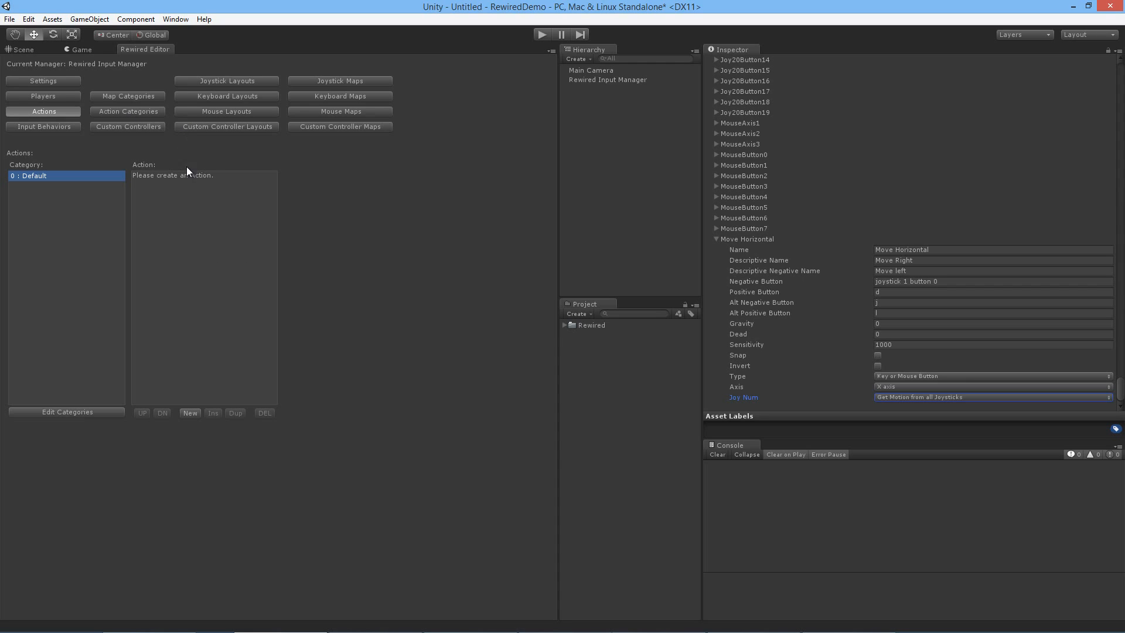
left_click(190, 412)
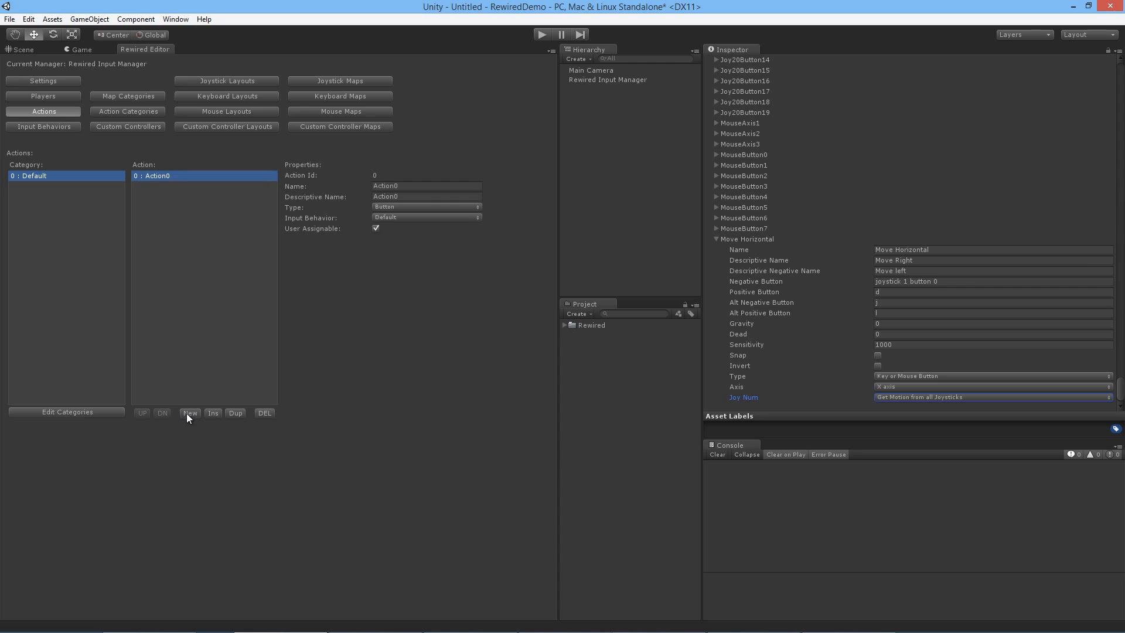
left_click(400, 186)
type("Move Hor")
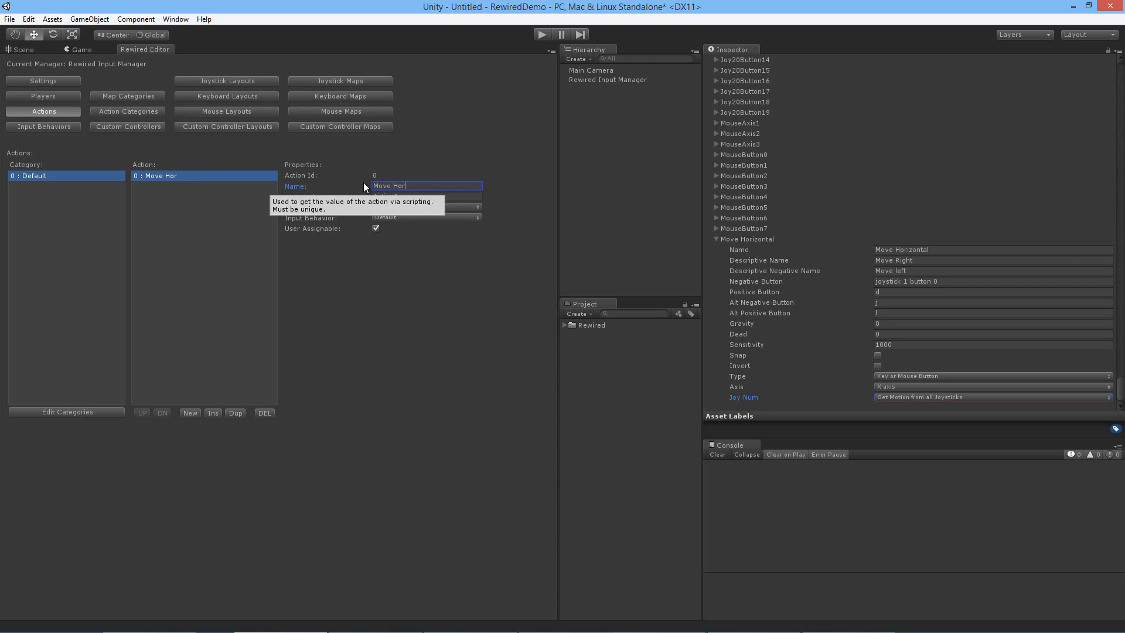
type("izontal")
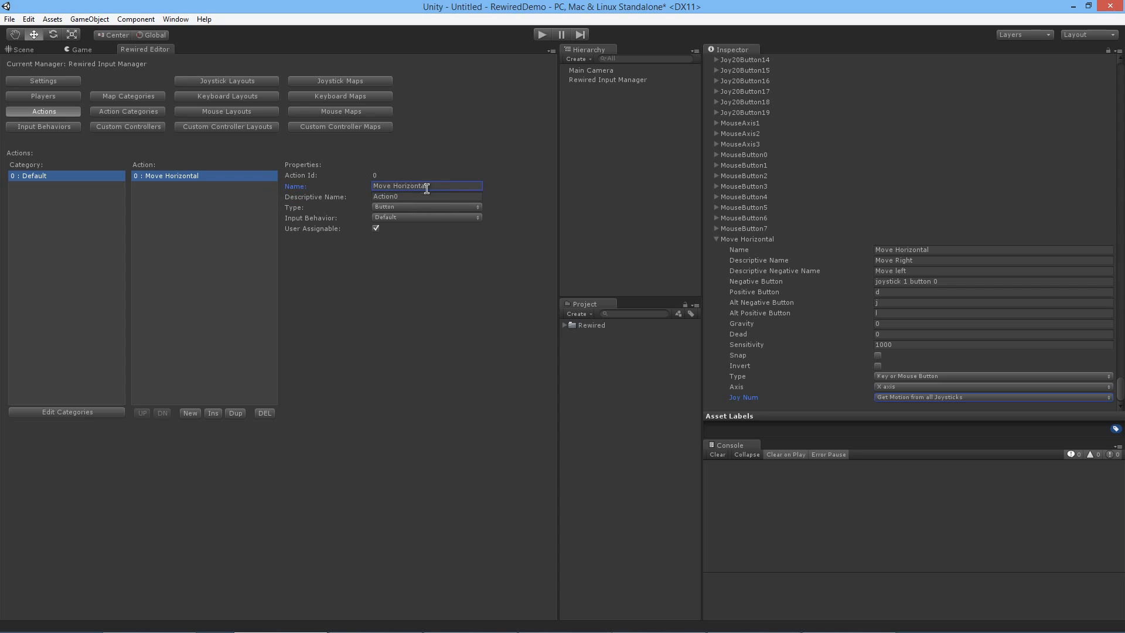
Step: Set the new action's descriptive name to "Move Horizontal" and its type to Axis
left_click(400, 198)
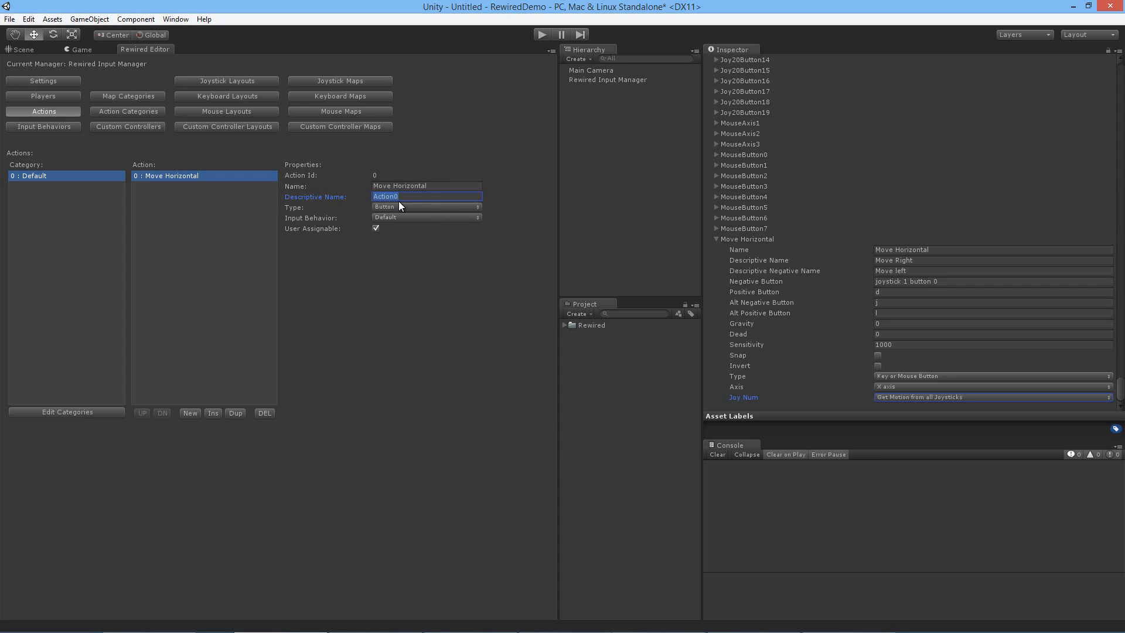
left_click(436, 186)
left_click(432, 196)
left_click(456, 206)
left_click(422, 218)
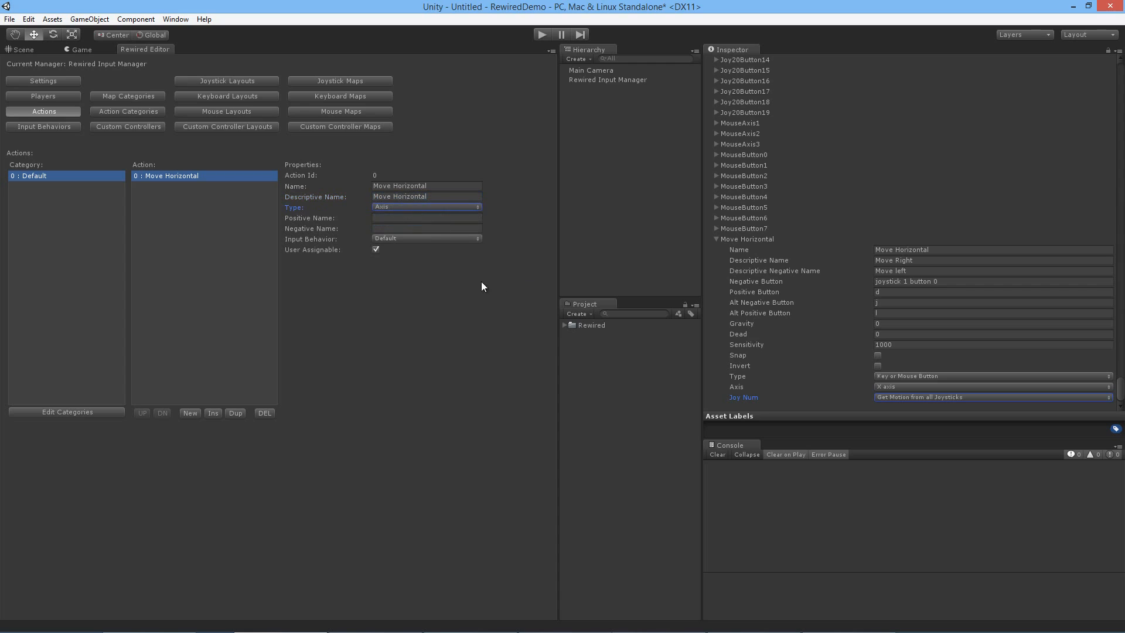
Step: Set the Move Horizontal action's positive name to "Move Right" and its negative name to "Move Left"
left_click(385, 220)
type("Mov")
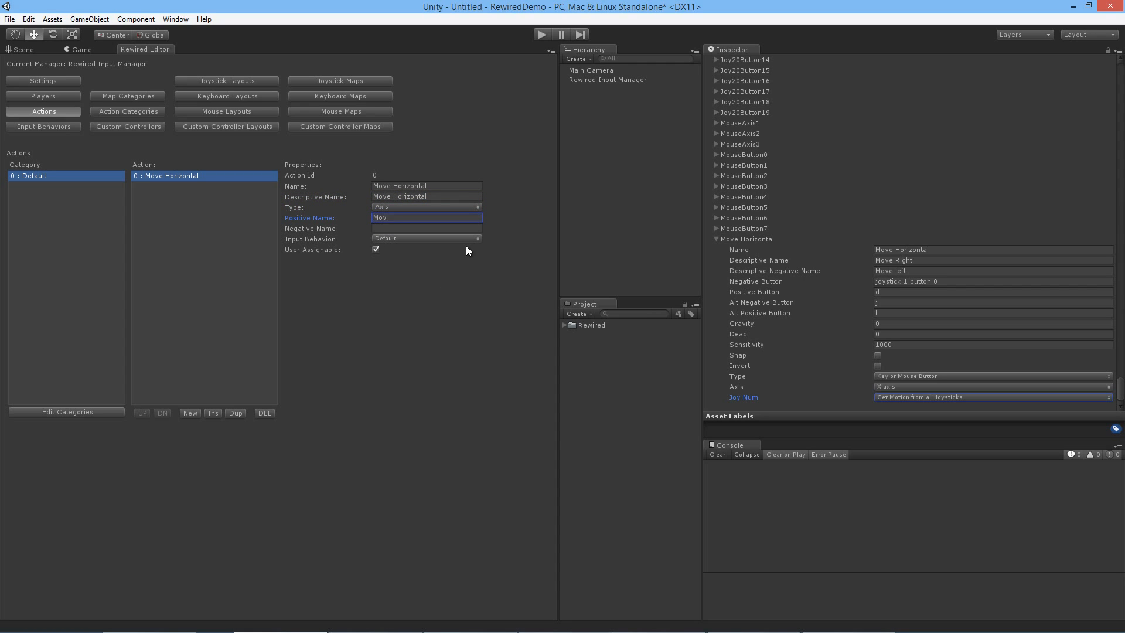
type("e Right")
key("Tab")
type("Move Left")
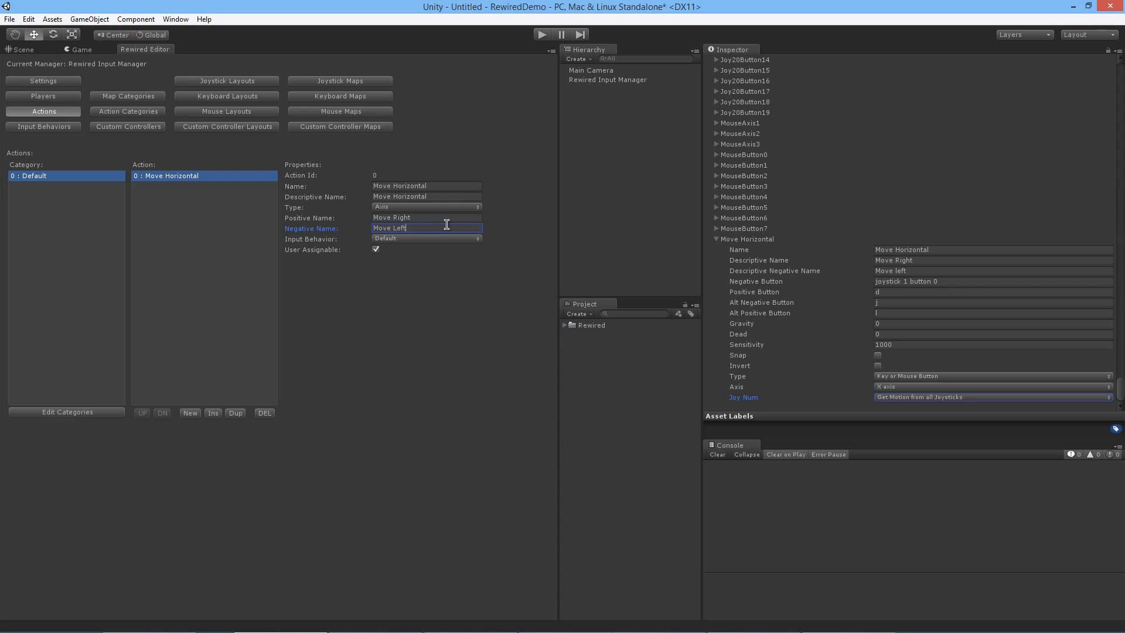
left_click(447, 217)
left_click(448, 225)
Step: Create a joystick map for the Dual Analog Gamepad template in the Default category and Default layout
left_click(69, 98)
left_click(72, 110)
left_click(346, 80)
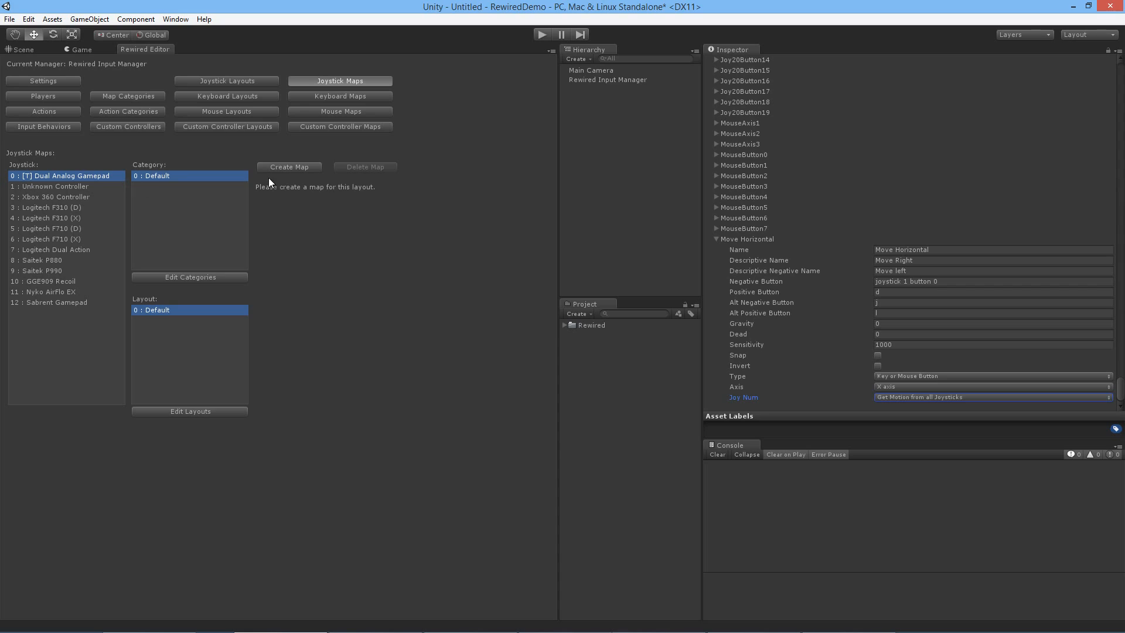
left_click(294, 168)
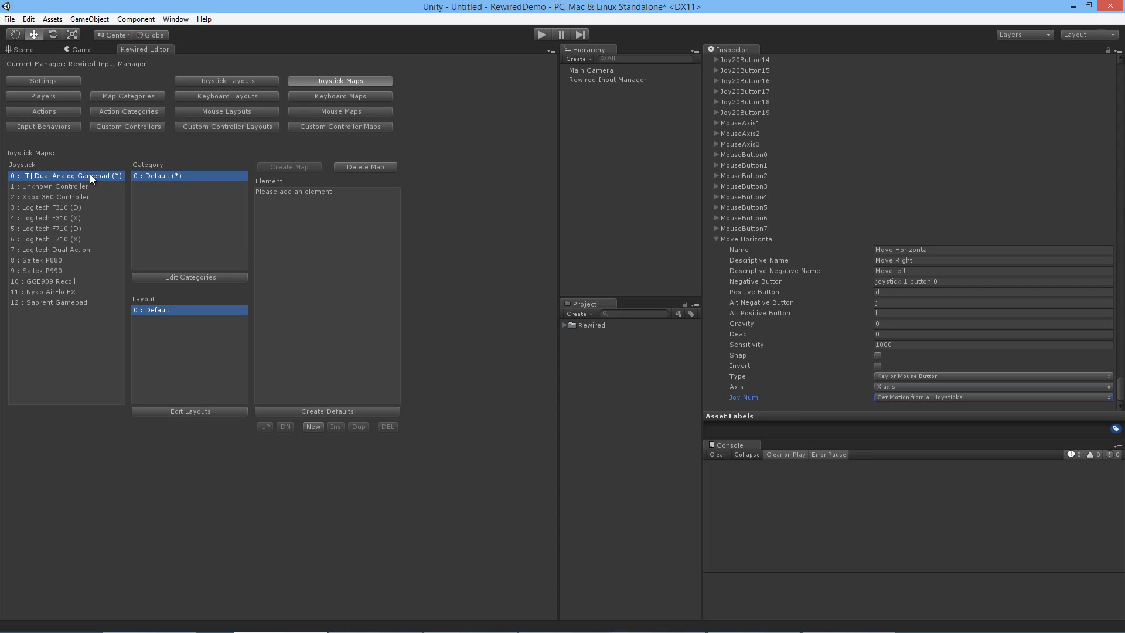
Step: Add an element to the gamepad map that assigns Left Stick X to the Move Horizontal action
left_click(311, 424)
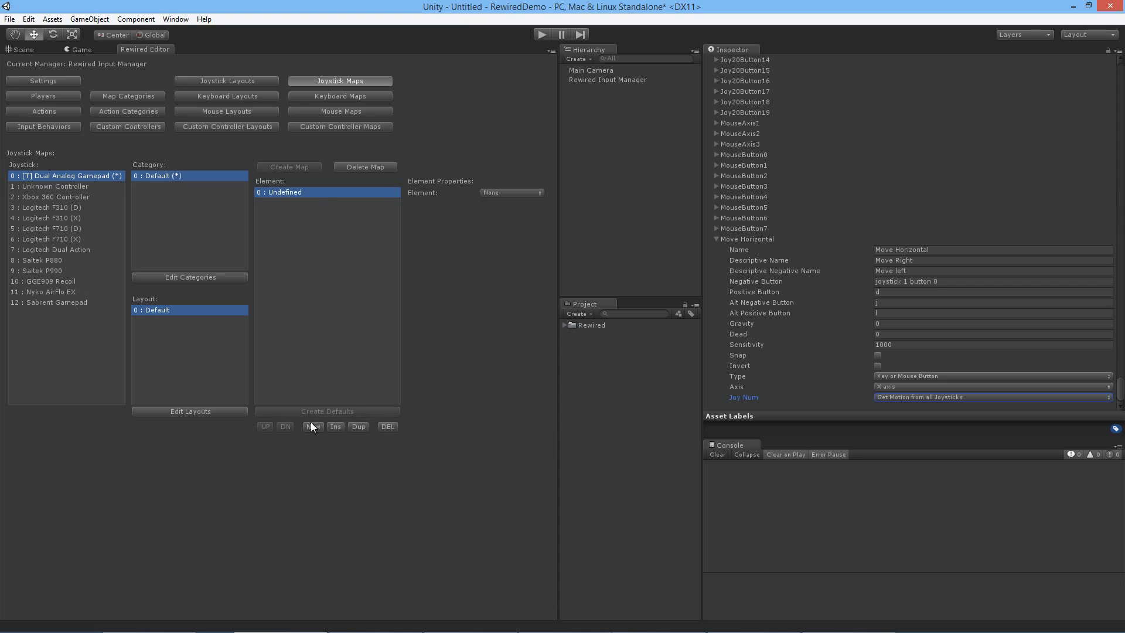
left_click(516, 194)
left_click(526, 219)
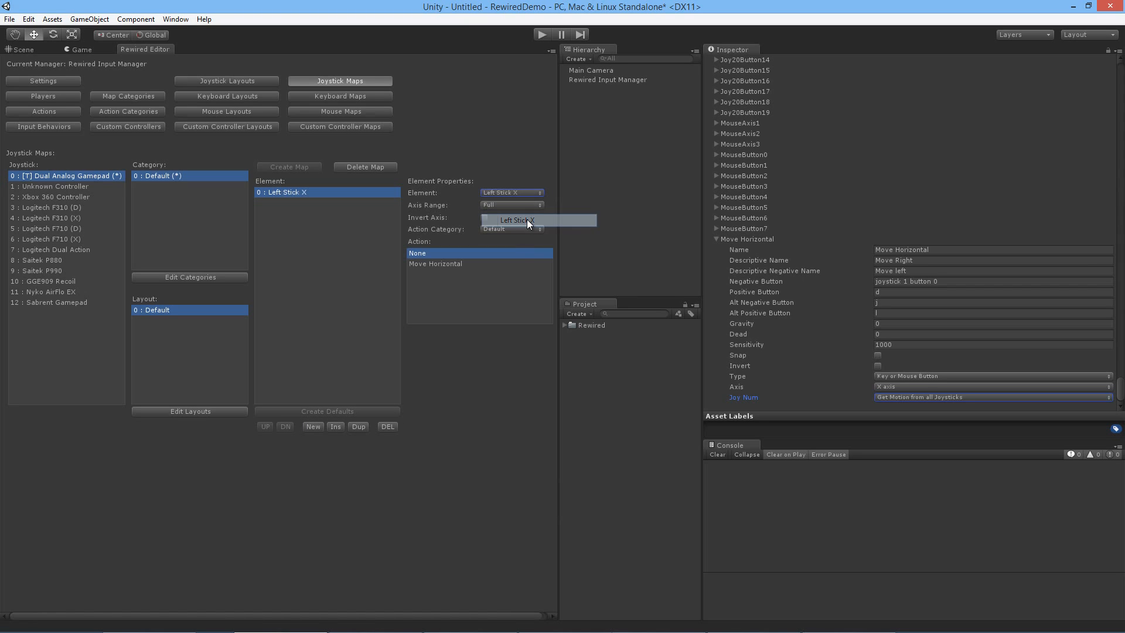
left_click(454, 264)
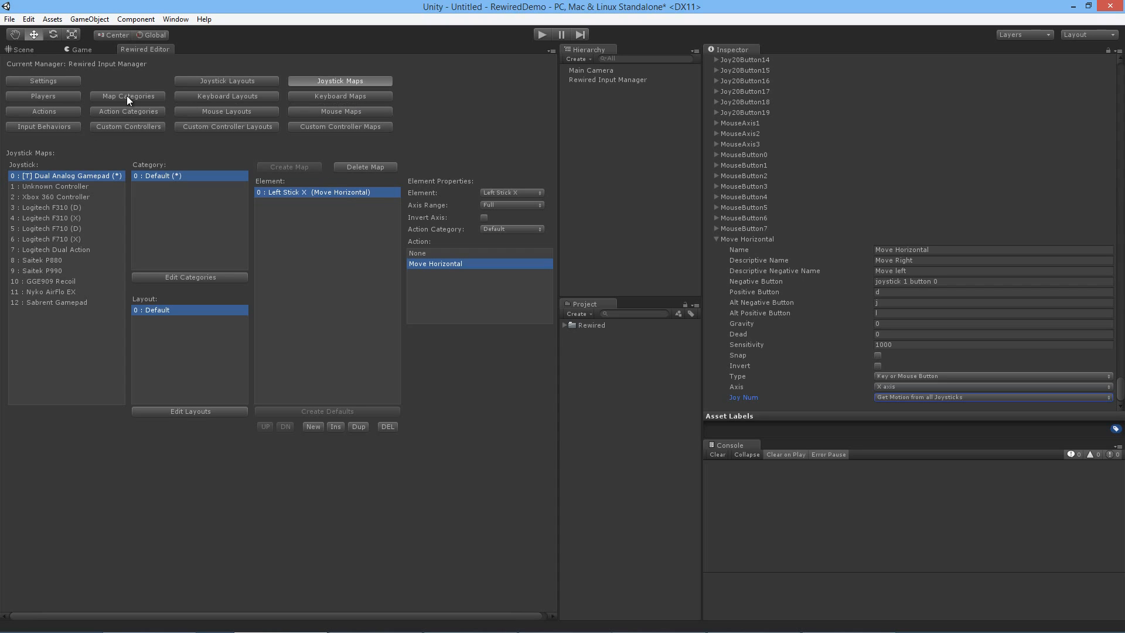
Step: Add one new player to the Rewired players and select it
left_click(73, 98)
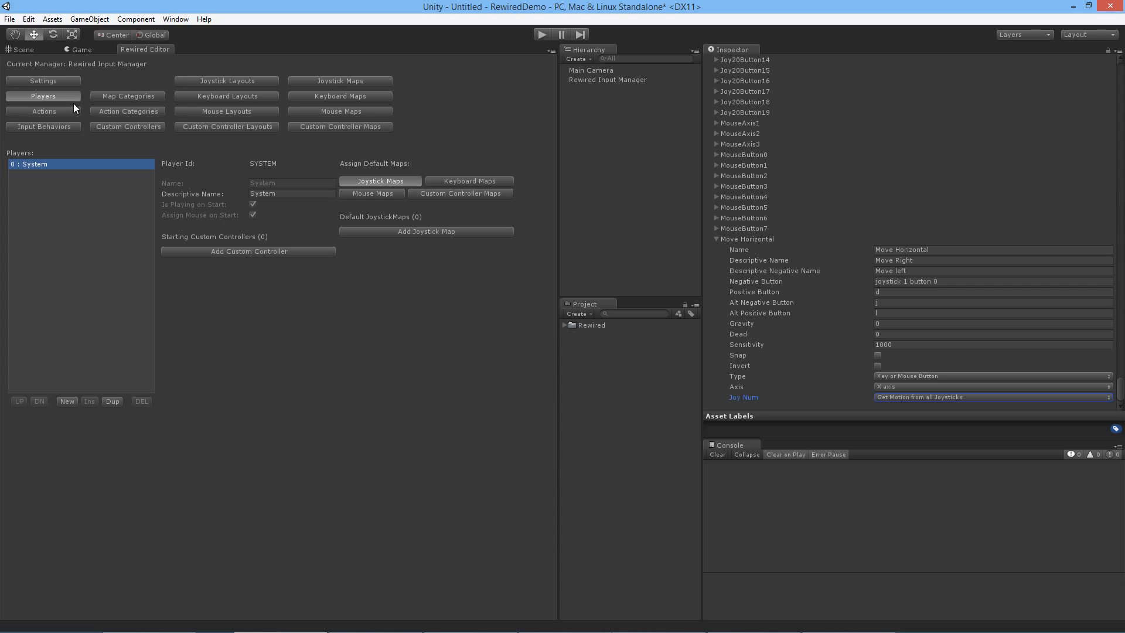
left_click(67, 402)
left_click(69, 175)
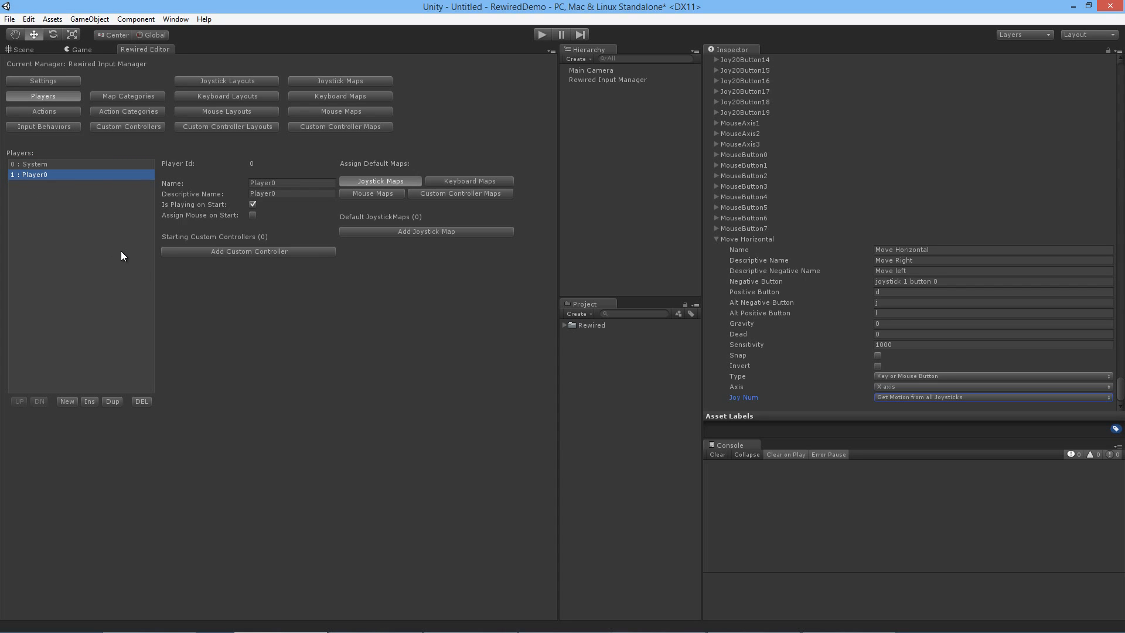
Step: Add a default joystick map to Player0 with the Default category and Default layout
left_click(424, 233)
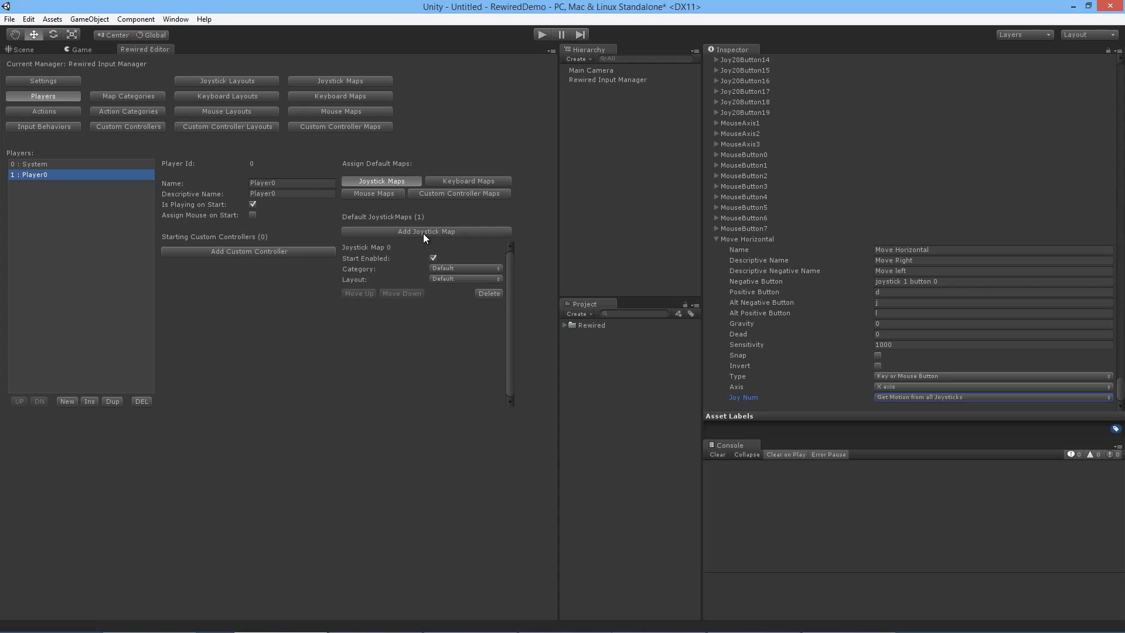
left_click(451, 271)
left_click(453, 280)
left_click(456, 279)
left_click(458, 292)
left_click(352, 82)
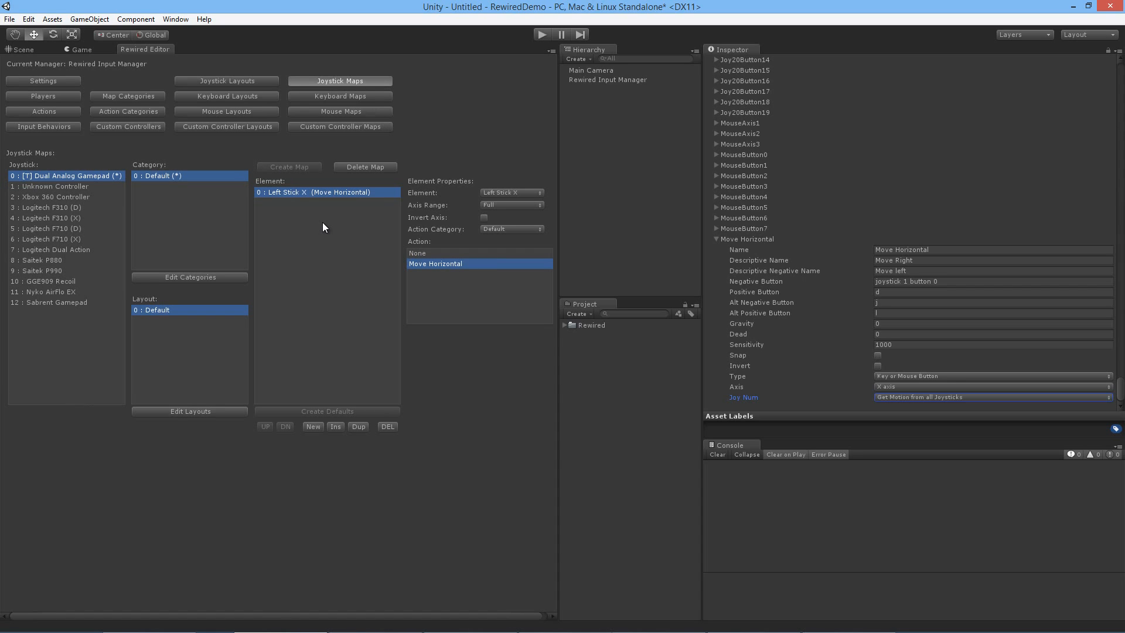
left_click(60, 97)
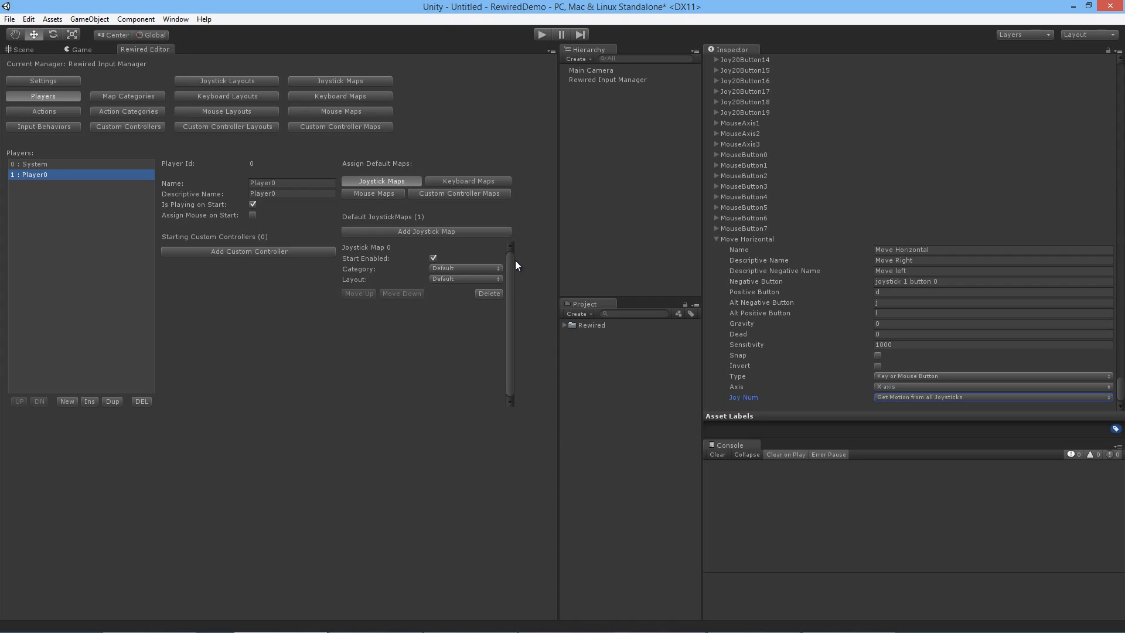
Step: Create a keyboard map in the Default layout with key A assigned to Move Horizontal and a Negative axis contribution
left_click(356, 94)
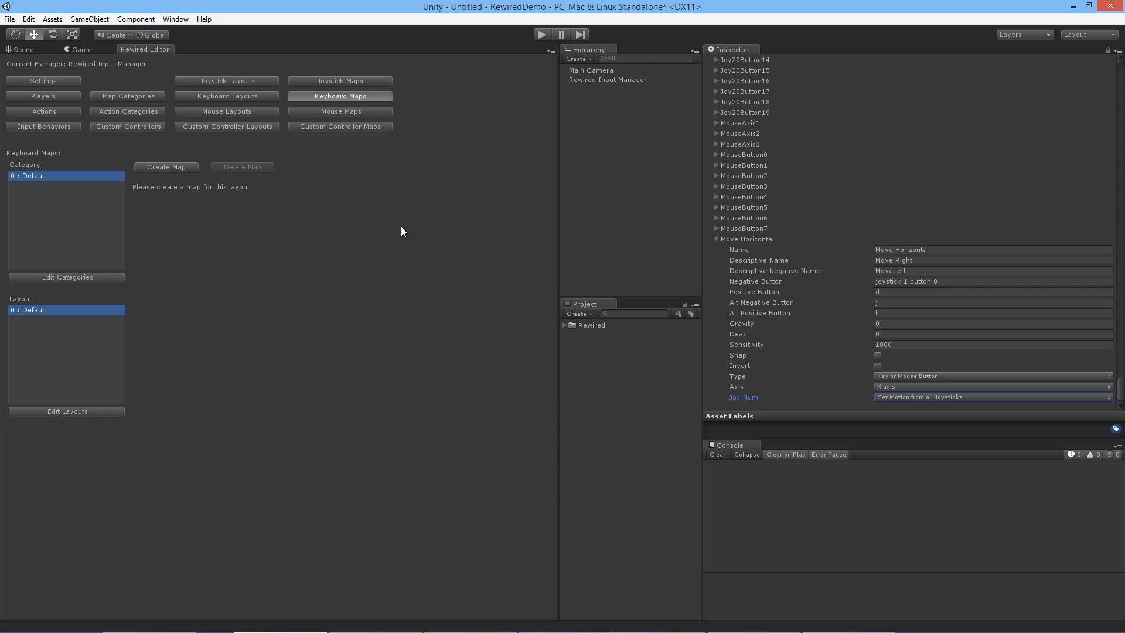
left_click(192, 168)
left_click(190, 412)
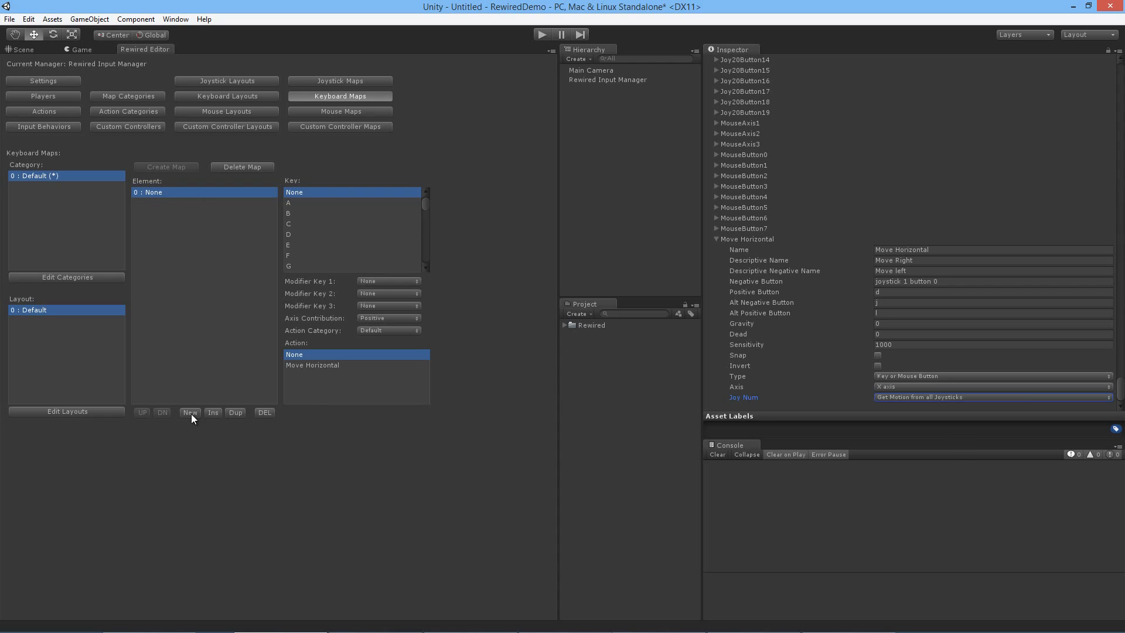
left_click(302, 206)
left_click(346, 365)
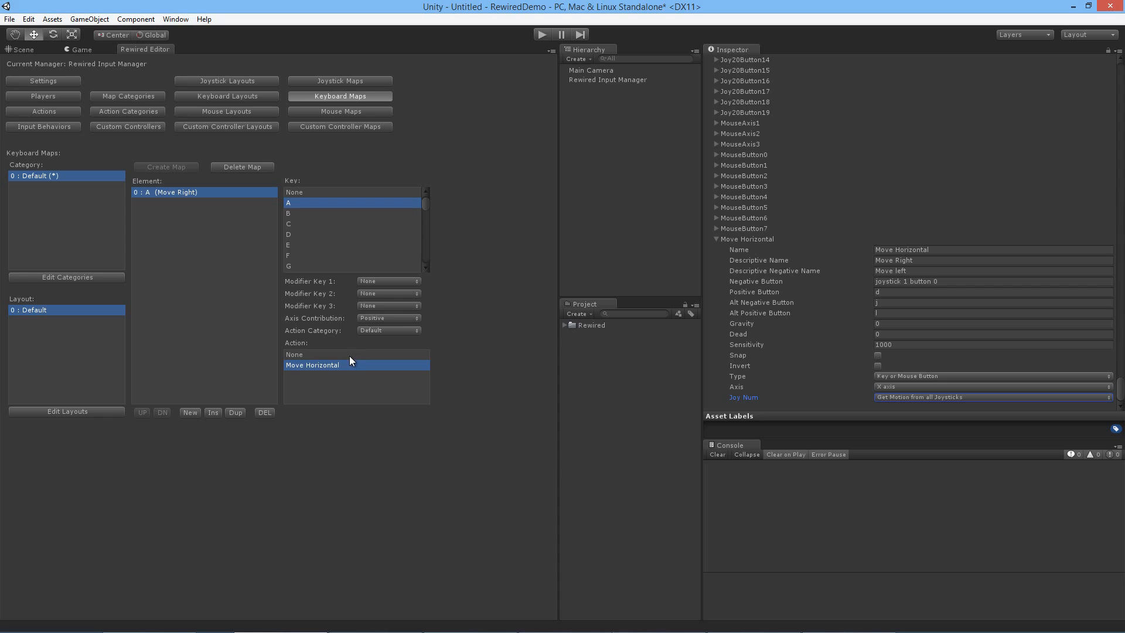
left_click(388, 318)
left_click(389, 345)
Step: Add a second keyboard map element assigning key D to Move Horizontal with a Positive axis contribution
left_click(208, 413)
left_click(185, 204)
left_click(294, 234)
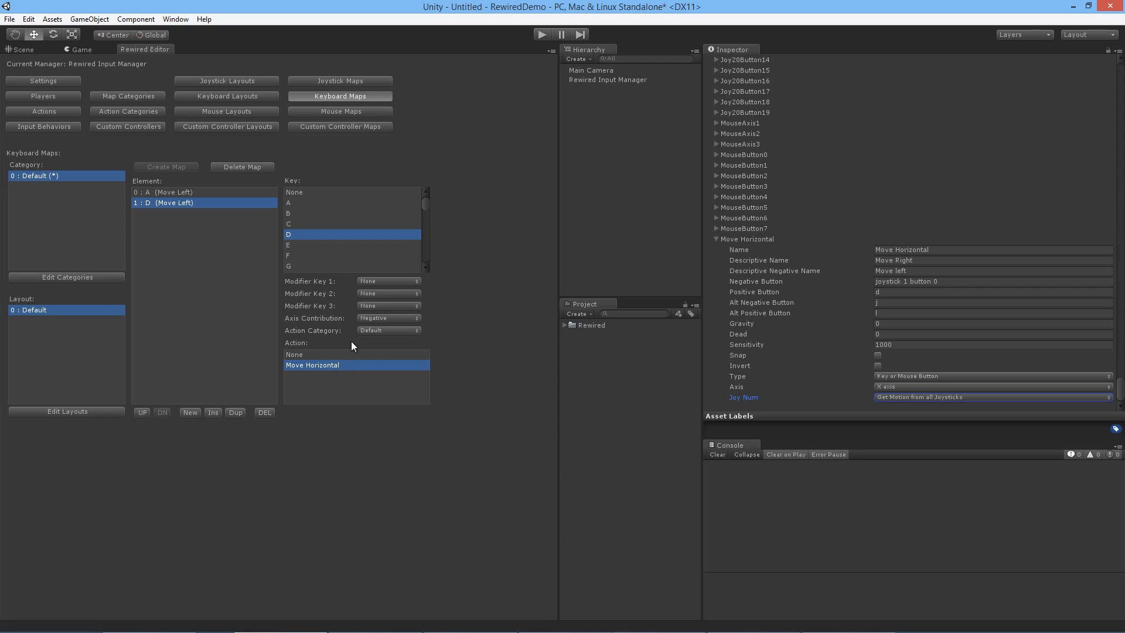
left_click(386, 317)
left_click(388, 329)
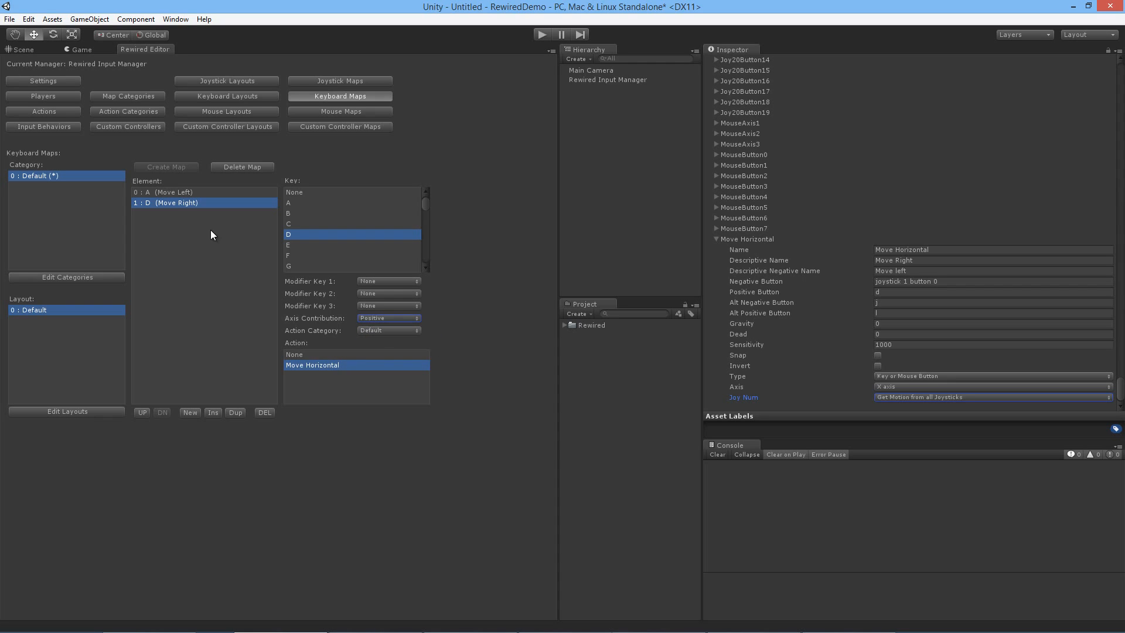
left_click(171, 192)
left_click(191, 202)
Step: Add a default keyboard map to Player0 in the Default category and layout, with Start Enabled on
left_click(65, 96)
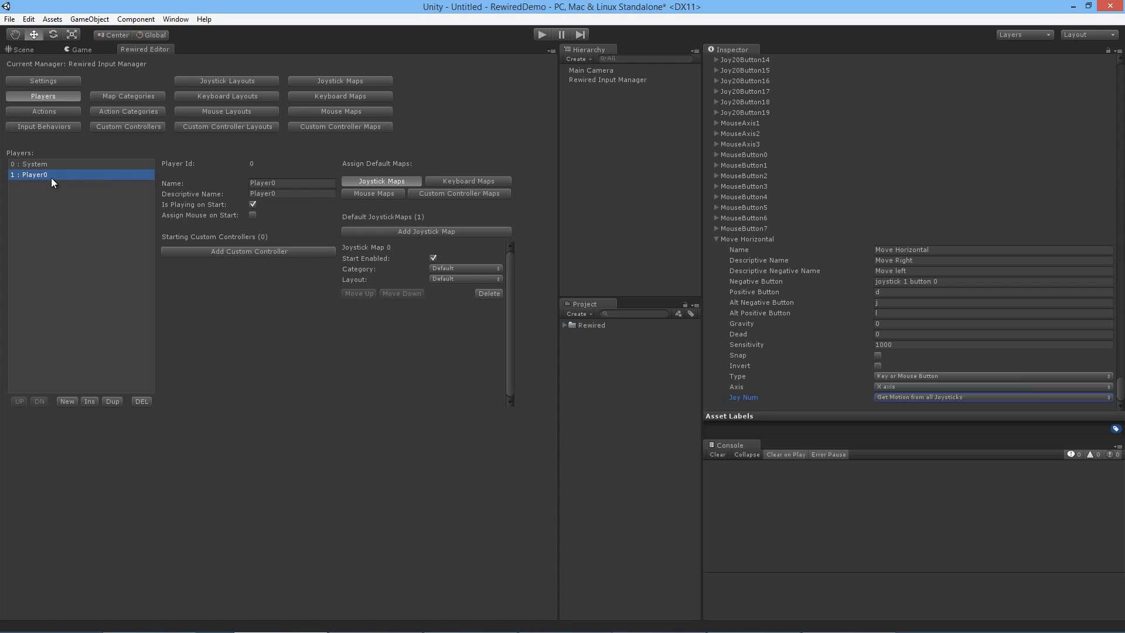
left_click(473, 180)
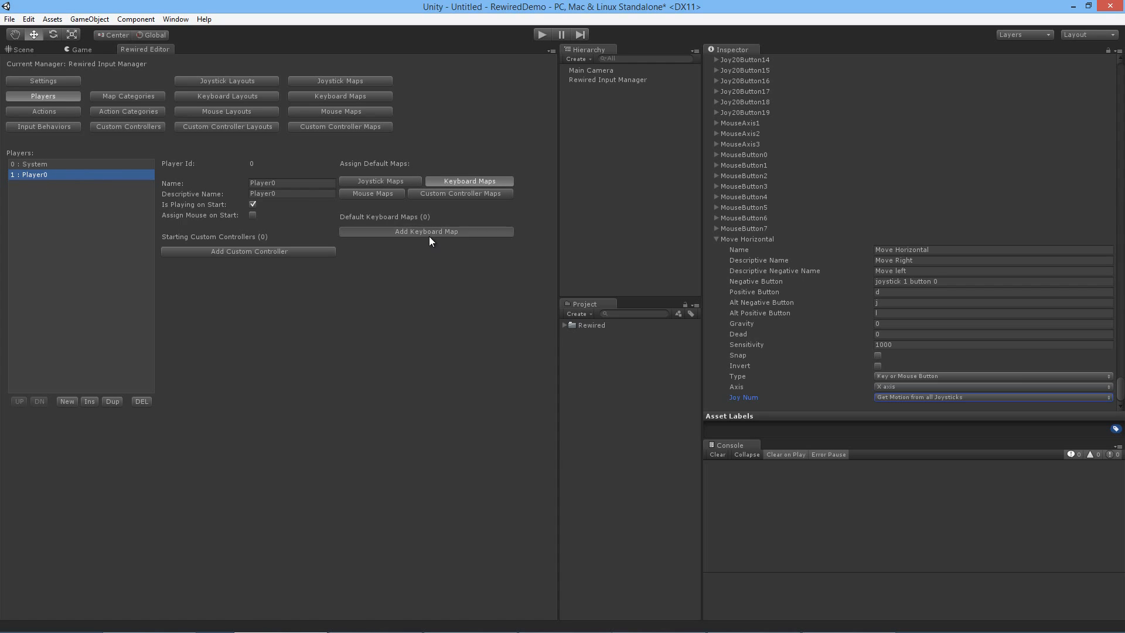
left_click(455, 267)
left_click(481, 261)
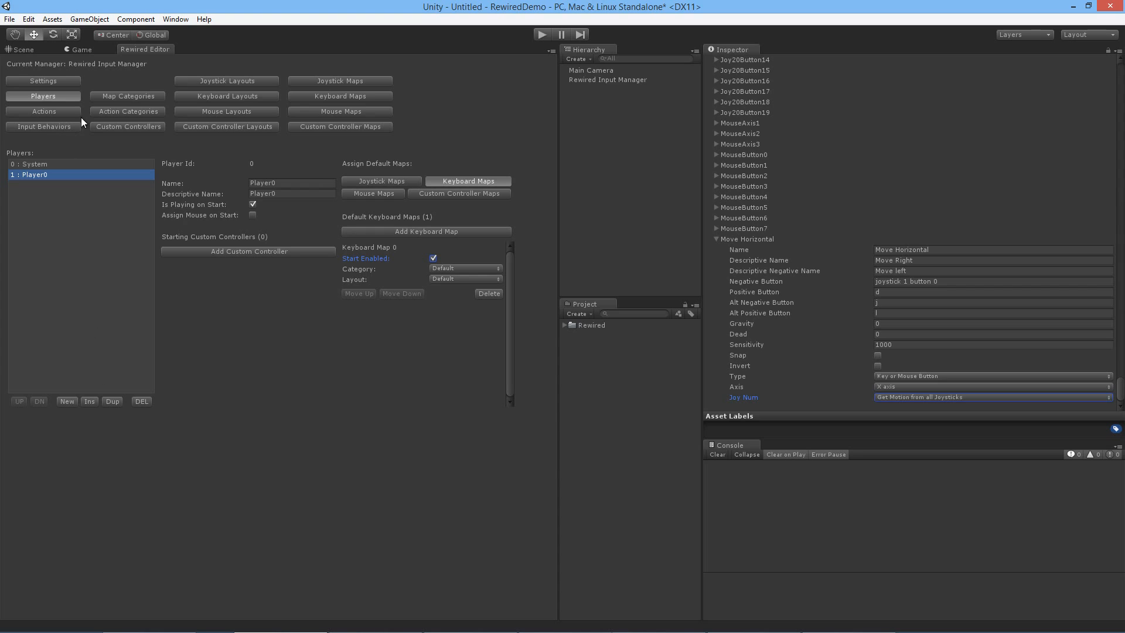
left_click(322, 84)
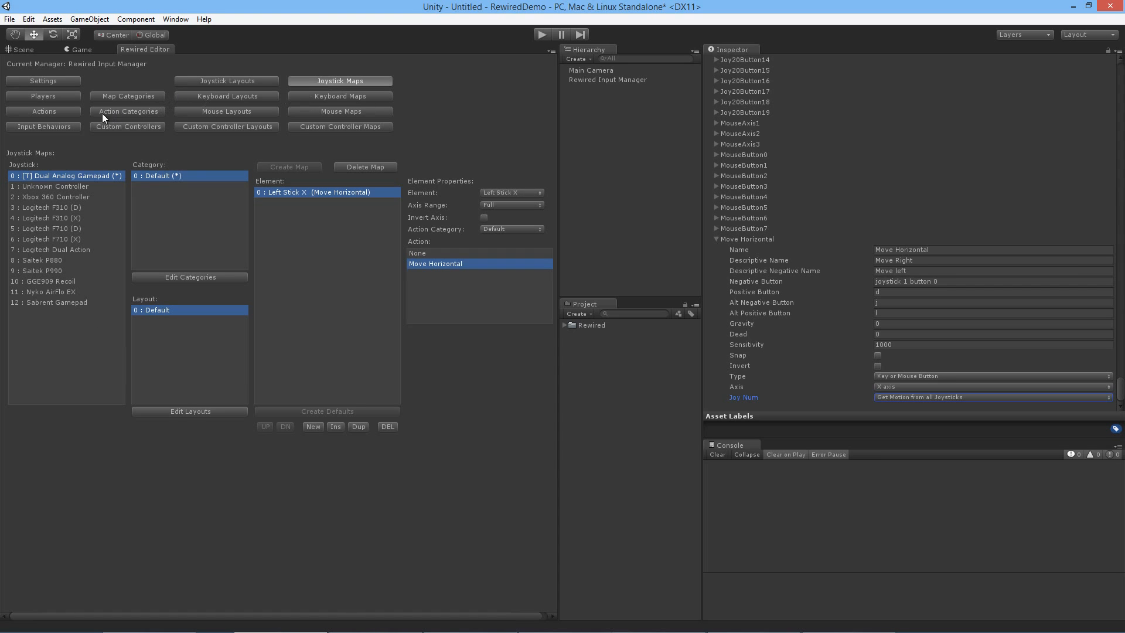
left_click(69, 93)
left_click(335, 81)
Step: Add six more players to the Rewired players
left_click(46, 98)
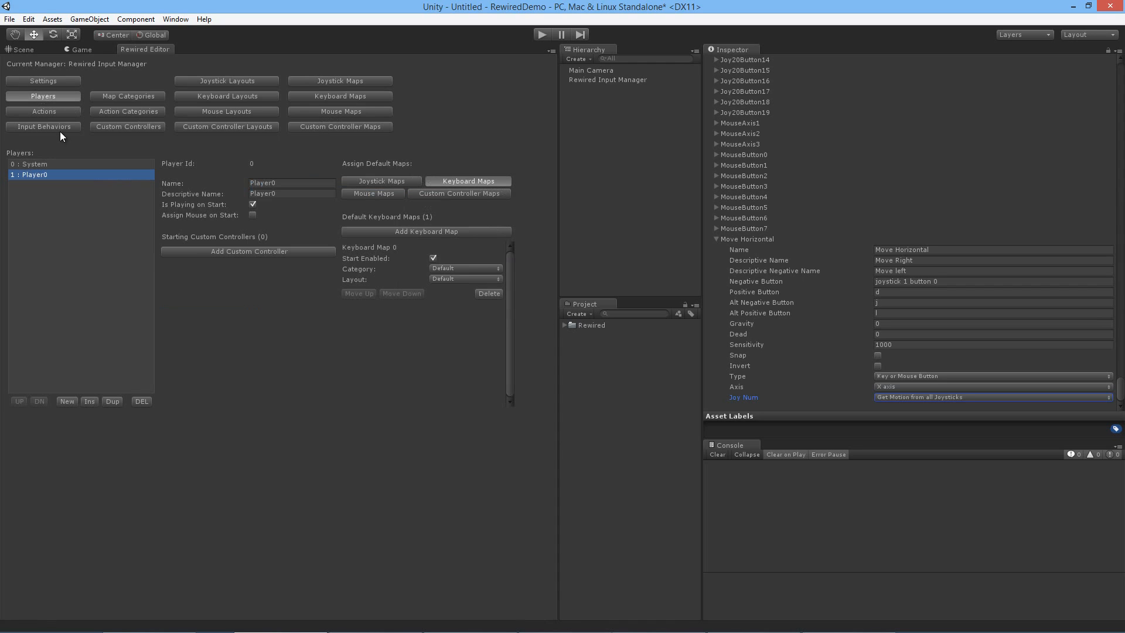
left_click(67, 402)
left_click(67, 401)
left_click(66, 401)
left_click(67, 402)
left_click(67, 401)
left_click(66, 401)
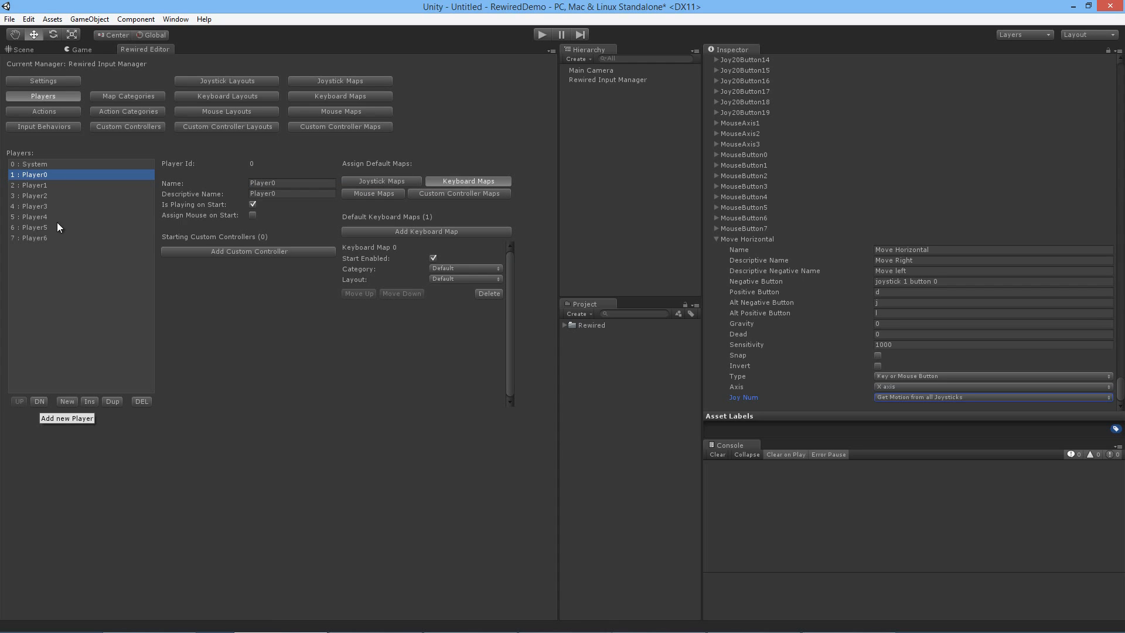
Step: Add a default joystick map with the Default category and layout to each of the newly added players
left_click(62, 185)
left_click(414, 184)
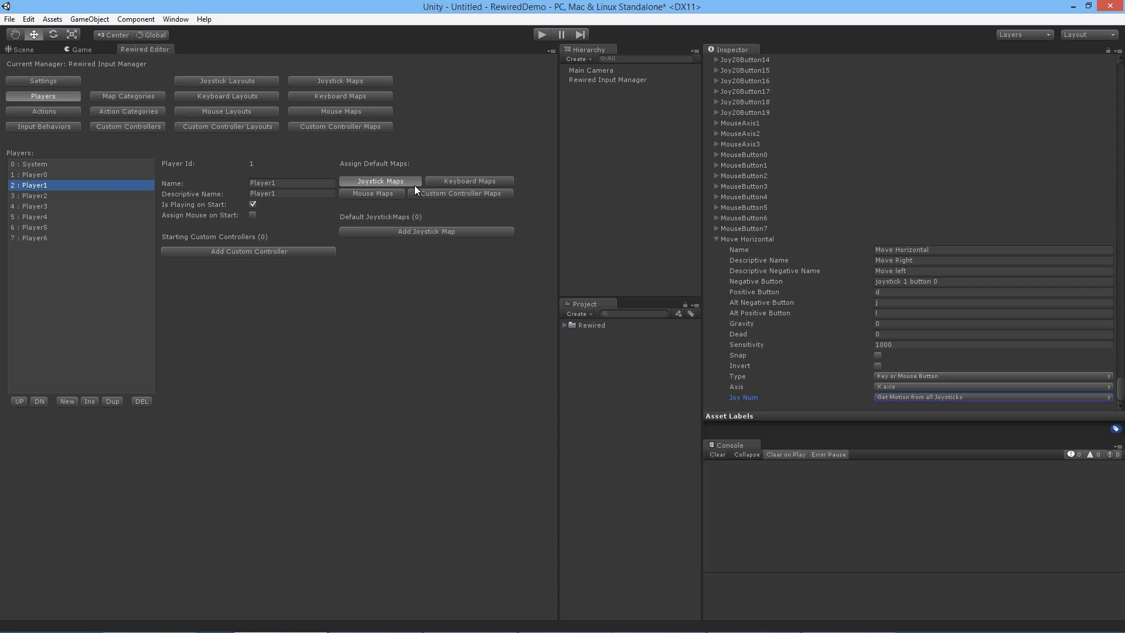
left_click(434, 233)
left_click(40, 196)
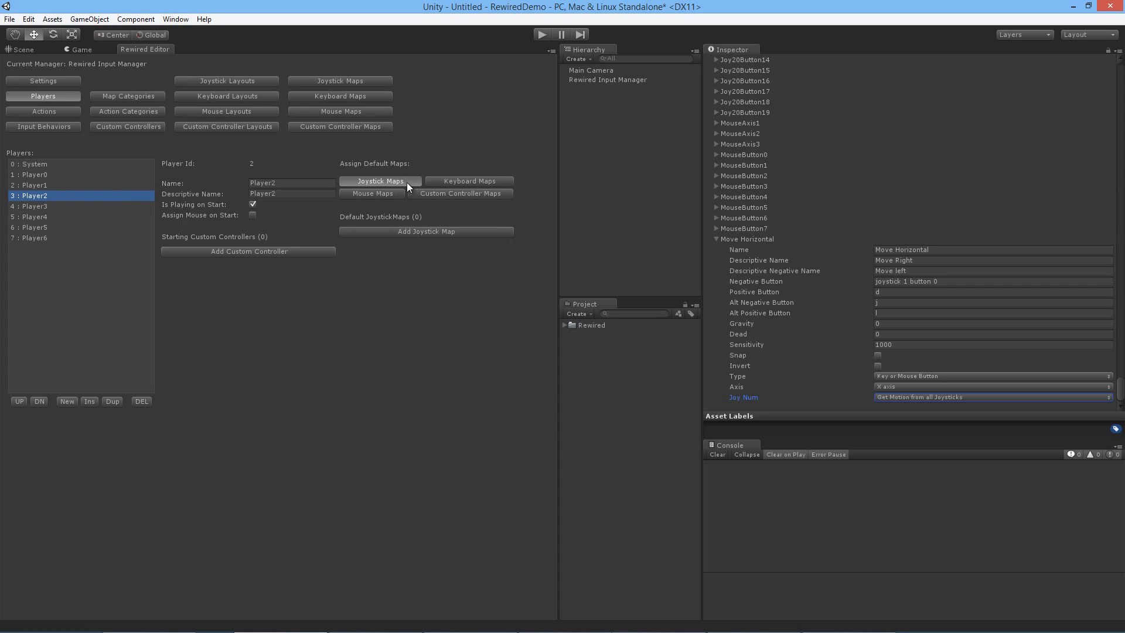
left_click(415, 230)
left_click(37, 217)
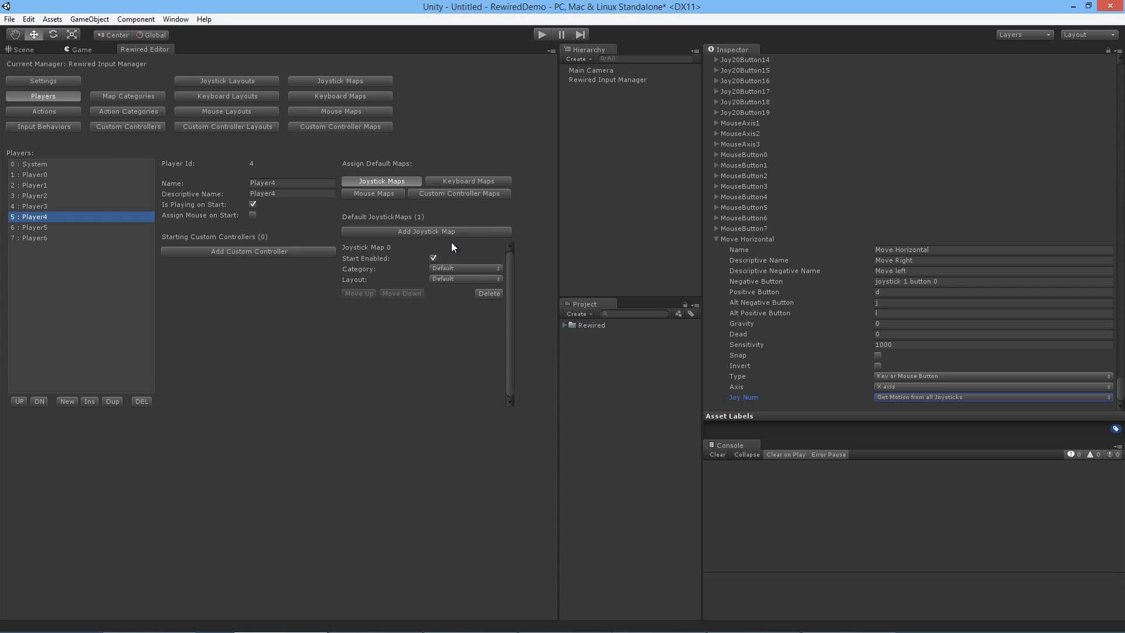
left_click(70, 229)
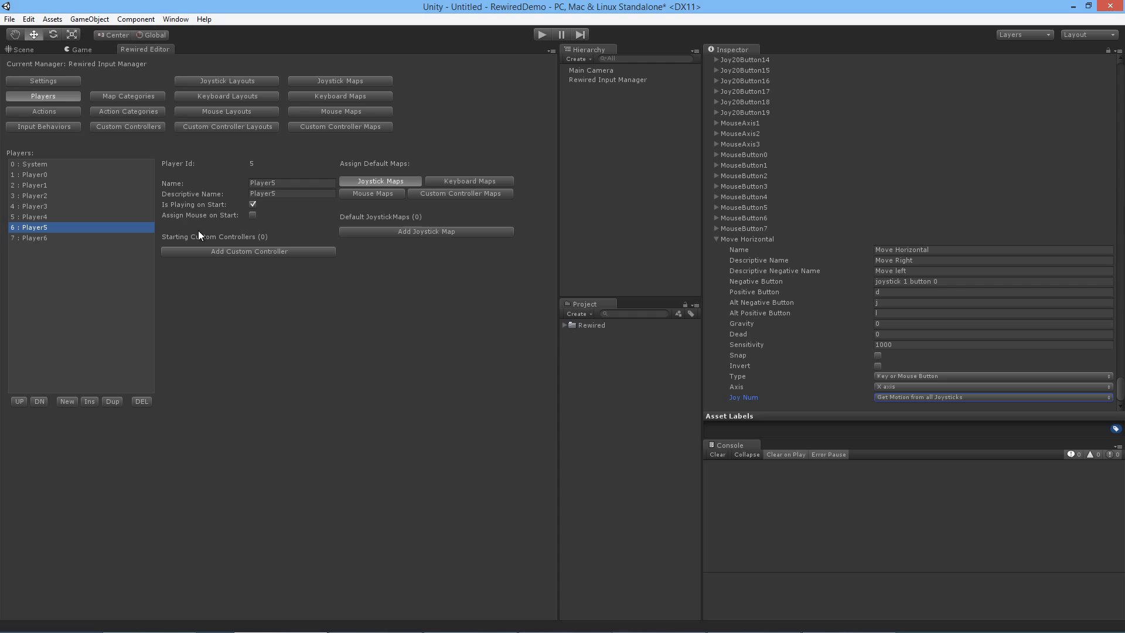
left_click(419, 233)
left_click(63, 240)
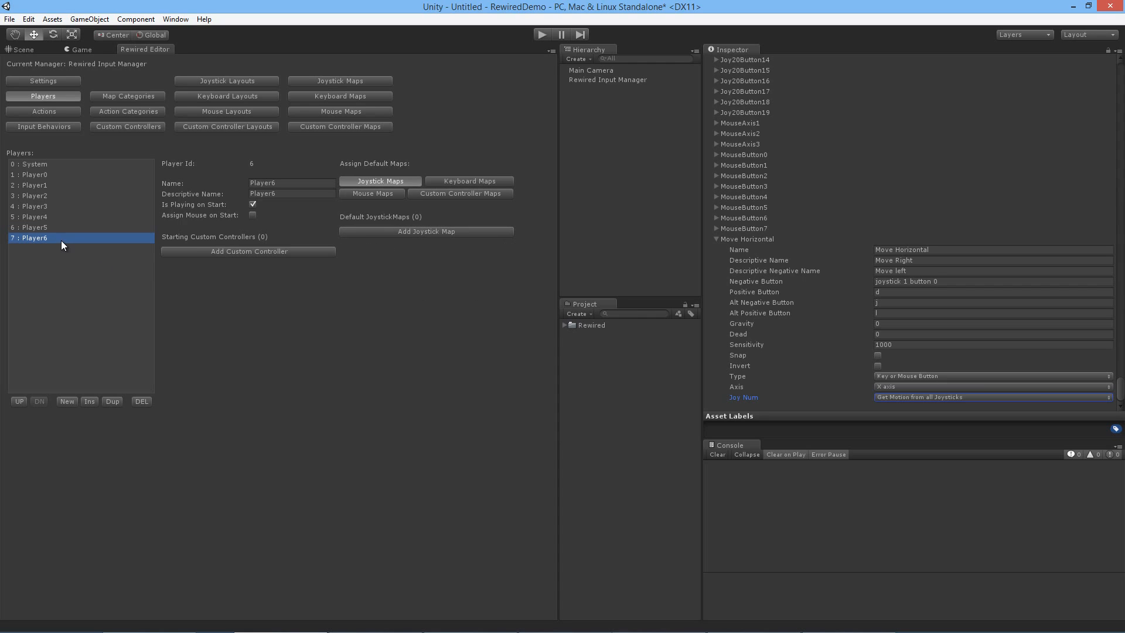
left_click(421, 235)
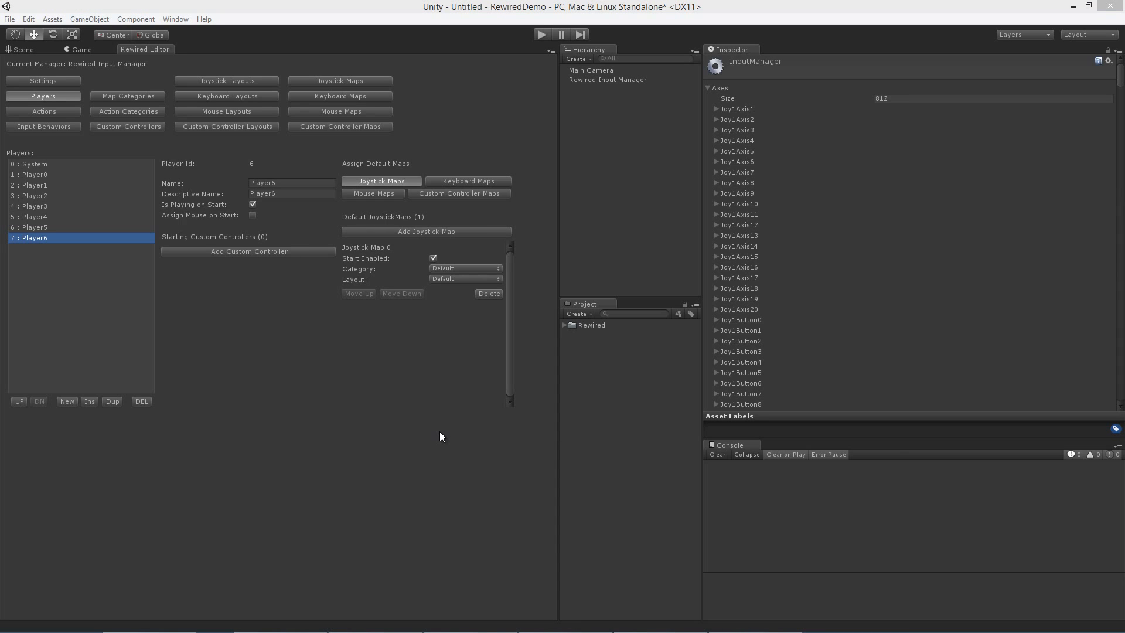
Step: Disable FixedUpdate in the update loop and enable Always use Unity Input in the Rewired settings
left_click(594, 226)
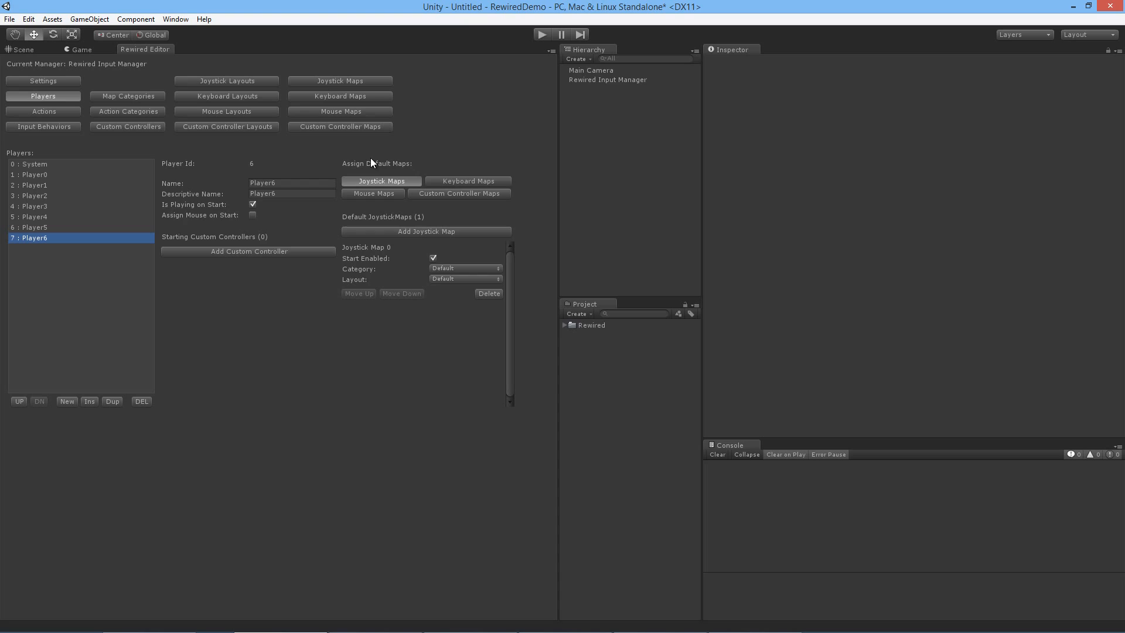
left_click(61, 81)
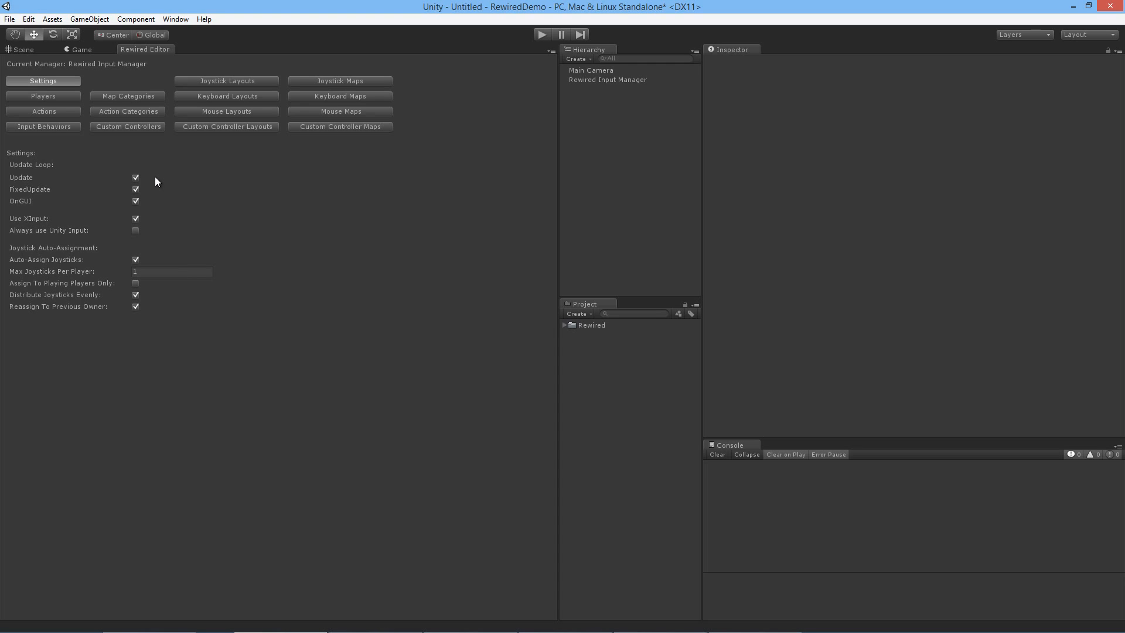
left_click(135, 189)
mouse_move(44, 217)
left_click(136, 230)
Step: Review the player properties of the System player and of Player0
left_click(70, 97)
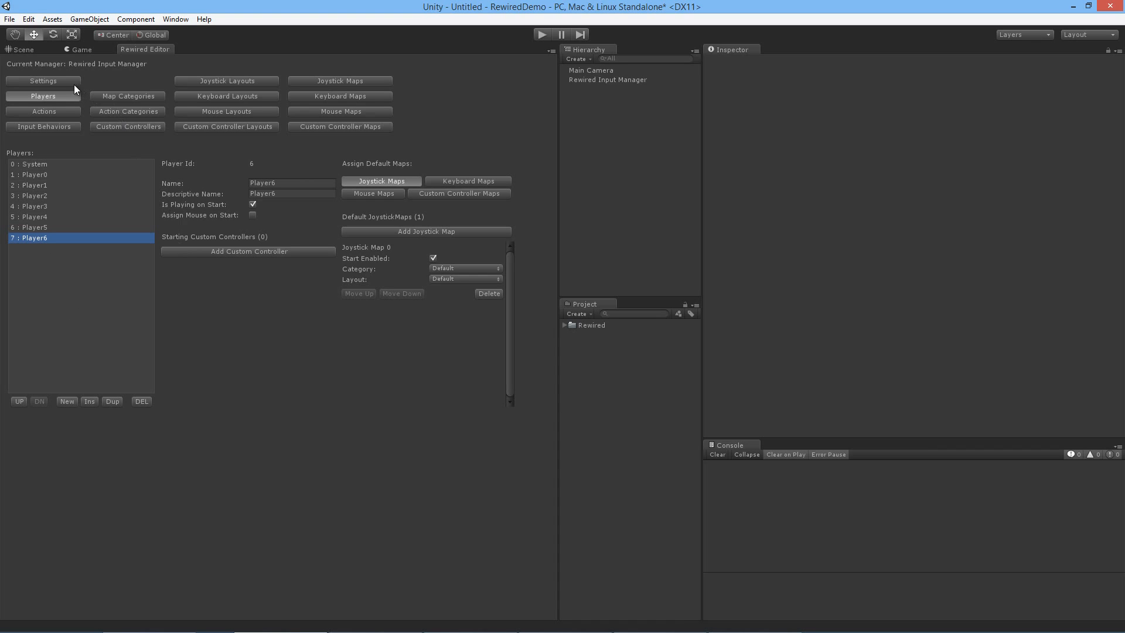
left_click(46, 165)
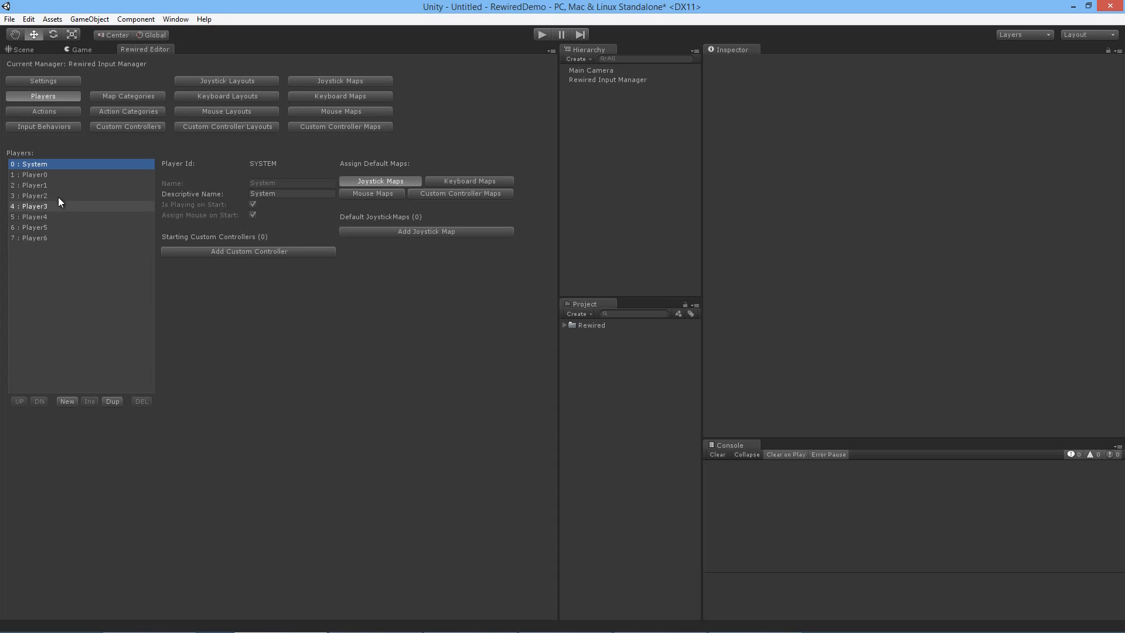
left_click(132, 176)
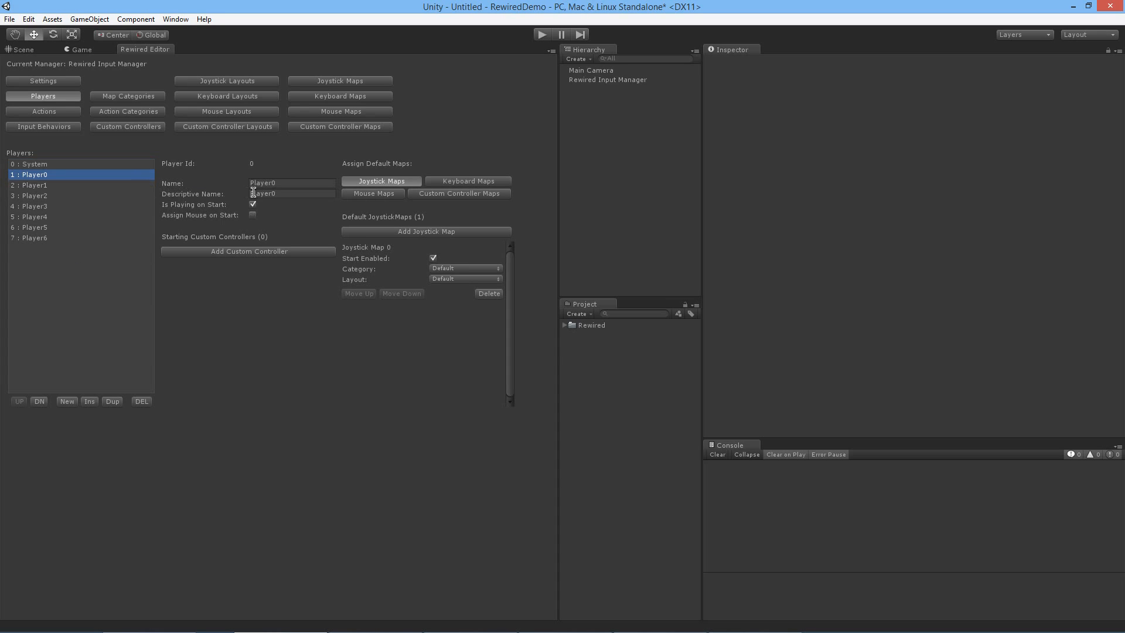
Step: Examine Player0's naming and start options and its default joystick, keyboard, mouse and custom controller map assignments
left_click(284, 194)
left_click(286, 195)
left_click(252, 204)
left_click(252, 215)
left_click(452, 180)
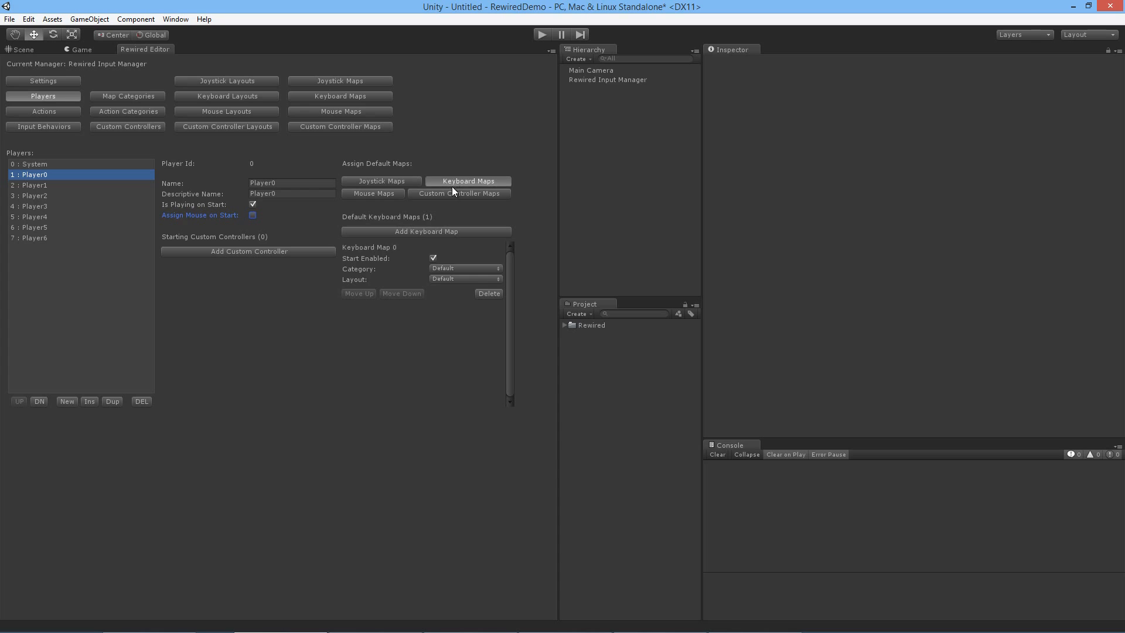
left_click(437, 193)
left_click(389, 193)
left_click(403, 181)
left_click(458, 181)
left_click(440, 194)
left_click(391, 194)
left_click(396, 181)
left_click(455, 180)
left_click(440, 194)
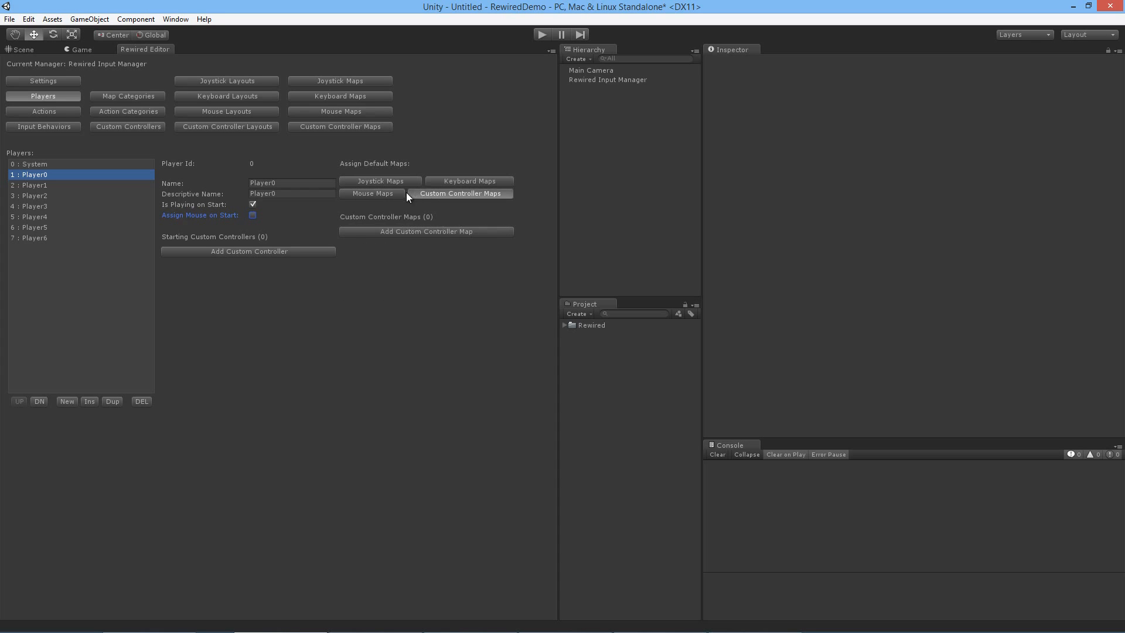
left_click(401, 192)
Step: Add a starting custom controller entry to Player0
left_click(266, 251)
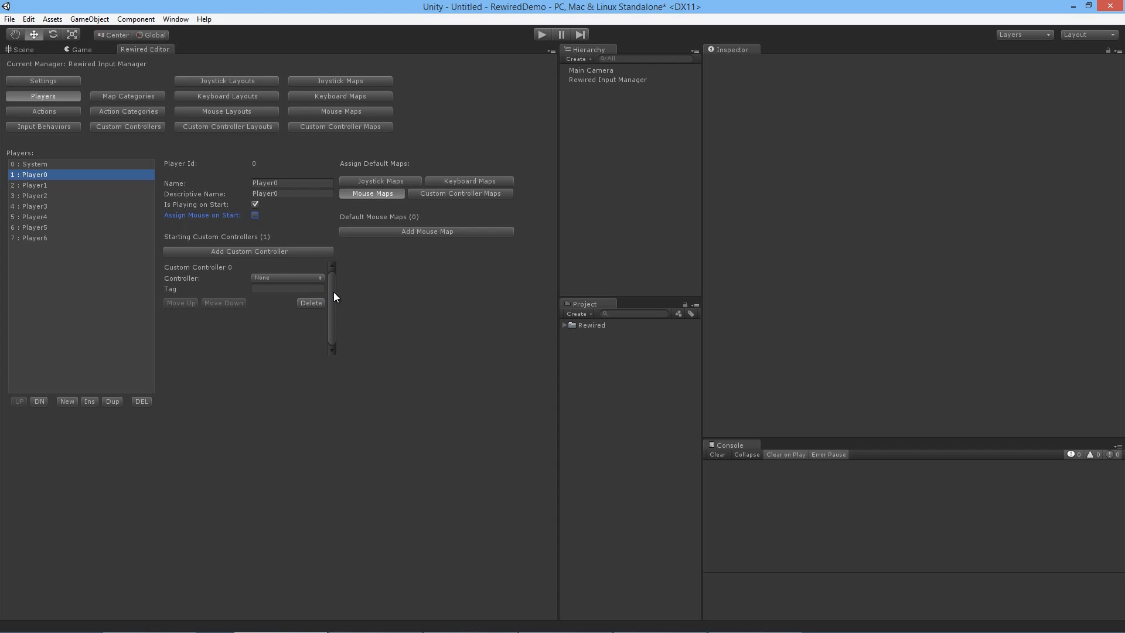
Step: Review the Move Horizontal action's properties and the existing action categories
left_click(66, 112)
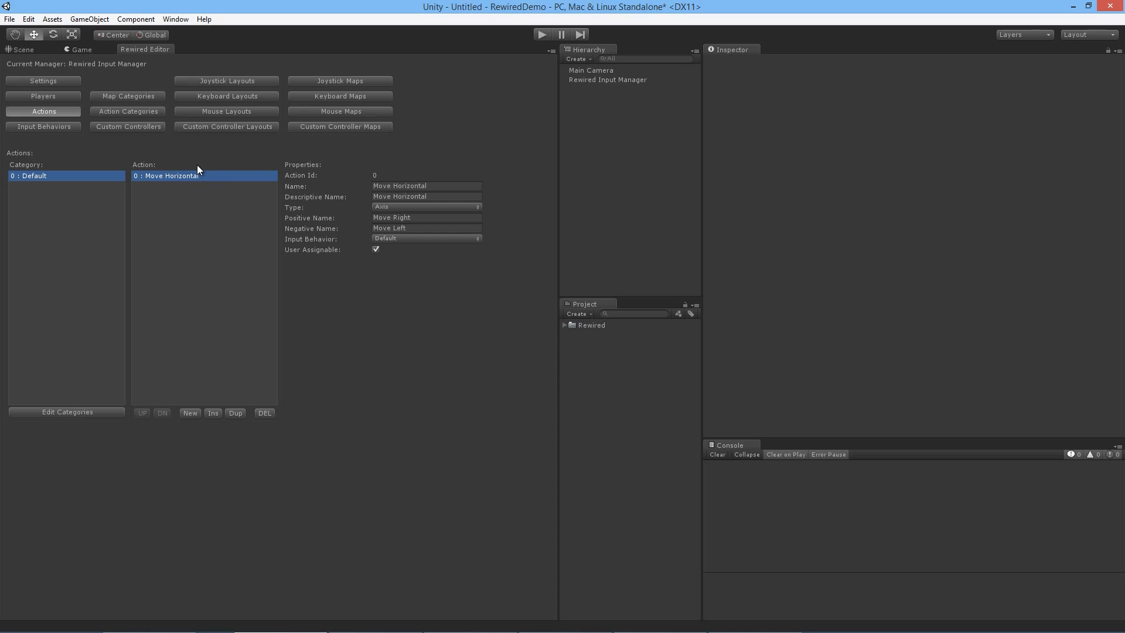
left_click(190, 414)
left_click(190, 413)
left_click(212, 412)
left_click(212, 412)
left_click(150, 113)
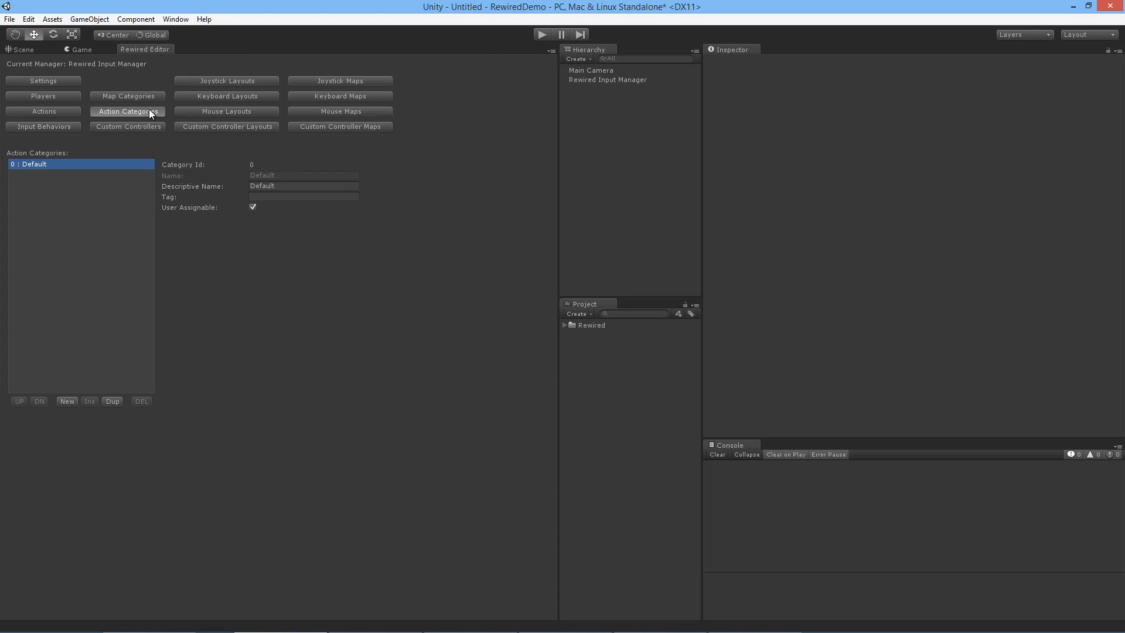
left_click(64, 112)
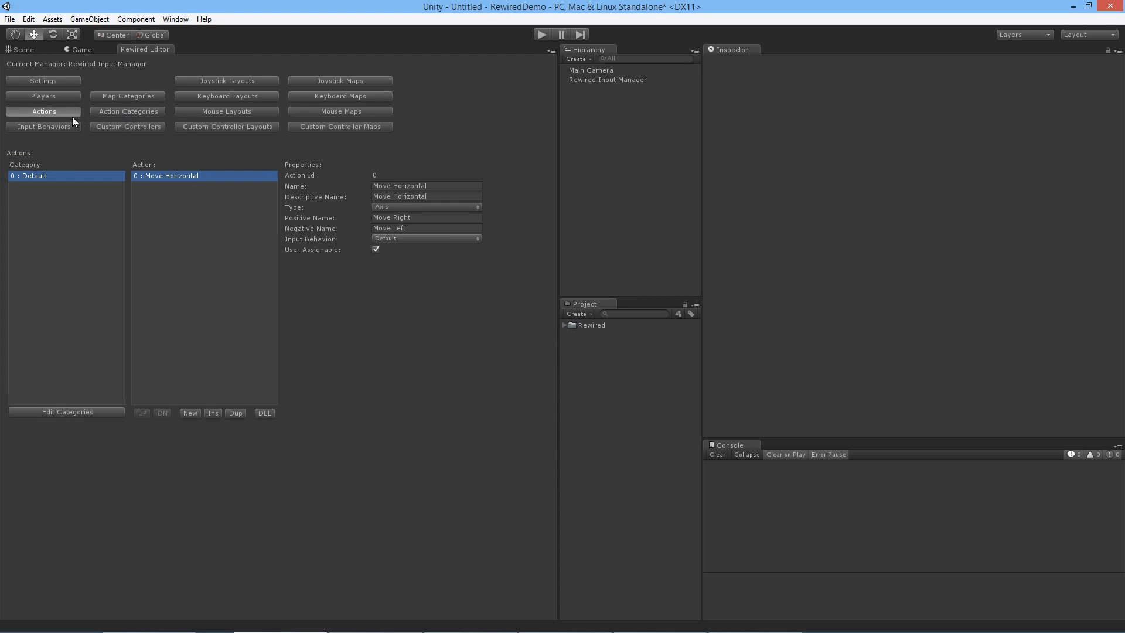
Step: Add an action category with both its name and descriptive name set to Gameplay Shared
left_click(79, 412)
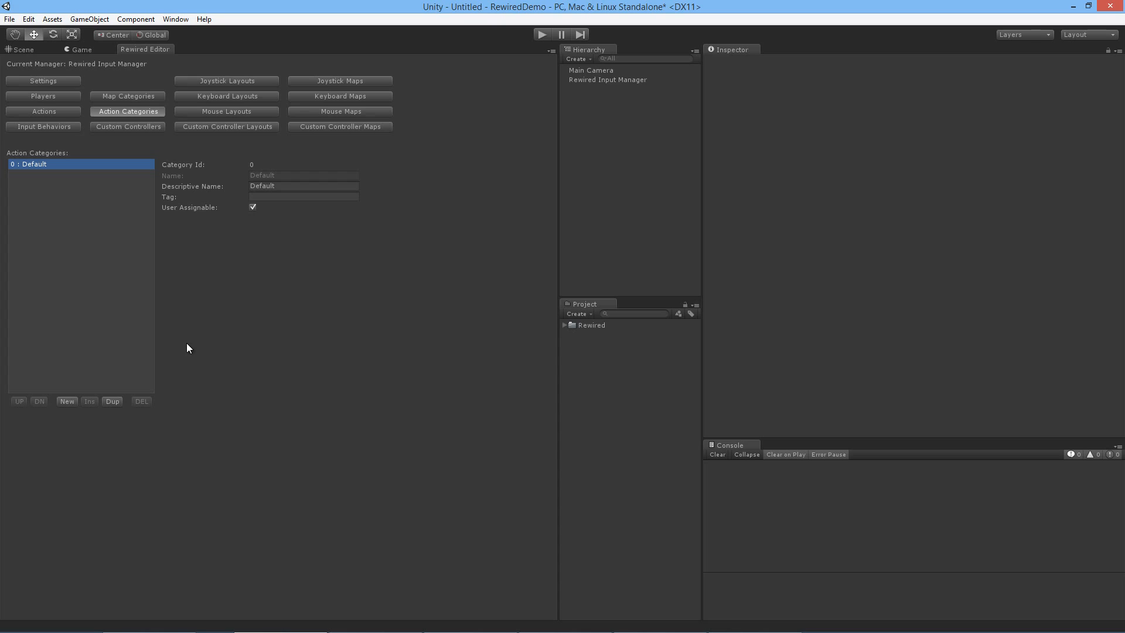
left_click(67, 401)
left_click(50, 175)
left_click(283, 175)
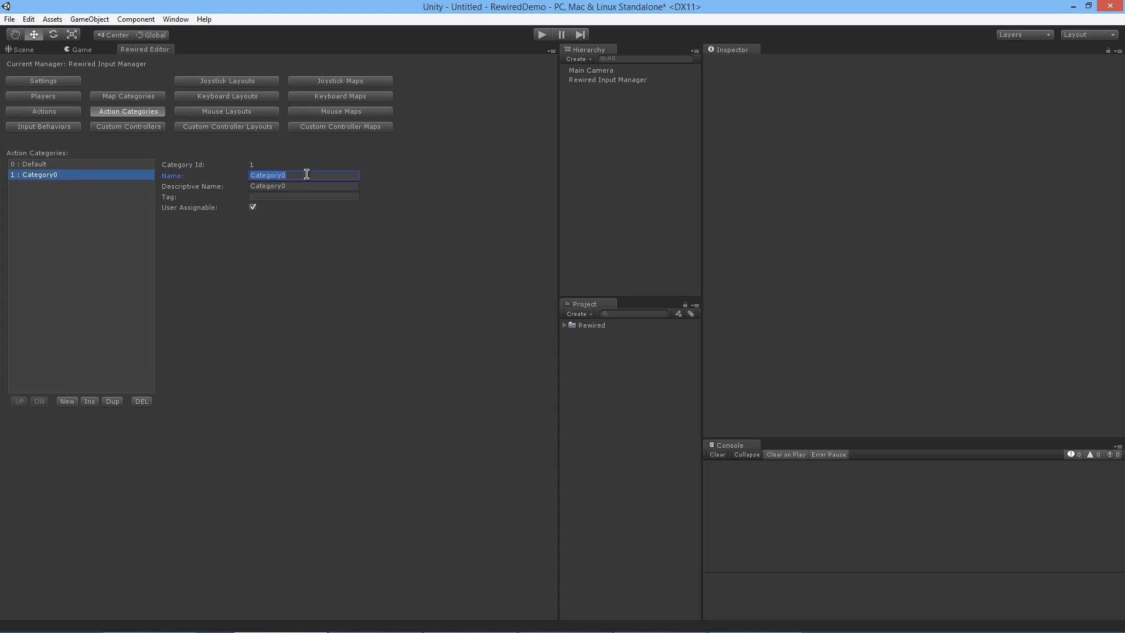
type("G")
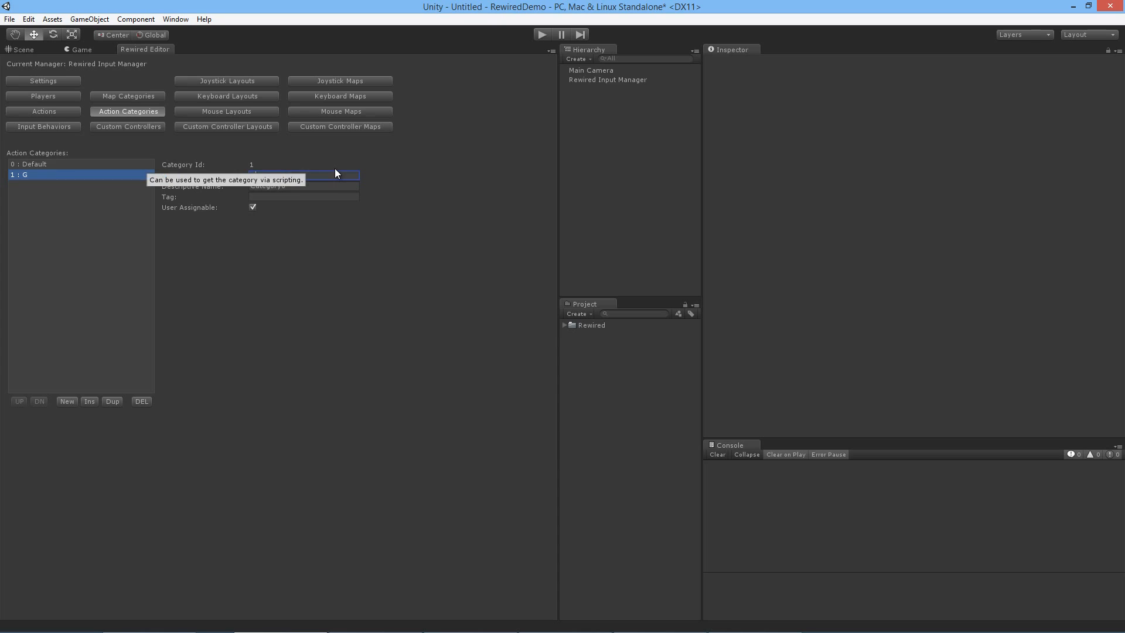
type("ameplay Shared")
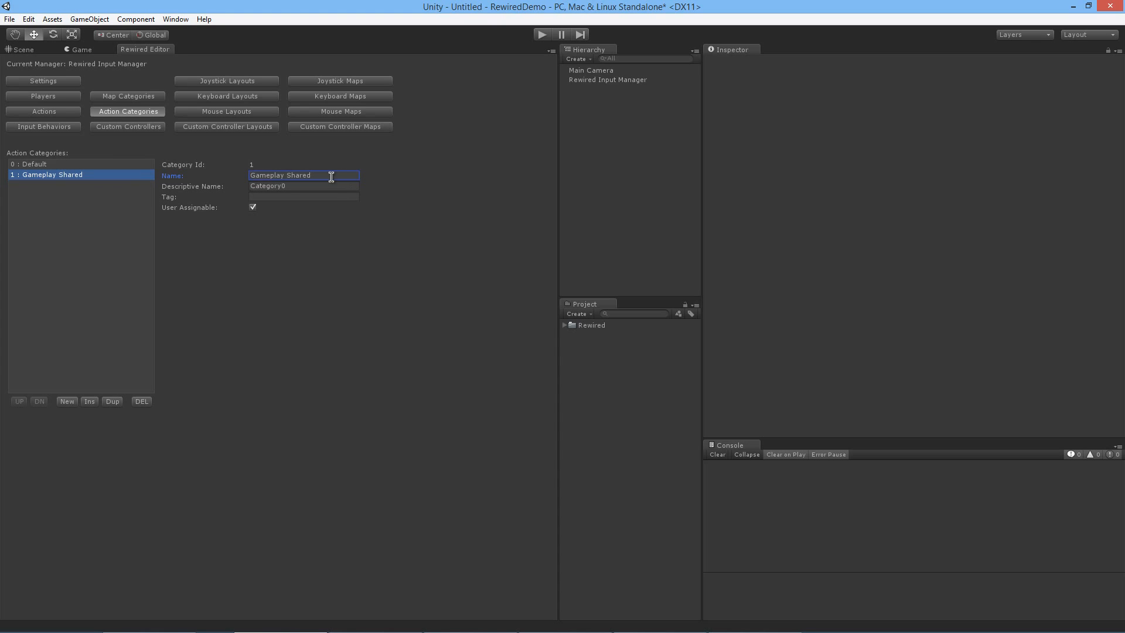
left_click_drag(331, 177, 227, 174)
key("ctrl+c")
left_click(301, 186)
key("ctrl+v")
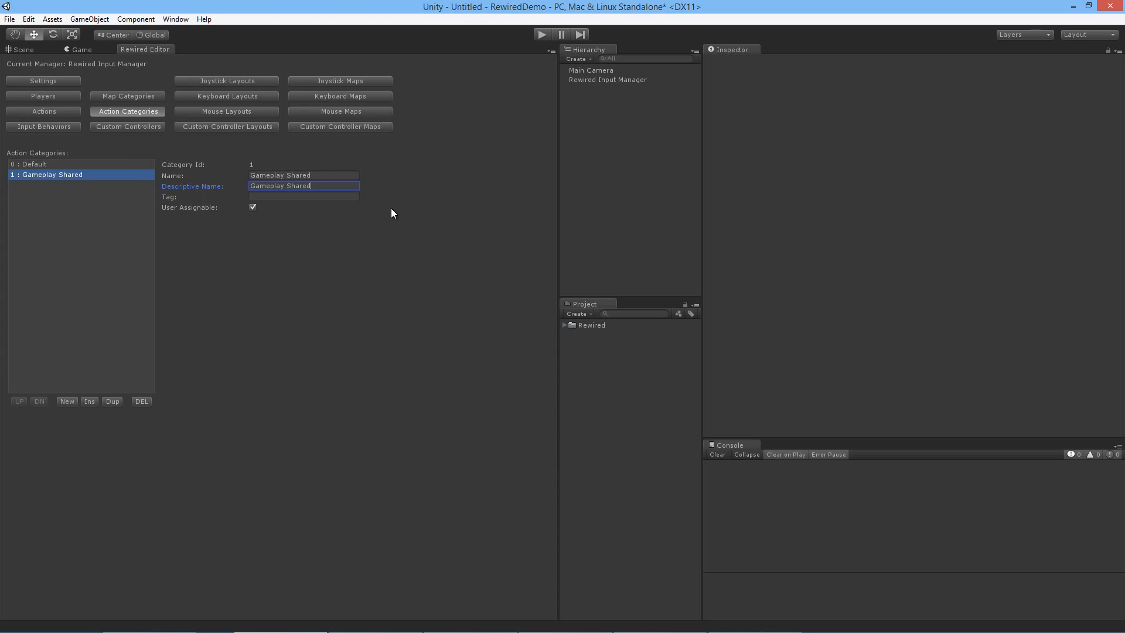
left_click(325, 192)
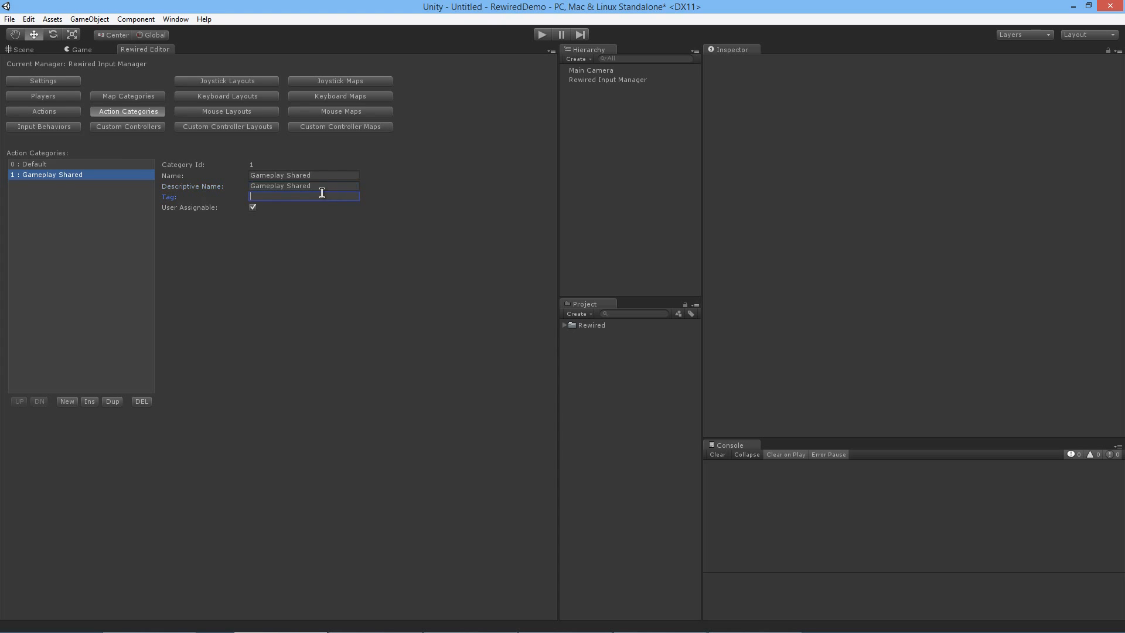
left_click(286, 186)
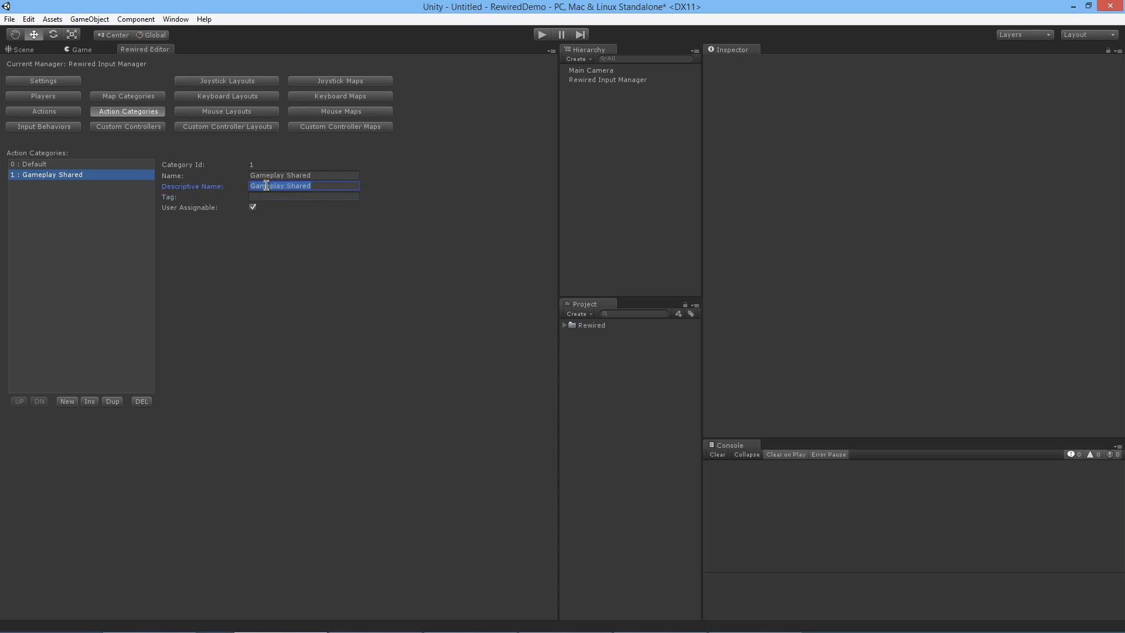
Step: Add an action category with both its name and descriptive name set to Infantry
left_click(69, 403)
left_click(61, 187)
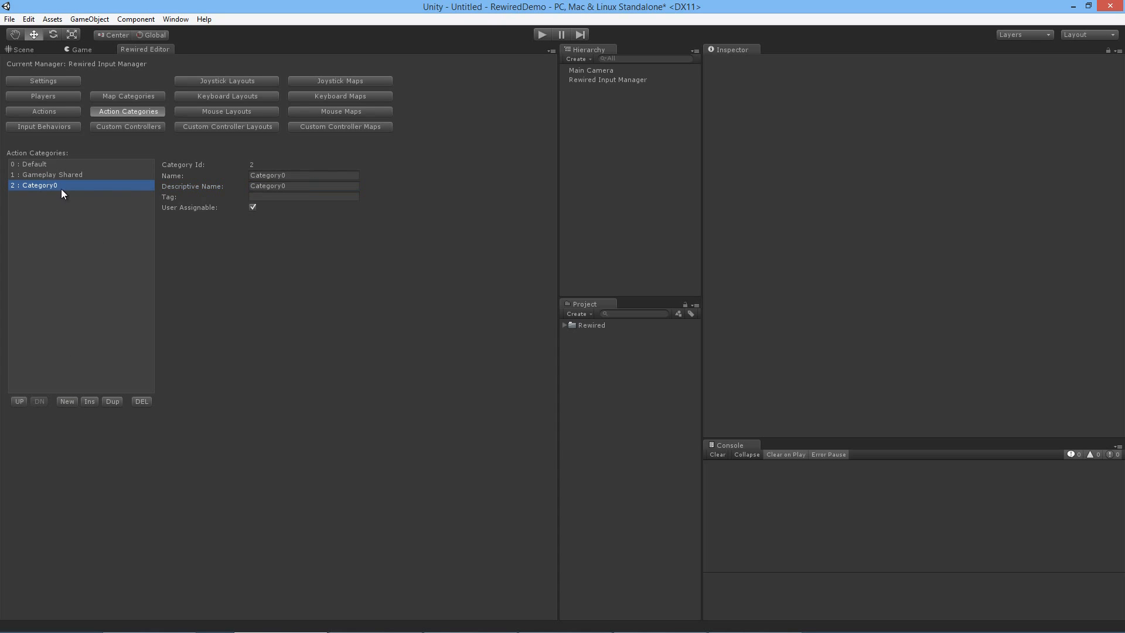
left_click(314, 175)
type("Infantry")
key("Tab")
type("Infantry")
Step: Add an action category with both its name and descriptive name set to Vehicle
left_click(65, 401)
left_click(67, 195)
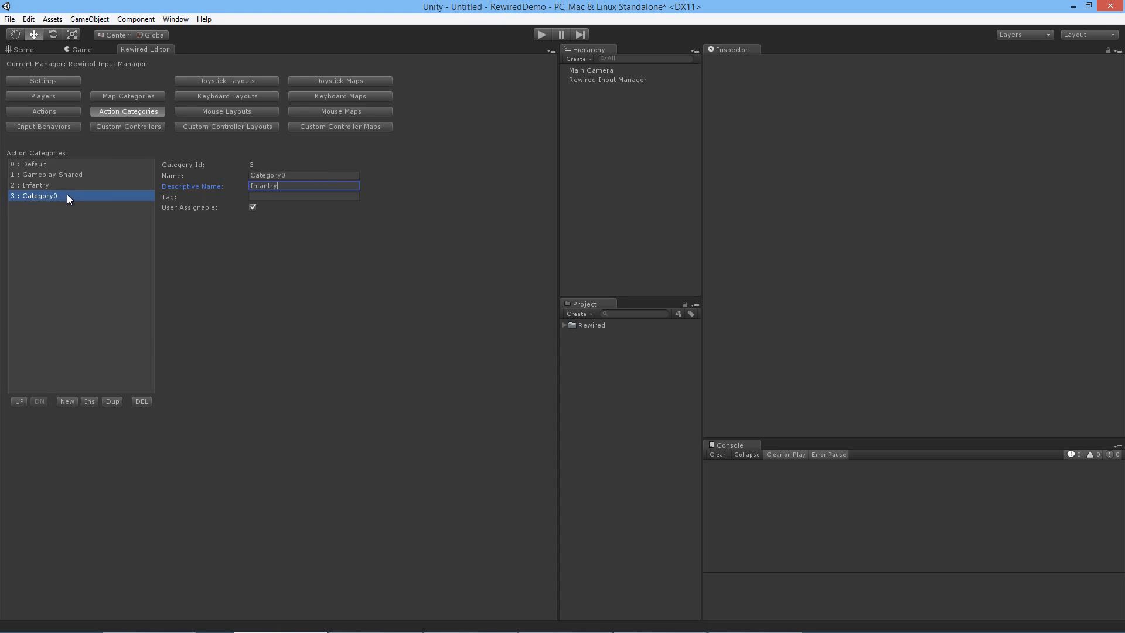
left_click(294, 175)
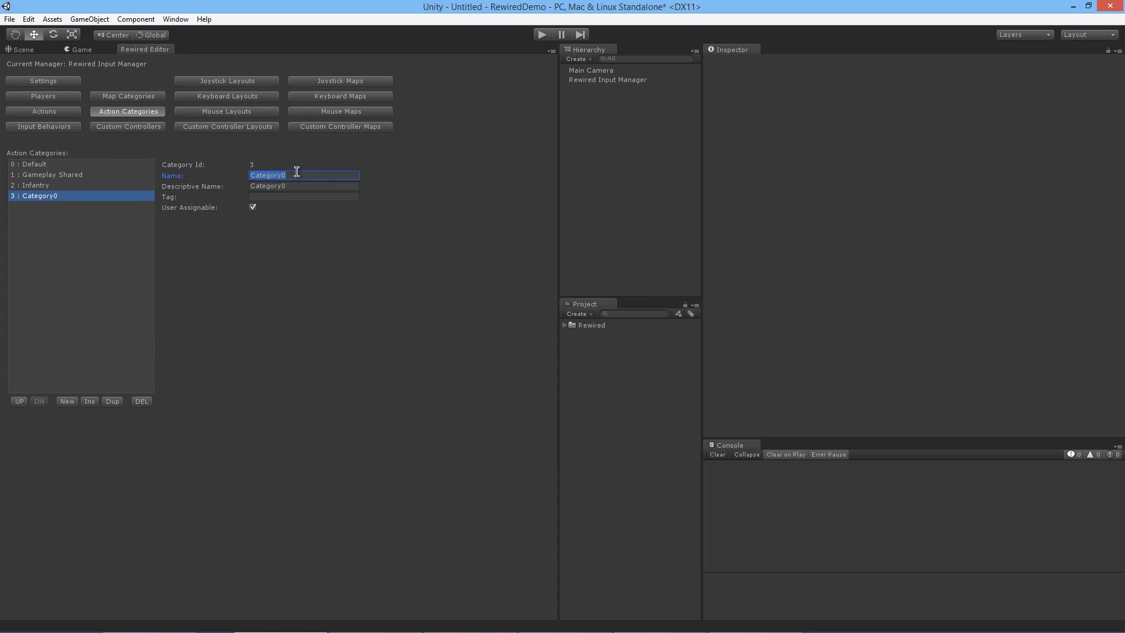
type("Vehicle")
key("Tab")
type("Vehicle")
key("Tab")
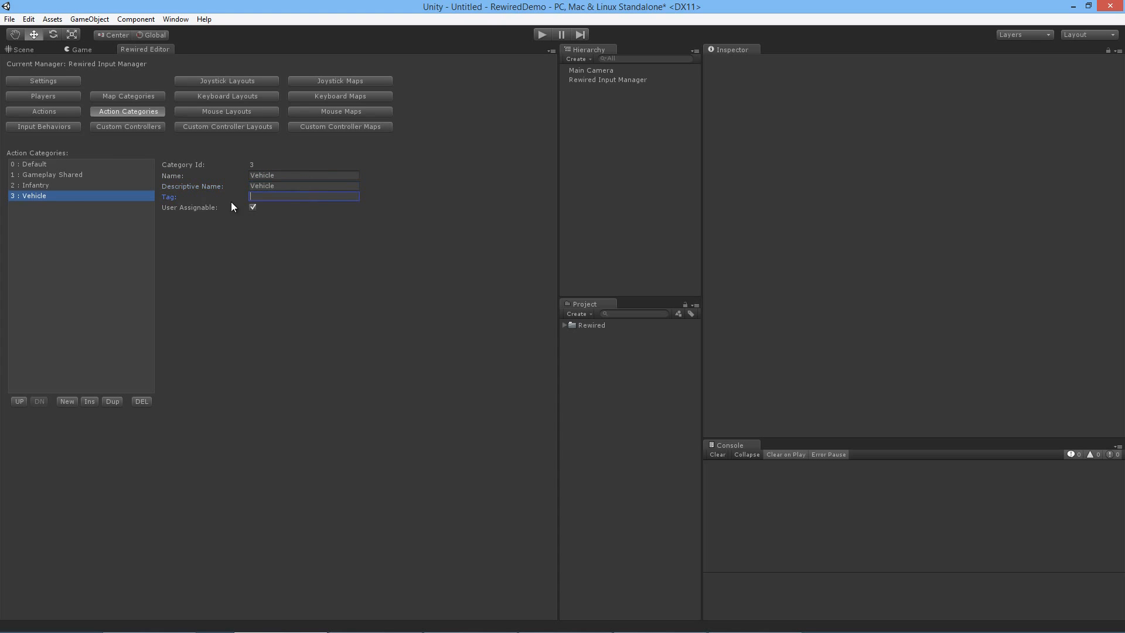
Step: Add an action category with both its name and descriptive name set to Airplane
left_click(66, 401)
left_click(67, 208)
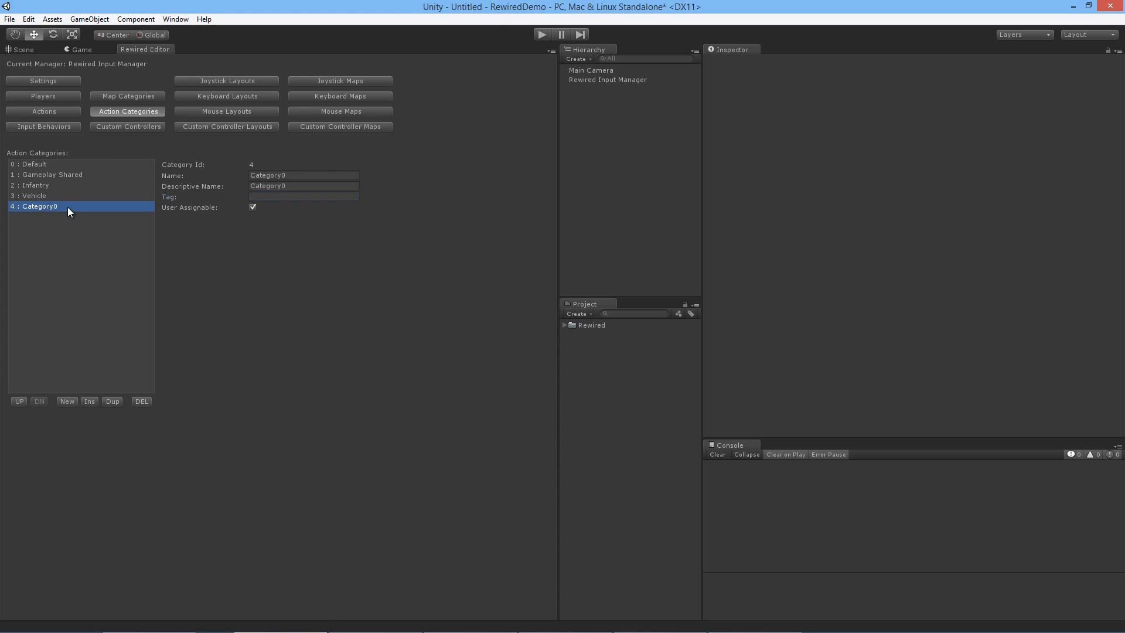
left_click(327, 176)
type("Airplane")
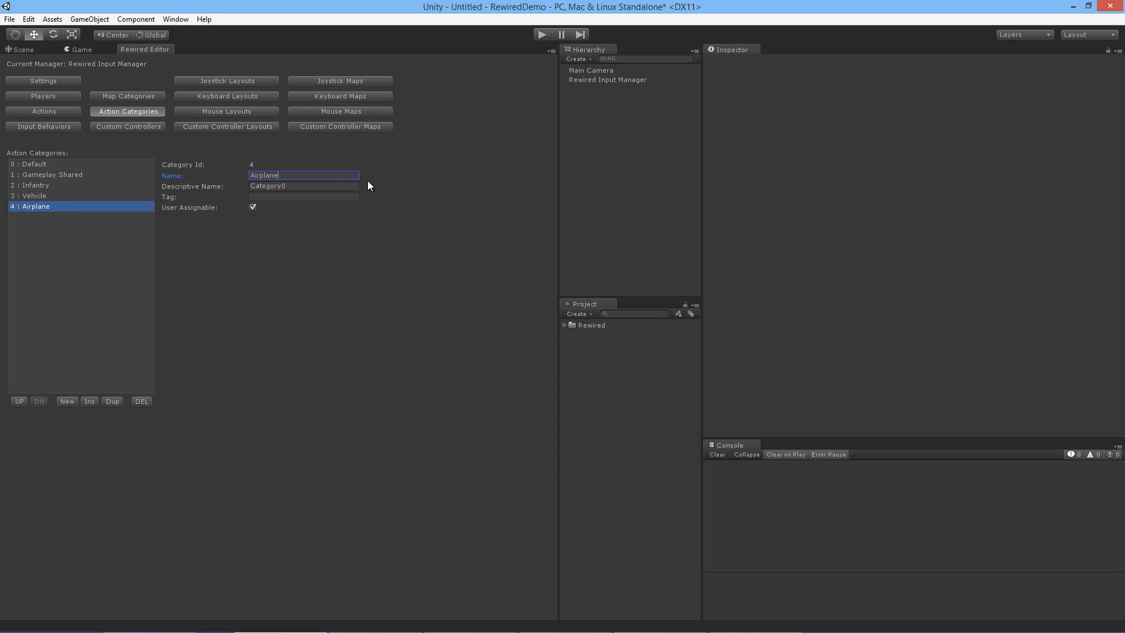
key("Tab")
type("Airplane")
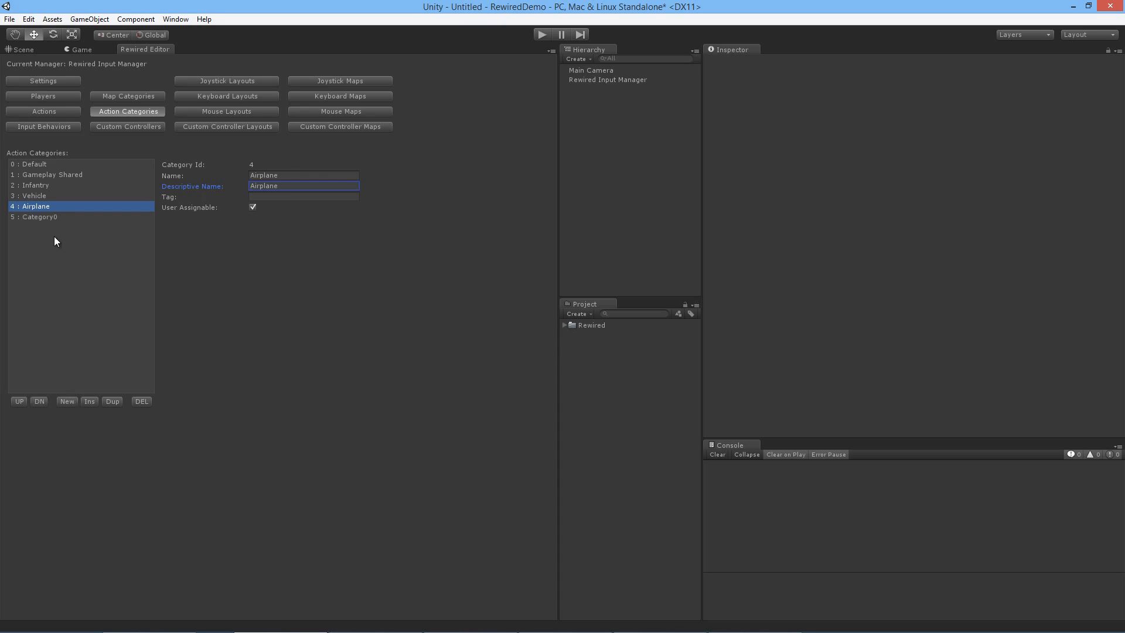
Step: Add an action category with both its name and descriptive name set to Menu
left_click(63, 218)
left_click(294, 175)
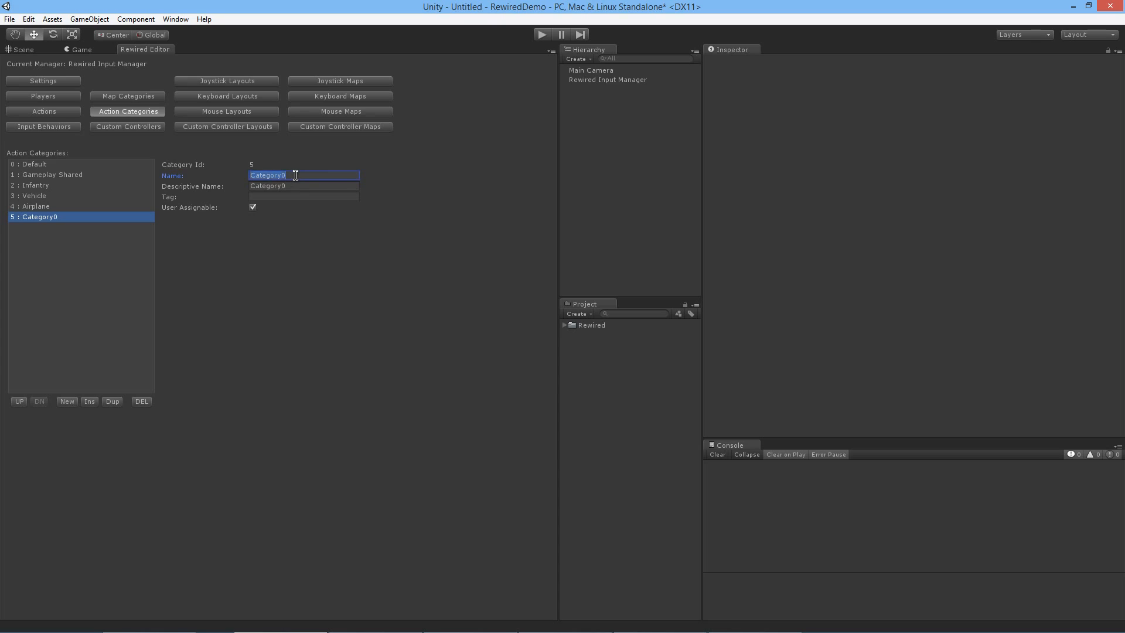
type("Menu")
key("Tab")
type("Menu")
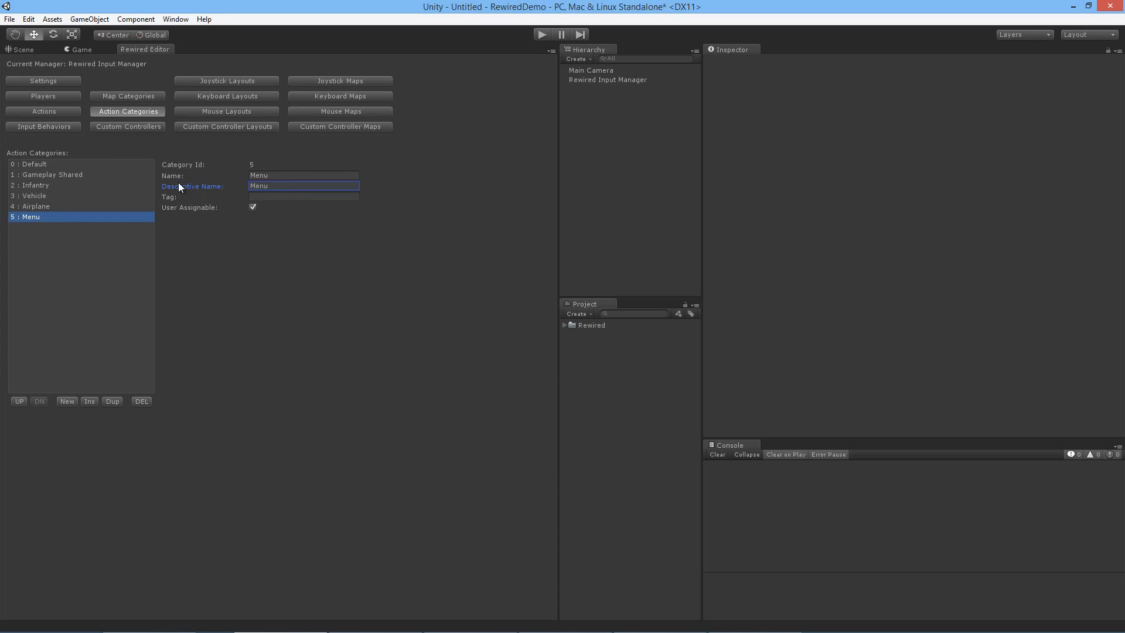
Step: Check the action lists of the Default, Gameplay Shared, Infantry, Vehicle, Airplane and Menu categories
left_click(68, 110)
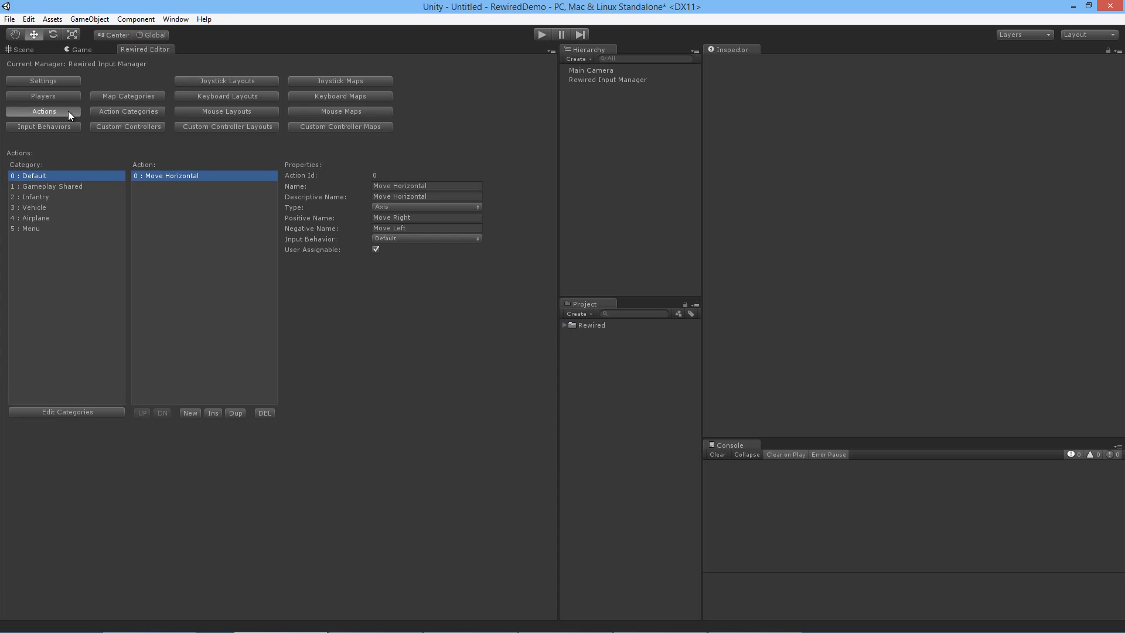
left_click(69, 185)
left_click(65, 177)
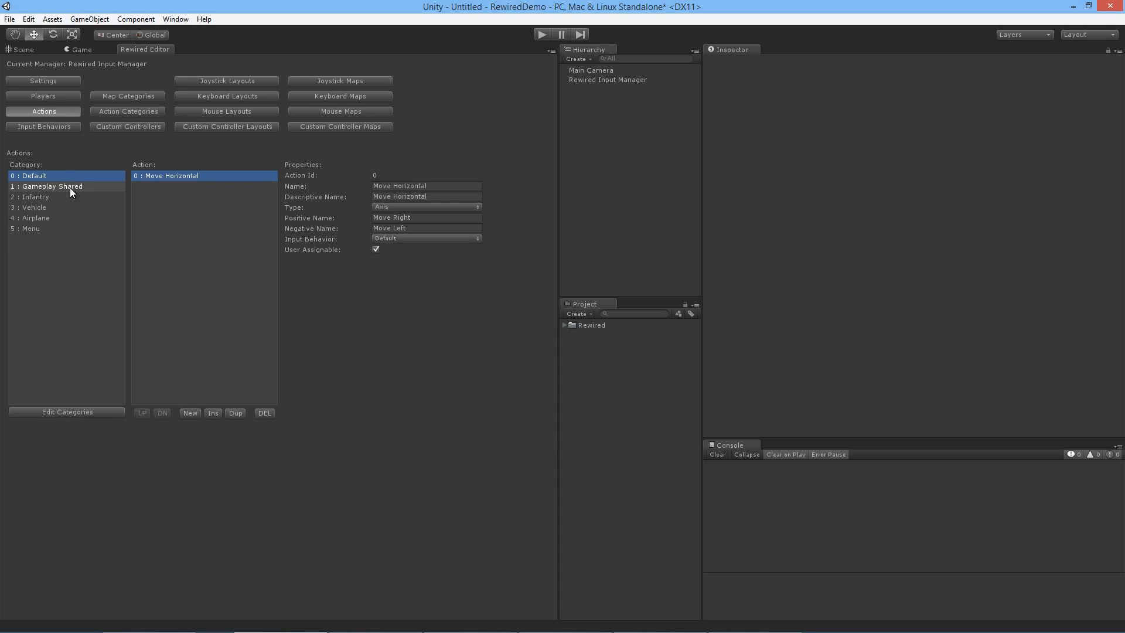
left_click(70, 188)
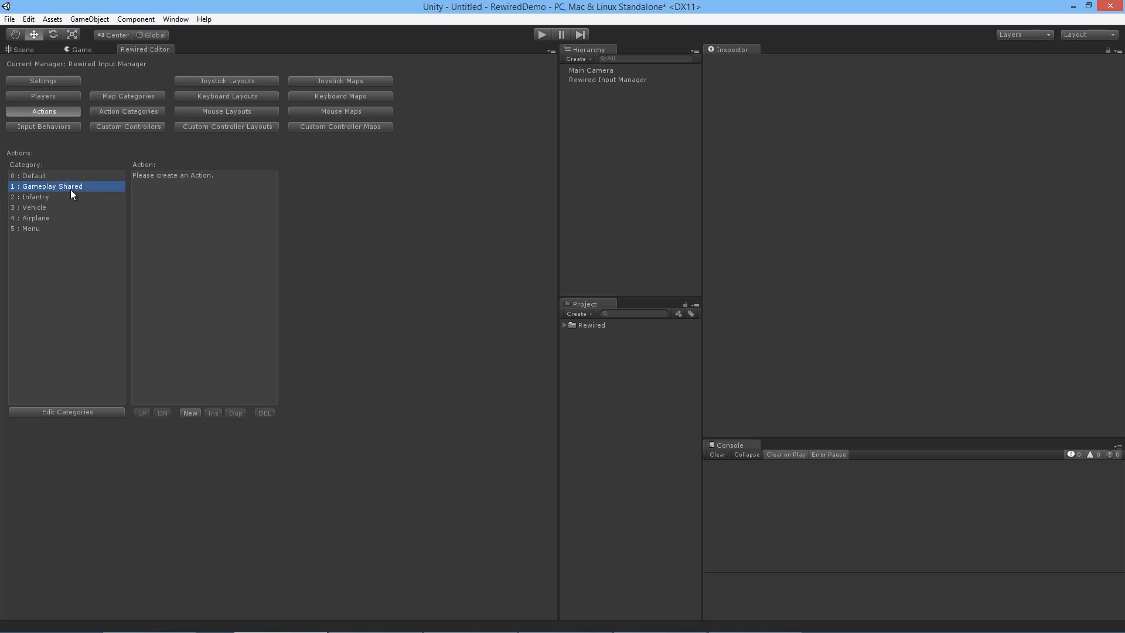
left_click(72, 199)
left_click(72, 207)
left_click(70, 218)
left_click(65, 229)
Step: Create an action in the Gameplay Shared category with name and descriptive name Fire
left_click(74, 186)
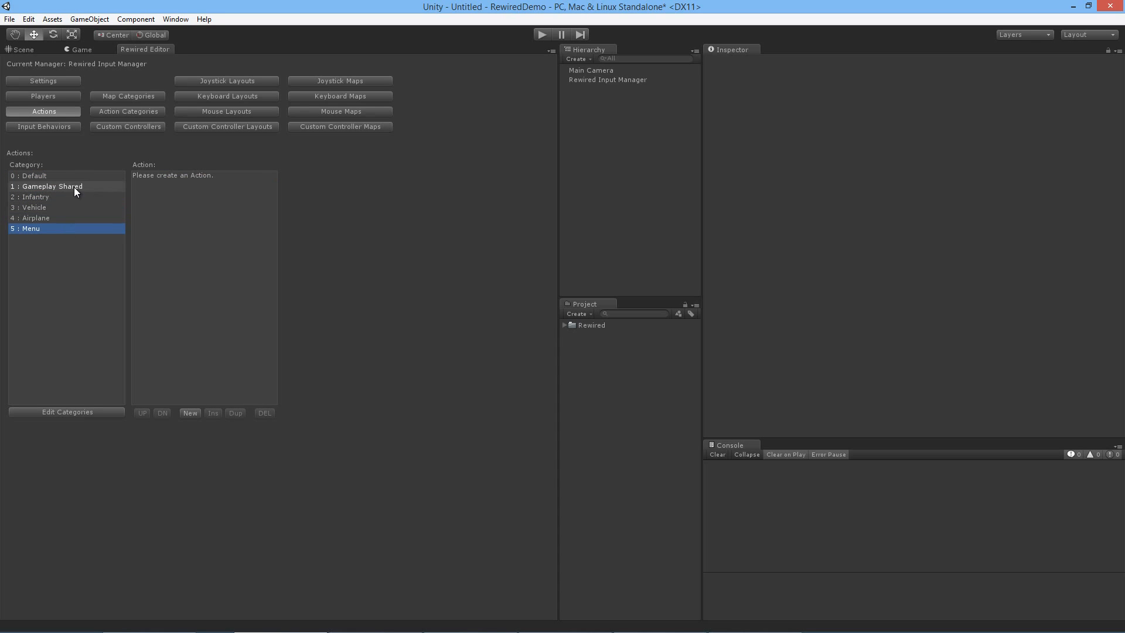
left_click(190, 413)
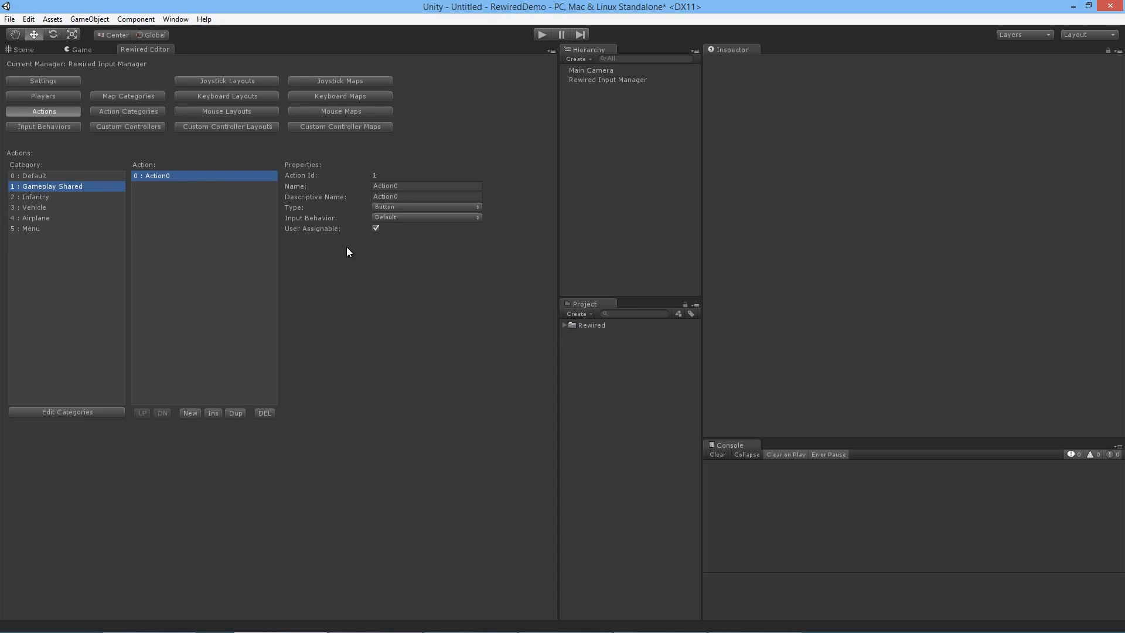
left_click(410, 185)
type("Fire")
left_click(403, 195)
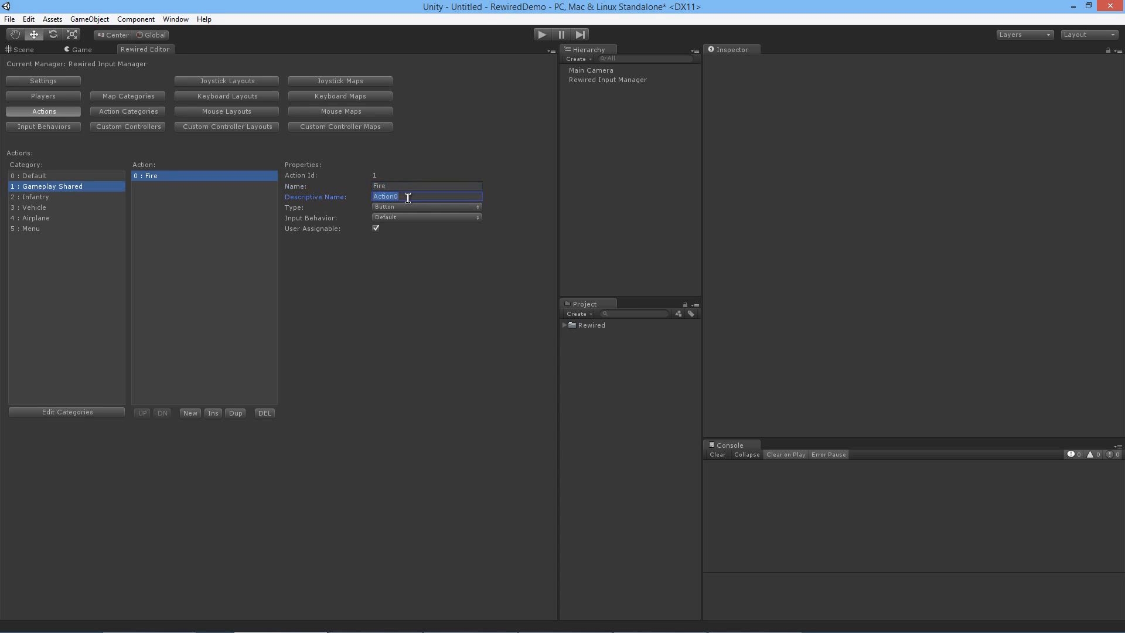
type("Fire")
left_click(409, 188)
key("Tab")
Step: Create an action in the Infantry category with name and descriptive name Jump
left_click(75, 197)
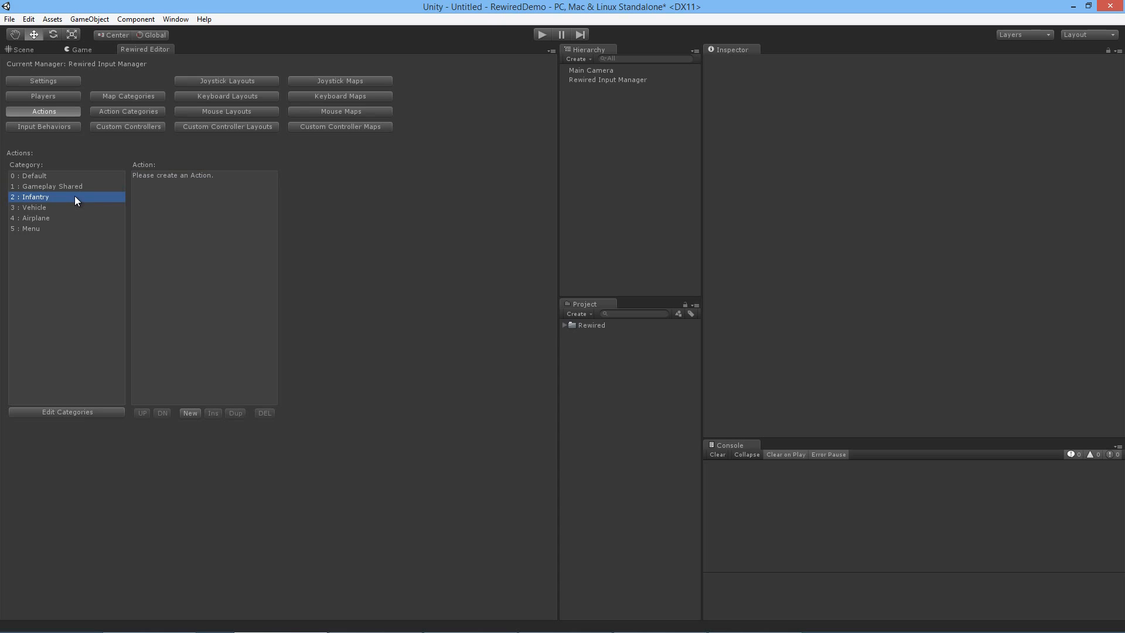
left_click(190, 413)
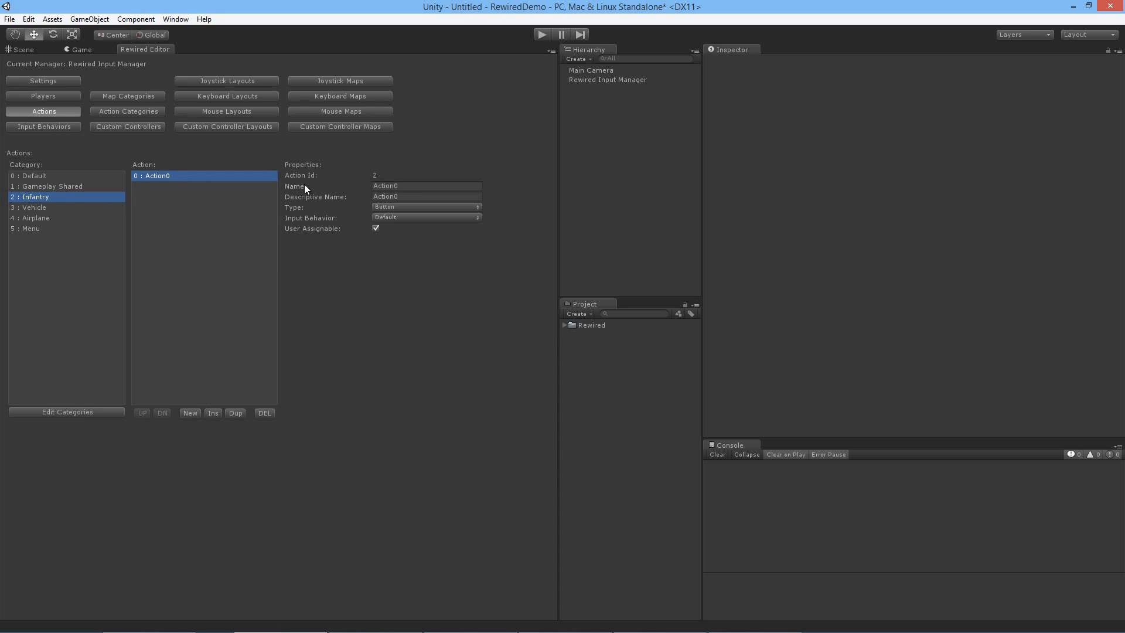
left_click(415, 185)
type("Jump")
key("Tab")
type("Jump")
Step: Create an action in the Vehicle category with name and descriptive name Accelerate
left_click(35, 208)
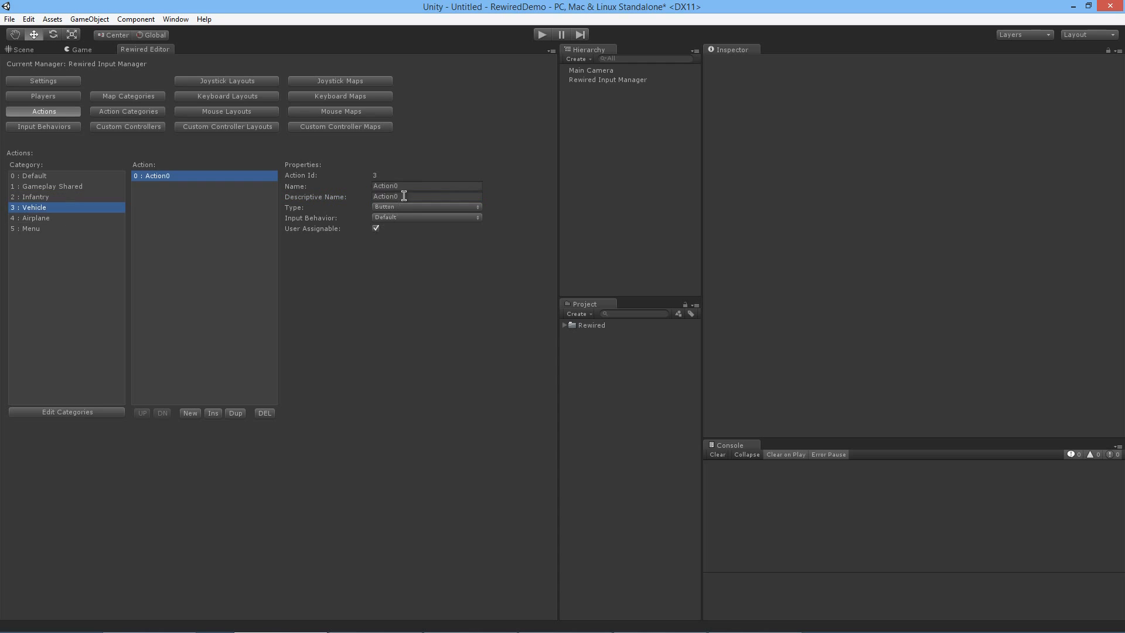
left_click(414, 185)
type("Accelerate")
key("Tab")
type("Accelerate")
Step: Create a second action in the Vehicle category with name and descriptive name Brake
left_click(190, 412)
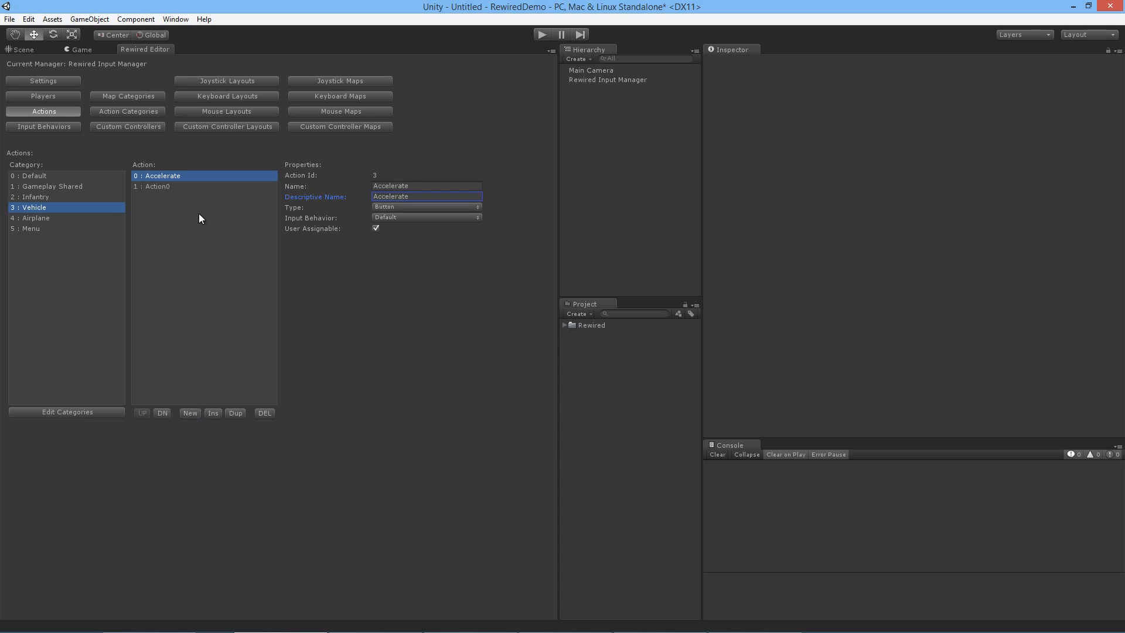
left_click(421, 185)
type("Brake")
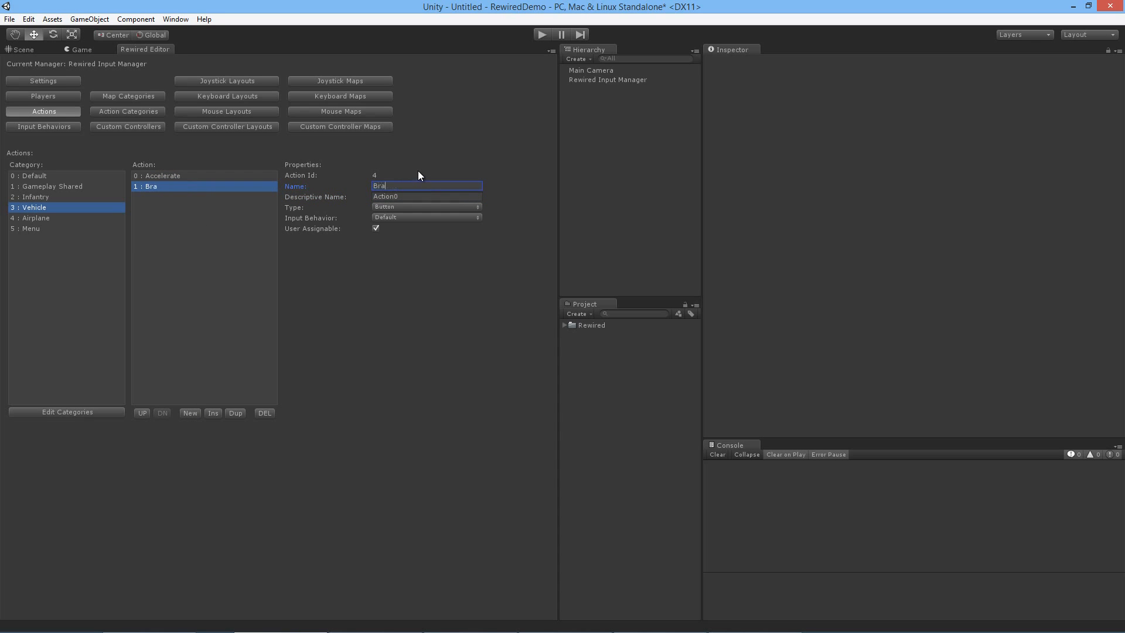
key("Tab")
type("Br")
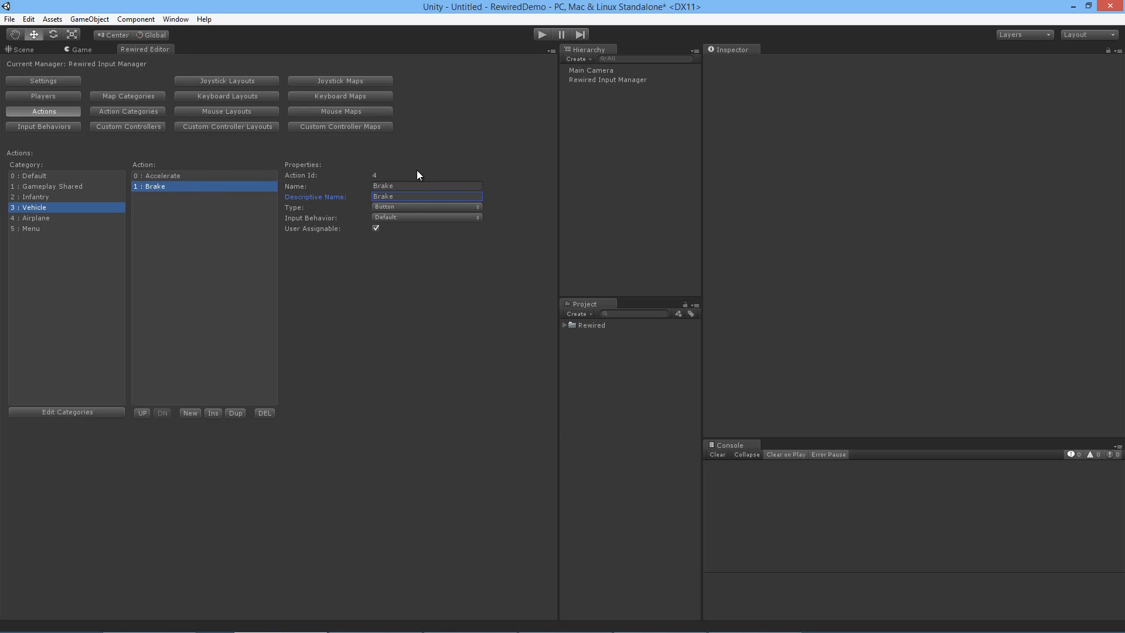
Step: Create an action in the Airplane category with name and descriptive name Change Altitude
left_click(89, 218)
left_click(193, 413)
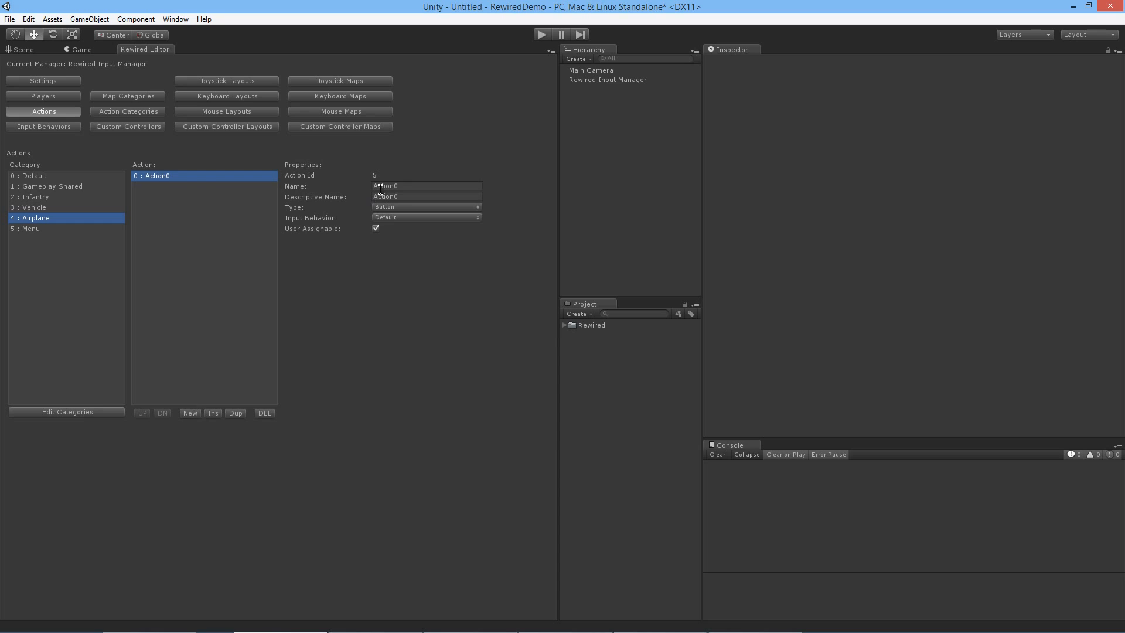
left_click(416, 186)
type("Change Altitude")
key("Return")
key("ctrl+c")
left_click(398, 198)
key("ctrl+v")
left_click(438, 184)
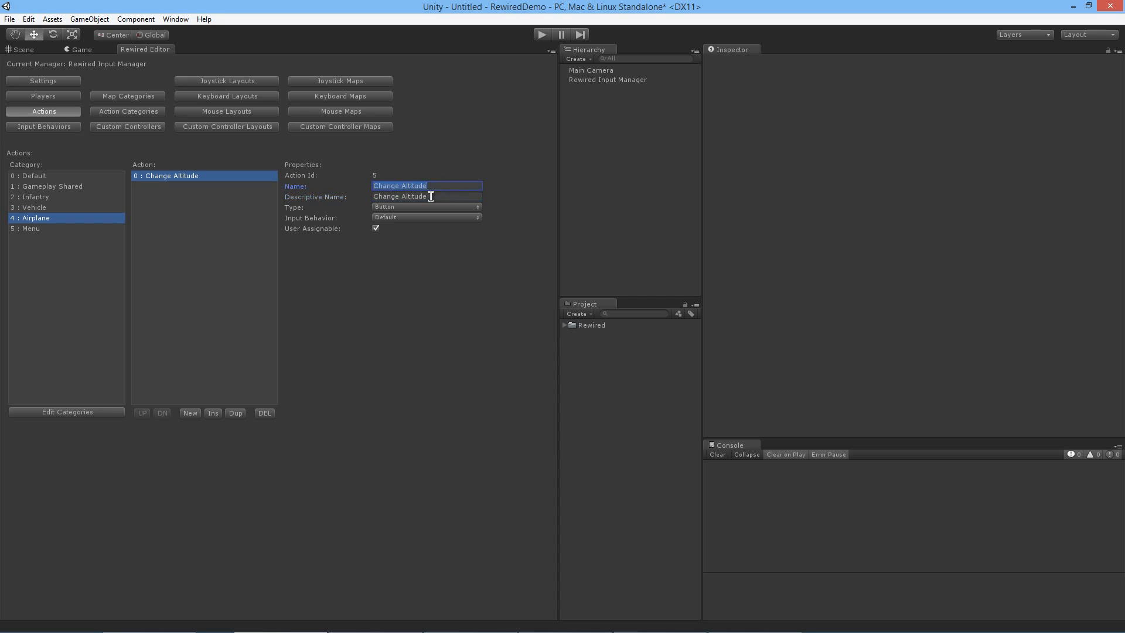
Step: Create a second action in the Airplane category named Eject
left_click(191, 413)
left_click(191, 186)
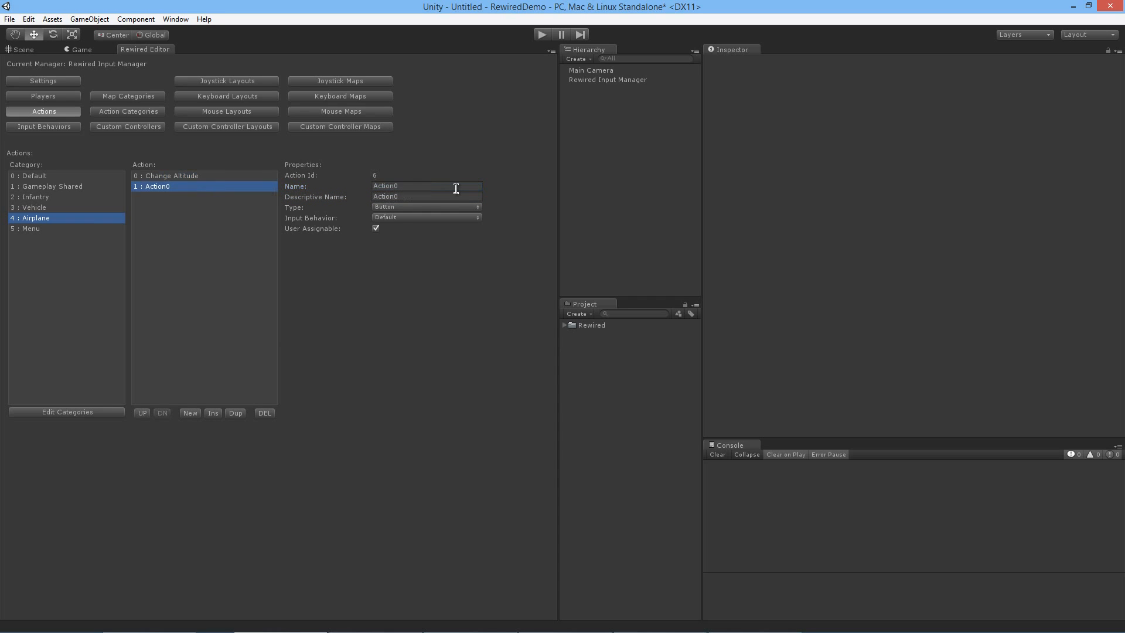
left_click(451, 185)
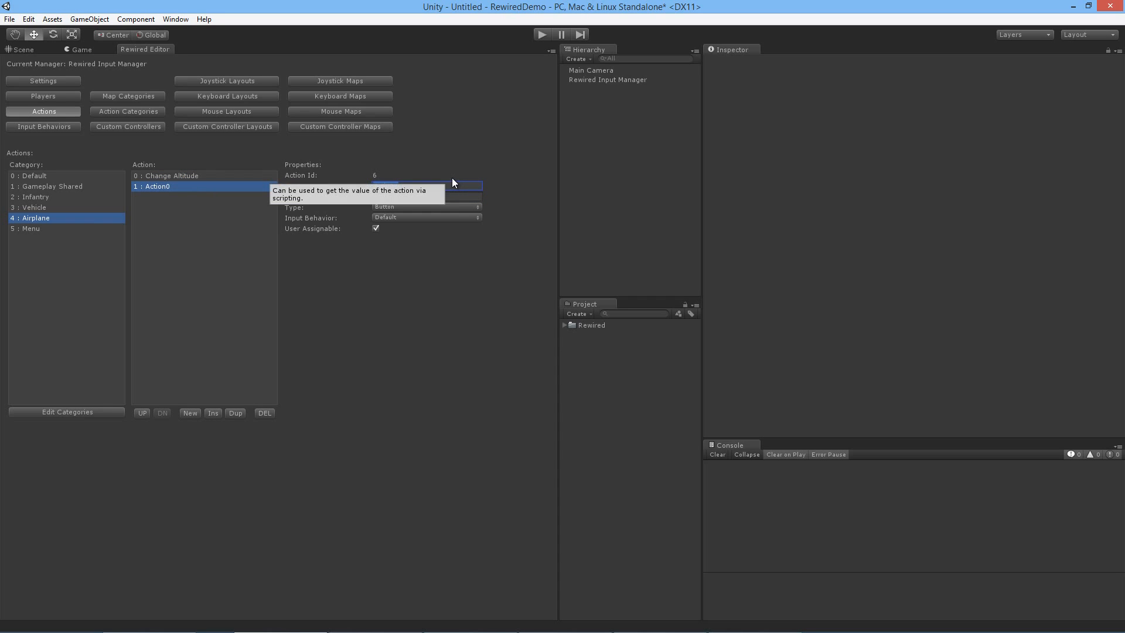
type("Eject")
left_click(411, 196)
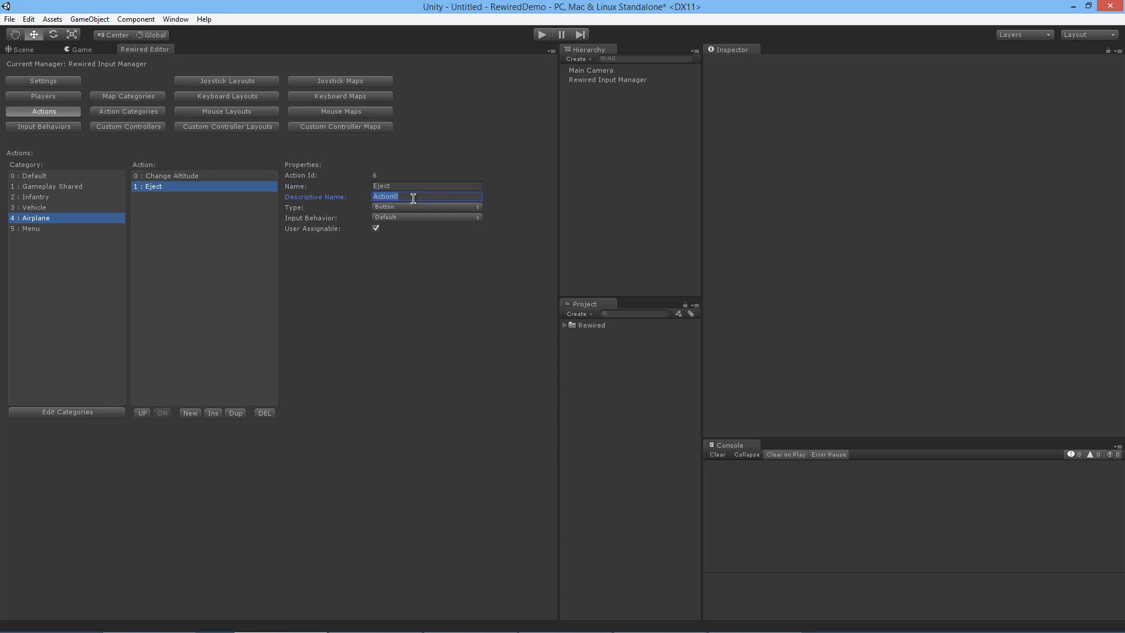
left_click(404, 185)
Step: Create an action in the Menu category with name and descriptive name Confirm
left_click(61, 229)
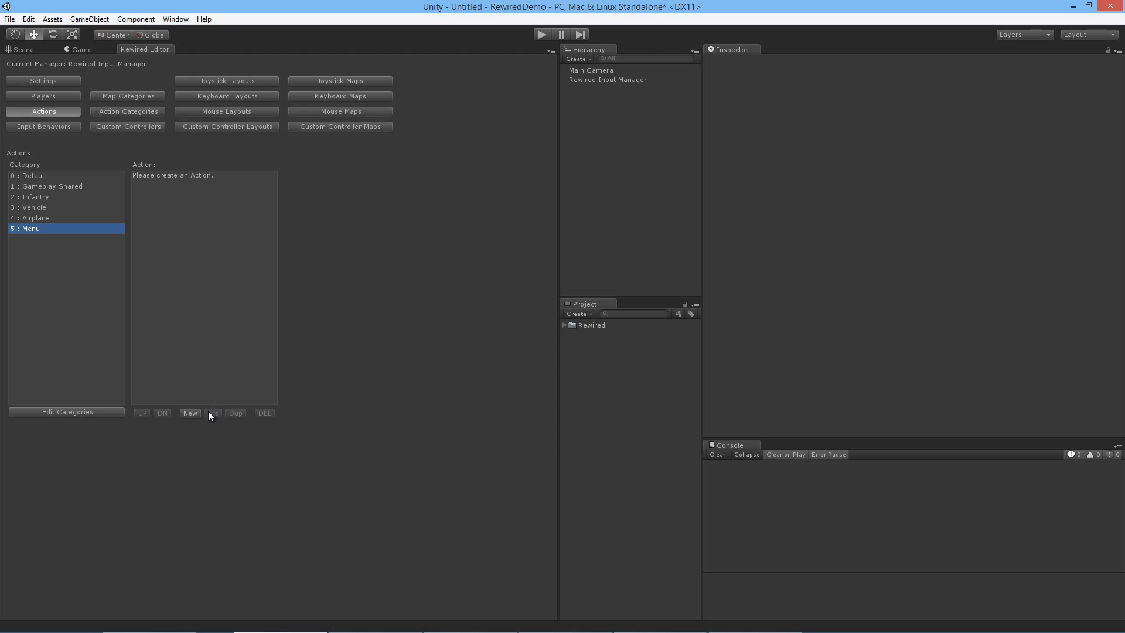
left_click(190, 413)
left_click(404, 186)
type("Confirm")
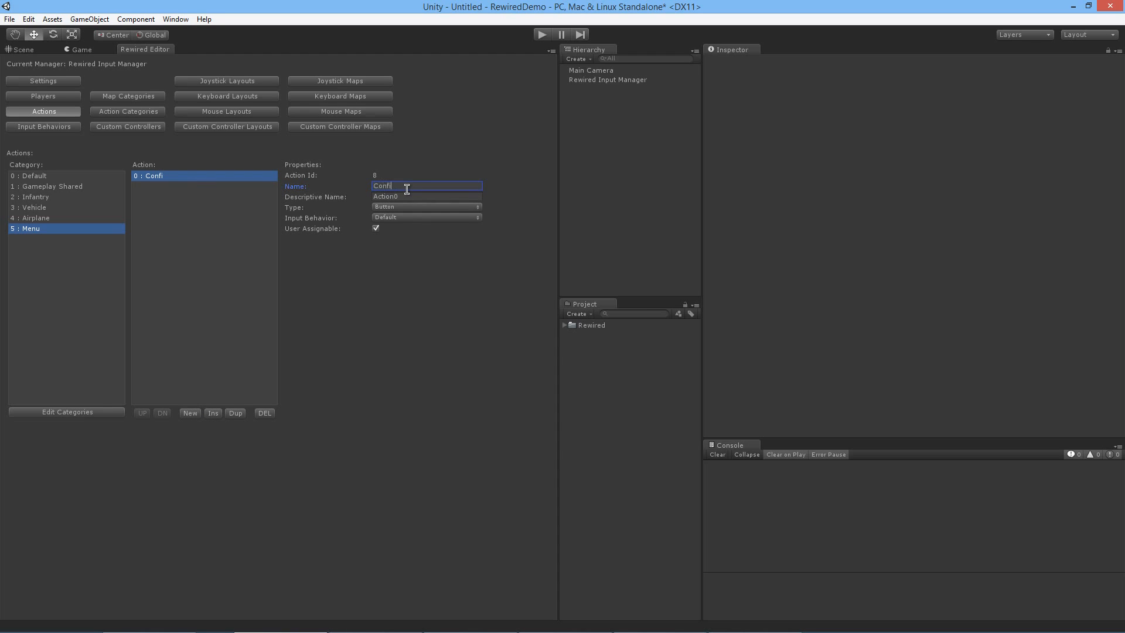
key("Tab")
type("Confirm")
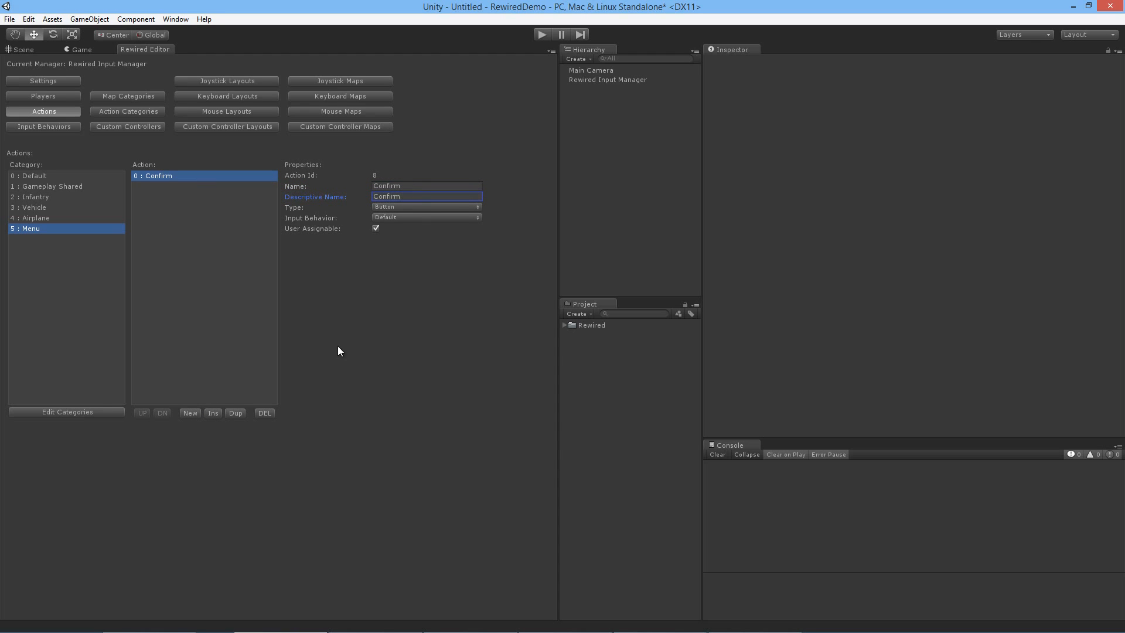
Step: Create a second action in the Menu category with name and descriptive name Cancel
left_click(200, 413)
left_click(180, 187)
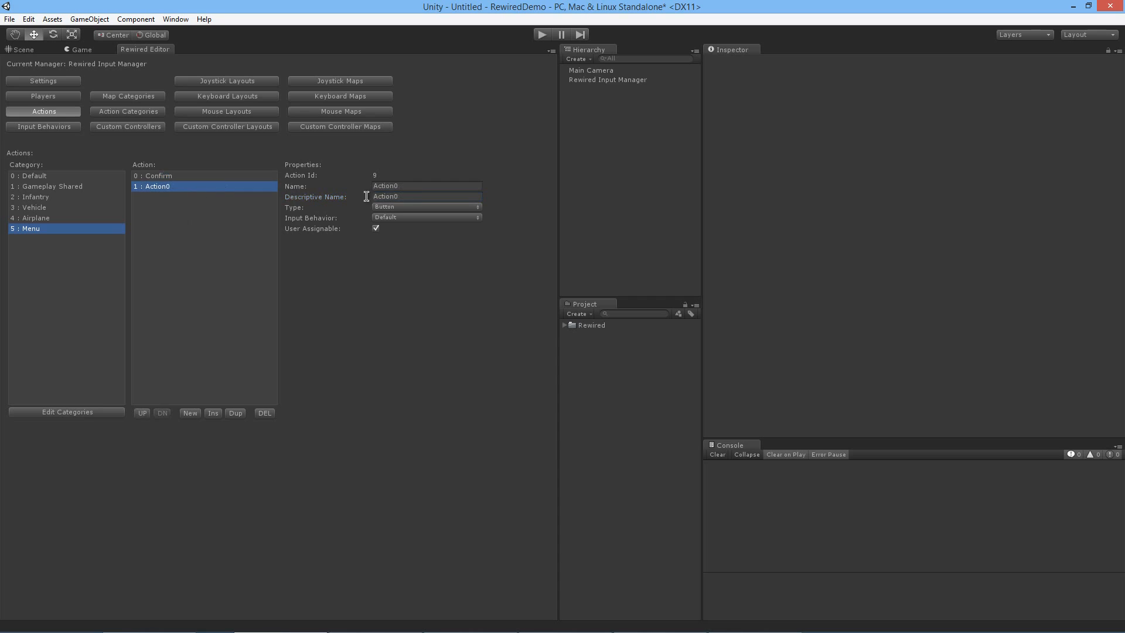
left_click(418, 185)
type("Cancel")
key("Tab")
type("Cancel")
Step: Review the actions in the Airplane, Vehicle, Infantry and Gameplay Shared categories
left_click(86, 219)
left_click(87, 207)
left_click(88, 198)
left_click(89, 187)
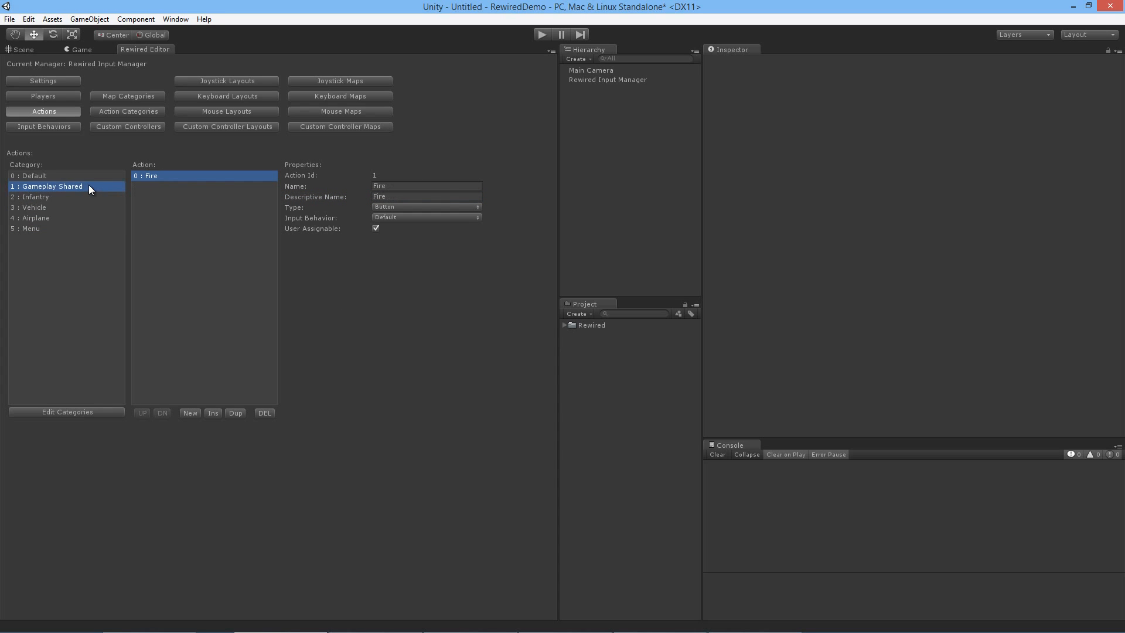
Step: Try Gameplay Shared's Fire action on Left Stick X in the Dual Analog Gamepad map, and return it to no action in the Default category
left_click(339, 82)
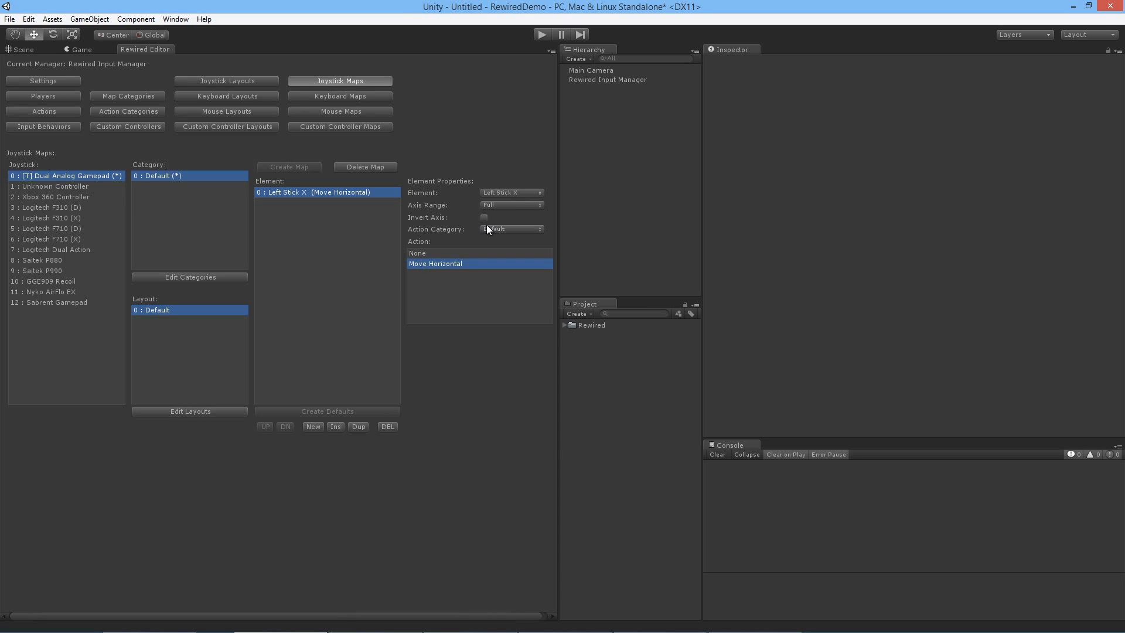
left_click(503, 229)
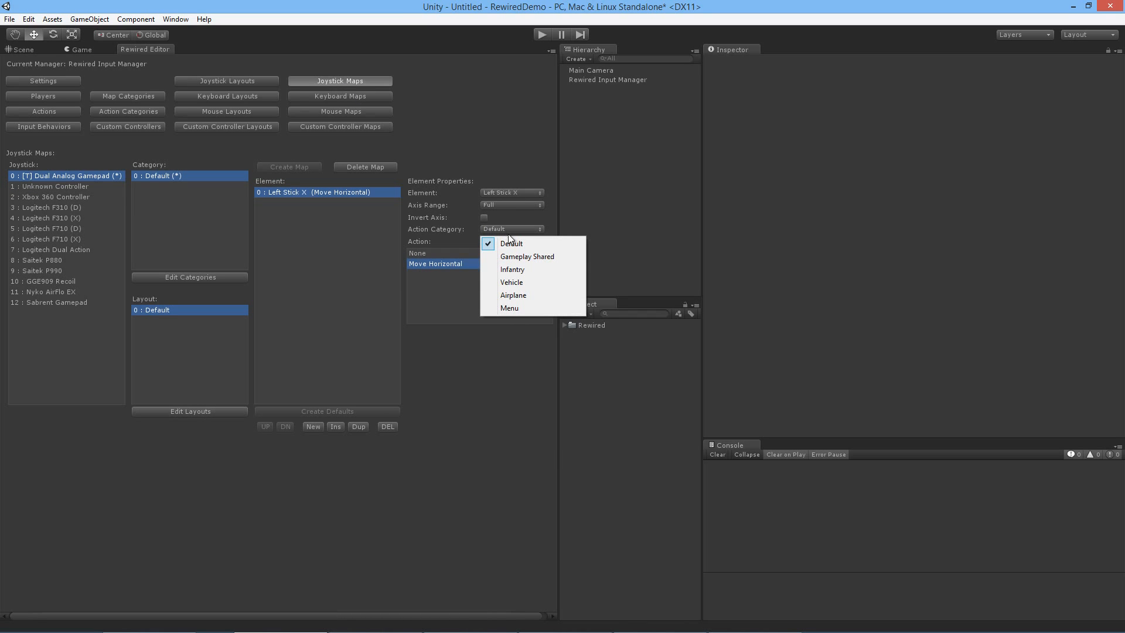
left_click(516, 256)
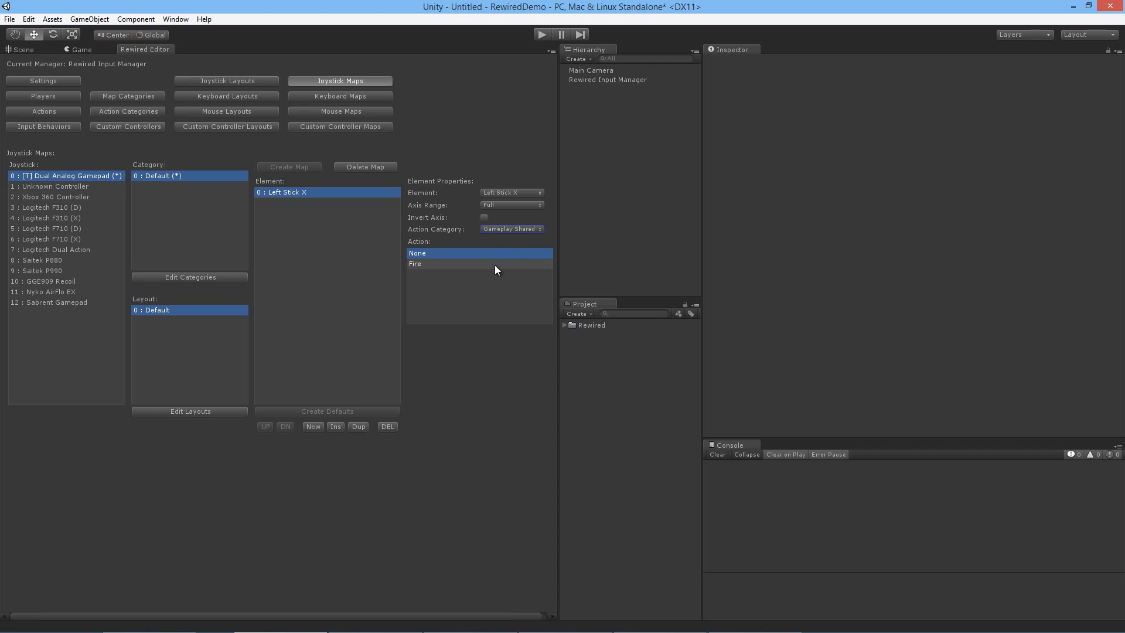
left_click(494, 265)
left_click(504, 253)
left_click(518, 229)
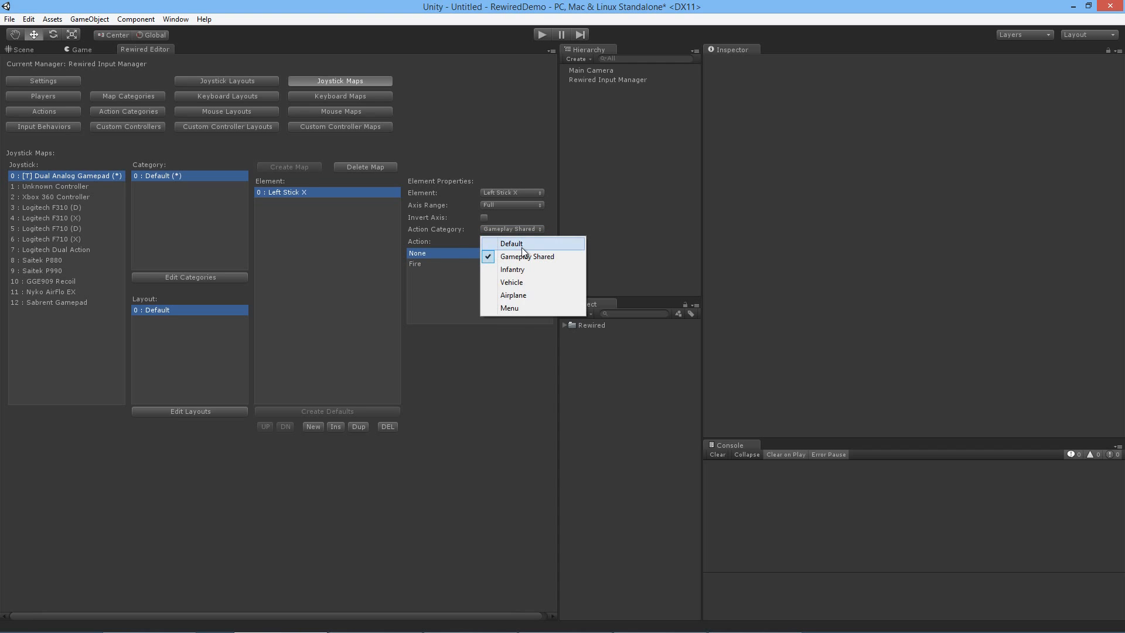
left_click(521, 245)
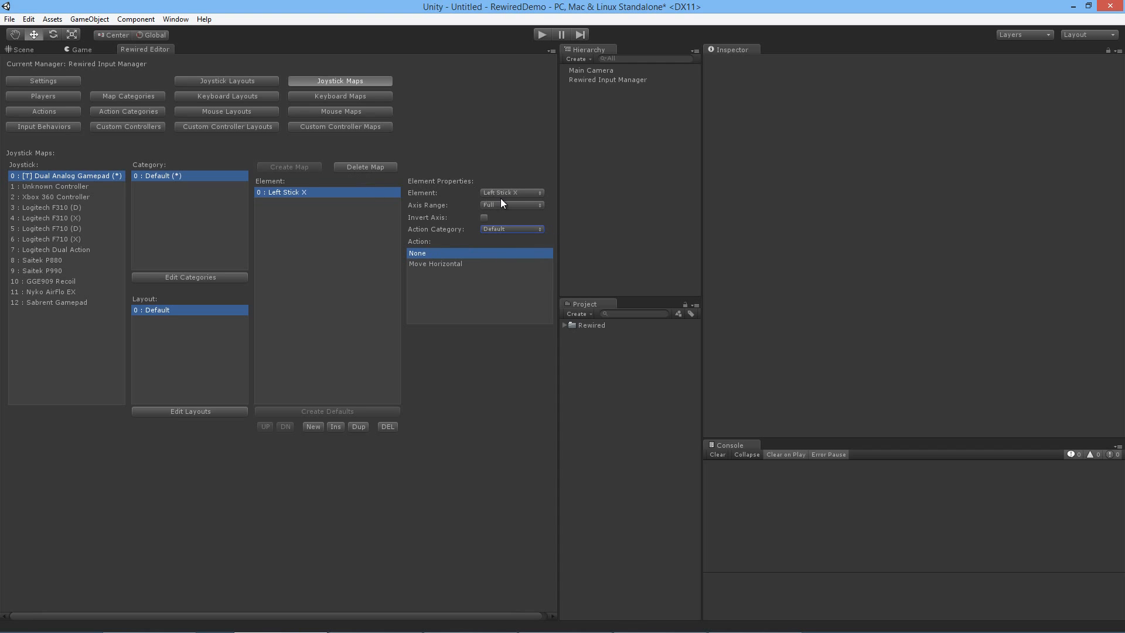
Step: Add an Action Bottom Row 1 element to the Dual Analog Gamepad map and assign it the Fire action from Gameplay Shared
left_click(316, 425)
left_click(314, 204)
left_click(502, 192)
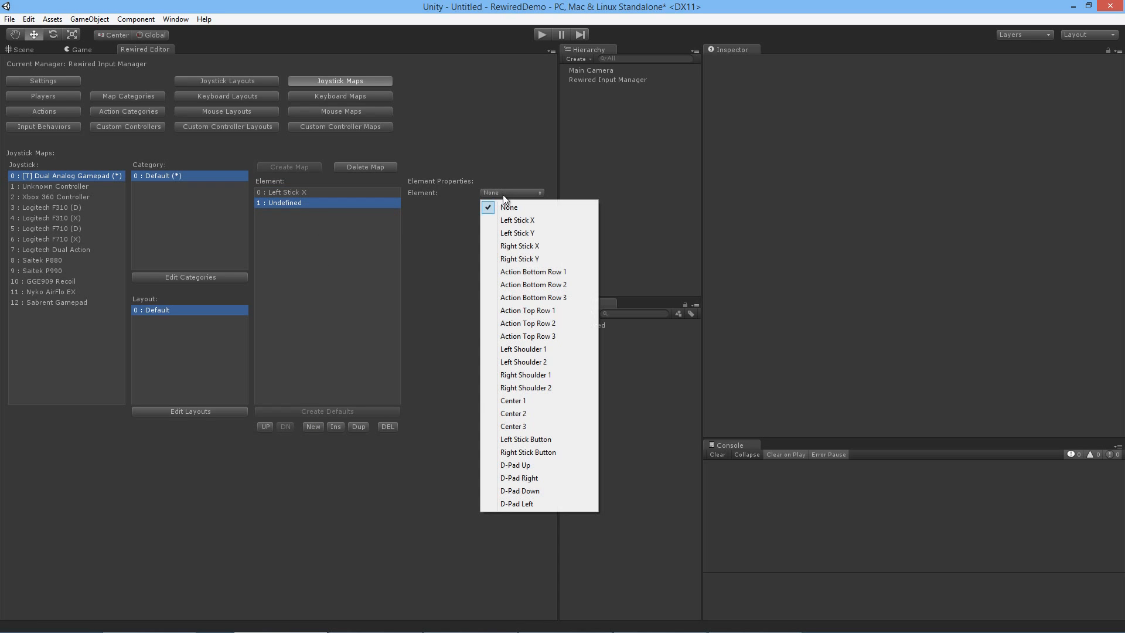
left_click(532, 272)
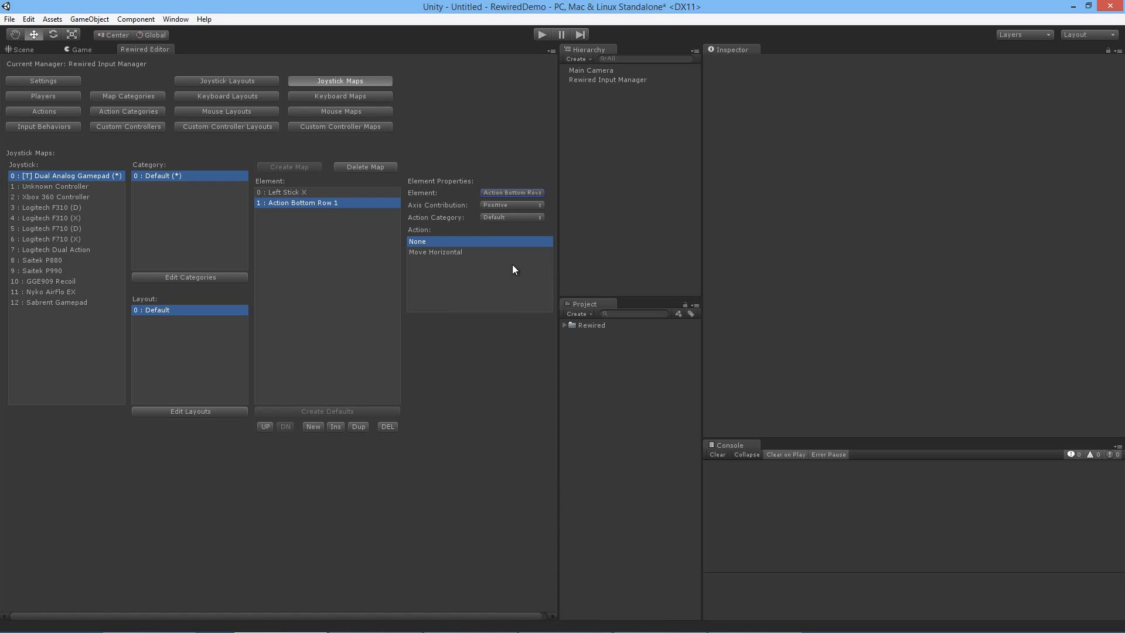
left_click(497, 215)
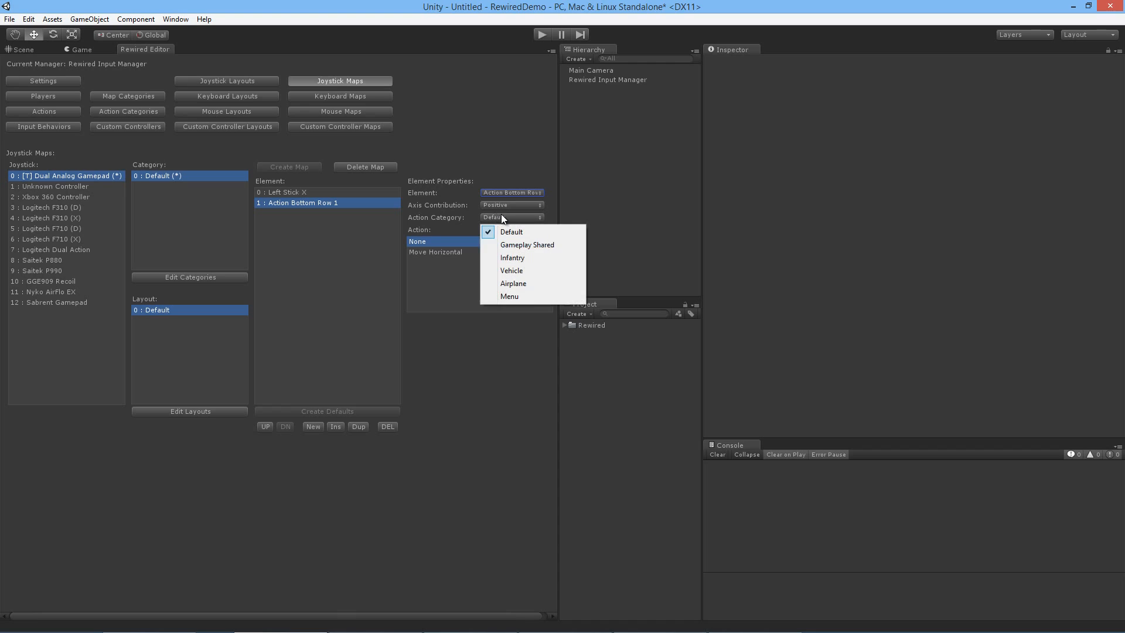
left_click(509, 246)
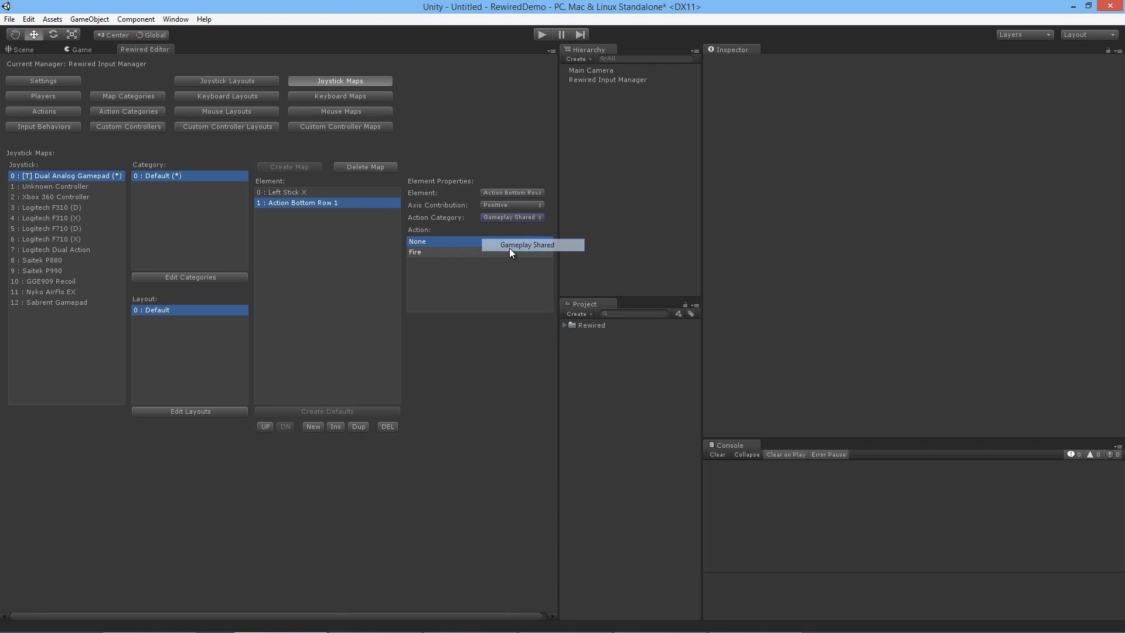
left_click(448, 252)
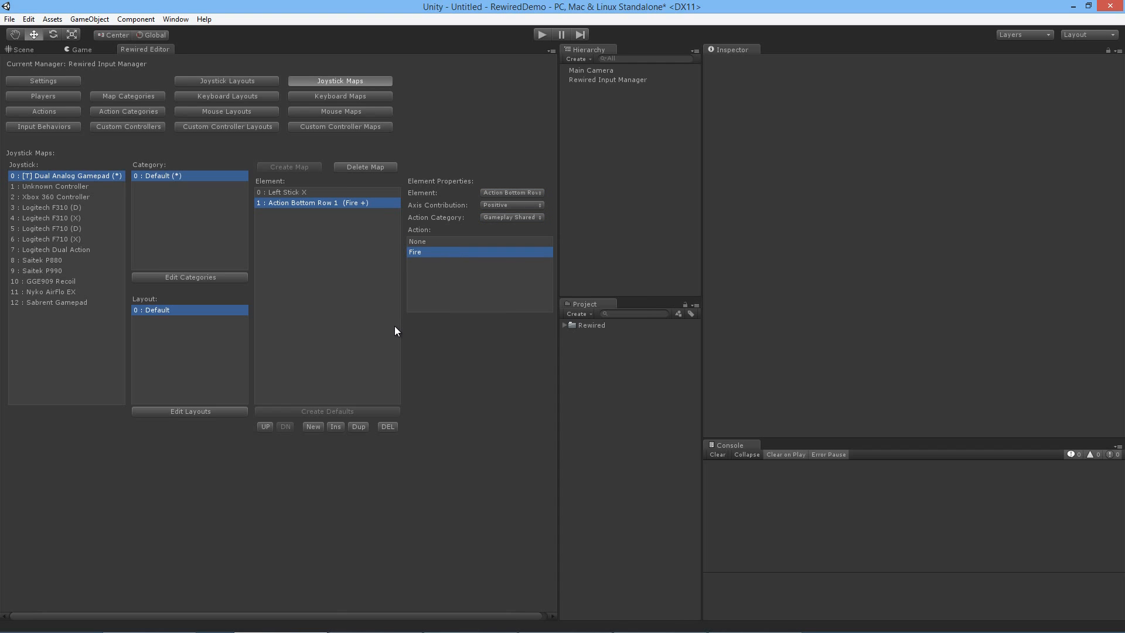
Step: Check which input behaviors can be chosen for the Move Horizontal action in the Default category
left_click(71, 110)
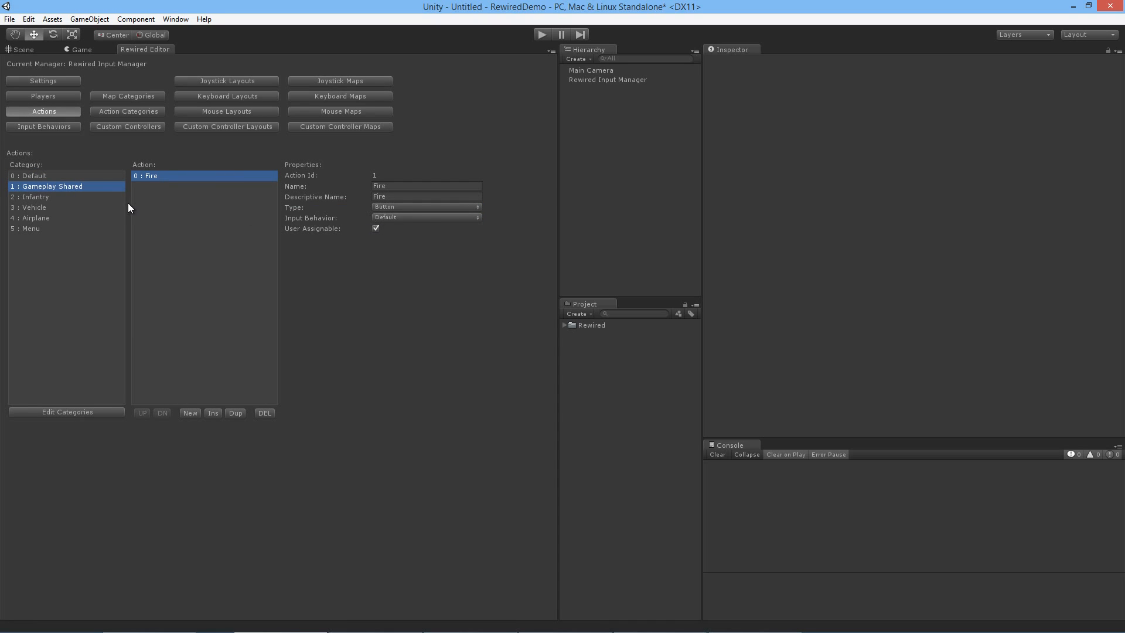
left_click(89, 178)
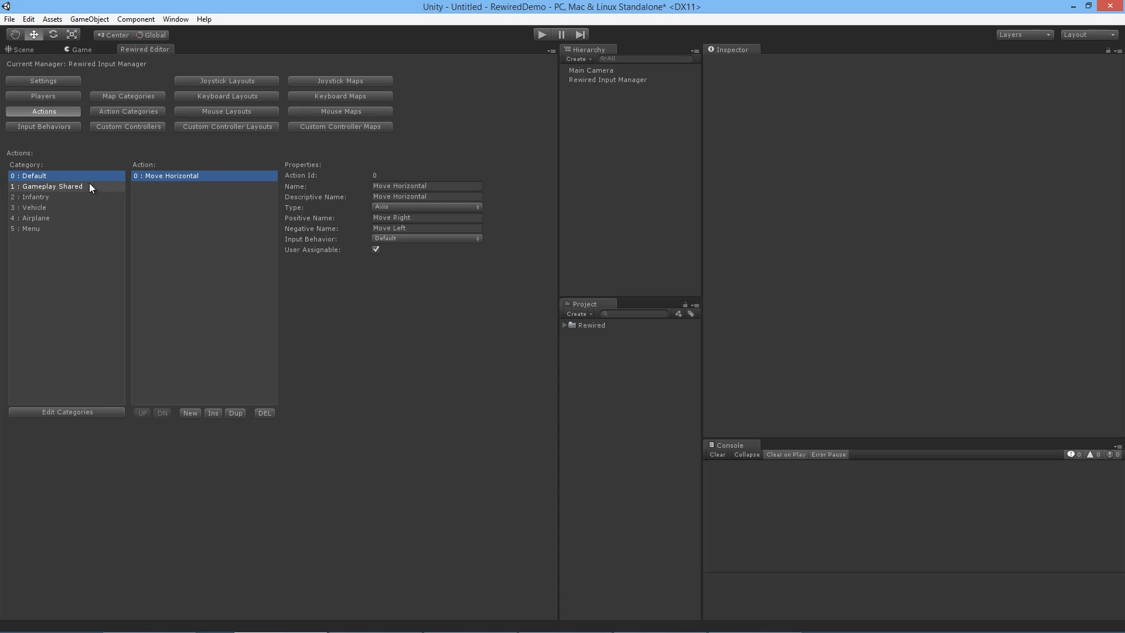
left_click(410, 239)
left_click(504, 239)
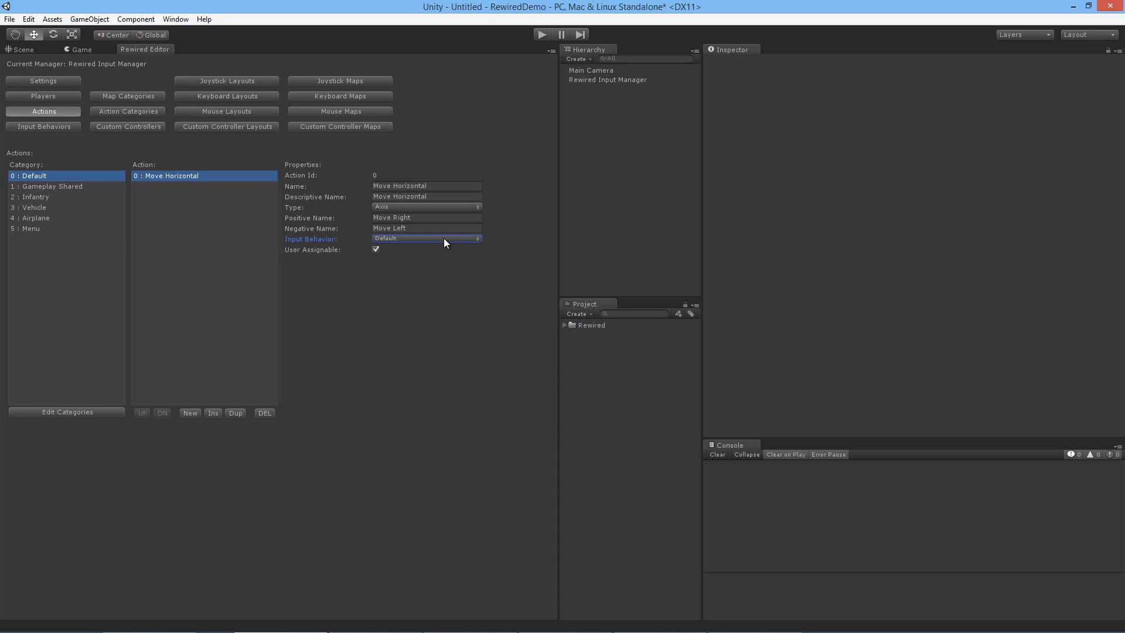
left_click(444, 239)
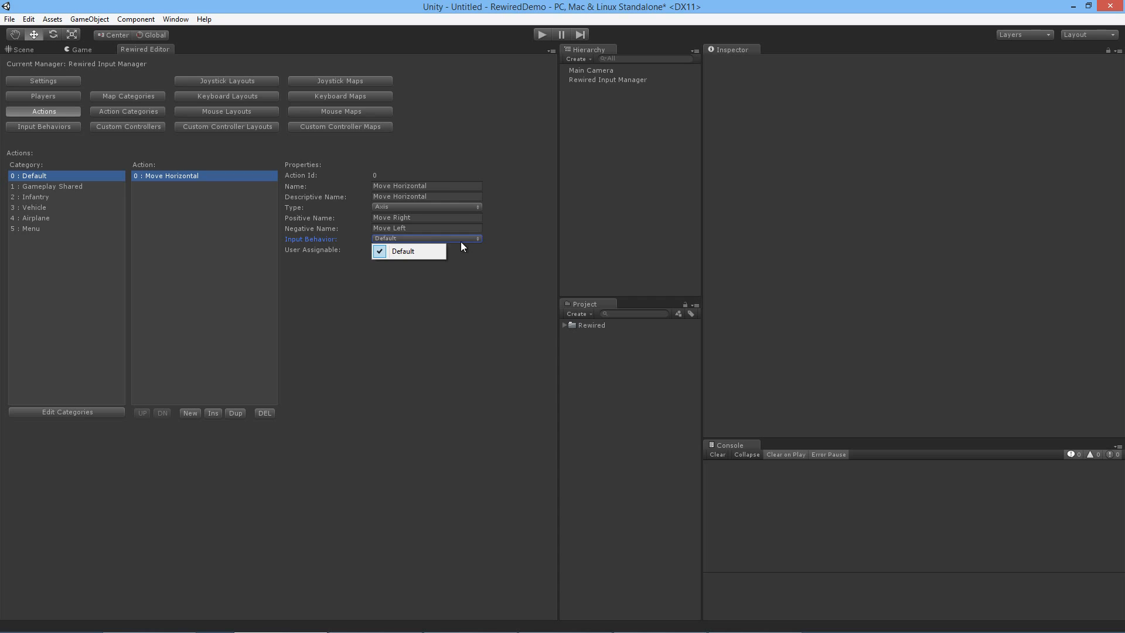
left_click(498, 241)
Step: Examine the Default input behavior's digital axis, mouse axis and button settings and their descriptions
left_click(54, 131)
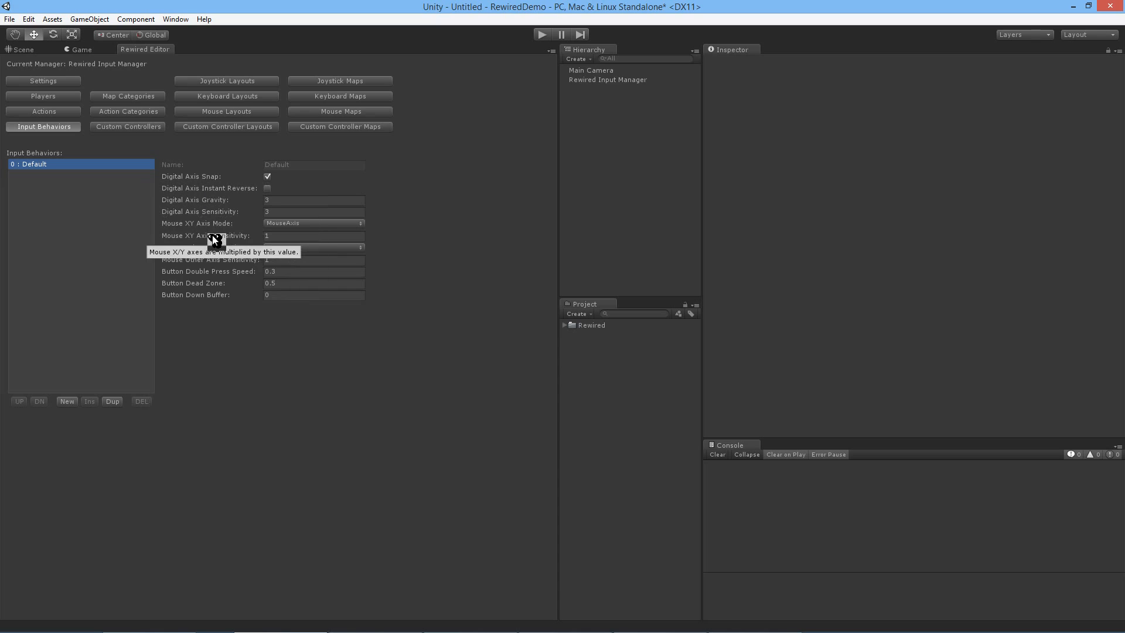
mouse_move(237, 220)
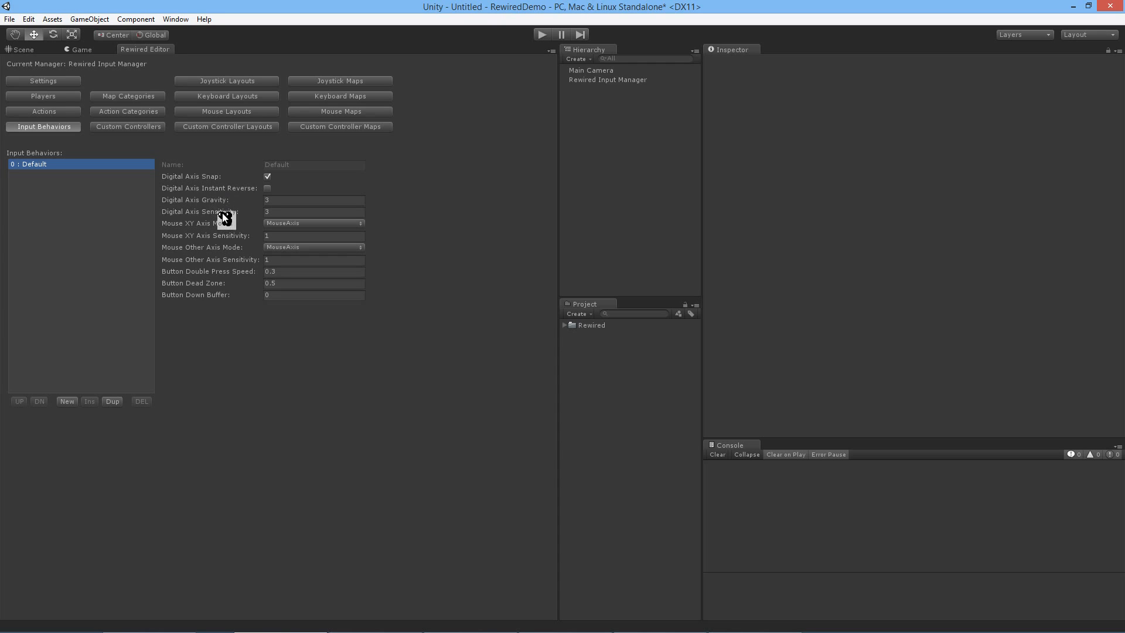
mouse_move(254, 204)
mouse_move(184, 277)
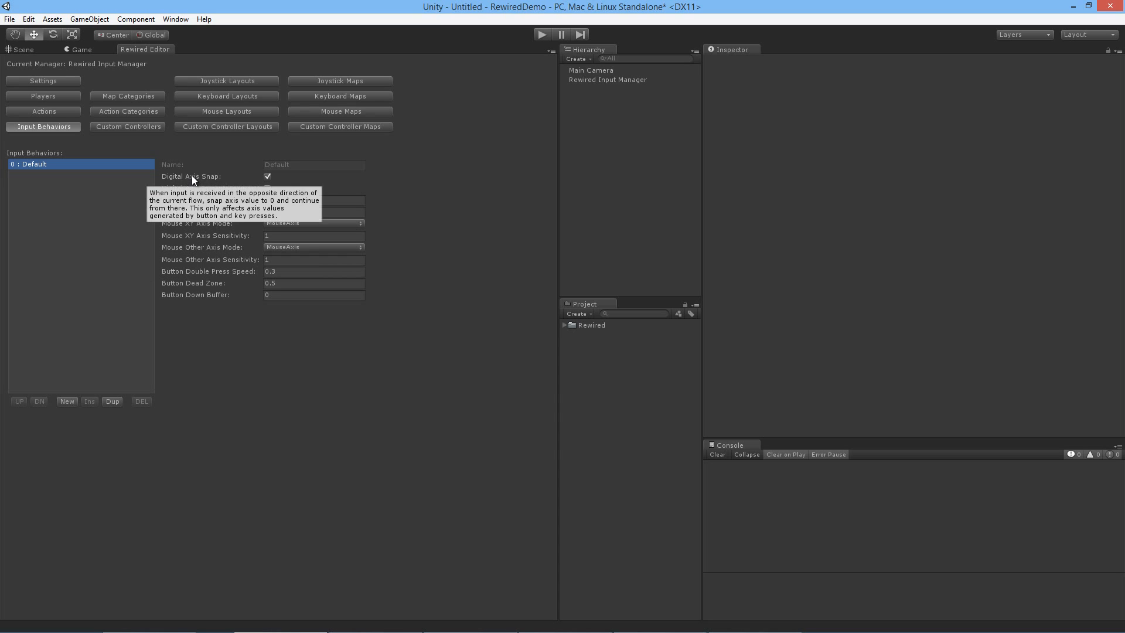
mouse_move(197, 294)
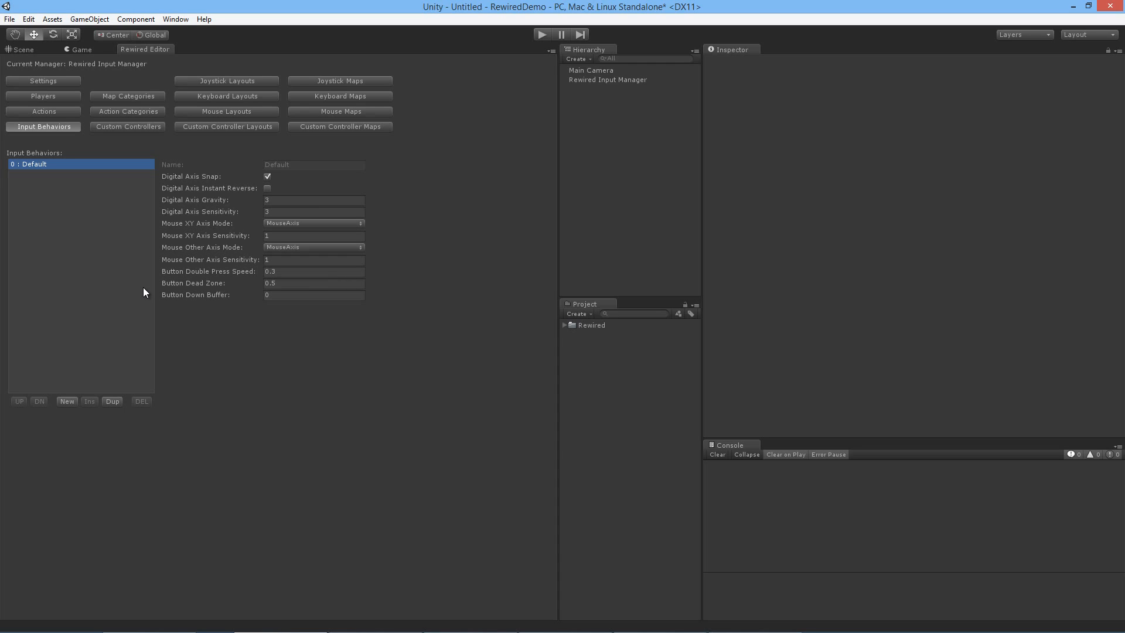
Step: Add a second input behavior with Digital Axis Gravity 0, a higher Digital Axis Sensitivity and Mouse XY Axis Sensitivity of about 0.1
left_click(67, 401)
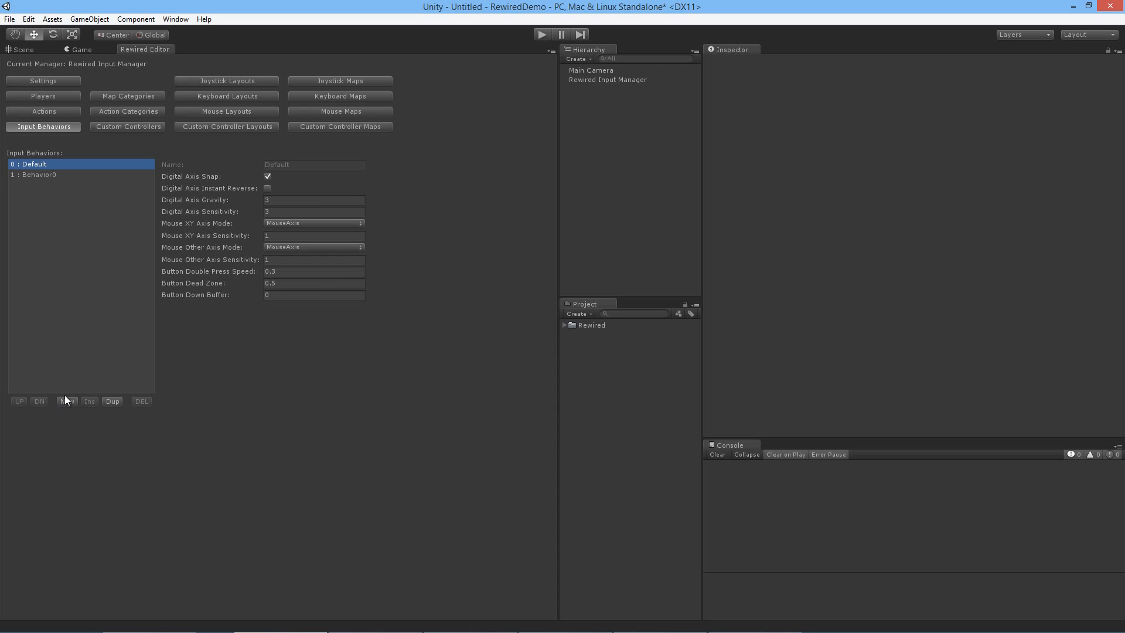
left_click(65, 177)
left_click_drag(206, 201, 170, 201)
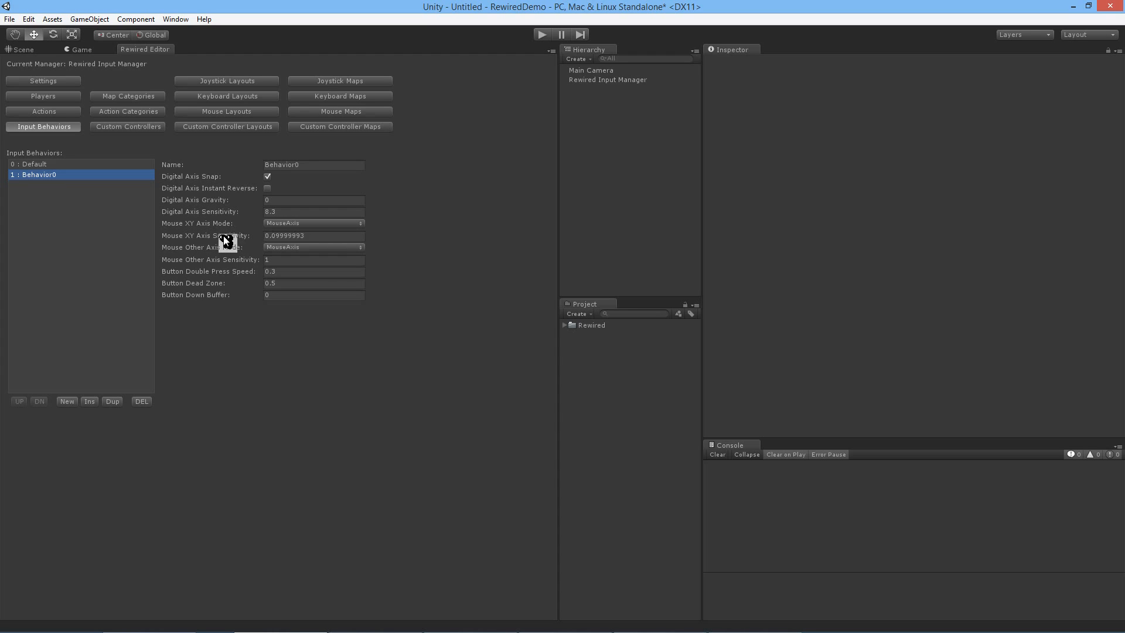
Step: Assign the Behavior0 input behavior to the Default category's Move Horizontal action and to Gameplay Shared's Fire action
left_click(68, 109)
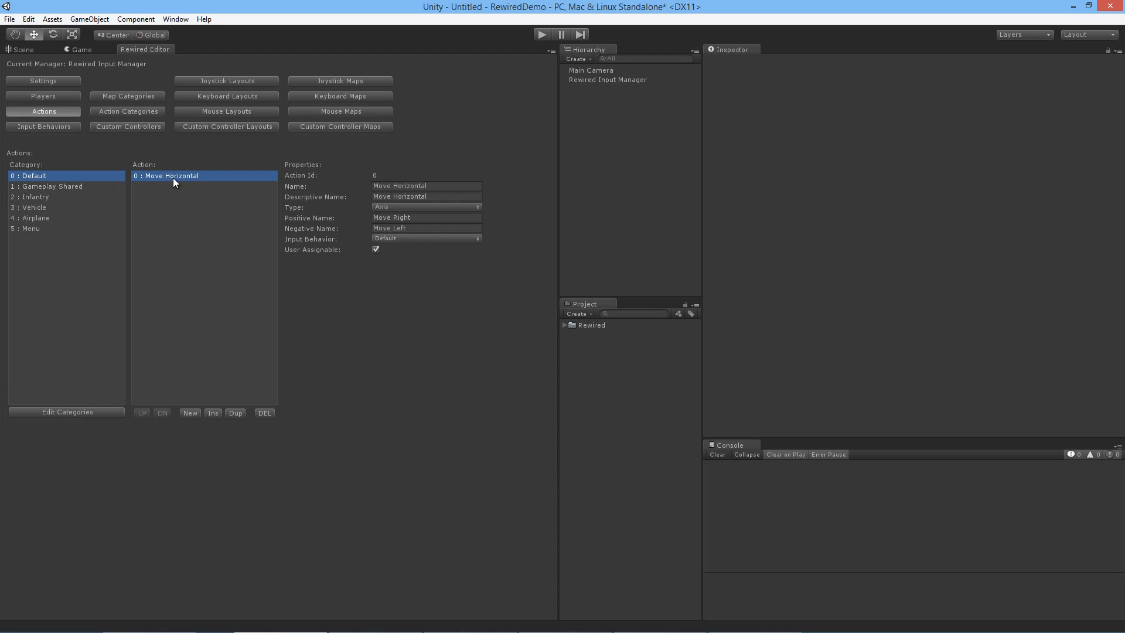
left_click(410, 239)
left_click(412, 264)
left_click(77, 185)
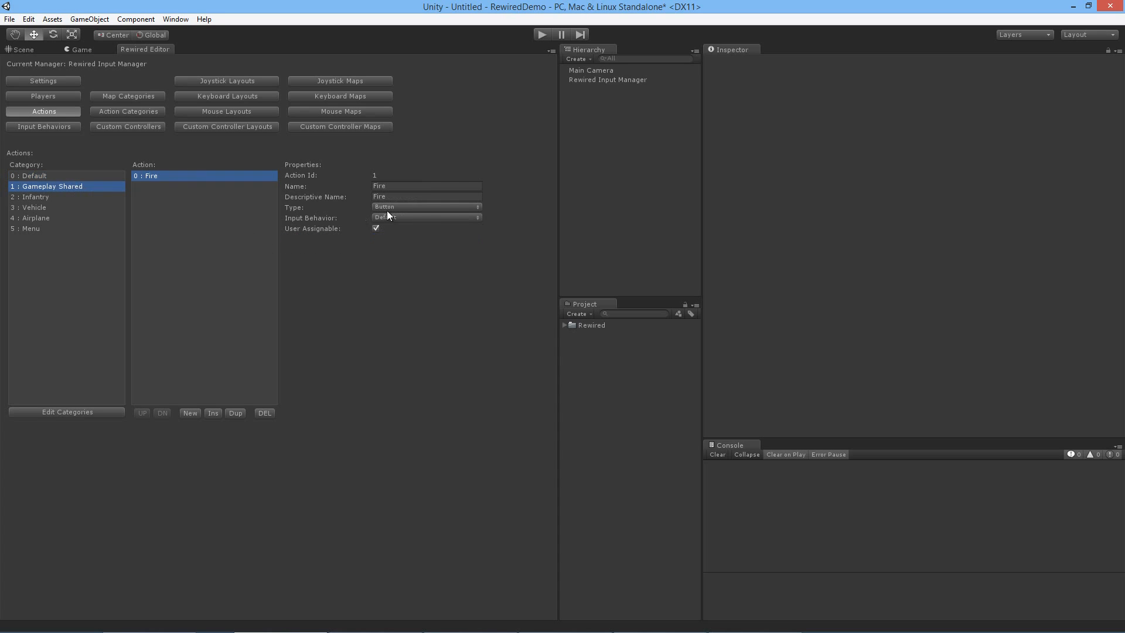
left_click(392, 216)
left_click(404, 242)
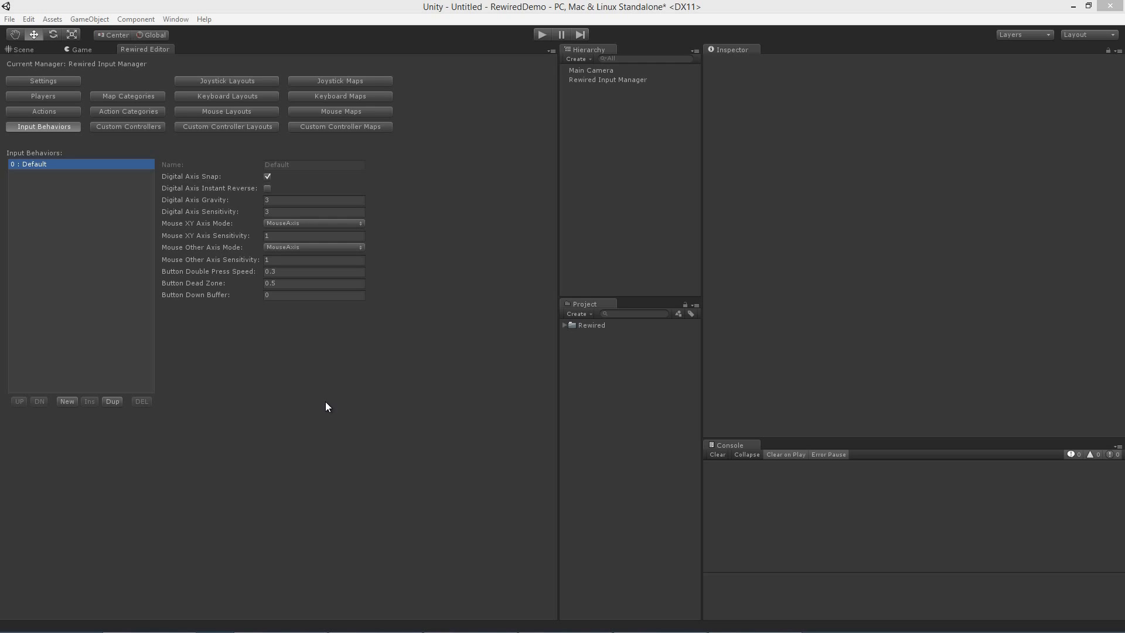
Step: Review the Default map category's properties and the list of action categories
left_click(217, 320)
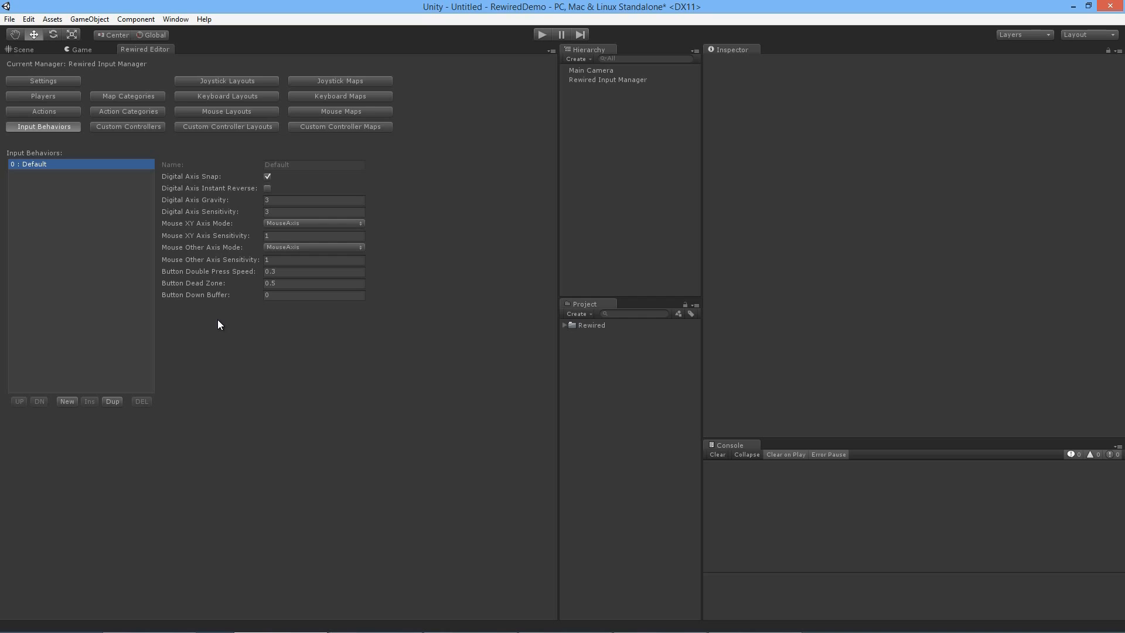
left_click(146, 98)
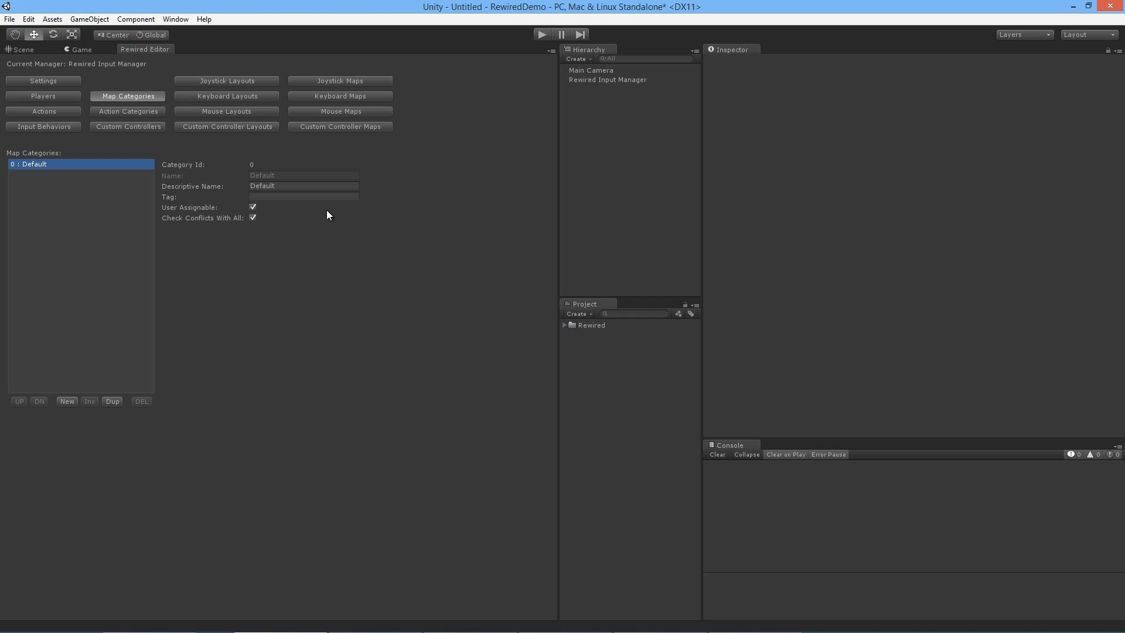
left_click(311, 219)
left_click(149, 112)
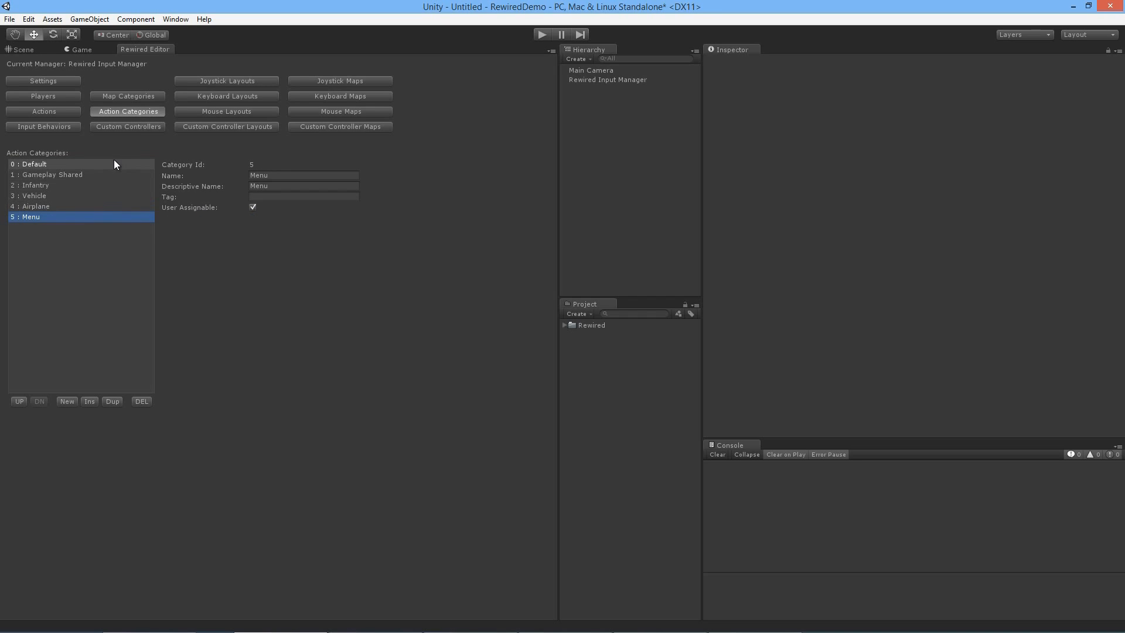
Step: Add a map category and set its name and descriptive name to Gameplay Shared
left_click(138, 97)
left_click(68, 401)
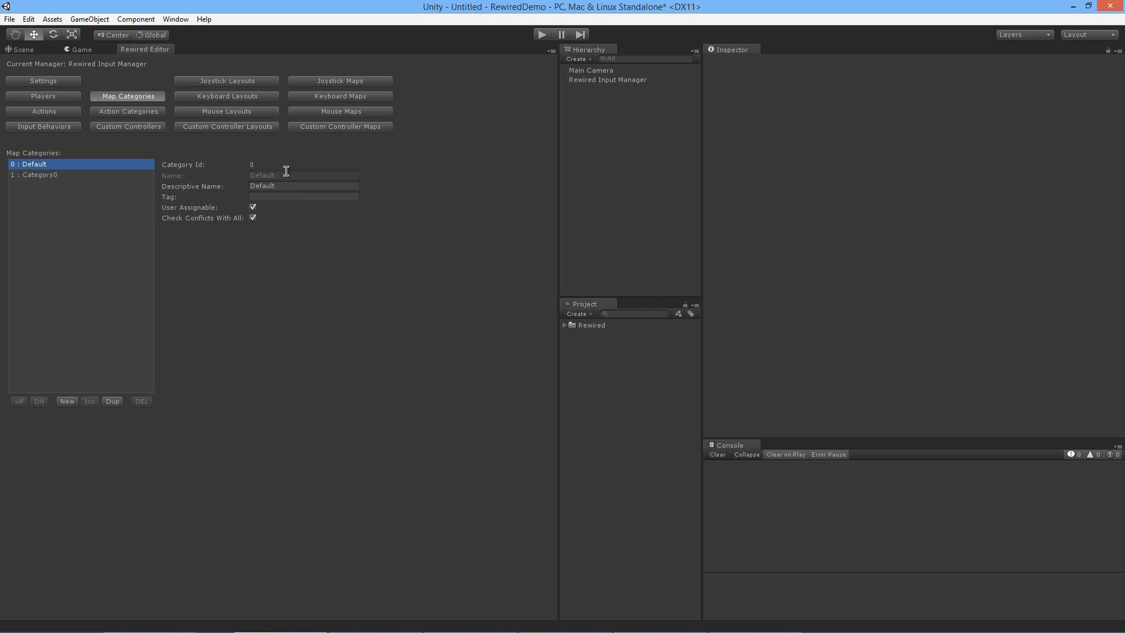
left_click(139, 174)
left_click(310, 176)
type("G")
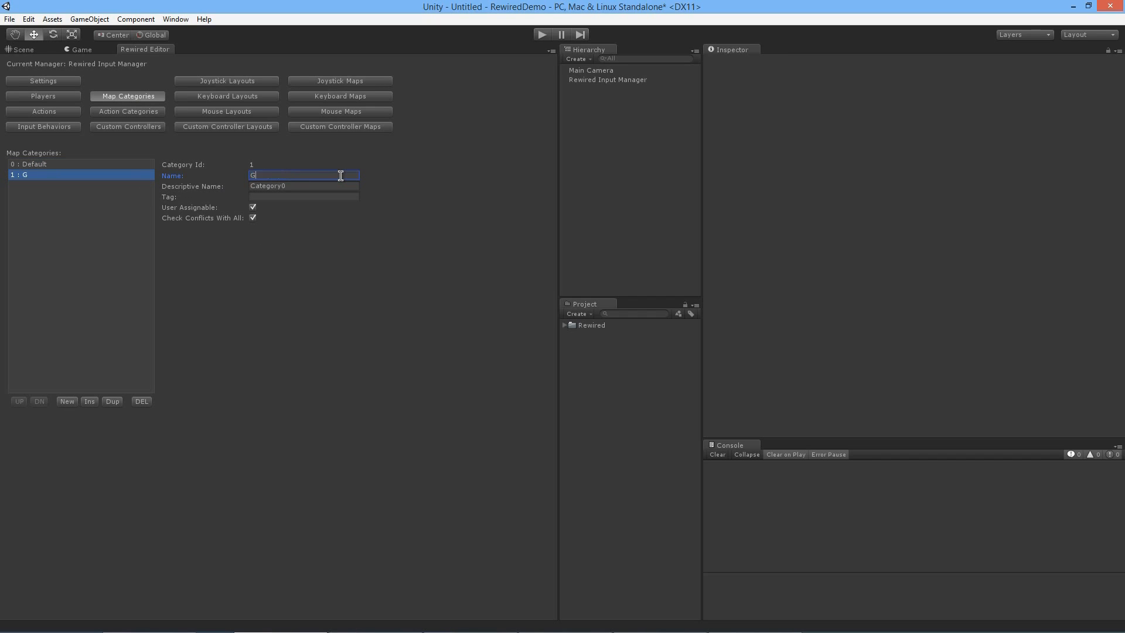
type("ameplay Shared")
left_click_drag(340, 176, 250, 175)
key("ctrl+c")
left_click(296, 186)
key("ctrl+v")
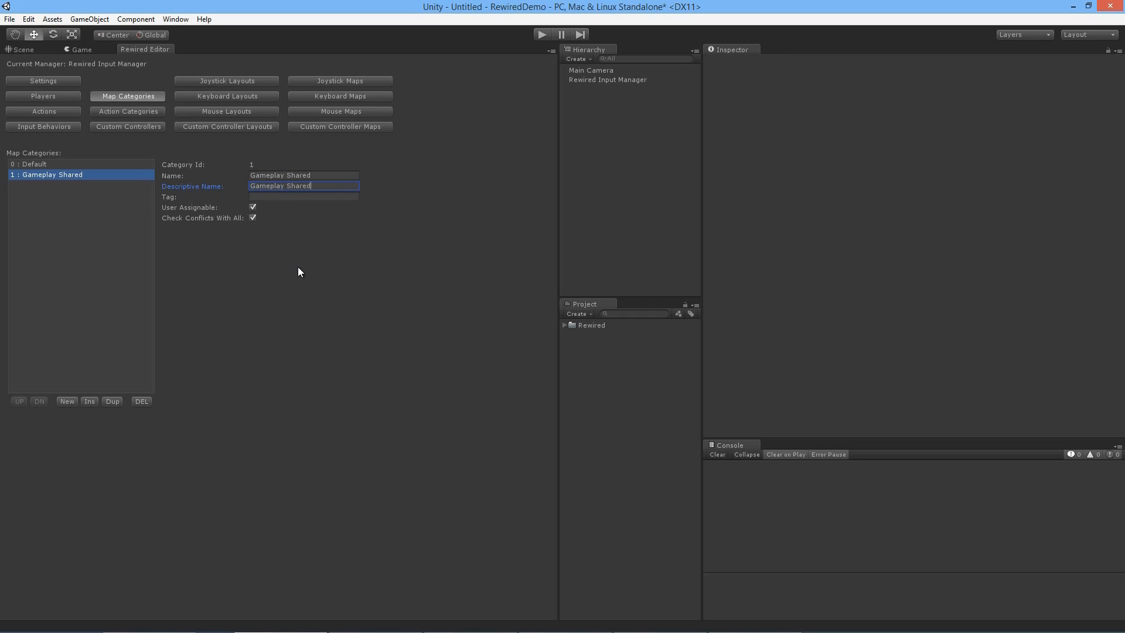
Step: Add another map category with the name and descriptive name Infantry
left_click(66, 401)
left_click(55, 185)
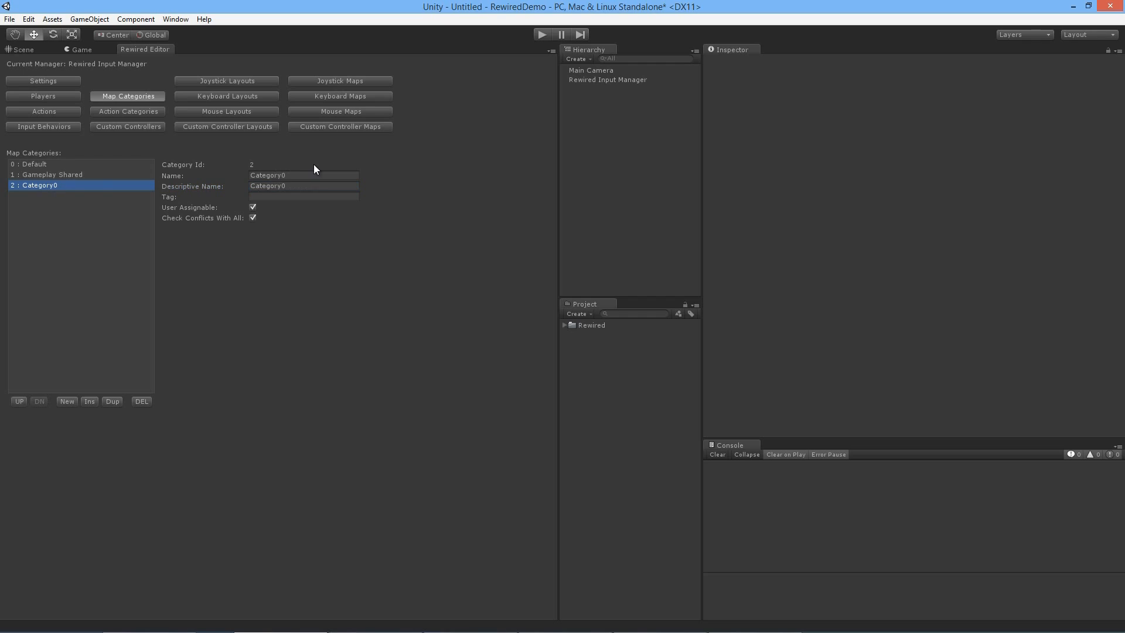
left_click_drag(314, 175, 263, 175)
type("Infantry")
key("Return")
key("ctrl+c")
key("Tab")
key("ctrl+v")
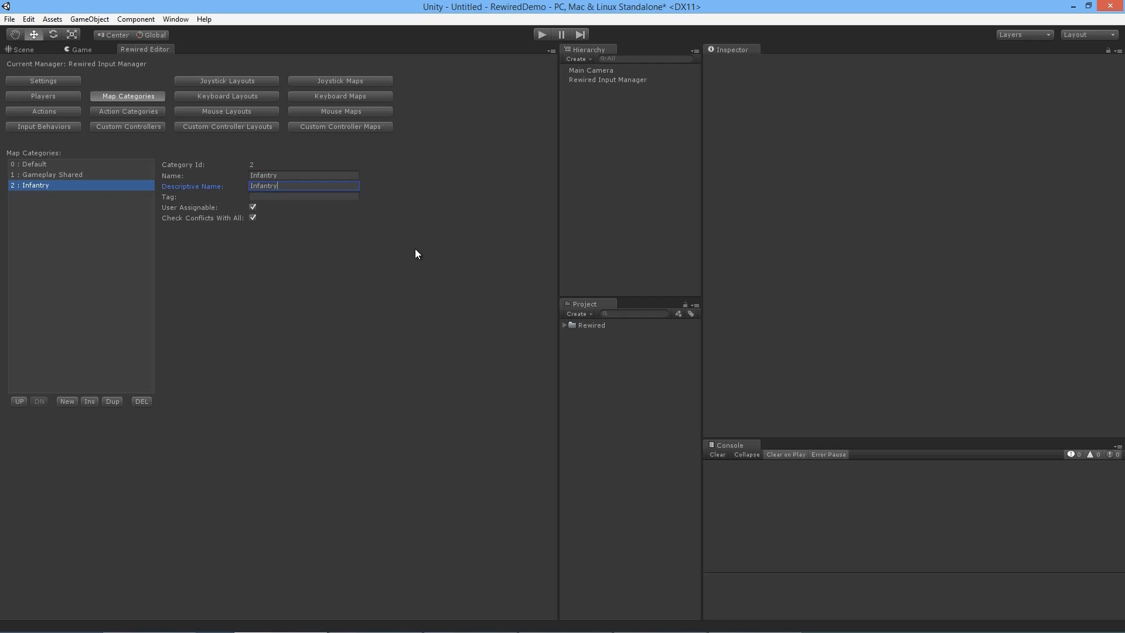
Step: Create a map category with Vehicle as both its name and descriptive name
left_click(67, 401)
left_click(46, 196)
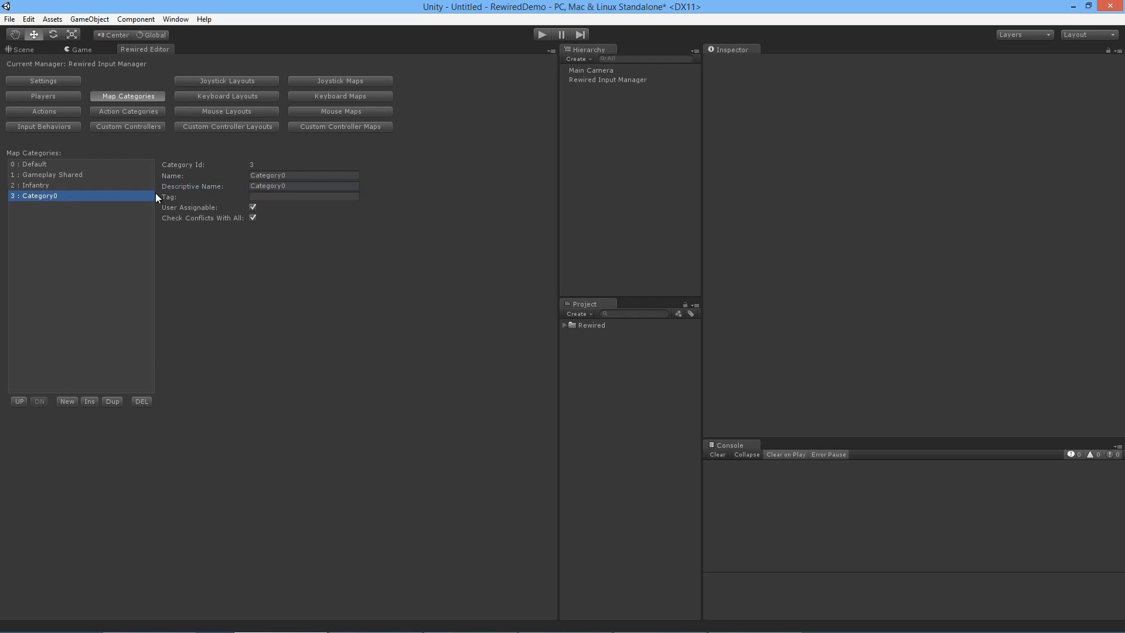
left_click(298, 176)
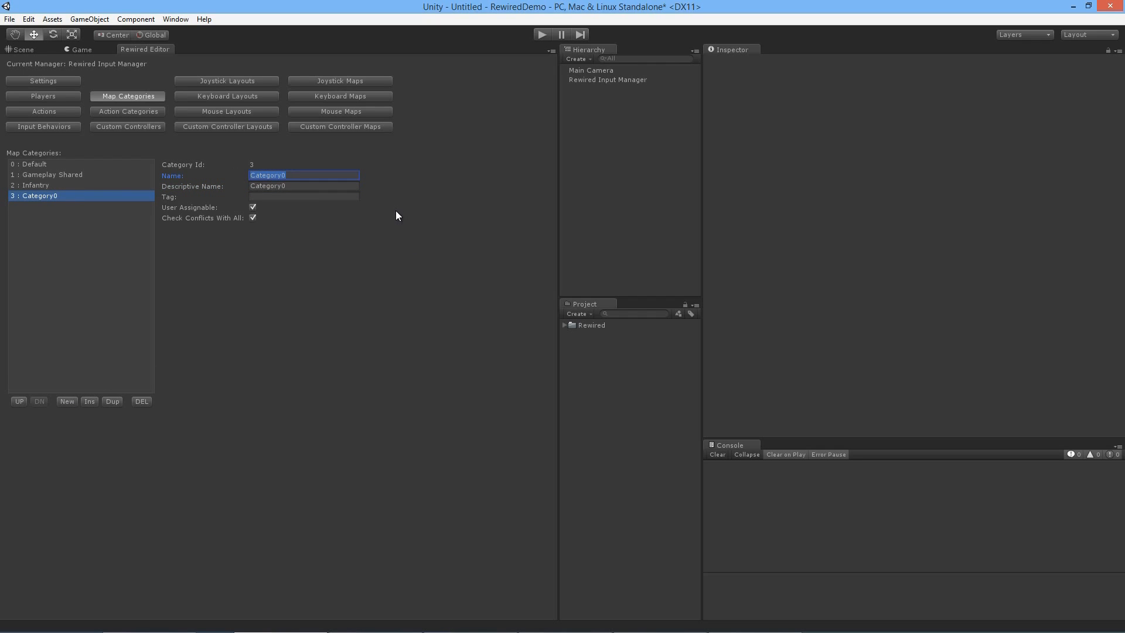
type("Vehicle")
key("ctrl+a")
left_click(307, 185)
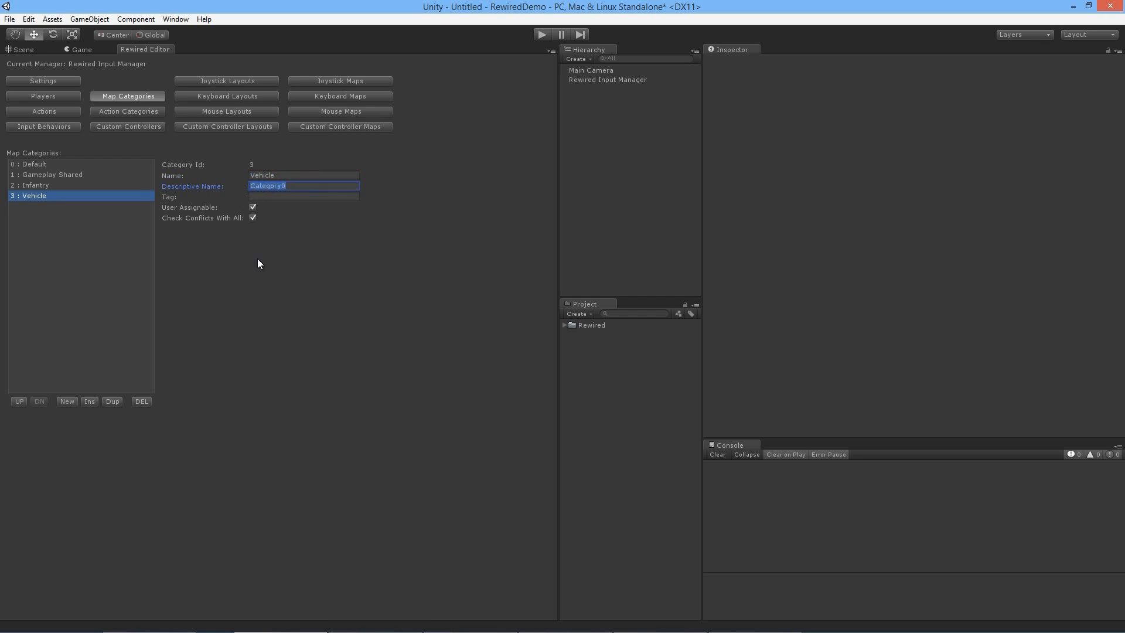
key("ctrl+v")
Step: Create a map category with Airplane as both its name and descriptive name
left_click(68, 401)
left_click(52, 207)
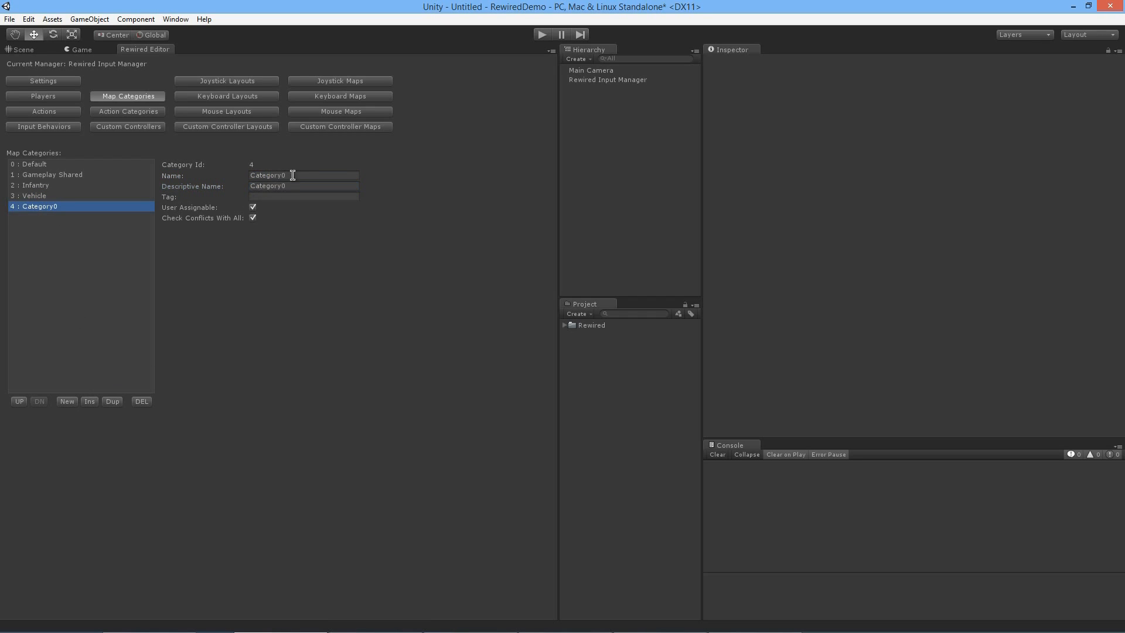
left_click(305, 175)
type("Airplane")
key("Tab")
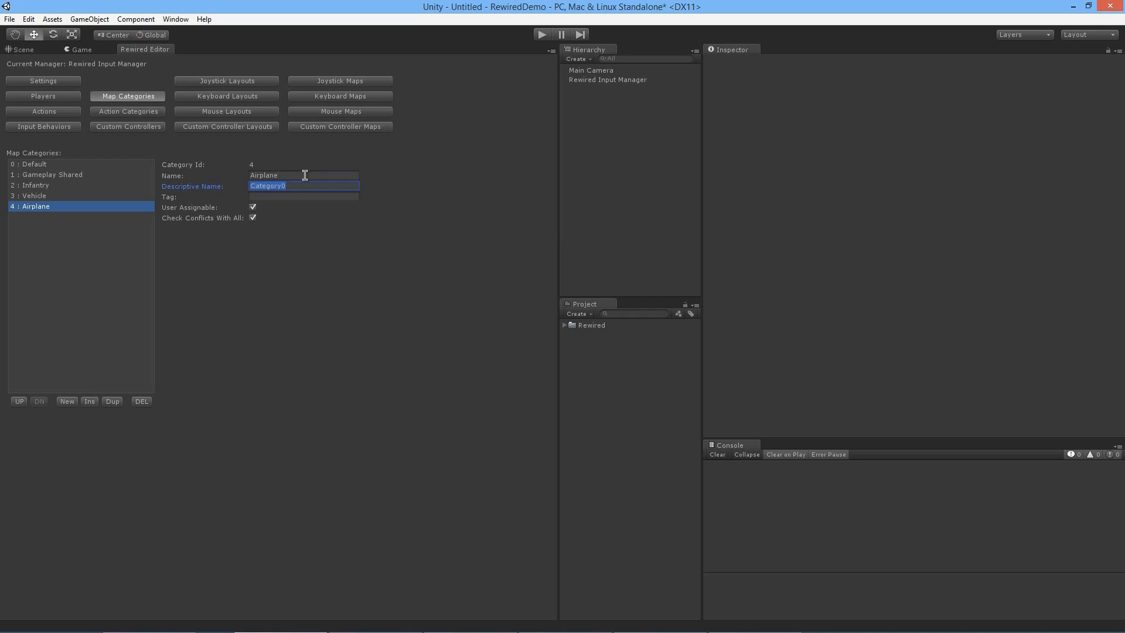
left_click(305, 175)
key("ctrl+c")
left_click_drag(268, 176, 228, 182)
key("ctrl+v")
Step: Add a sixth map category with the name and descriptive name Menu
left_click(66, 401)
left_click(35, 220)
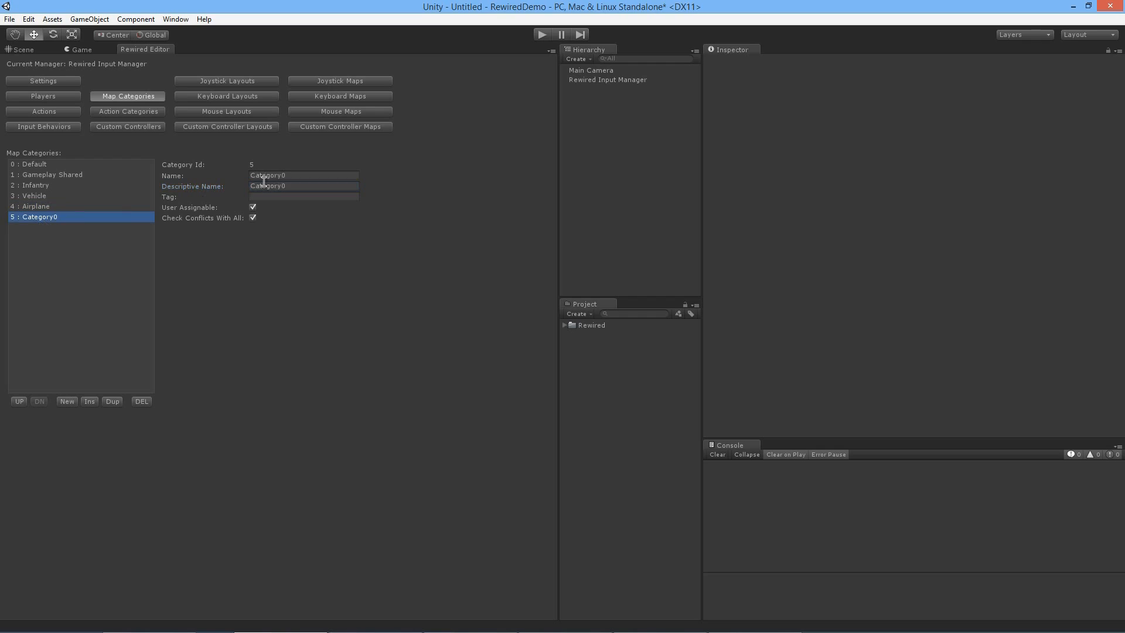
left_click_drag(292, 175, 227, 176)
type("Menu")
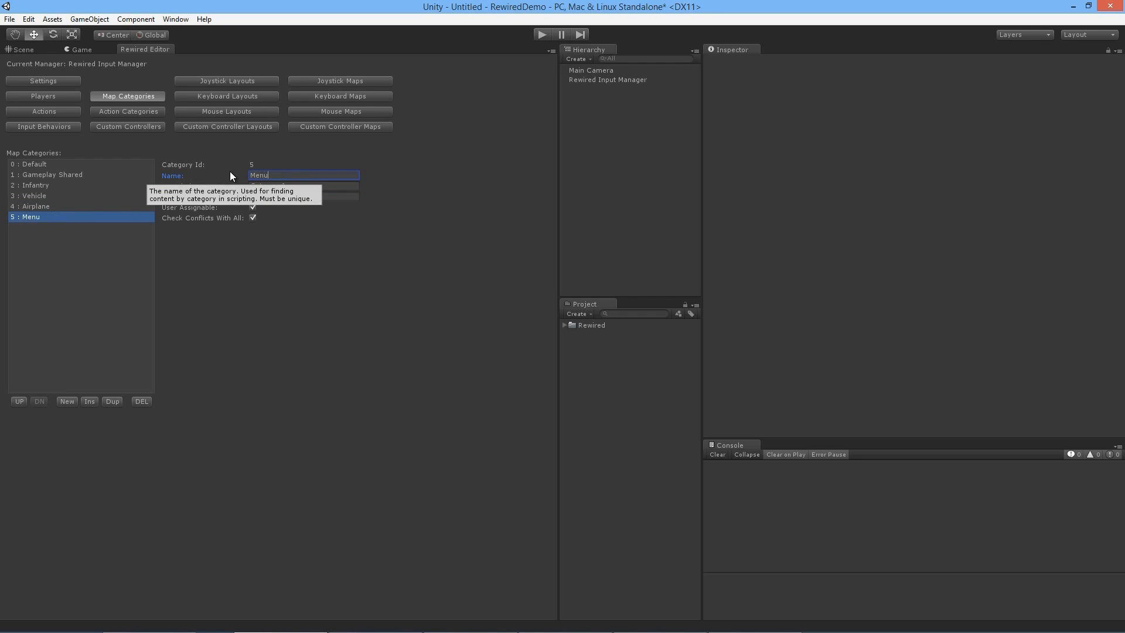
key("Tab")
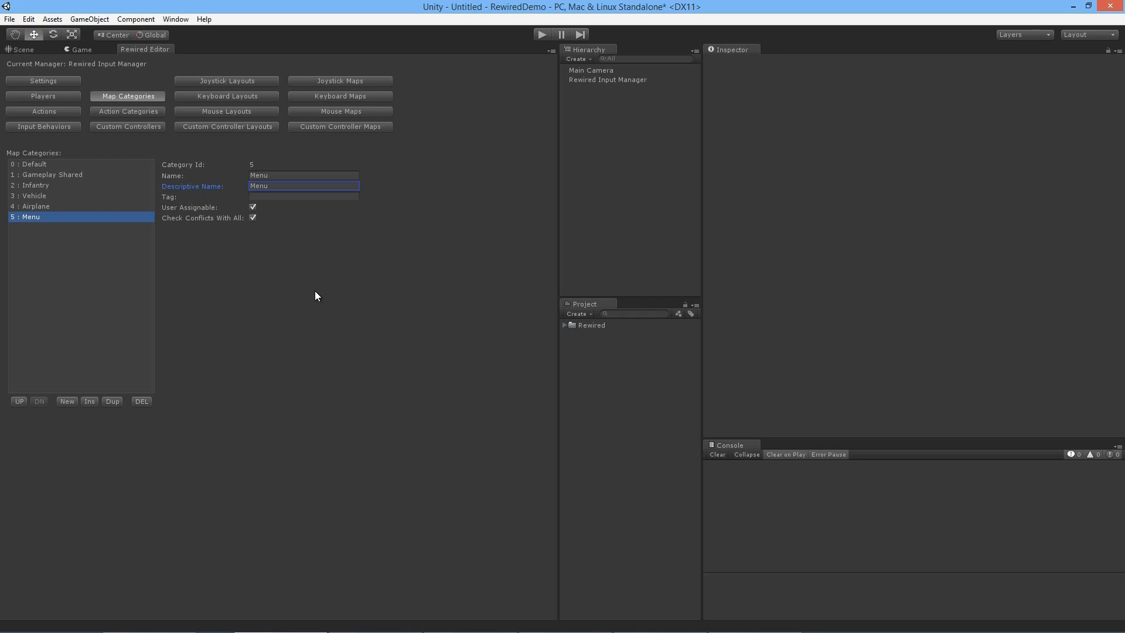
Step: Review the layout lists for joysticks, keyboard, mouse and custom controllers
left_click(246, 80)
left_click(252, 96)
left_click(246, 115)
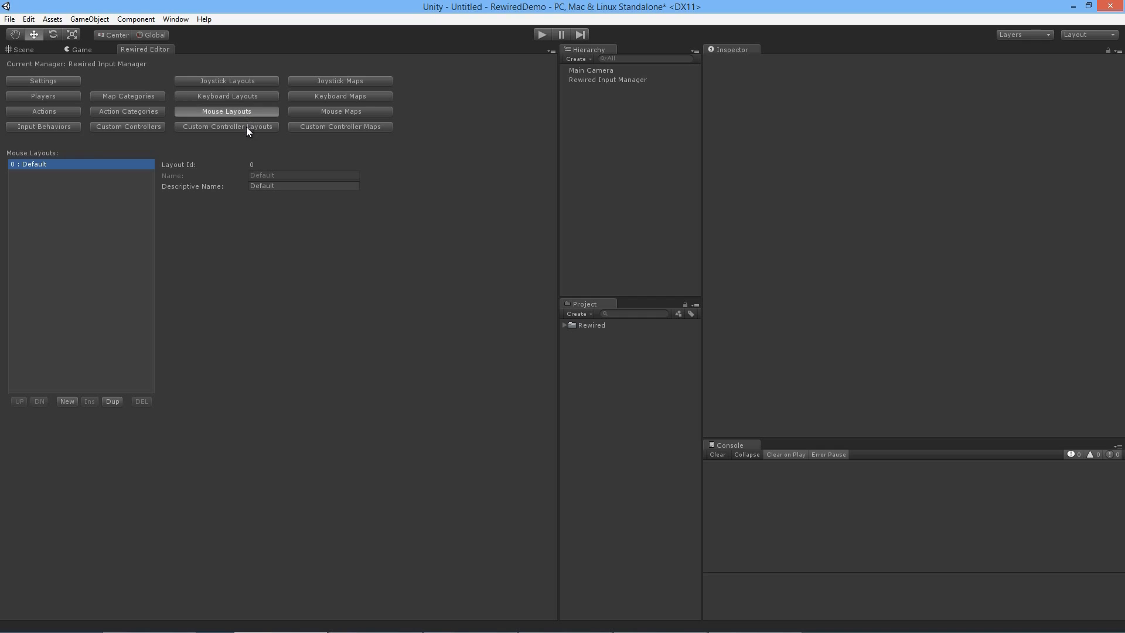
left_click(247, 127)
Step: Add a joystick layout and name it Classic
left_click(245, 81)
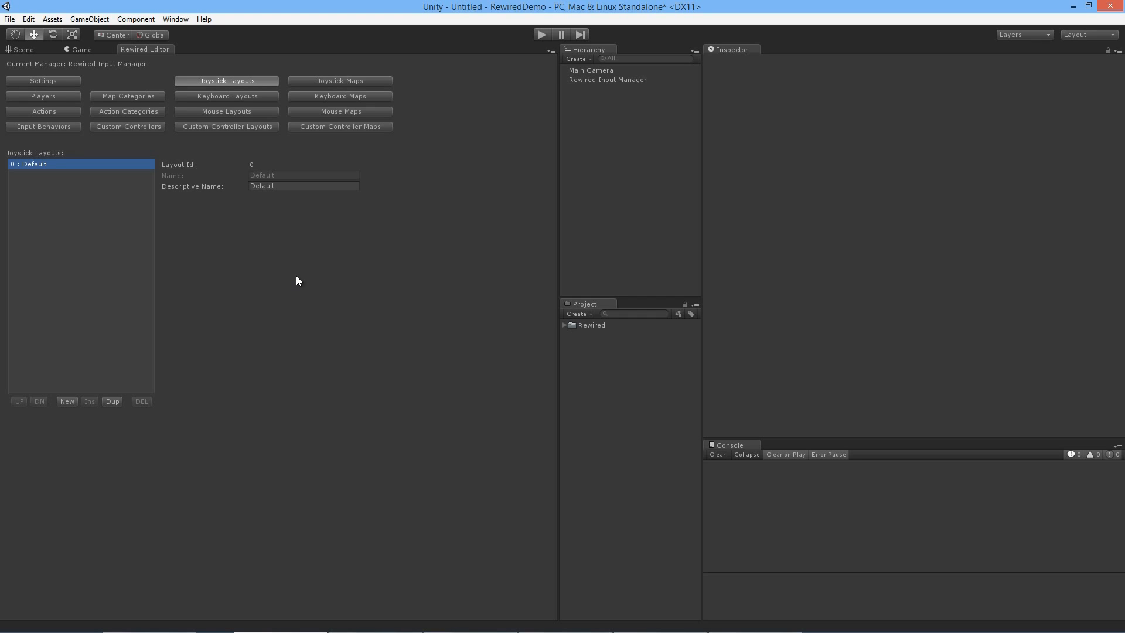
left_click(65, 400)
left_click(37, 176)
left_click(292, 174)
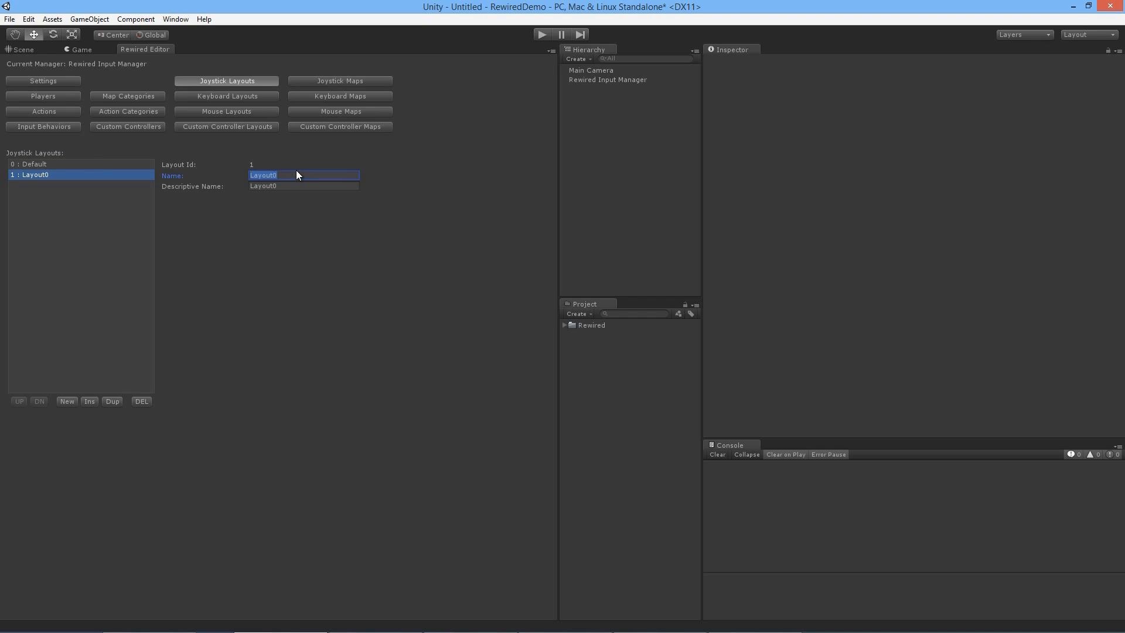
type("Classic")
Step: Add another joystick layout and name it Left-Handed
left_click(66, 402)
left_click(356, 176)
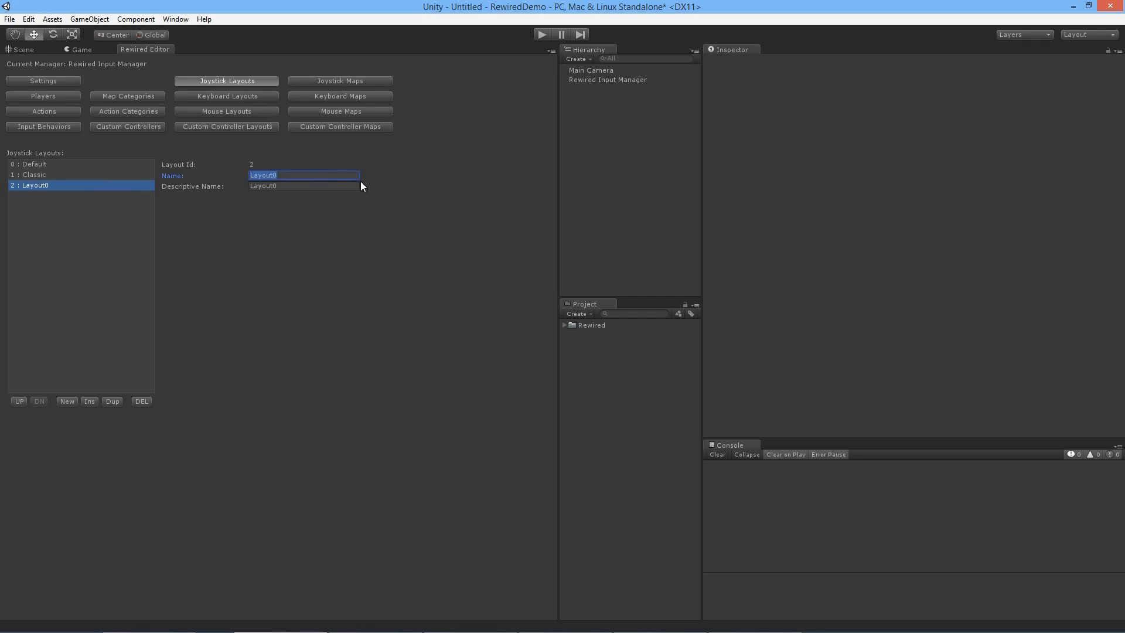
type("Left-Handed")
left_click(294, 210)
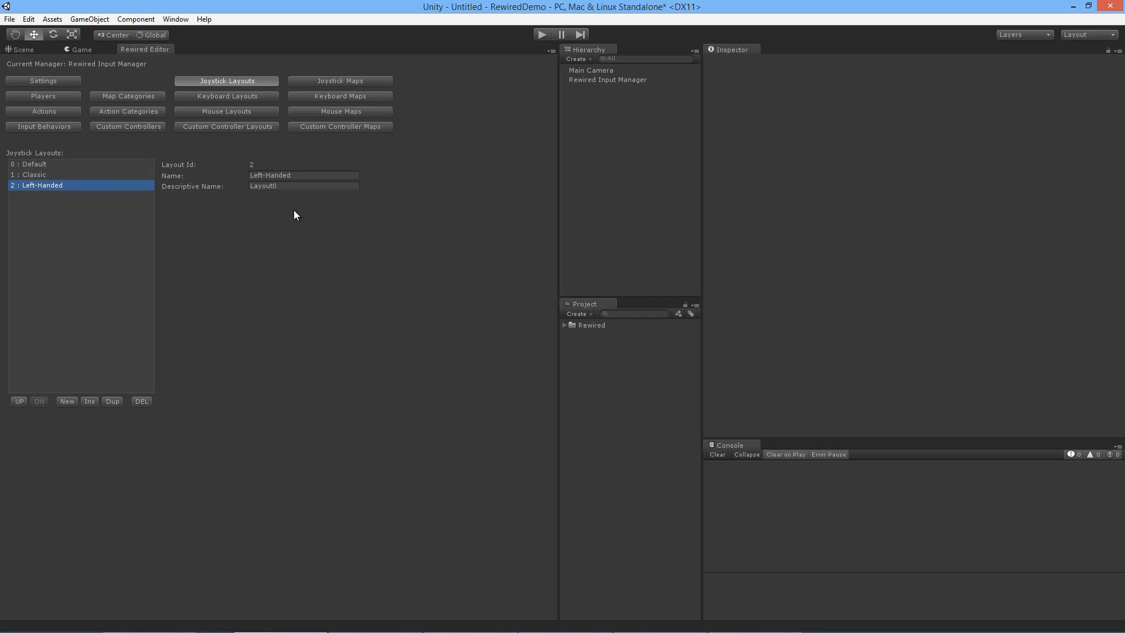
Step: Delete the Dual Analog Gamepad template's Default category map and create one for the Gameplay Shared category in the Default layout
left_click(343, 80)
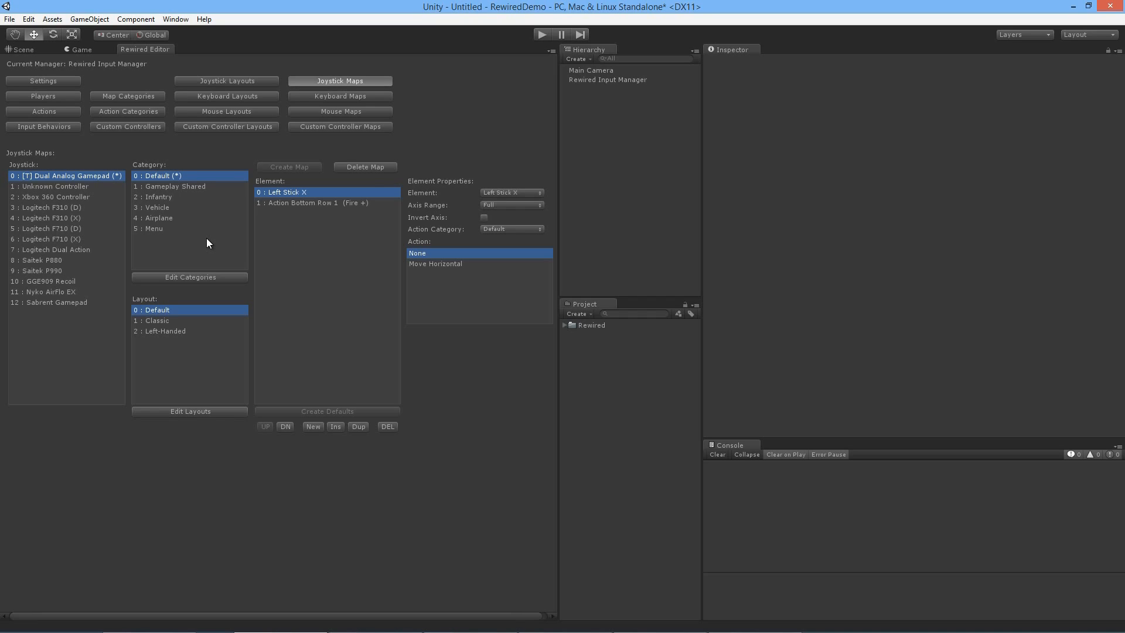
left_click(359, 168)
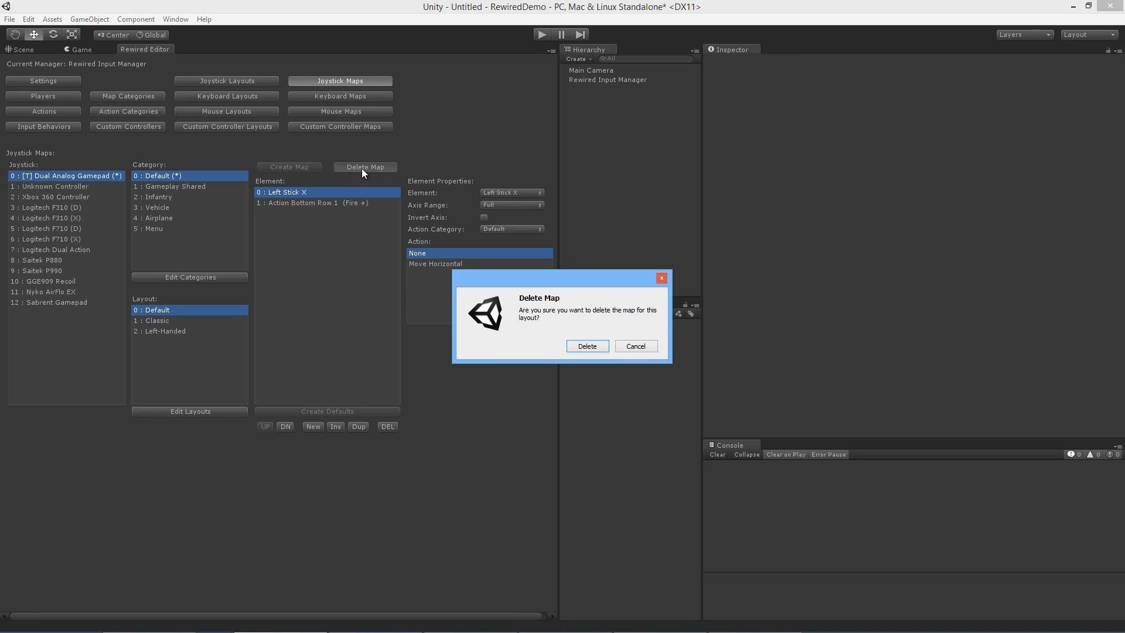
left_click(598, 343)
left_click(220, 187)
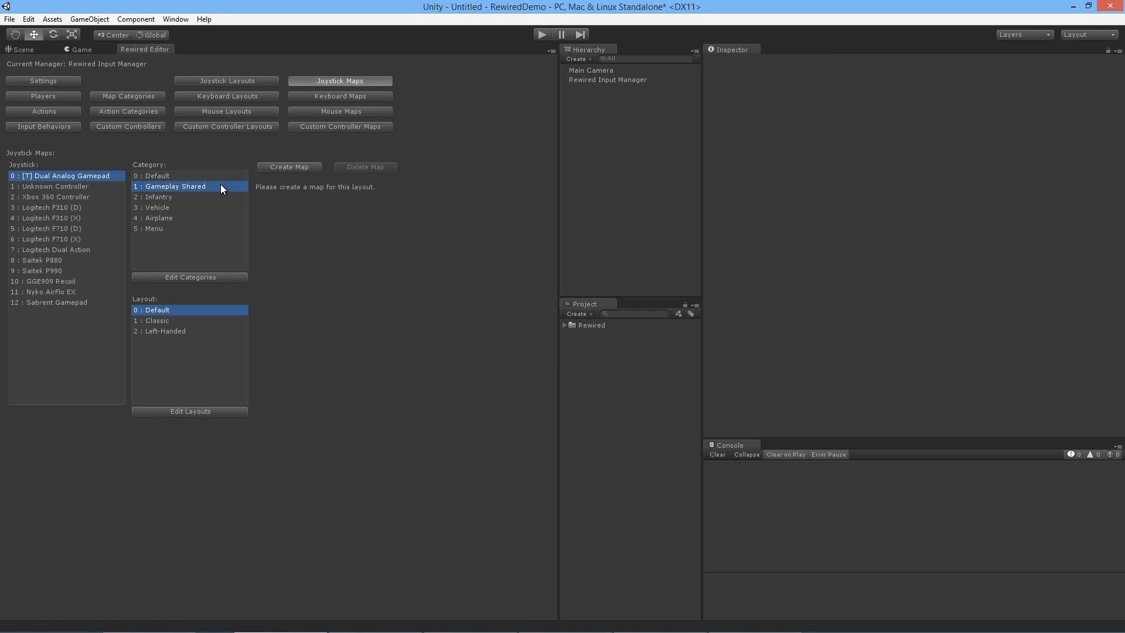
left_click(297, 169)
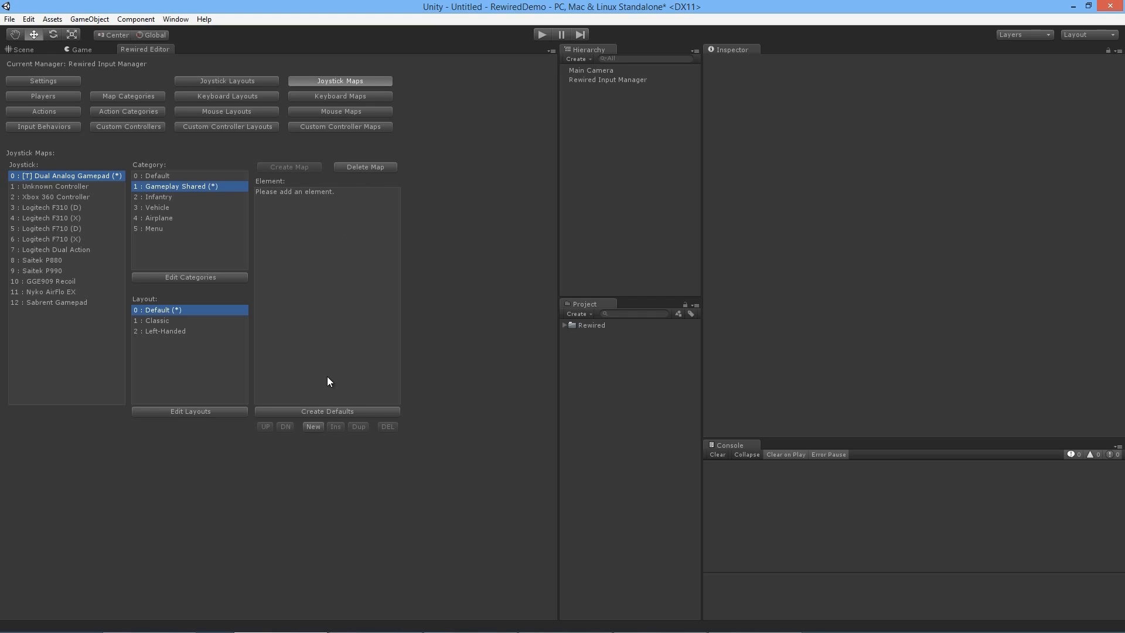
left_click(313, 427)
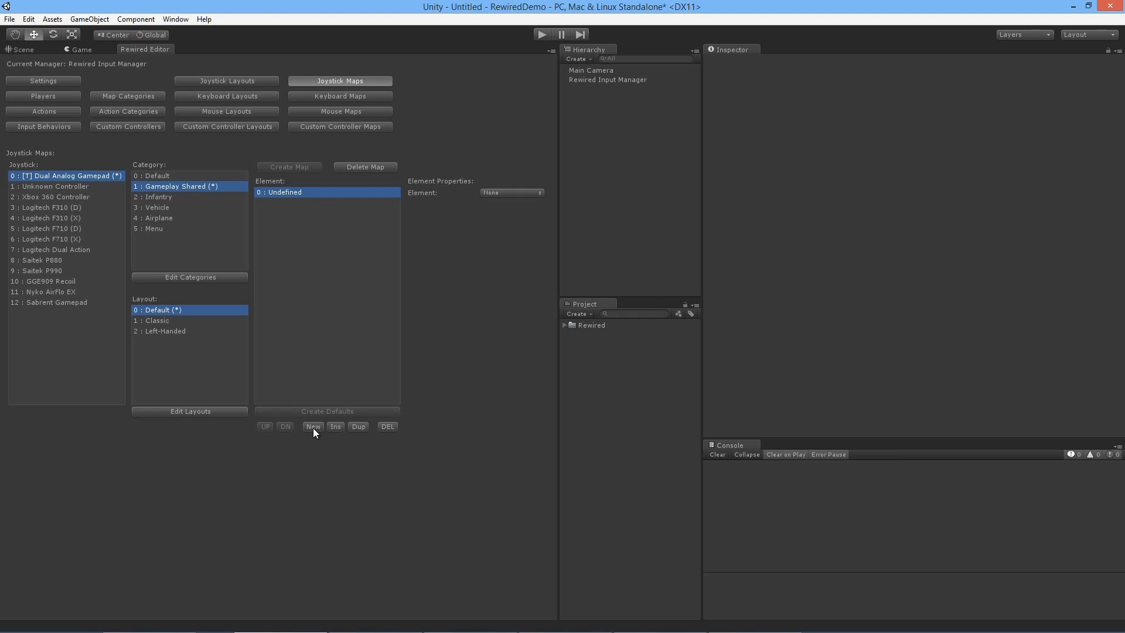
left_click(522, 192)
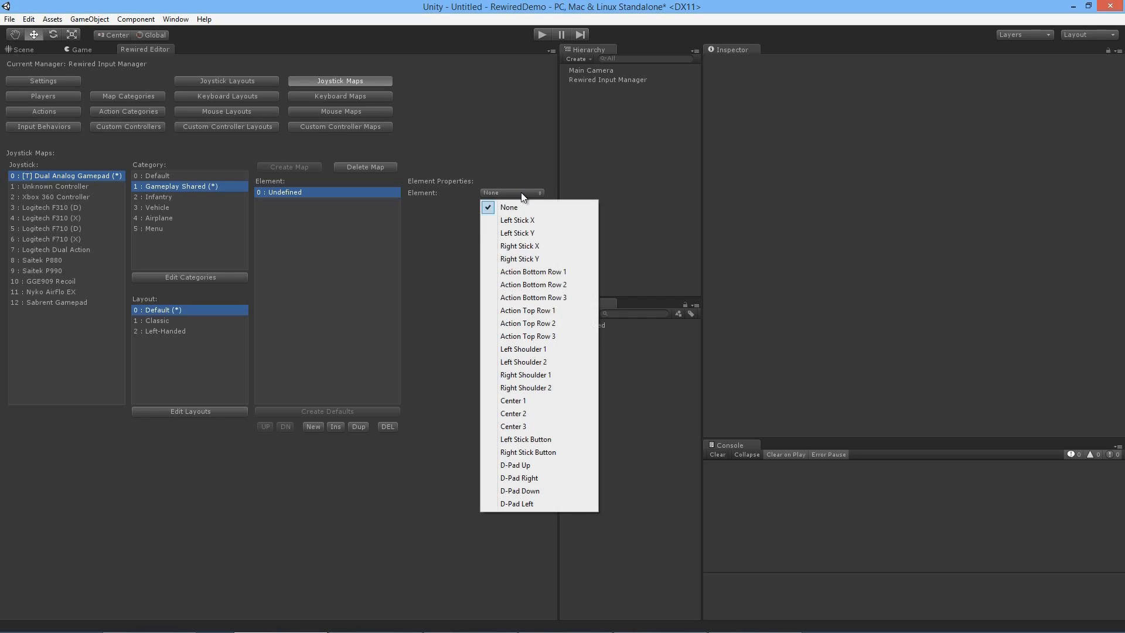
left_click(431, 245)
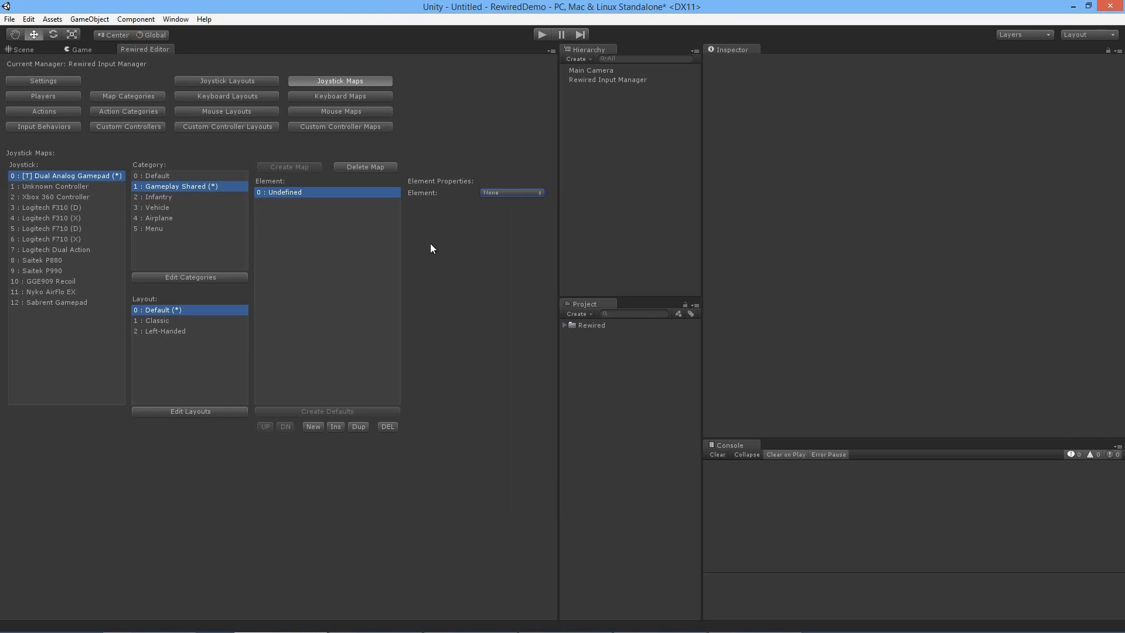
left_click(393, 426)
left_click(582, 343)
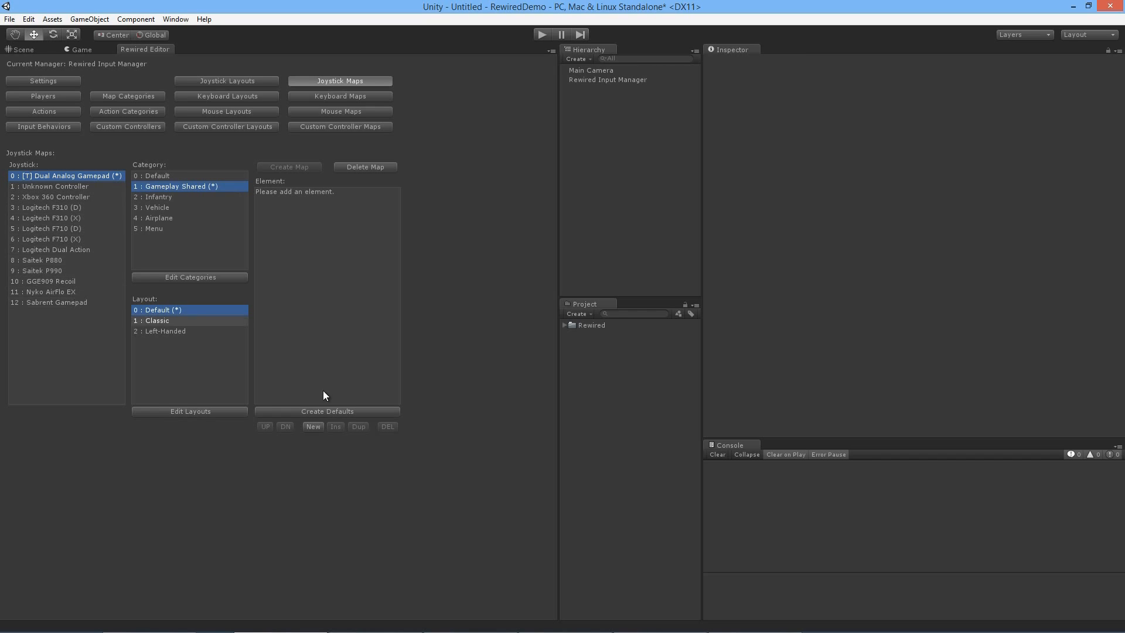
left_click(342, 411)
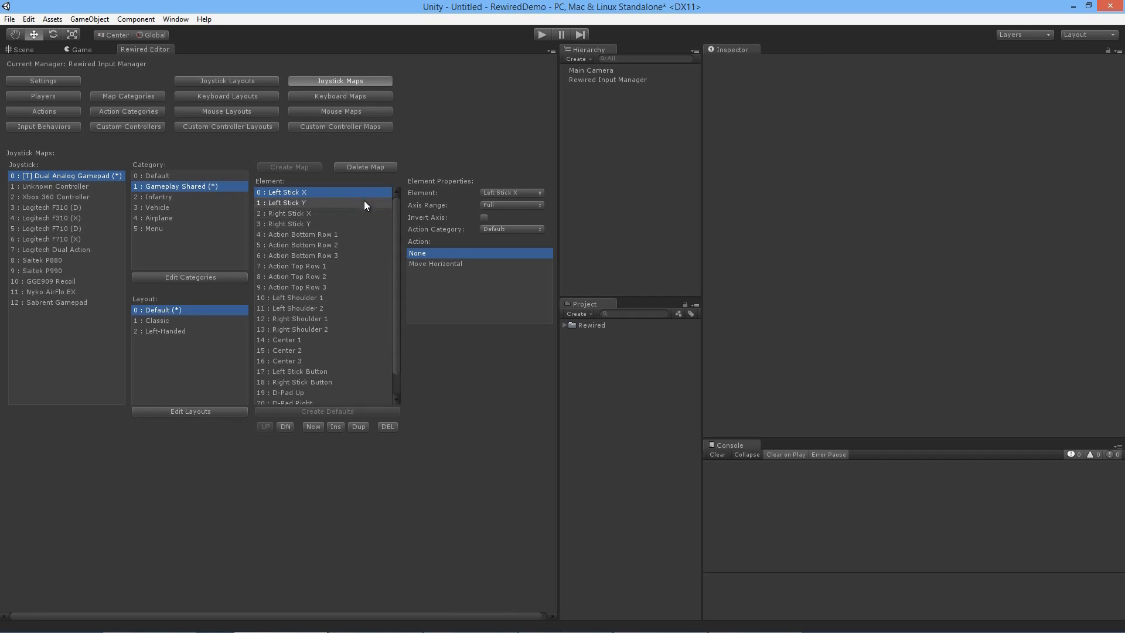
left_click_drag(400, 255, 400, 207)
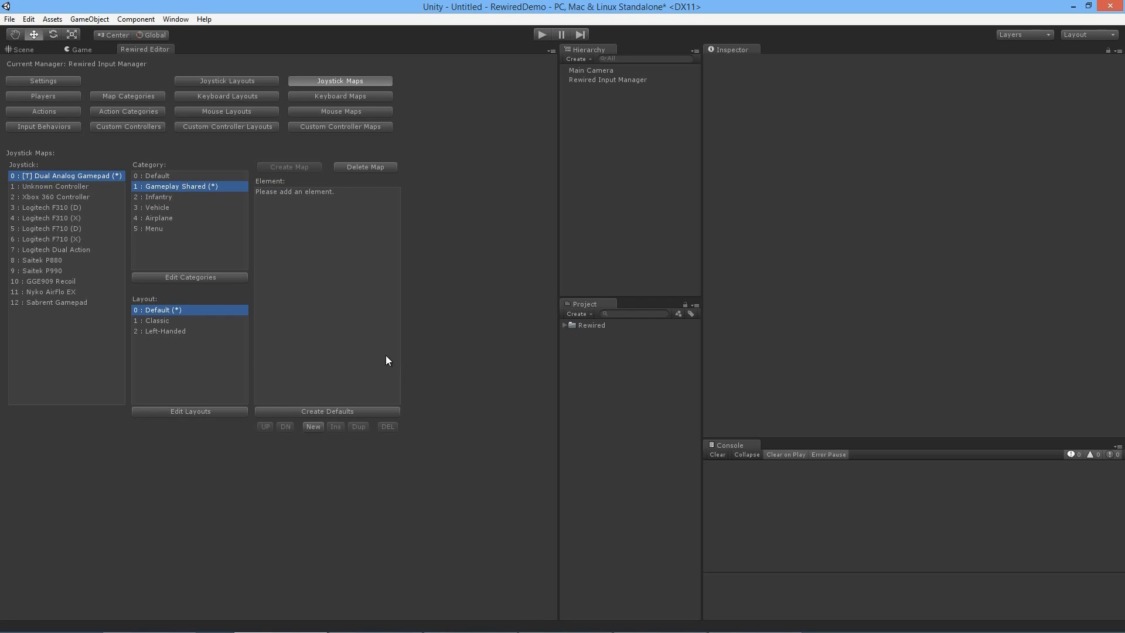
Step: Add a new element to the gamepad's Gameplay Shared map and open its list of controller elements
left_click(313, 426)
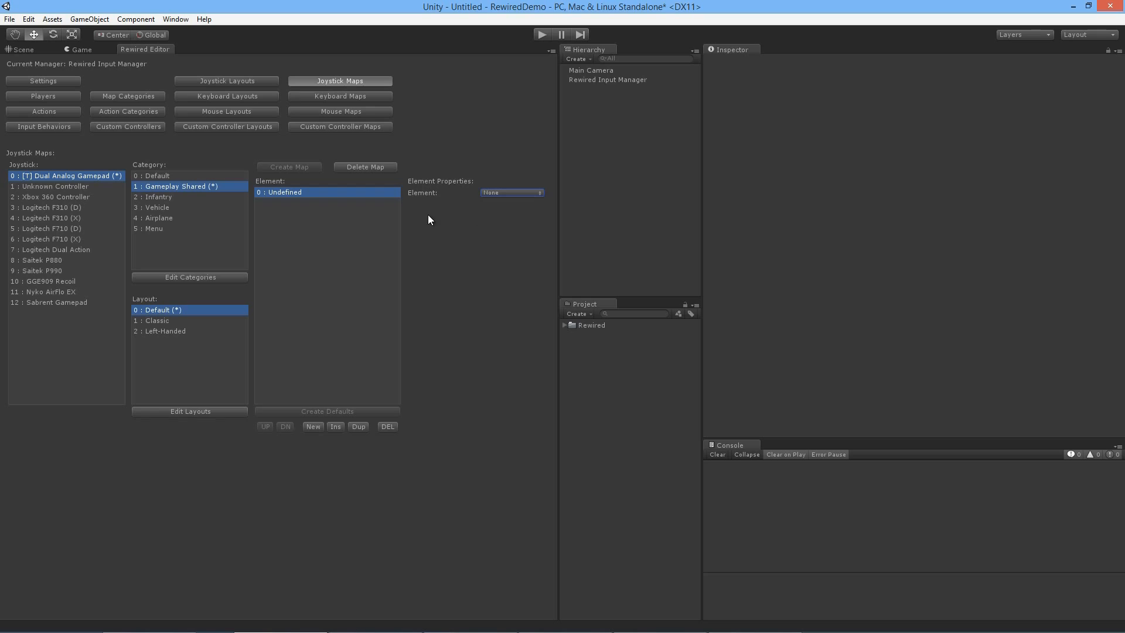
left_click(501, 193)
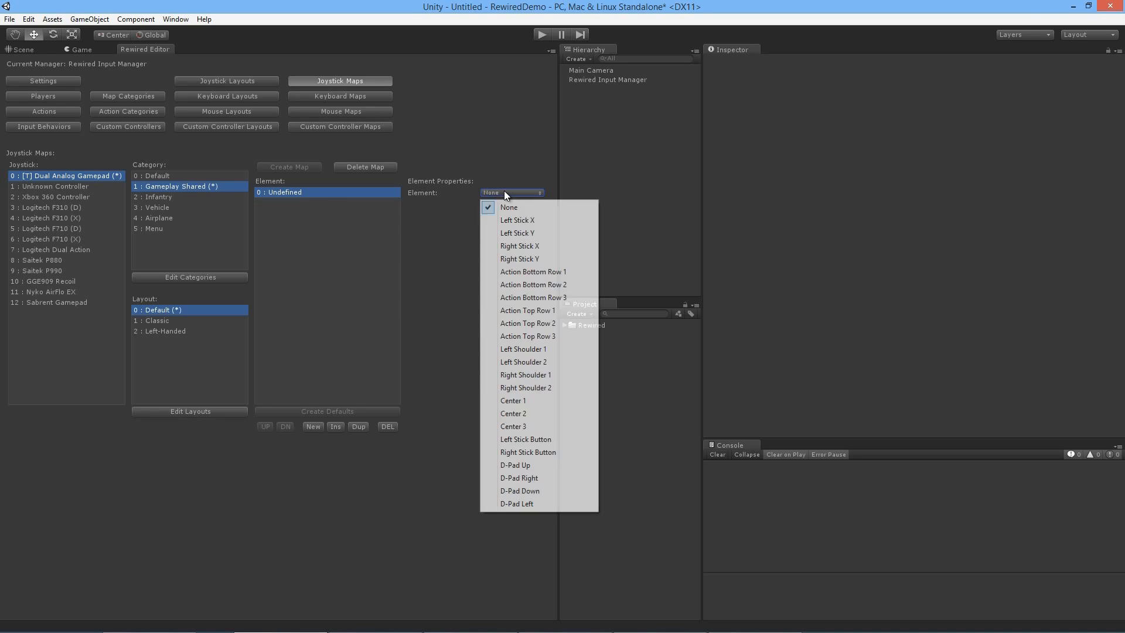
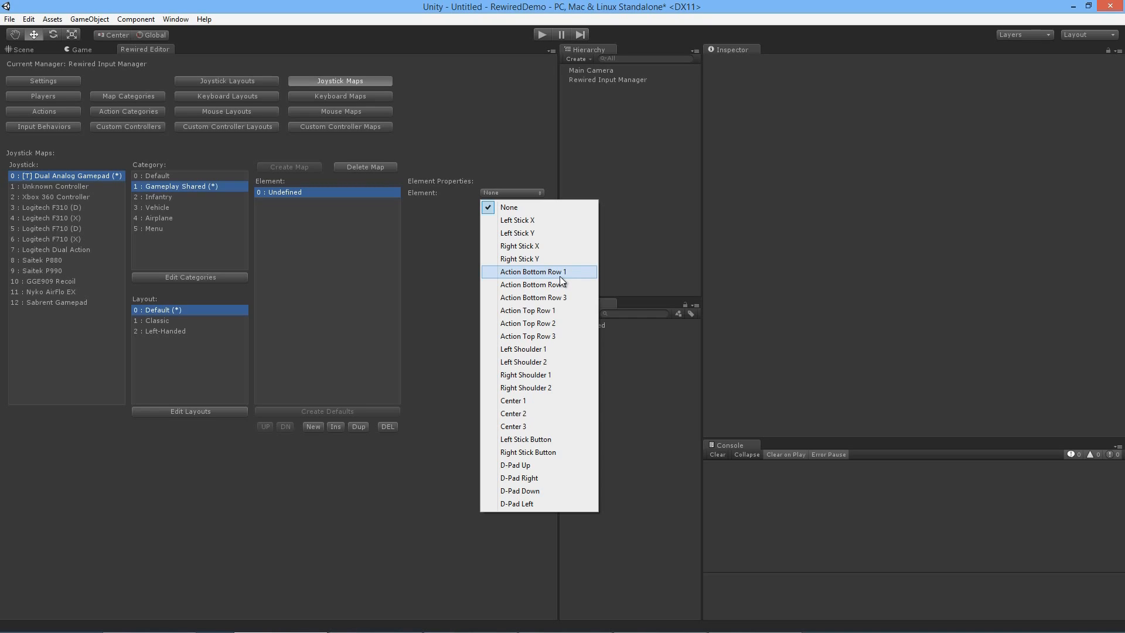
Step: Map Action Bottom Row 1 to the Gameplay Shared action Fire and set its Axis Contribution to Negative
left_click(560, 275)
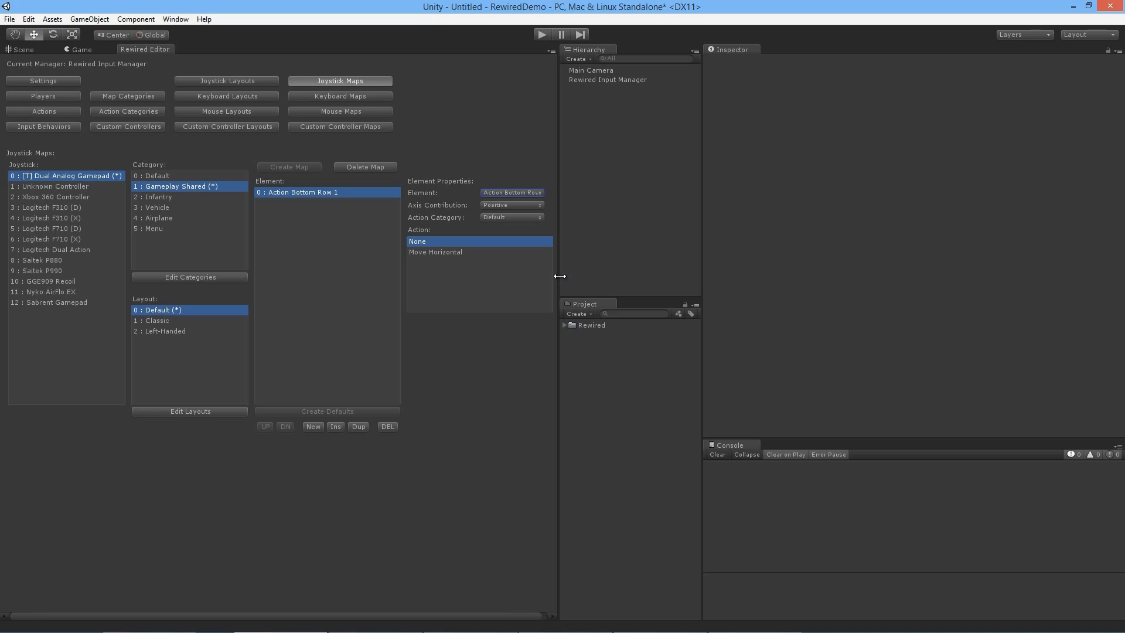
left_click(535, 218)
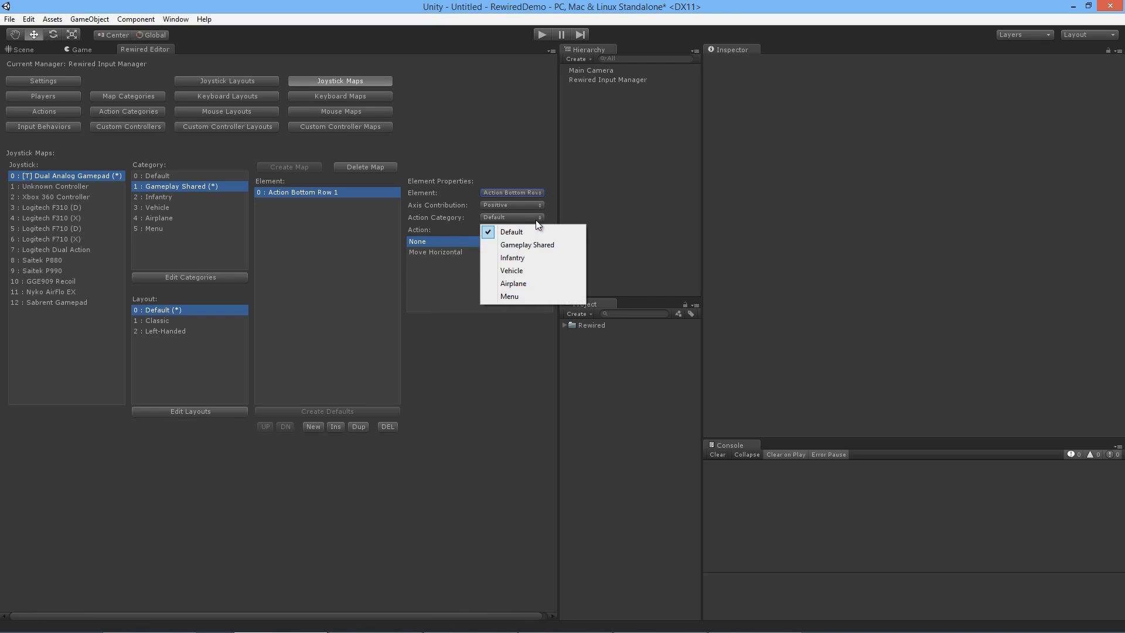
left_click(539, 246)
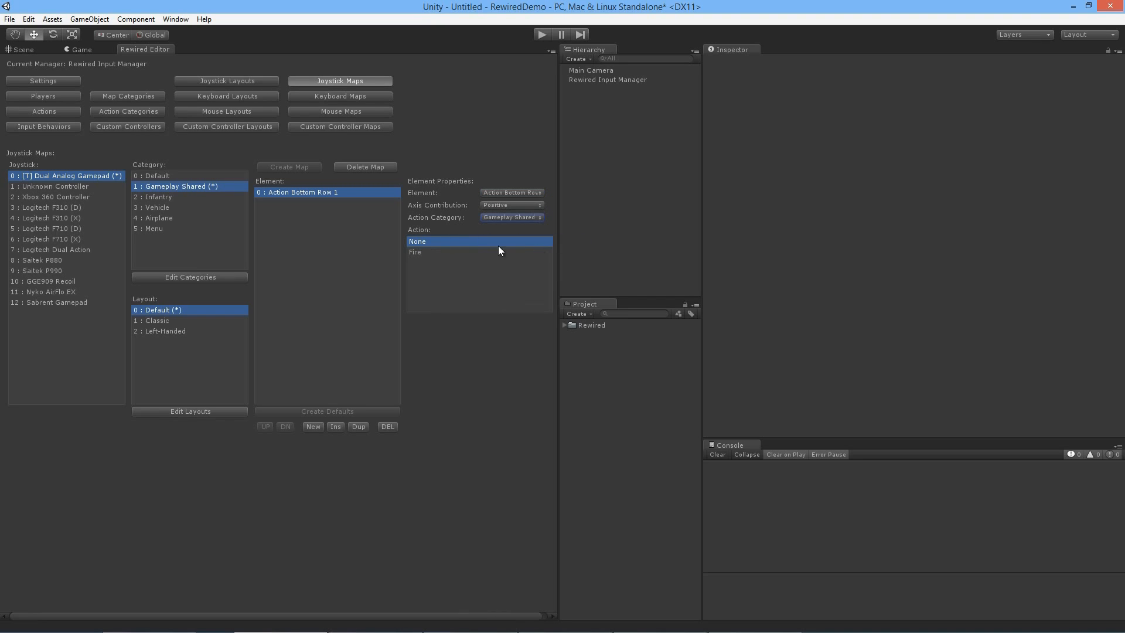
left_click(427, 249)
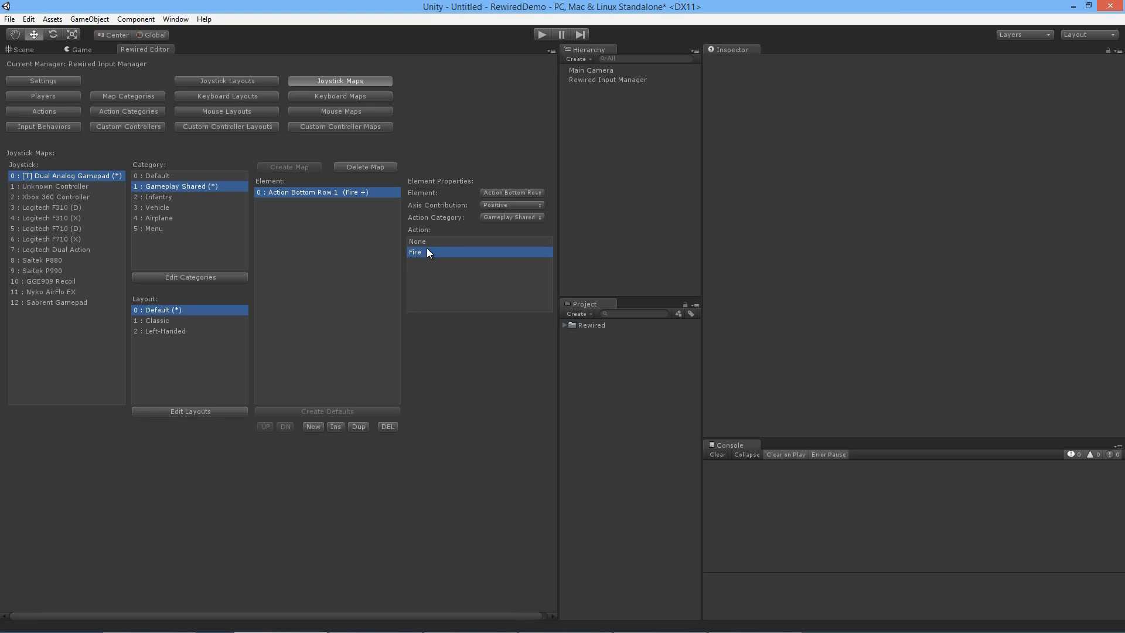
left_click(540, 205)
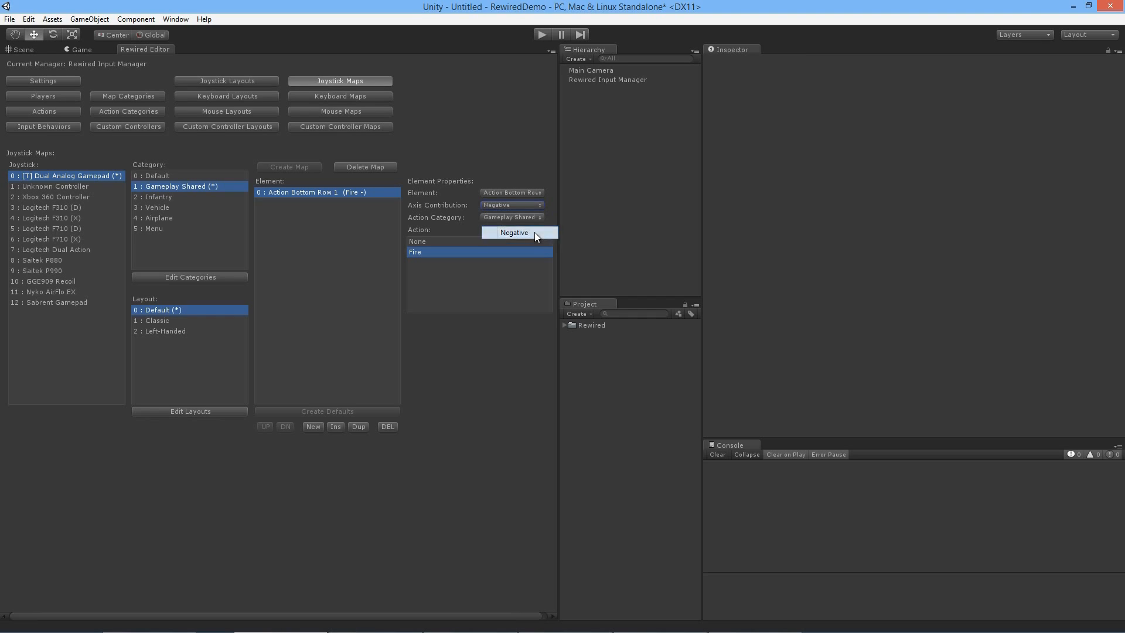
left_click(551, 203)
Step: Create the gamepad's Infantry map in the Default layout and add an element mapping Action Bottom Row 2 to the Infantry action Jump
left_click(188, 196)
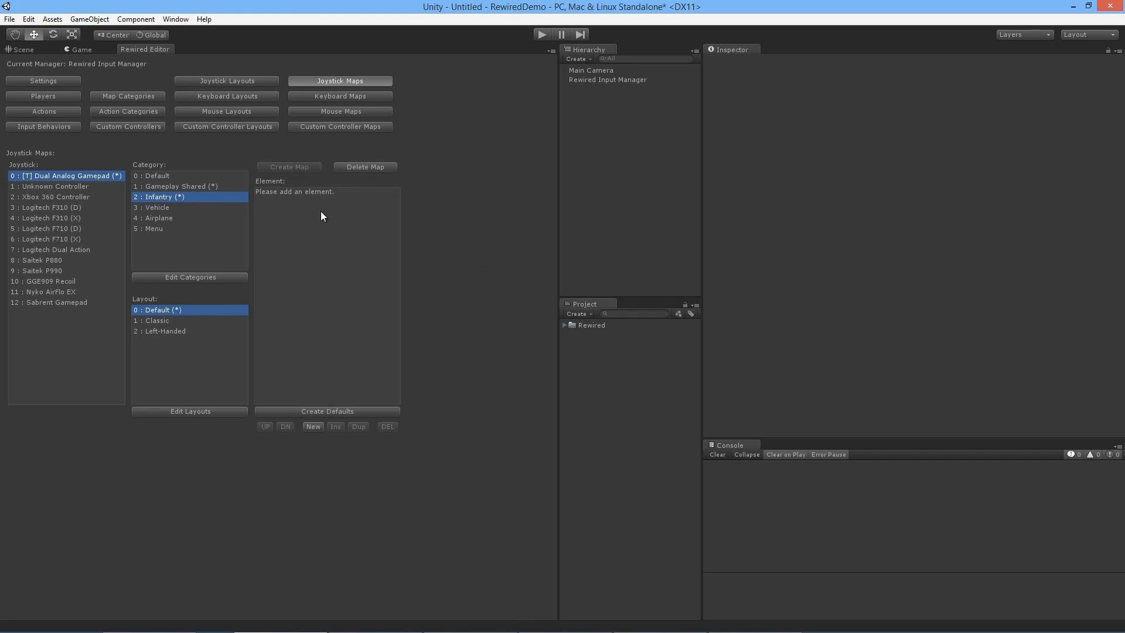
left_click(312, 426)
left_click(513, 193)
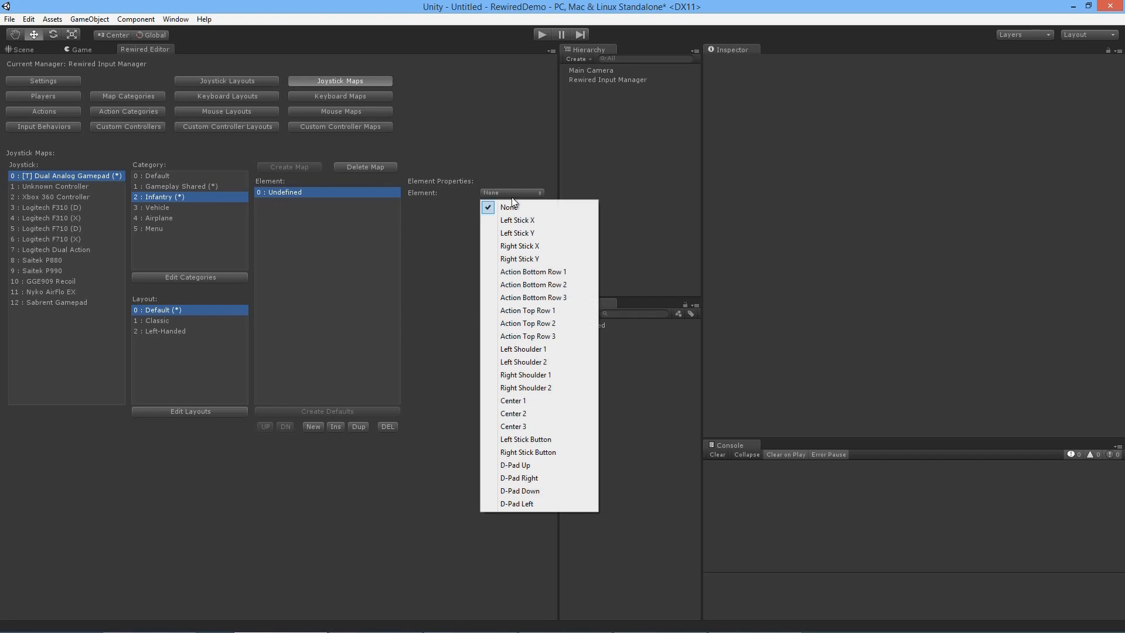
left_click(520, 221)
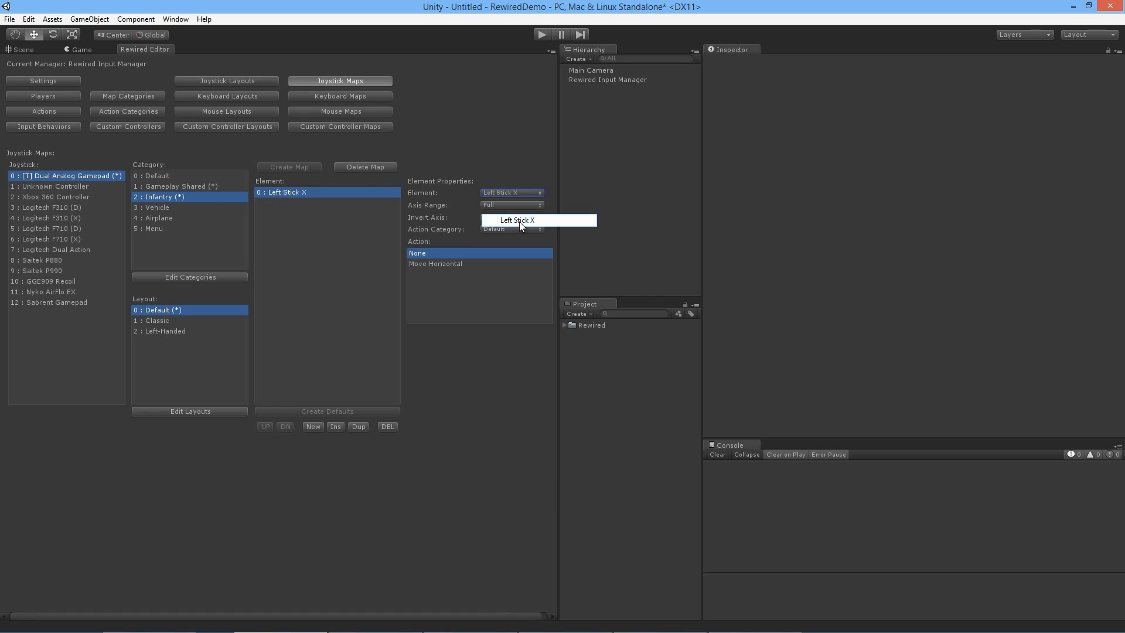
left_click(514, 229)
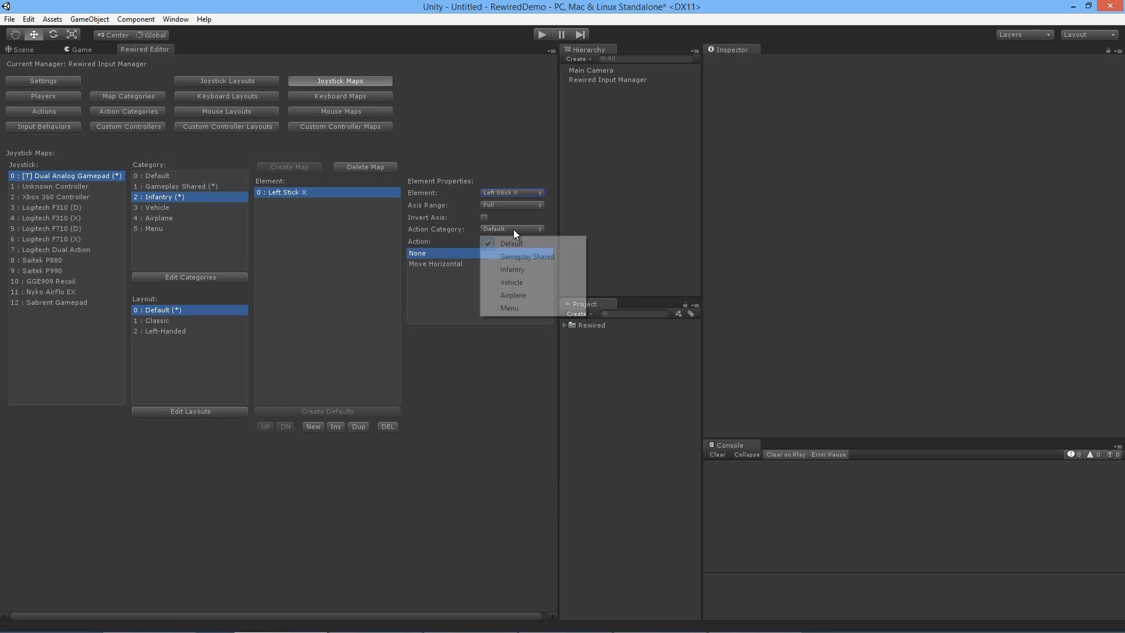
left_click(523, 269)
left_click(511, 192)
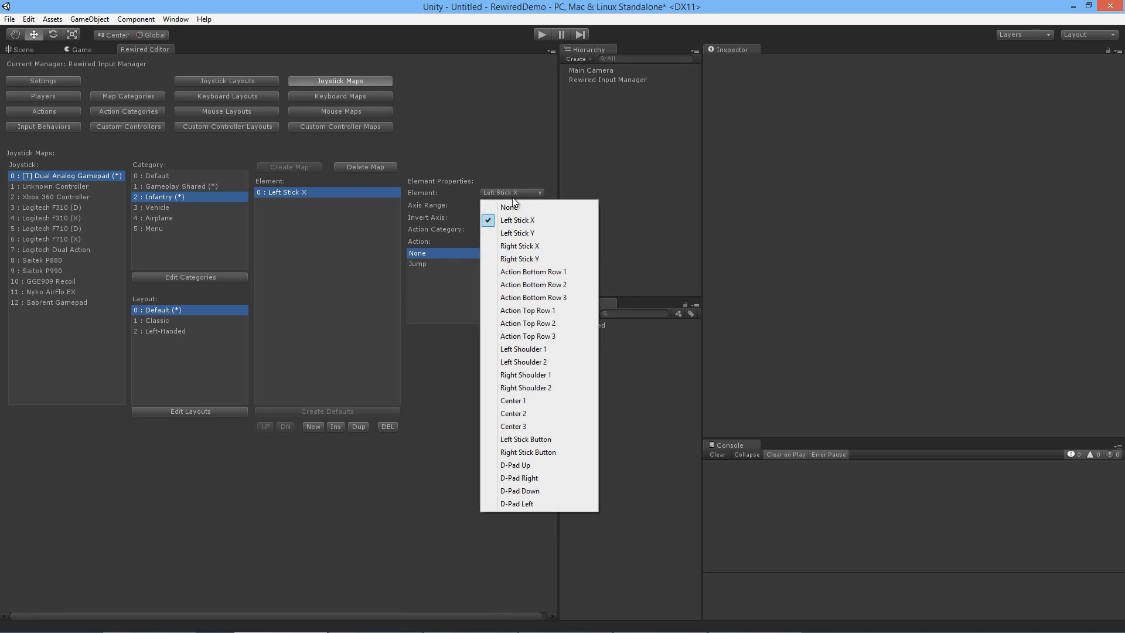
left_click(526, 283)
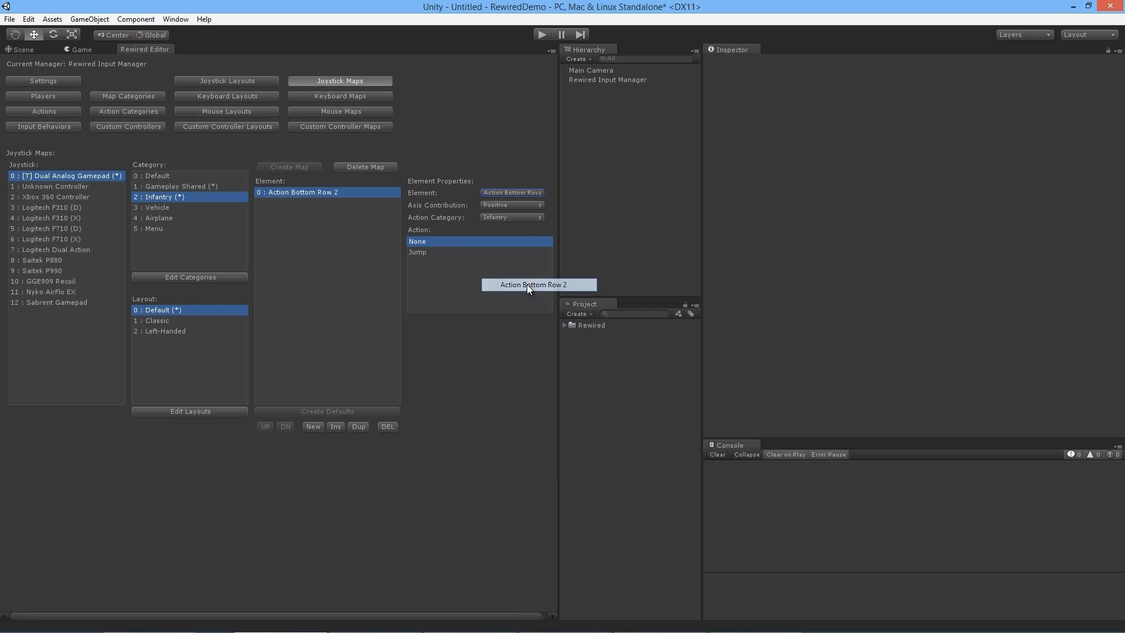
left_click(430, 252)
Step: Create the gamepad's Vehicle map in the Default layout and add an element mapping Left Shoulder 1 to the Vehicle action Accelerate
left_click(186, 210)
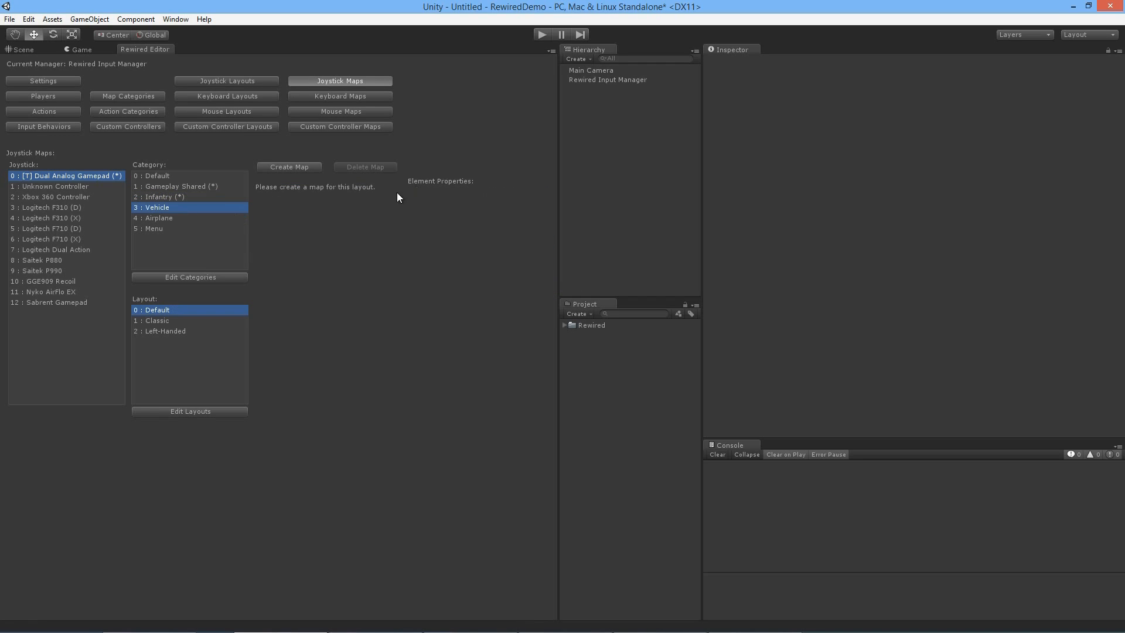
left_click(287, 169)
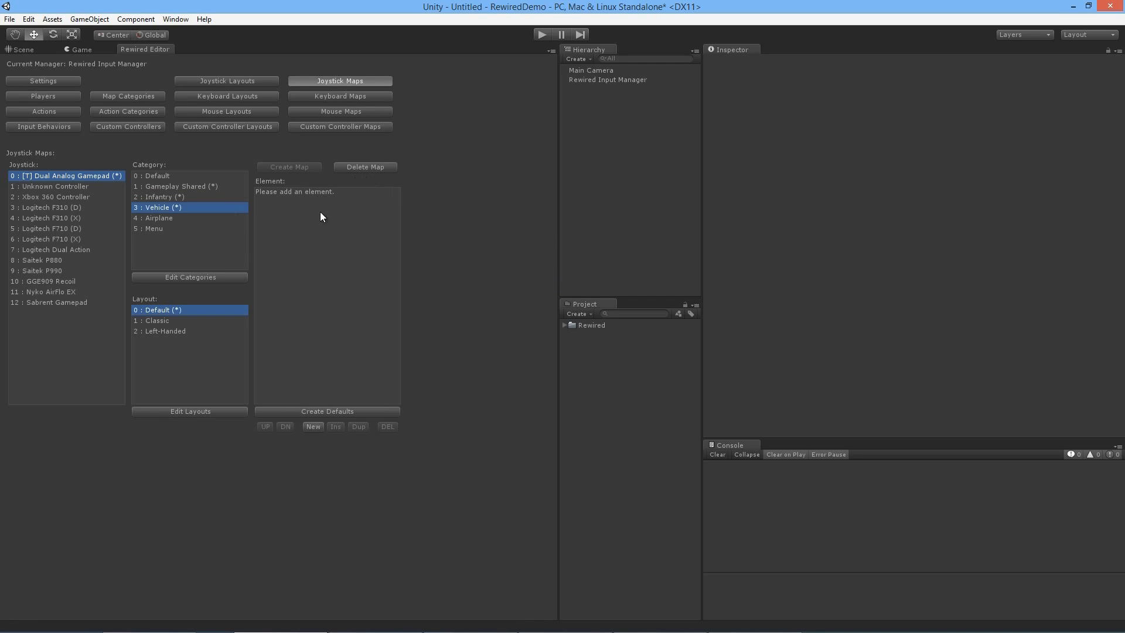
left_click(313, 426)
left_click(511, 192)
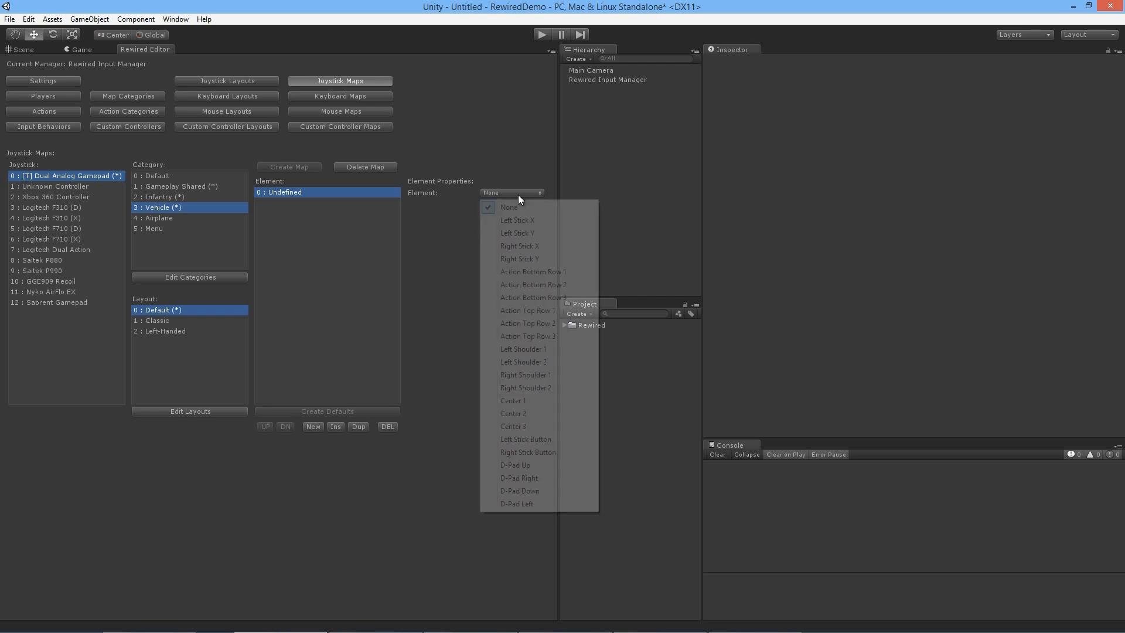
left_click(534, 296)
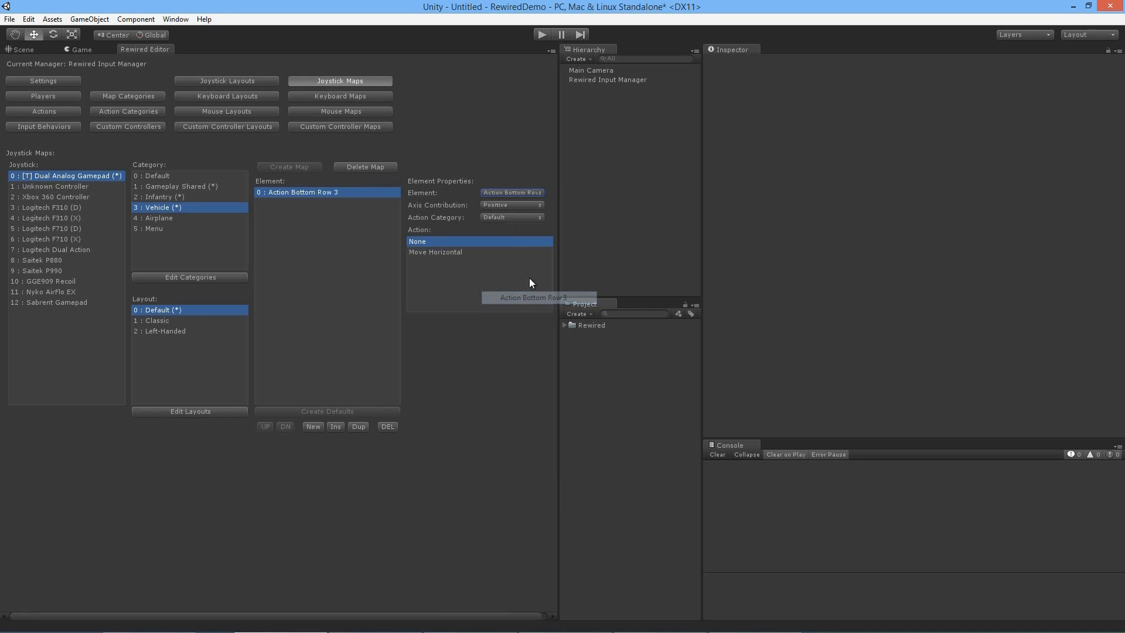
left_click(509, 218)
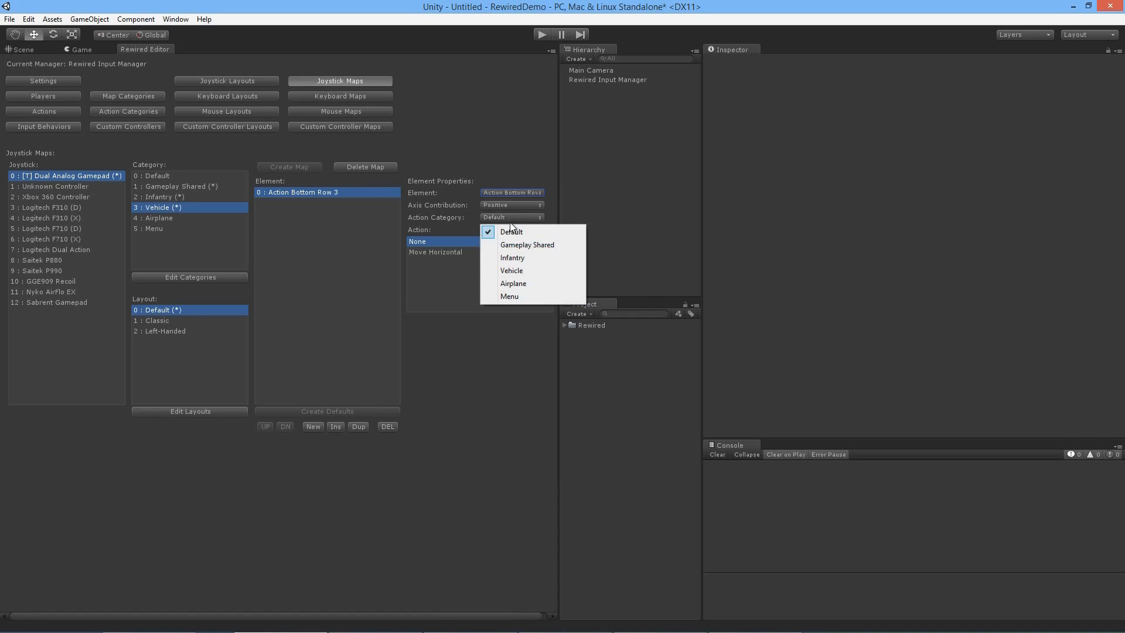
left_click(516, 271)
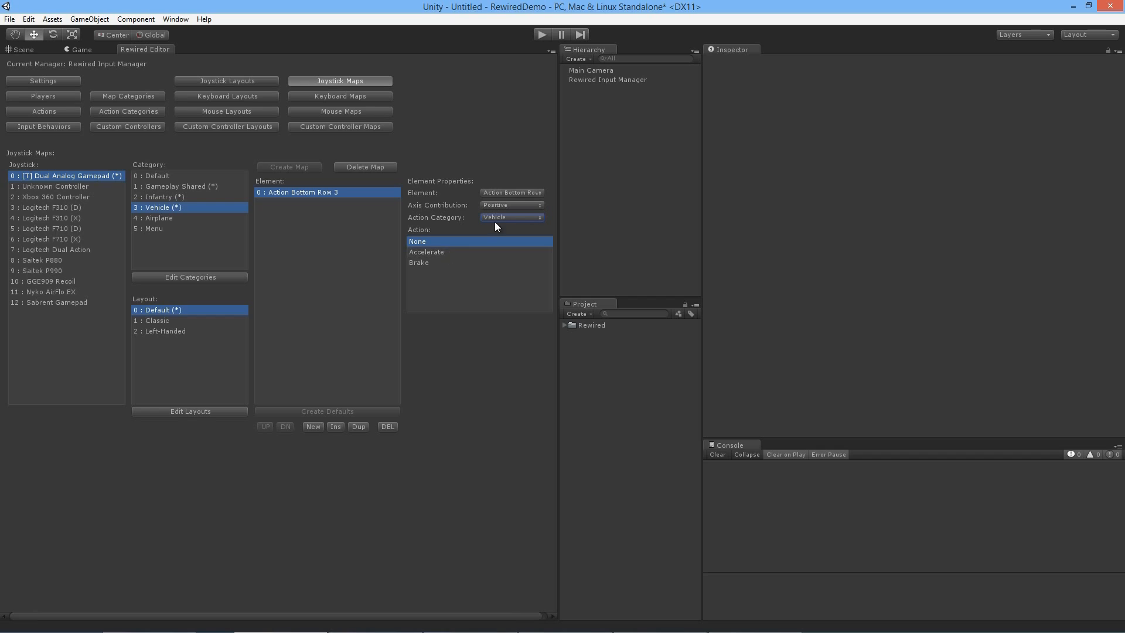
left_click(457, 252)
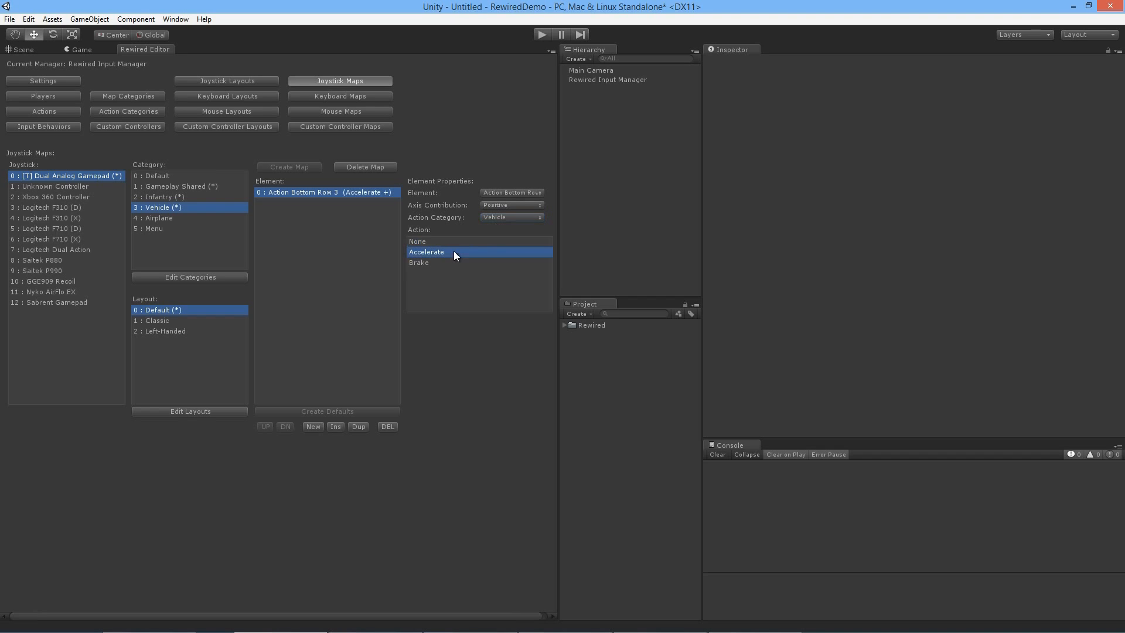
left_click(530, 193)
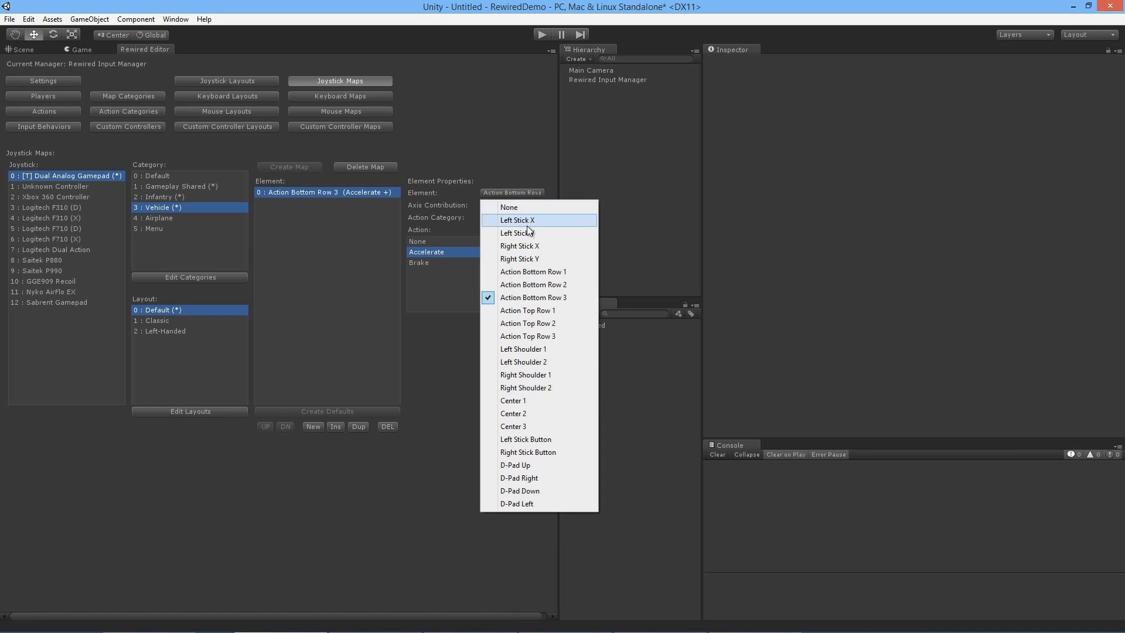
left_click(528, 348)
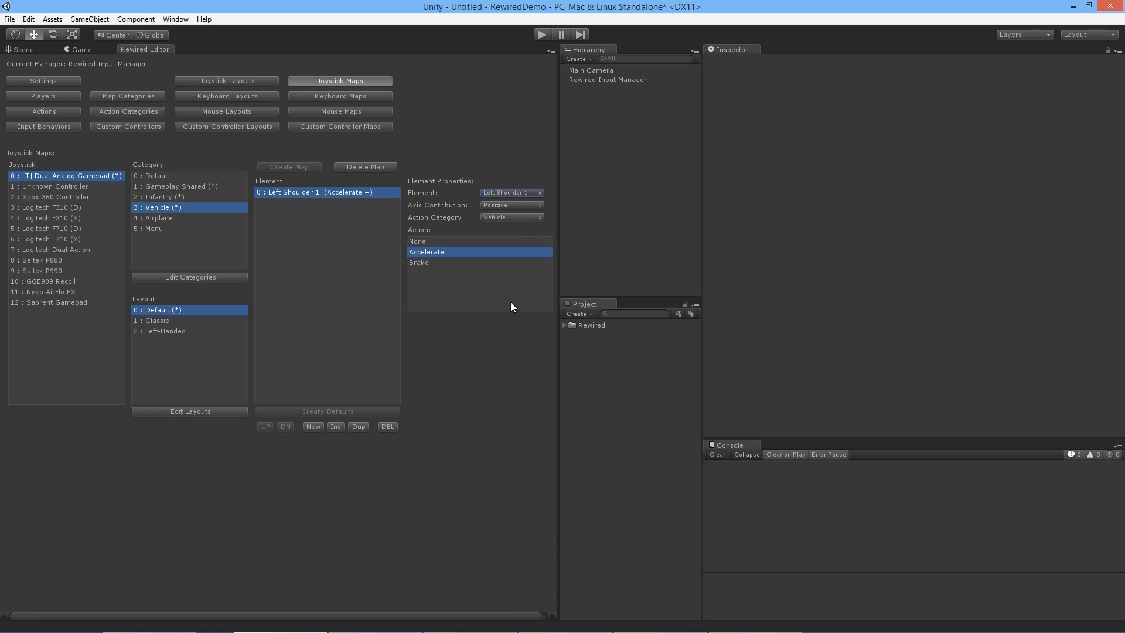
Step: Duplicate the Left Shoulder 1 element and map the copy to Right Shoulder 1 with the Brake action
left_click(355, 426)
left_click(345, 203)
left_click(523, 193)
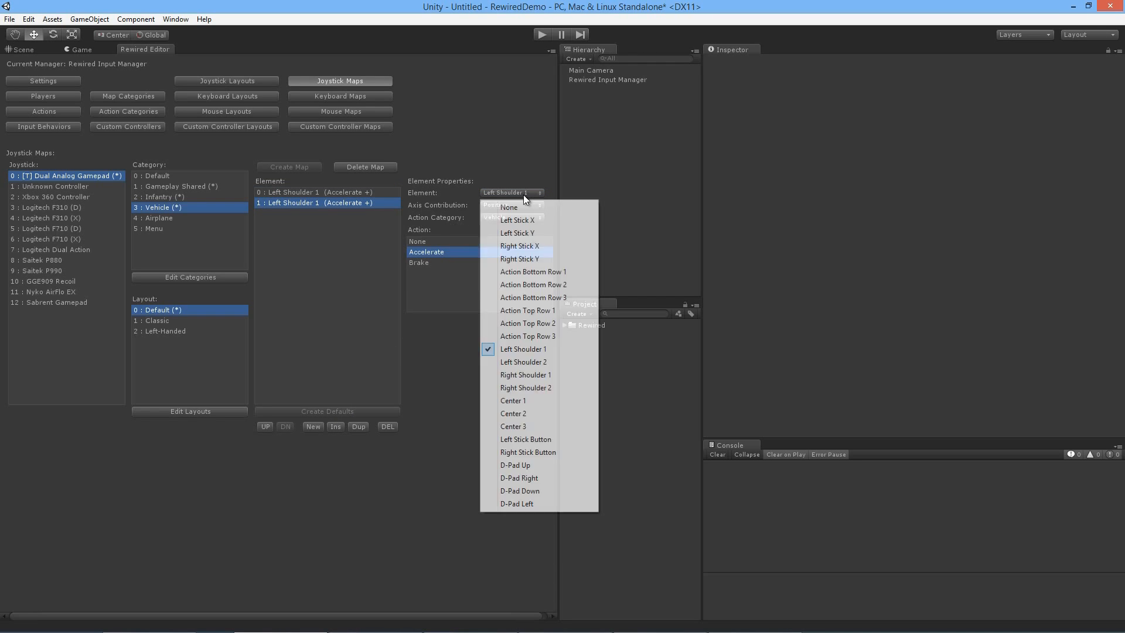
left_click(524, 362)
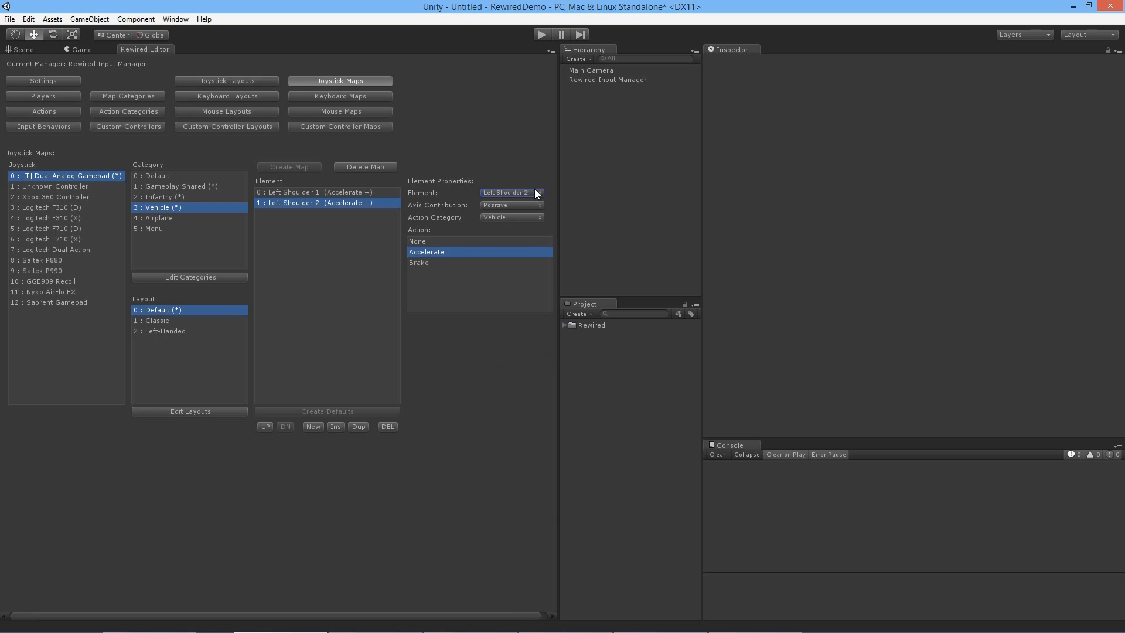
left_click(534, 192)
left_click(521, 381)
left_click(430, 265)
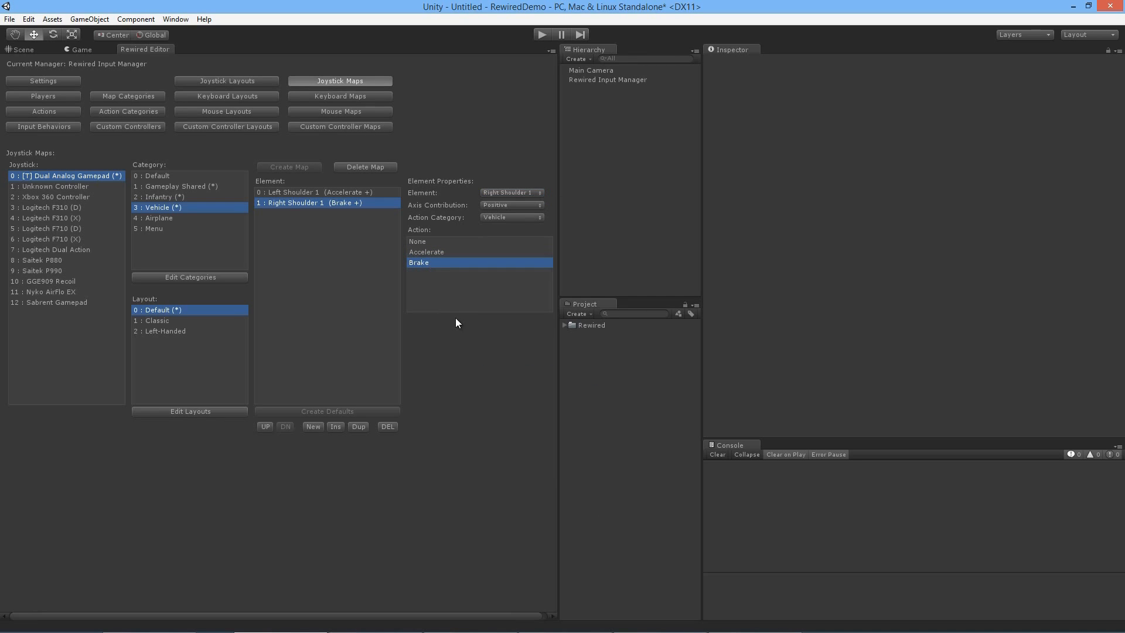
Step: Swap the Vehicle actions so that Right Shoulder 1 triggers Accelerate and Left Shoulder 1 triggers Brake
left_click(411, 252)
left_click(424, 262)
left_click(426, 252)
left_click(364, 193)
left_click(427, 264)
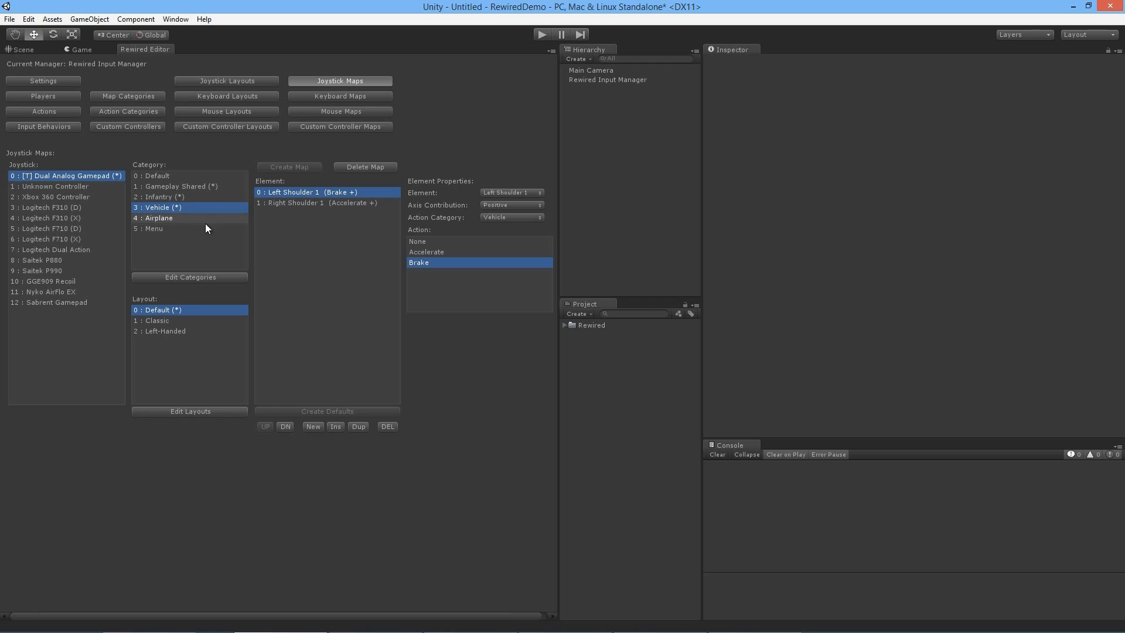
Step: Create the gamepad's Airplane map in the Default layout and add an element mapping Right Stick Y to the Airplane action Change Altitude
left_click(188, 218)
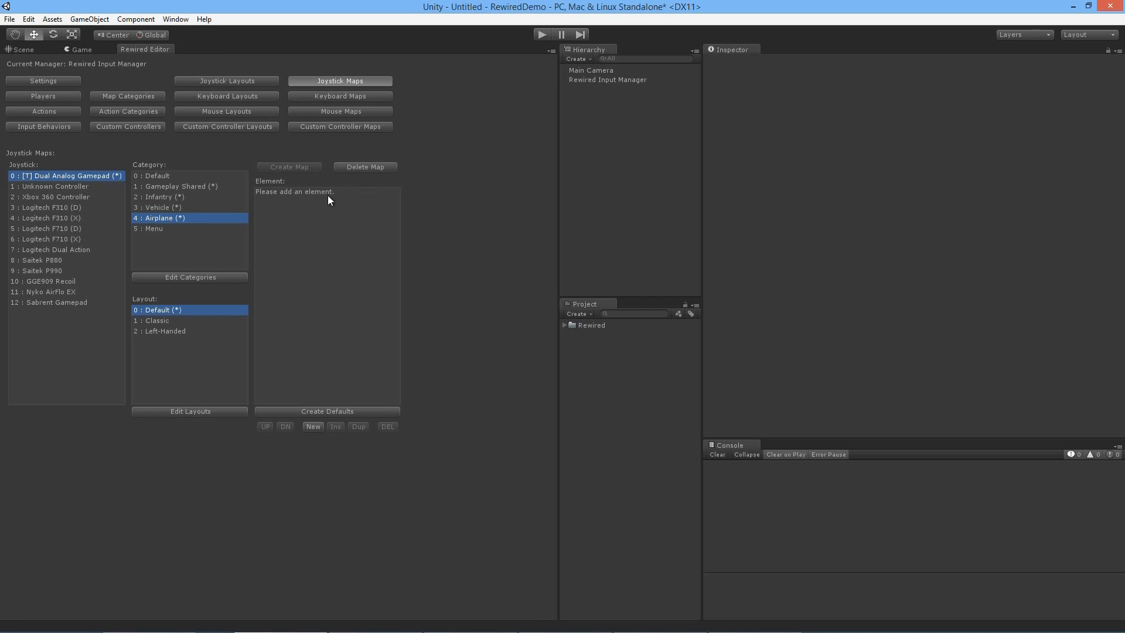
left_click(313, 426)
left_click(491, 193)
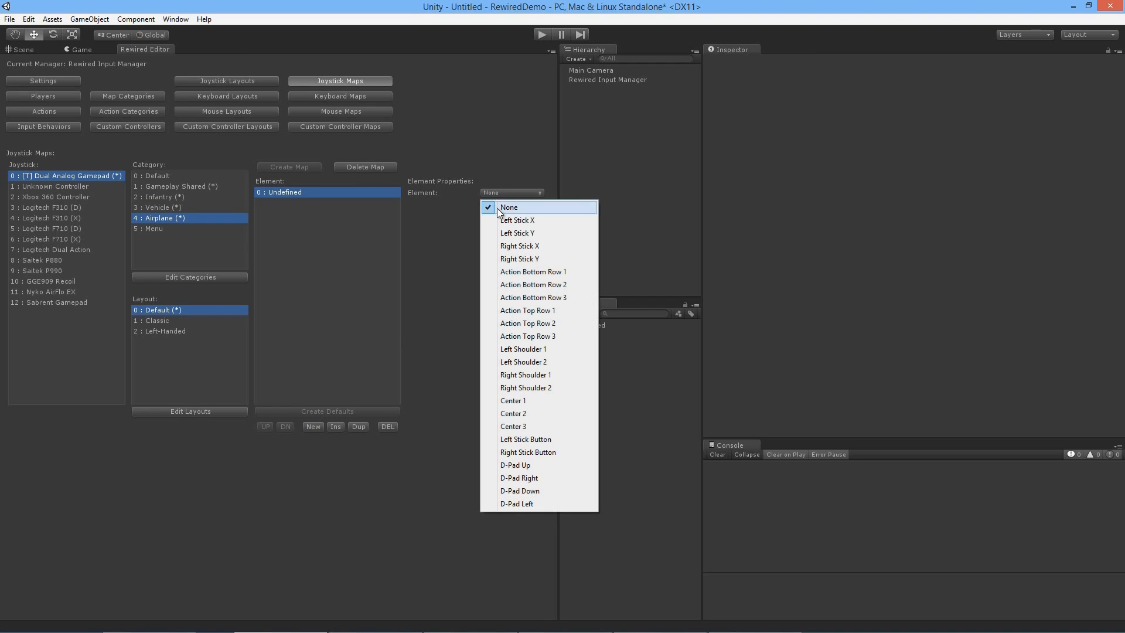
left_click(519, 297)
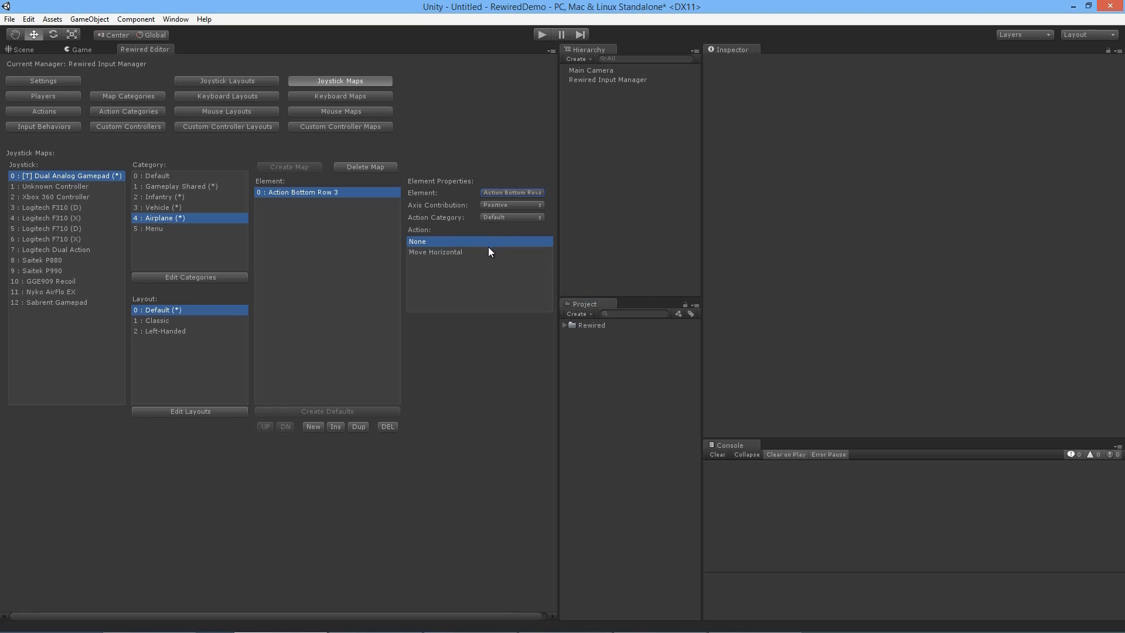
left_click(503, 218)
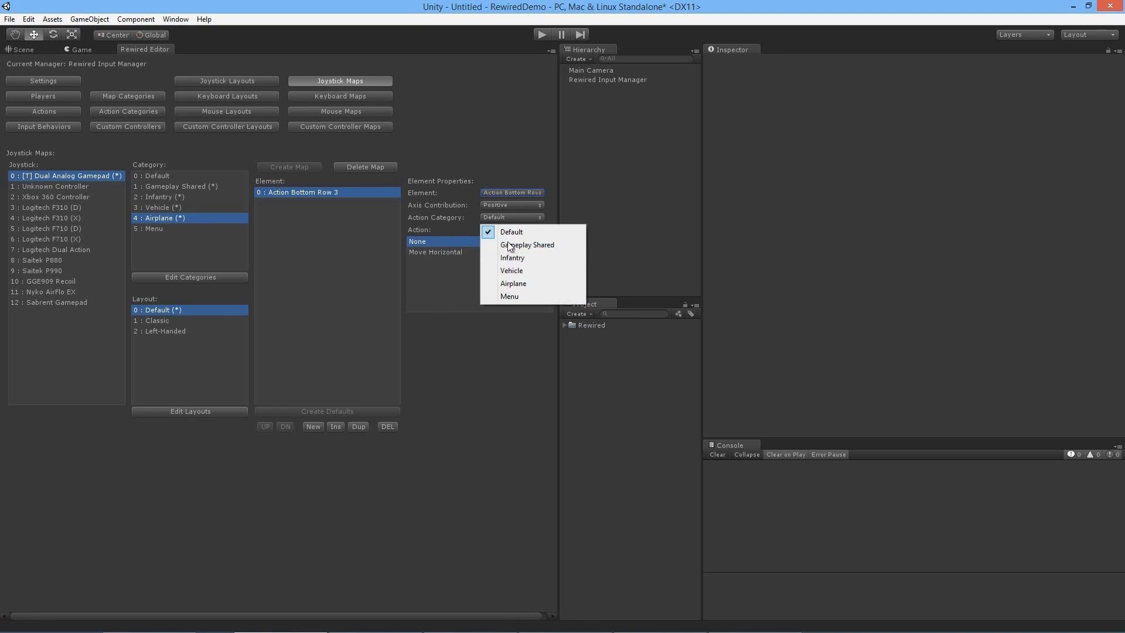
left_click(514, 285)
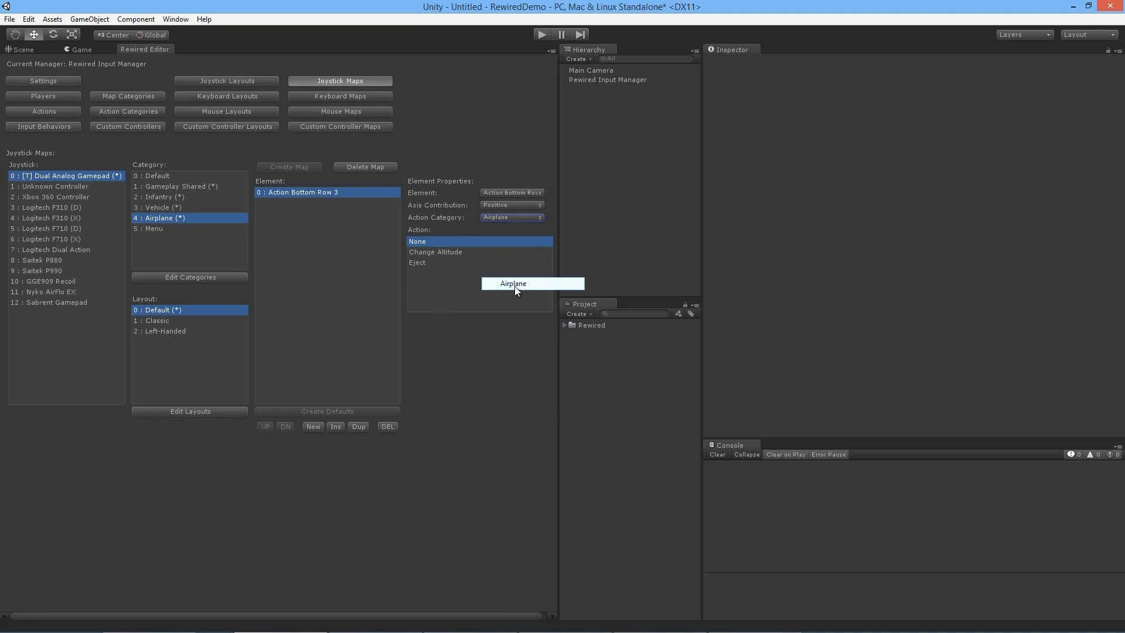
left_click(466, 252)
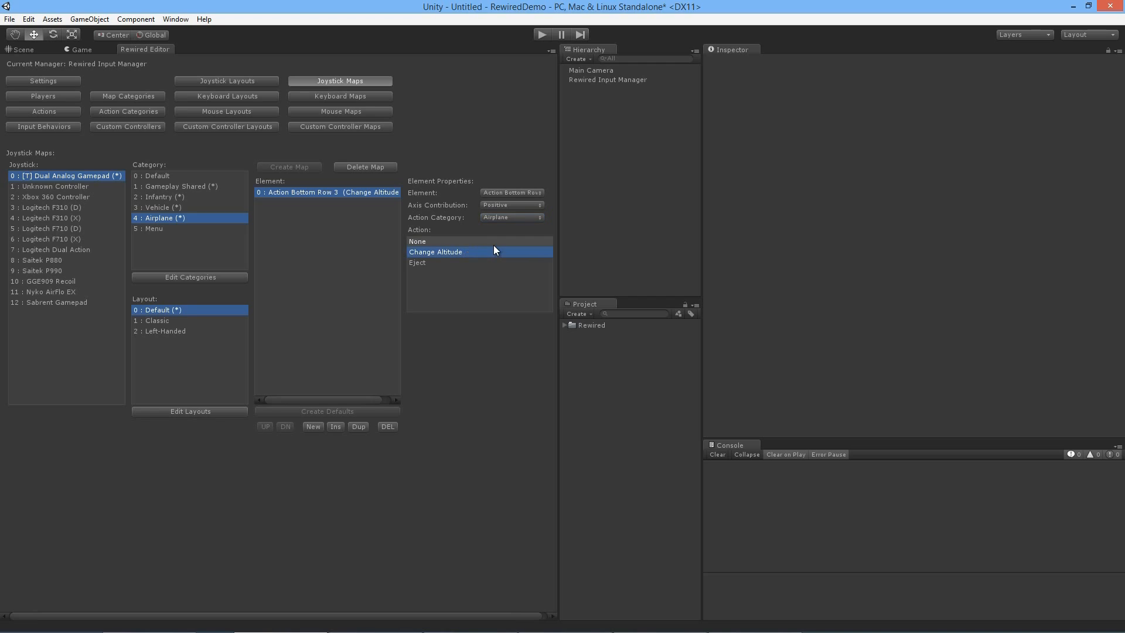
left_click(531, 194)
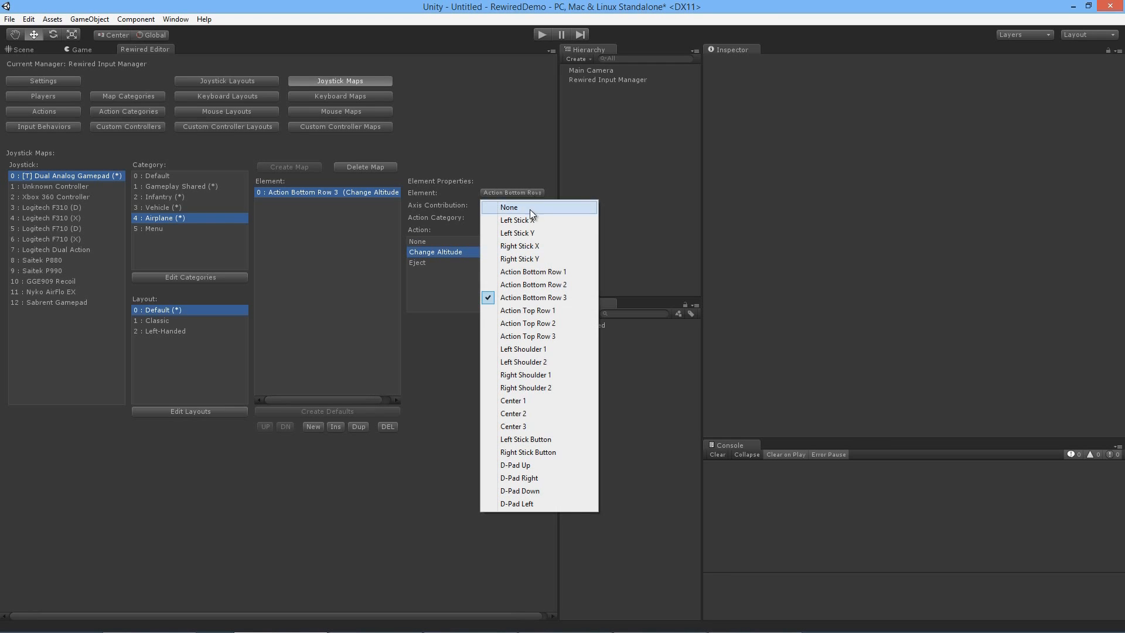
left_click(531, 258)
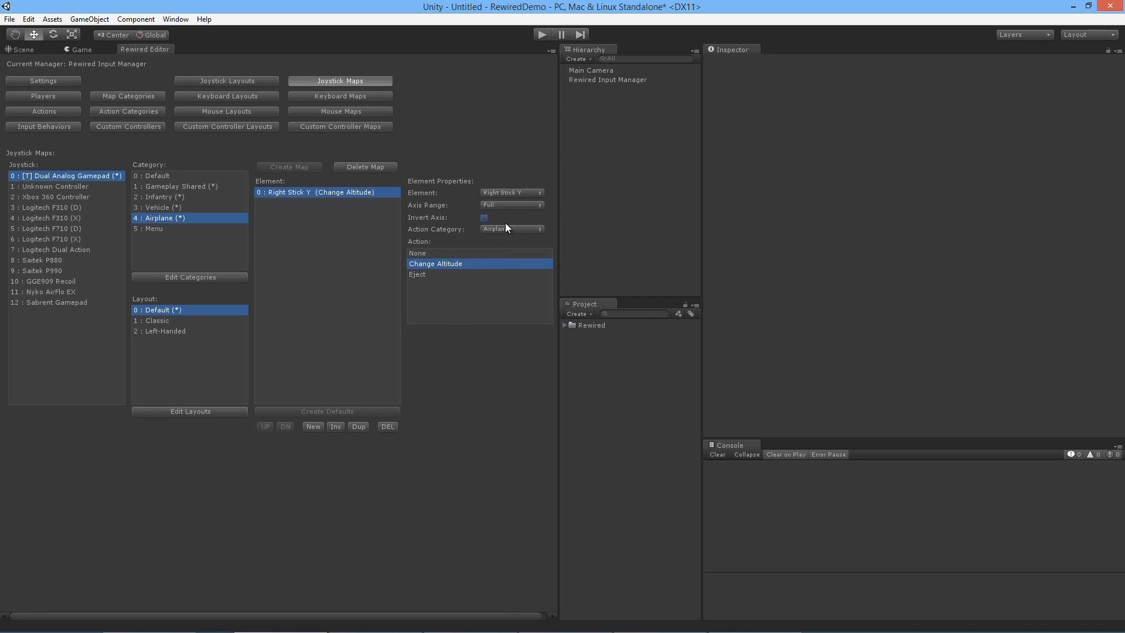
Step: Set the Right Stick Y element's Axis Range to Positive, and switch its Axis Contribution to Negative and back to Positive
left_click(522, 205)
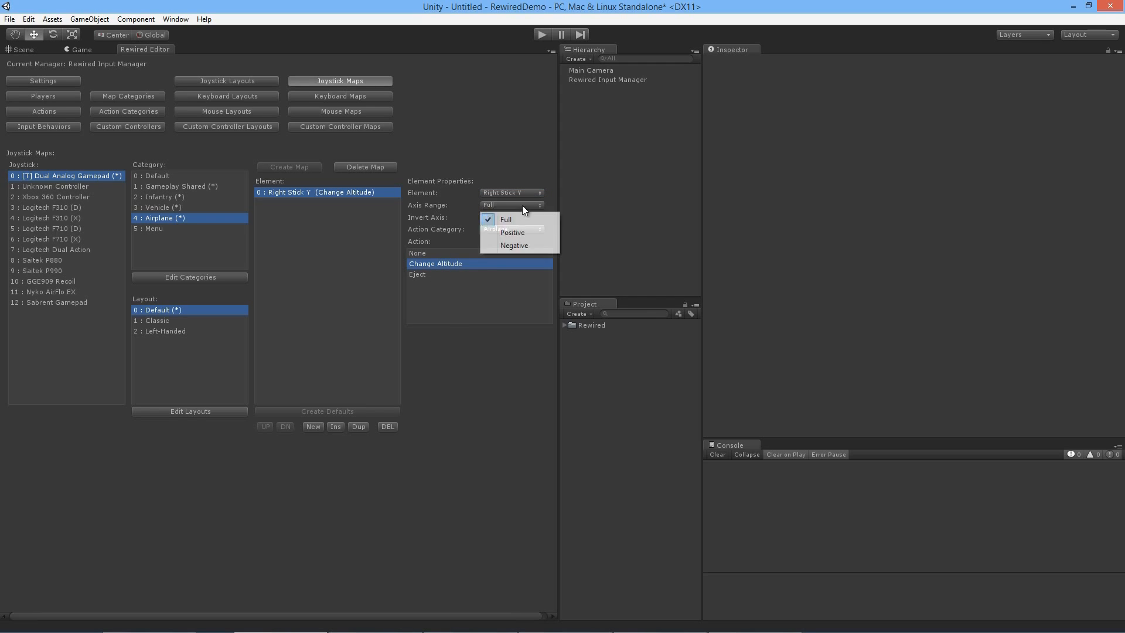
left_click(516, 236)
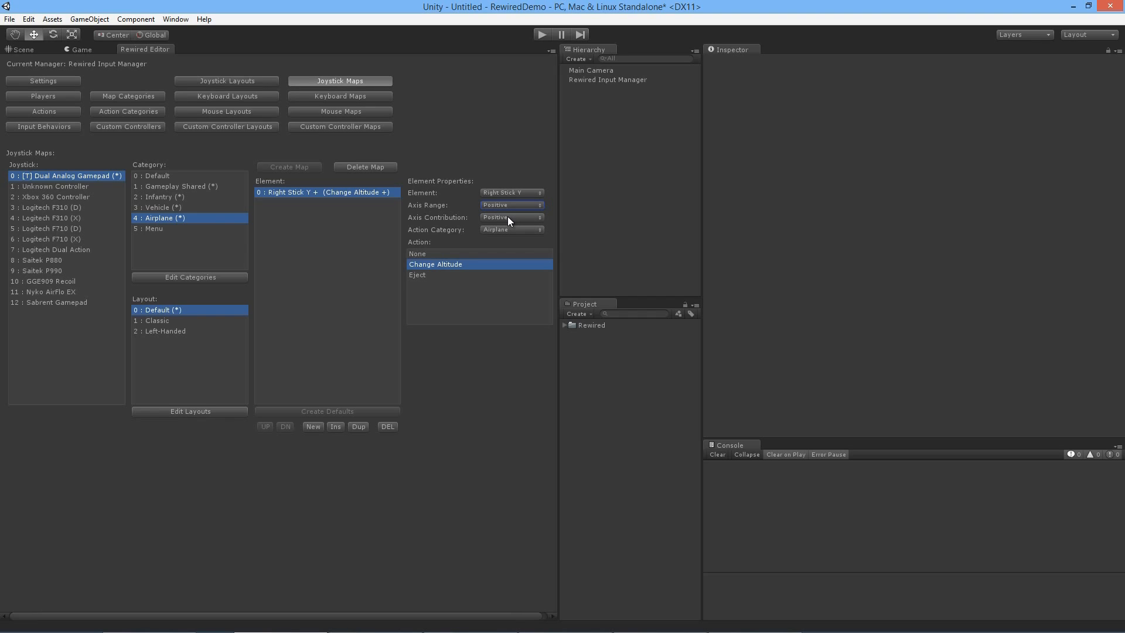
left_click(507, 216)
left_click(516, 240)
left_click(505, 217)
left_click(531, 229)
Step: Set Right Stick Y's Axis Range to Full and add an element mapping Left Stick Button to the Airplane action Eject
left_click(536, 205)
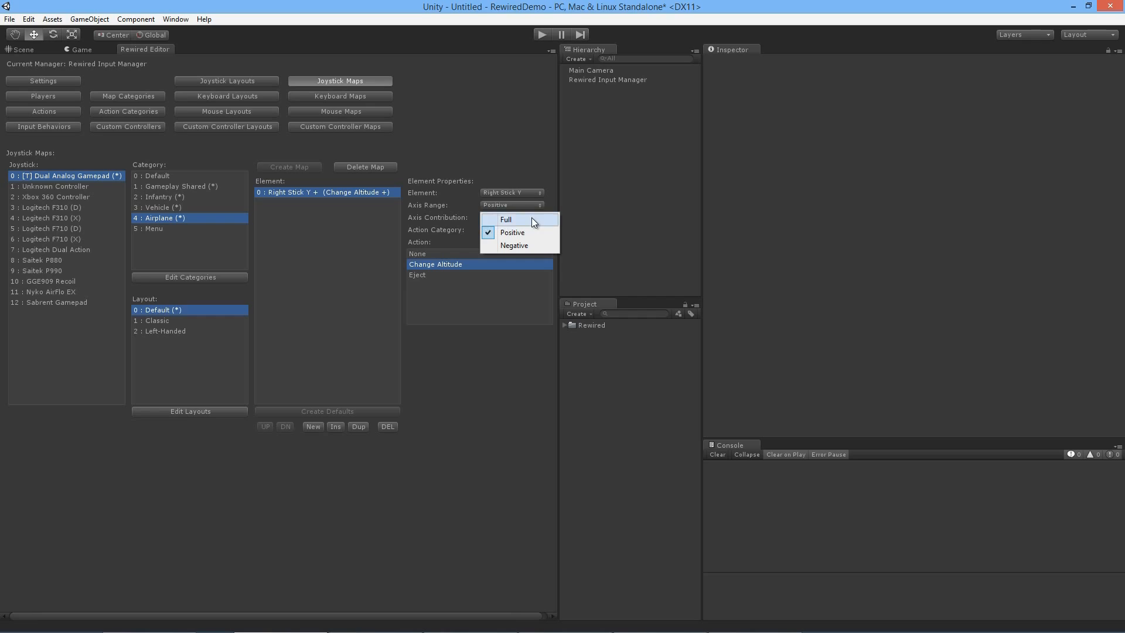
left_click(532, 217)
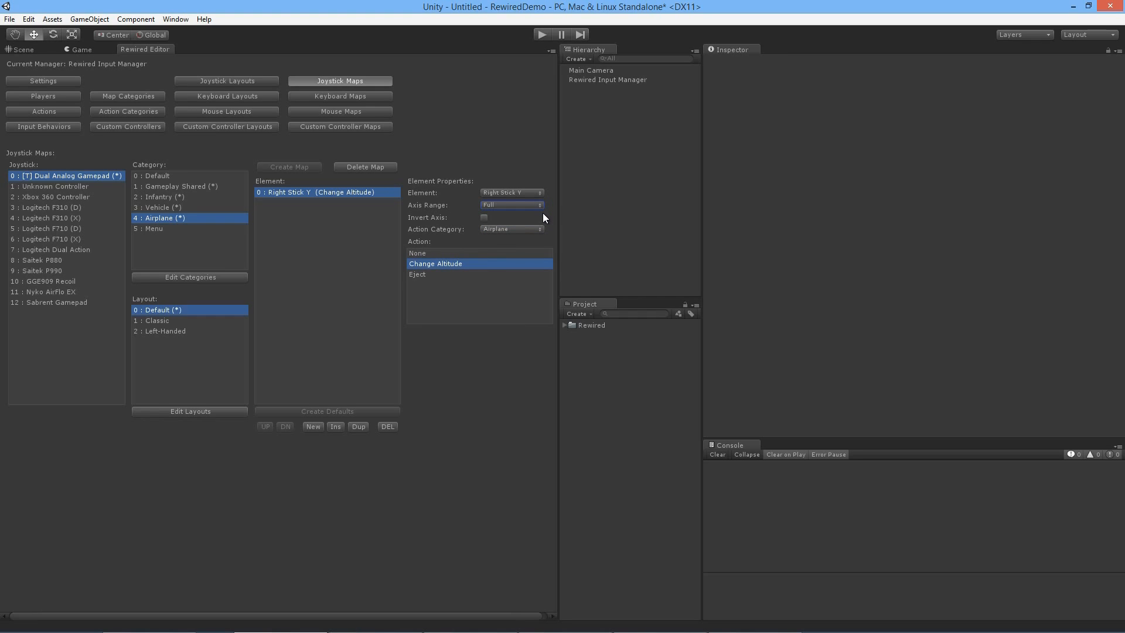
left_click(312, 426)
left_click(331, 203)
left_click(495, 192)
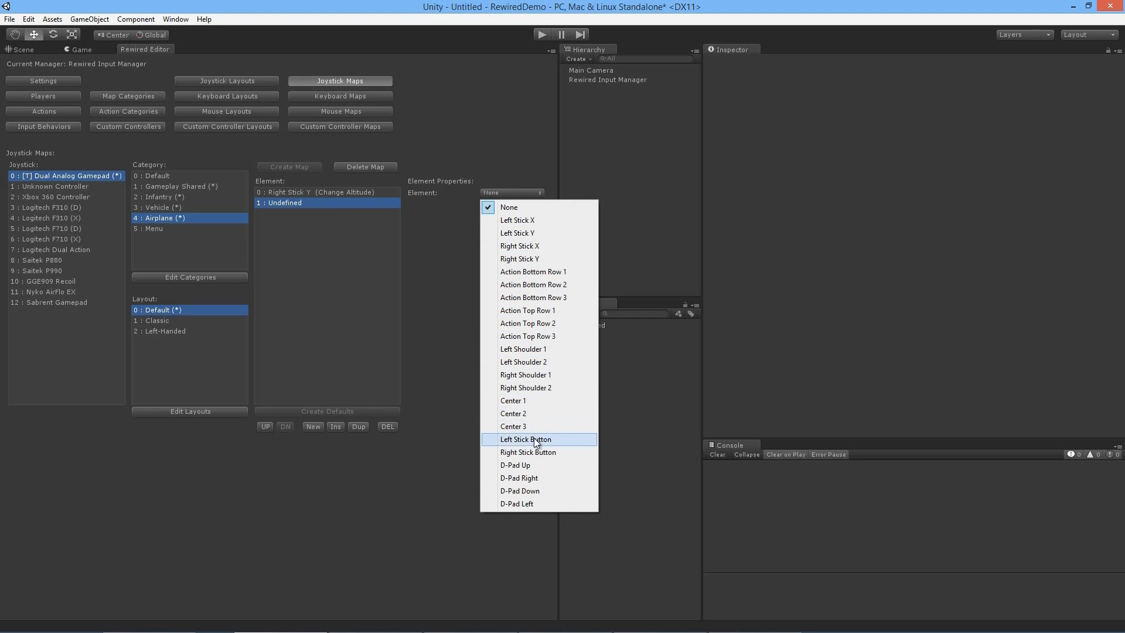
left_click(533, 438)
left_click(505, 217)
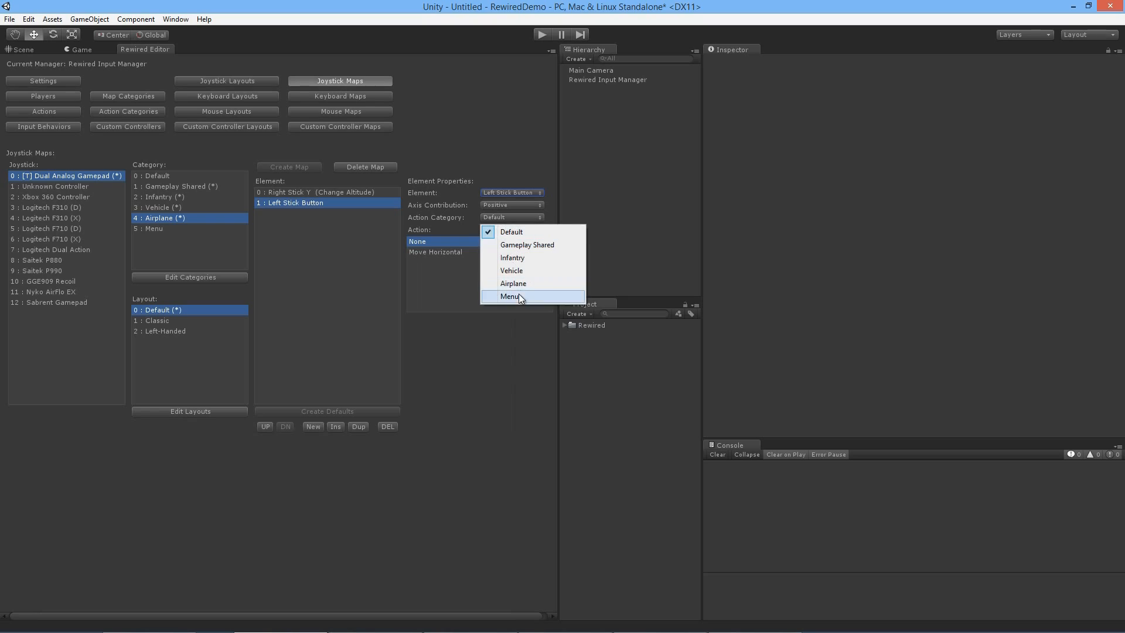
left_click(507, 283)
left_click(458, 263)
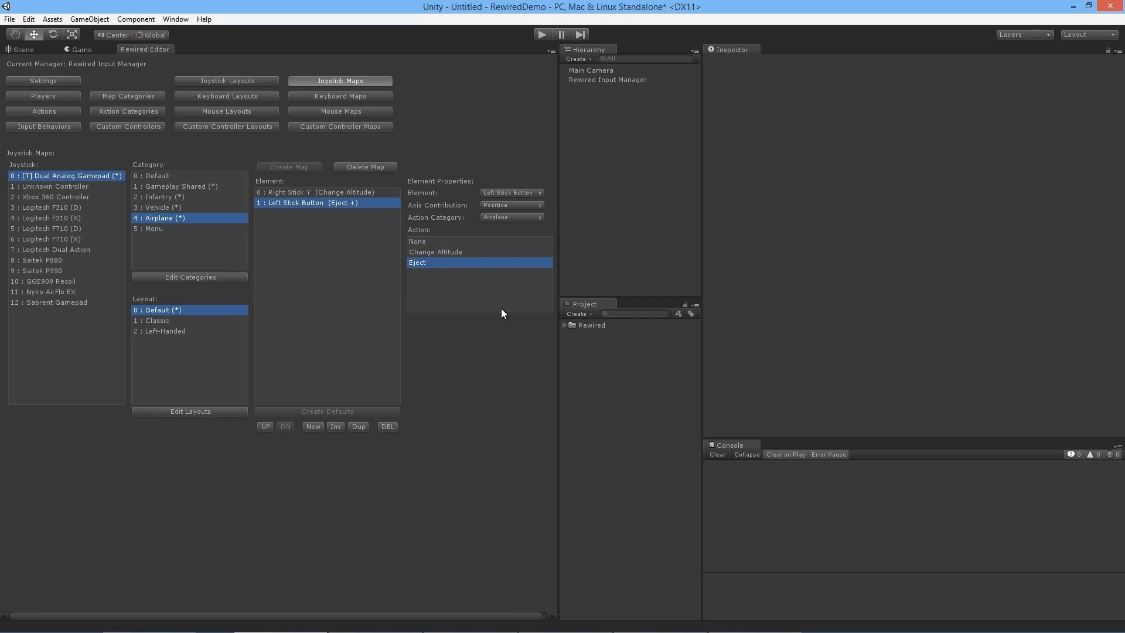
Step: Create the gamepad's Menu map in the Default layout and add an element mapping Center 1 to the Menu action Confirm
left_click(209, 229)
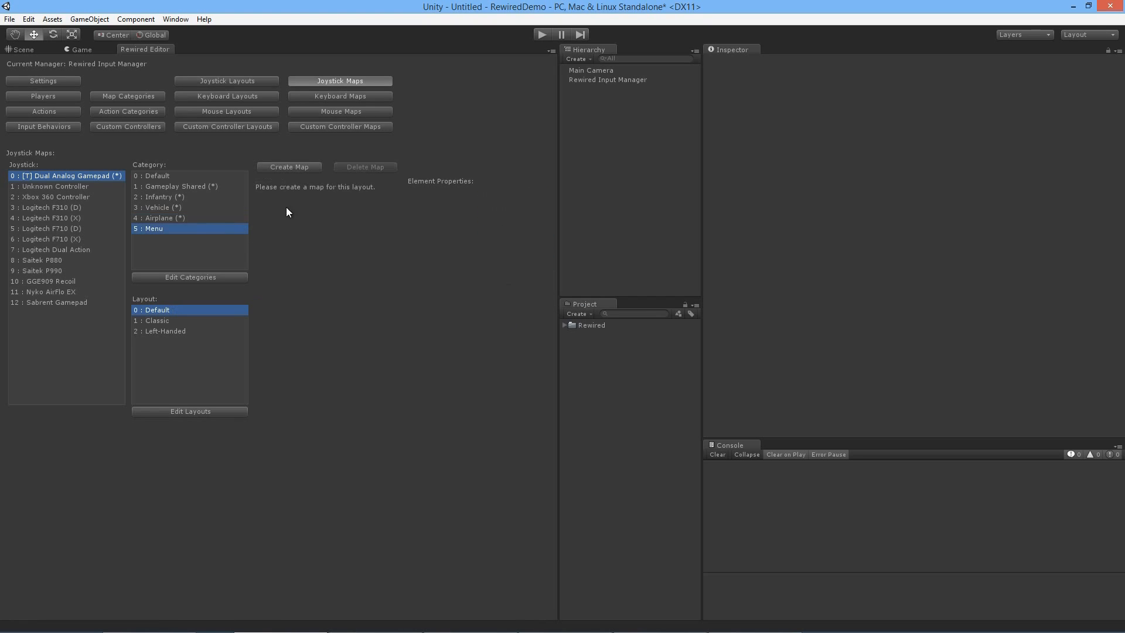
left_click(305, 168)
left_click(314, 426)
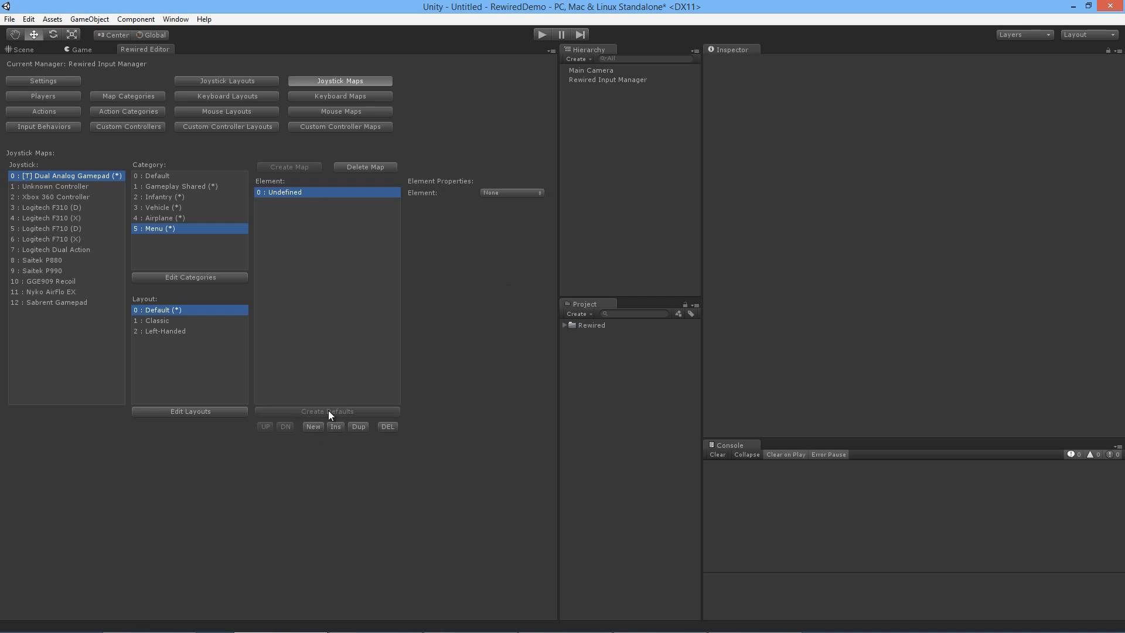
left_click(510, 193)
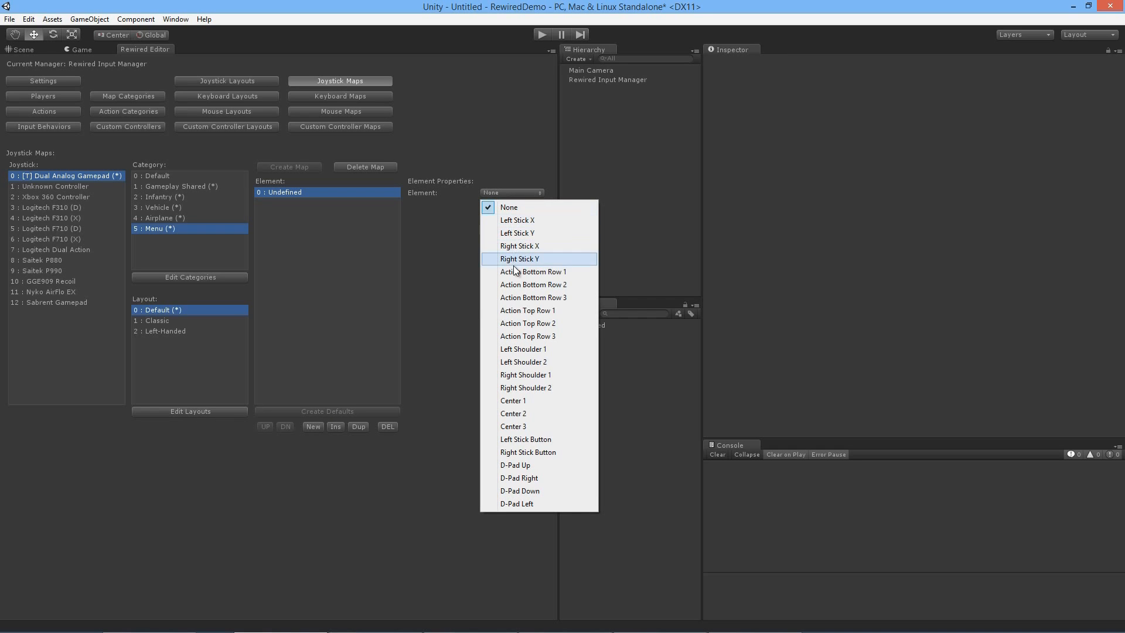
left_click(521, 401)
left_click(497, 218)
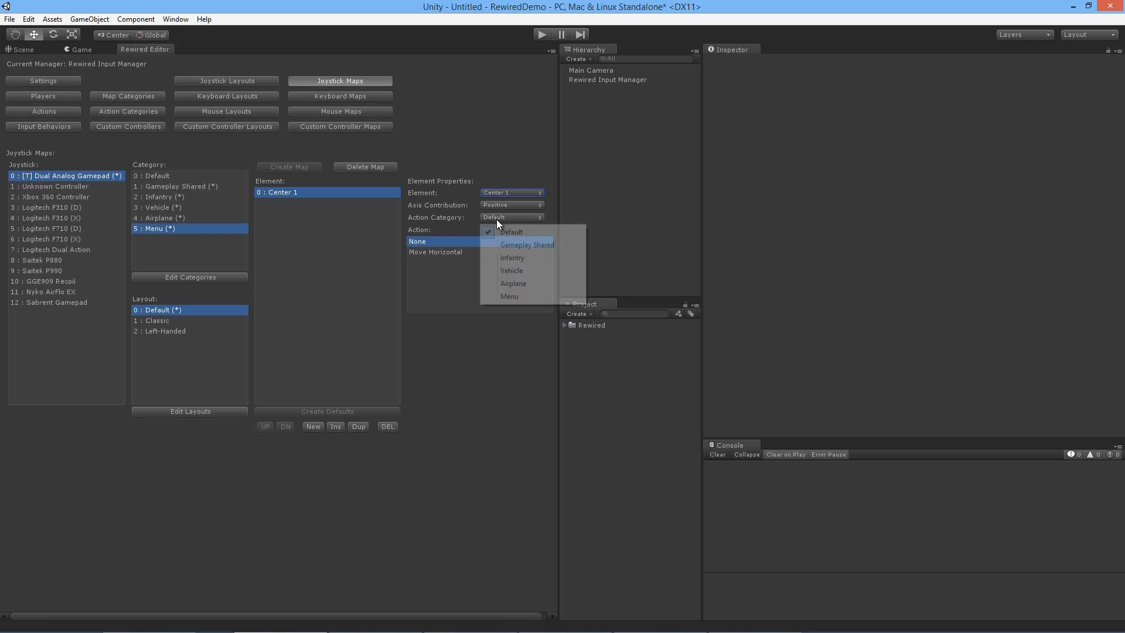
left_click(518, 294)
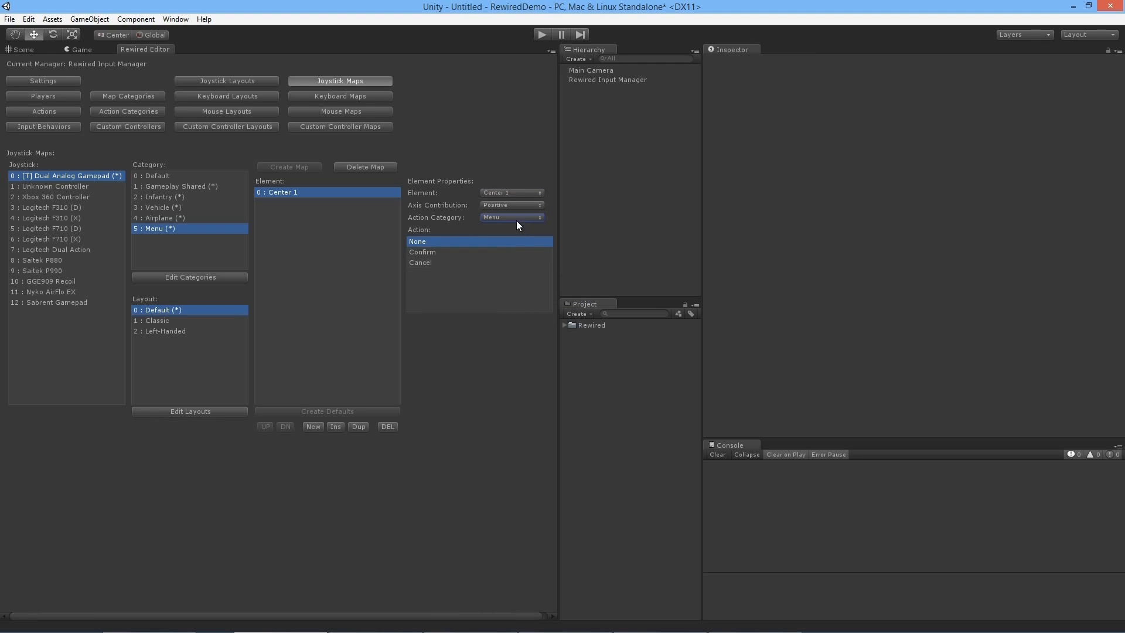
left_click(474, 252)
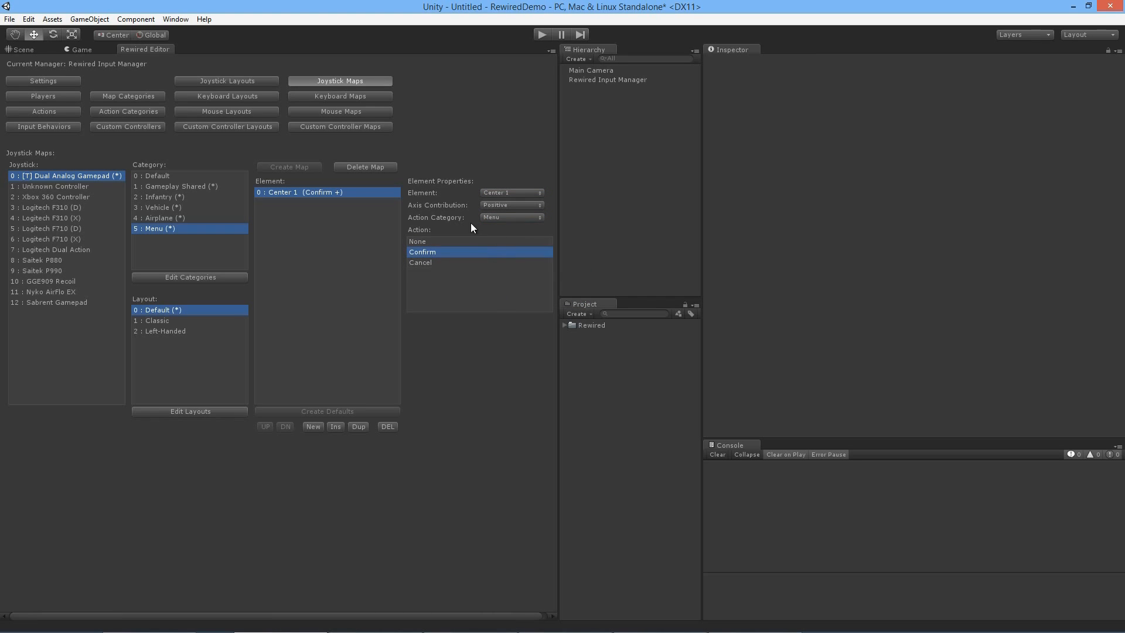
Step: Add a second element to the Menu map that binds Center 2 to the Menu action Cancel
left_click(312, 425)
left_click(317, 203)
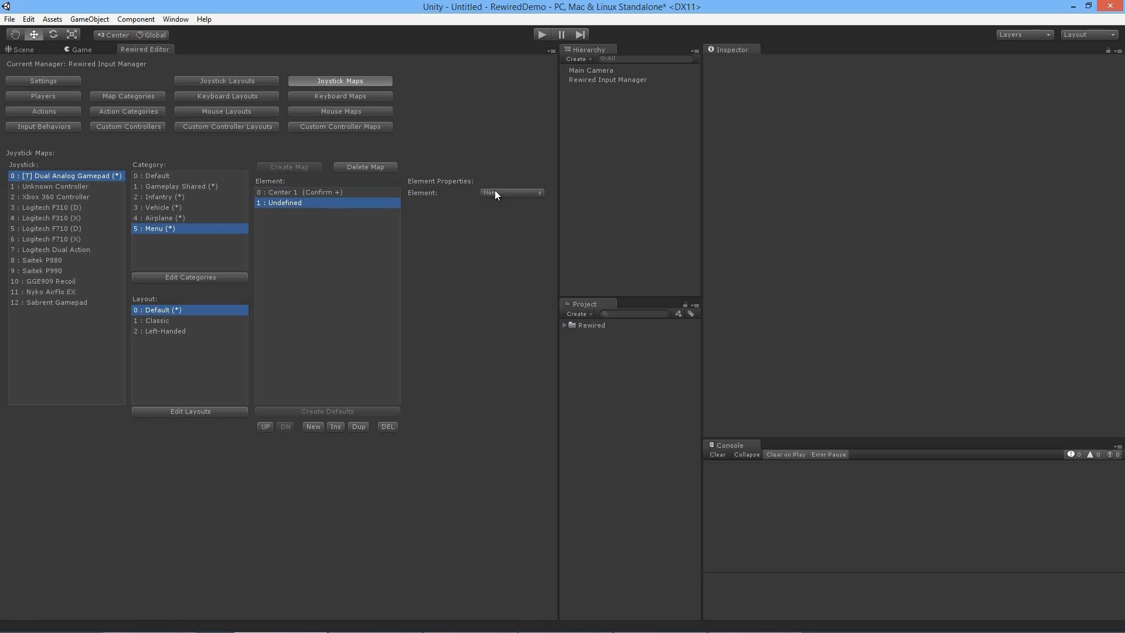
left_click(505, 193)
left_click(515, 413)
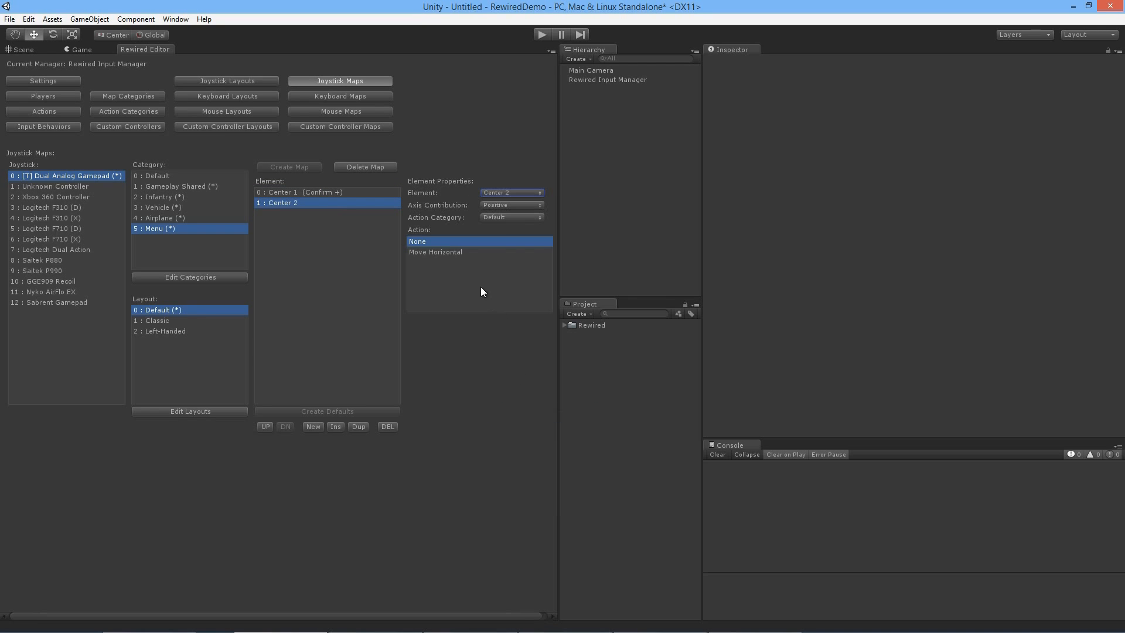
left_click(503, 217)
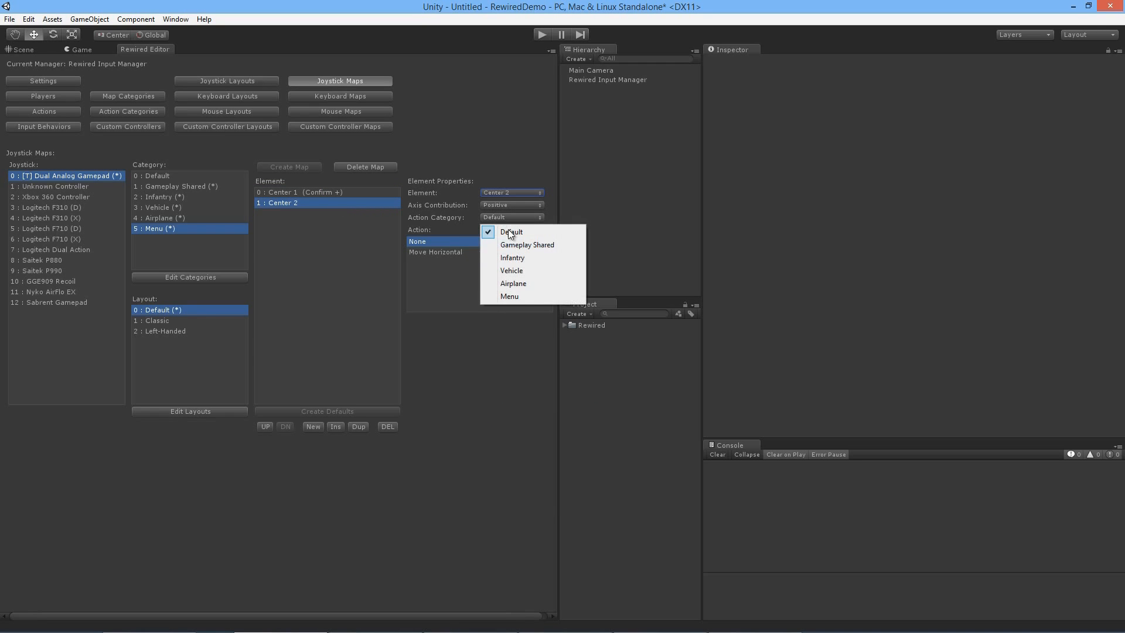
left_click(519, 297)
left_click(449, 263)
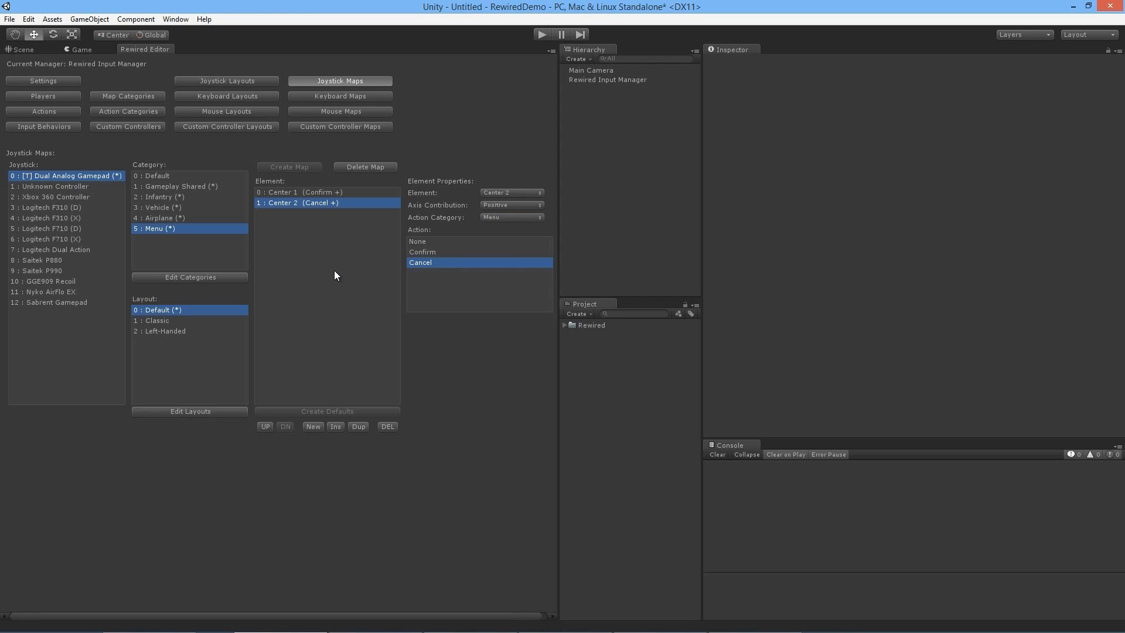
left_click(169, 321)
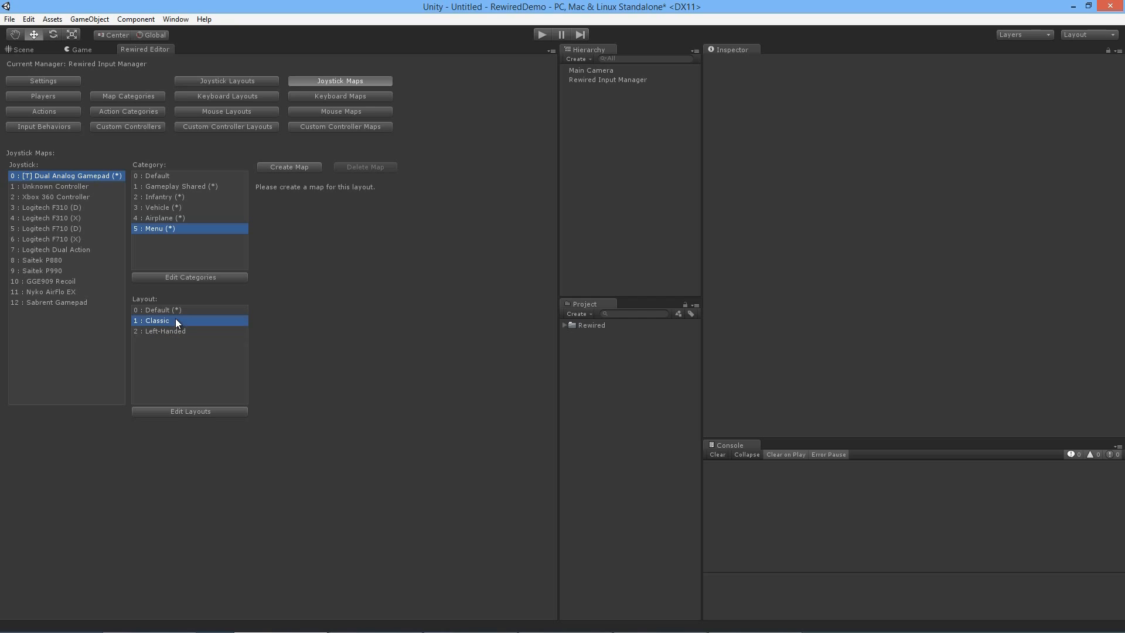
left_click(303, 171)
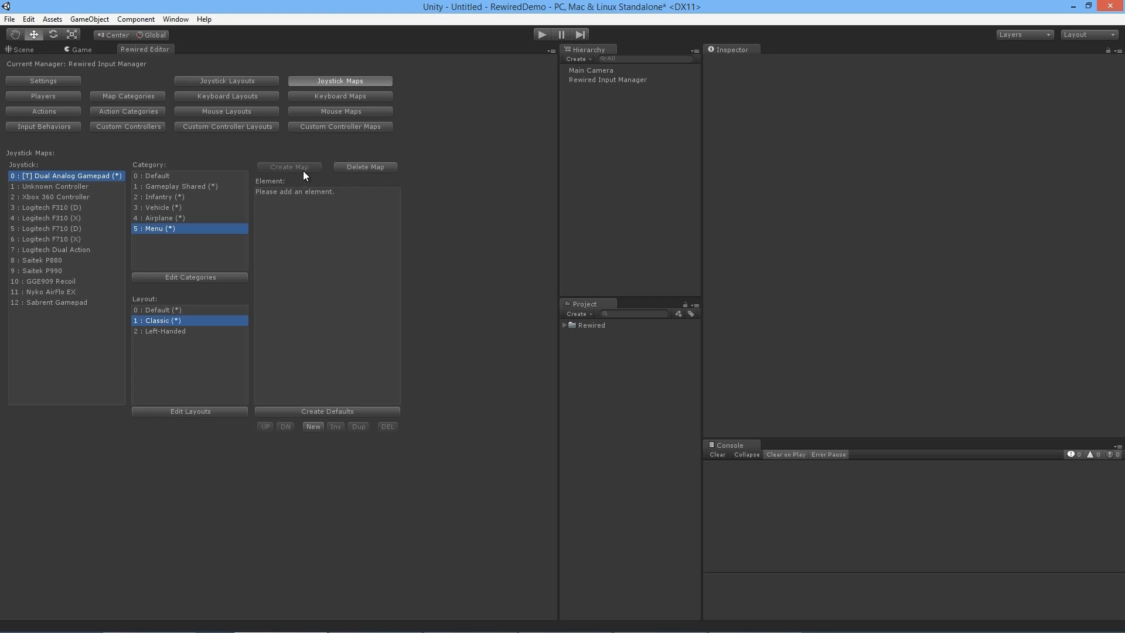
left_click(328, 410)
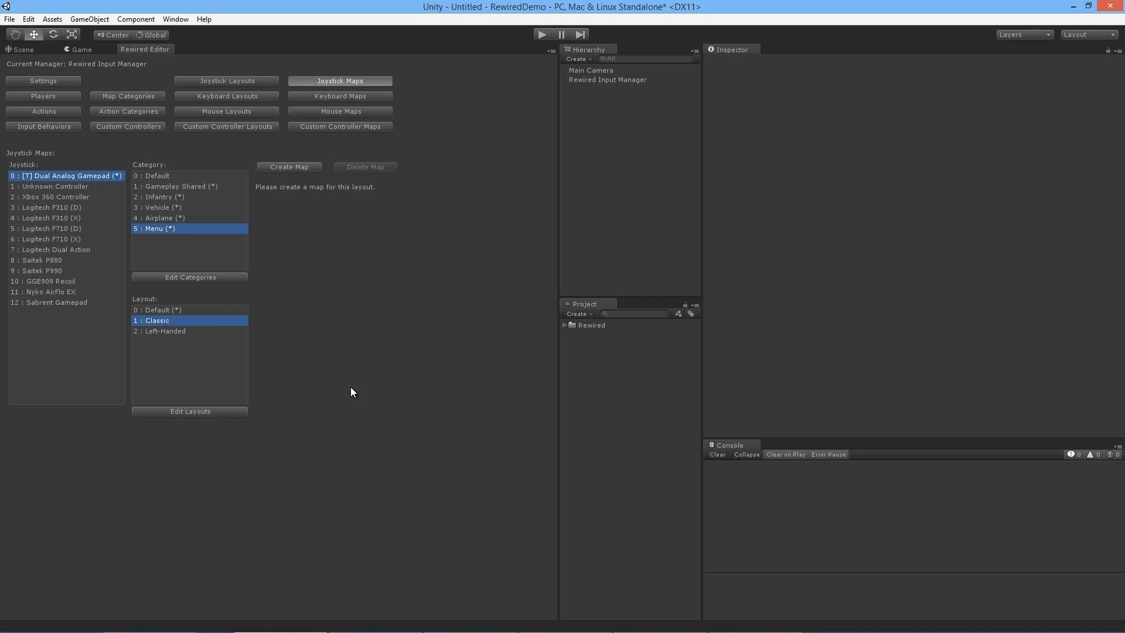
Step: Assign Player0's first default joystick map the Gameplay Shared category and the Default layout
left_click(60, 96)
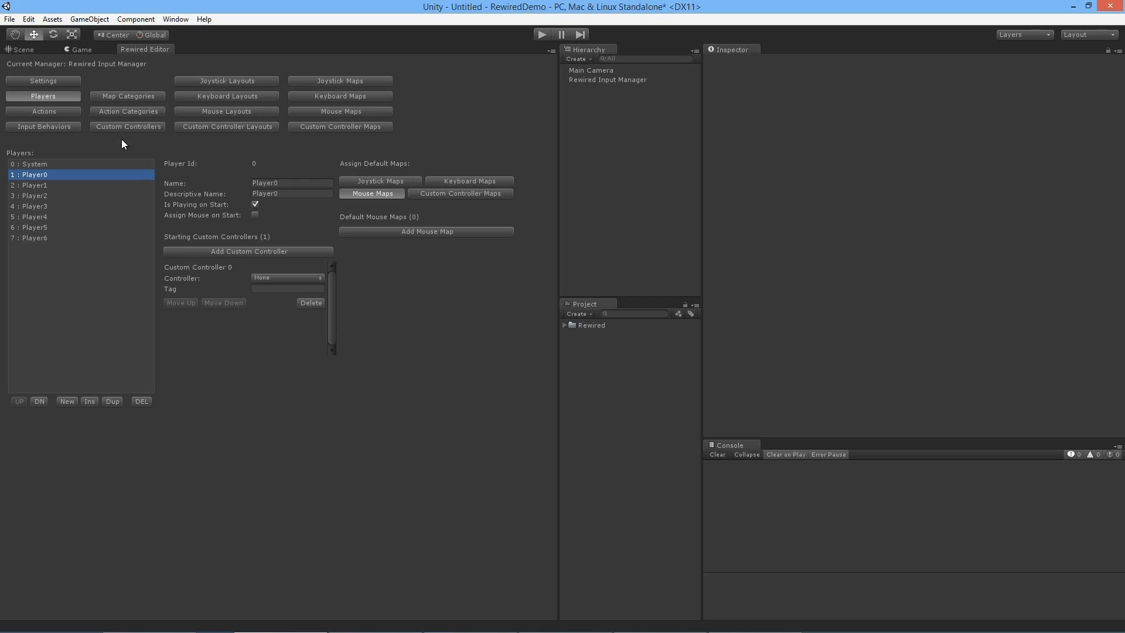
left_click(395, 182)
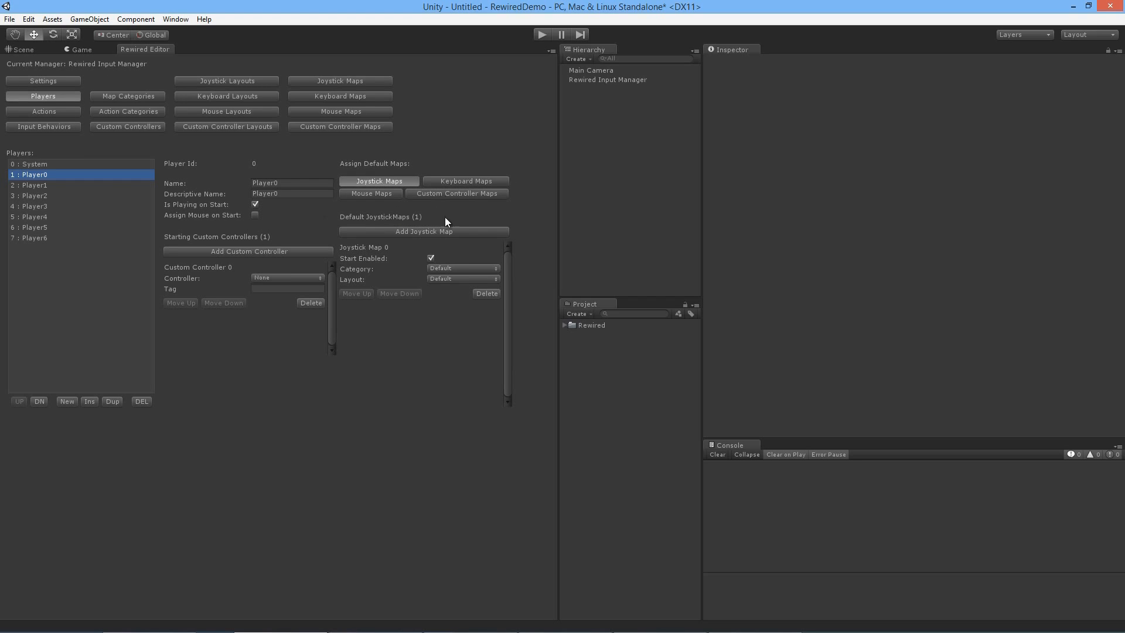
left_click(479, 269)
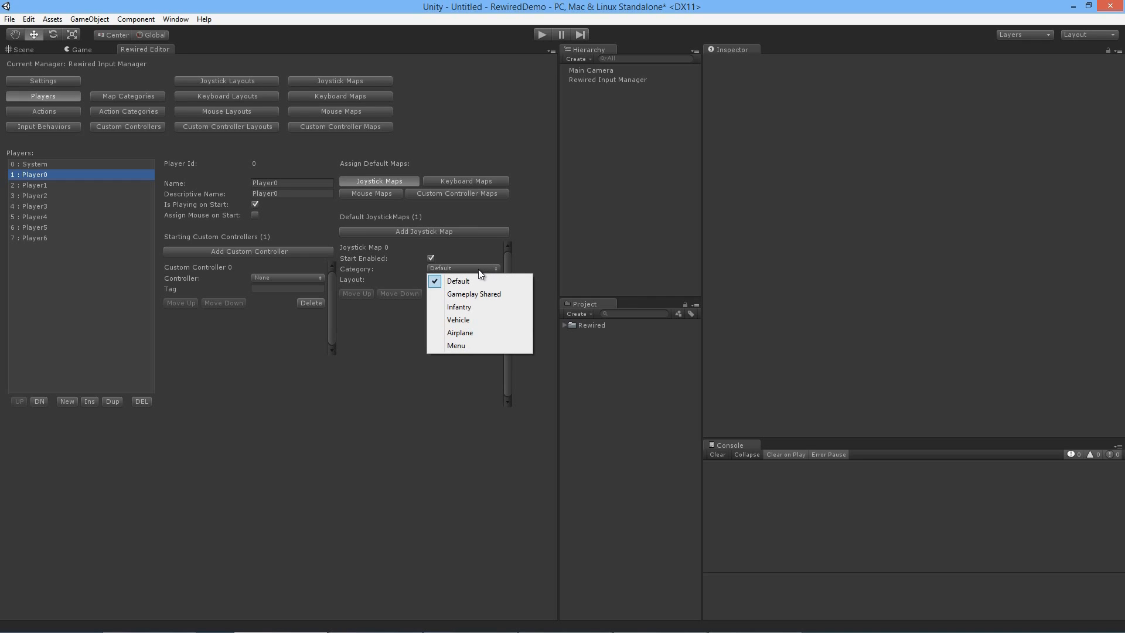
left_click(479, 293)
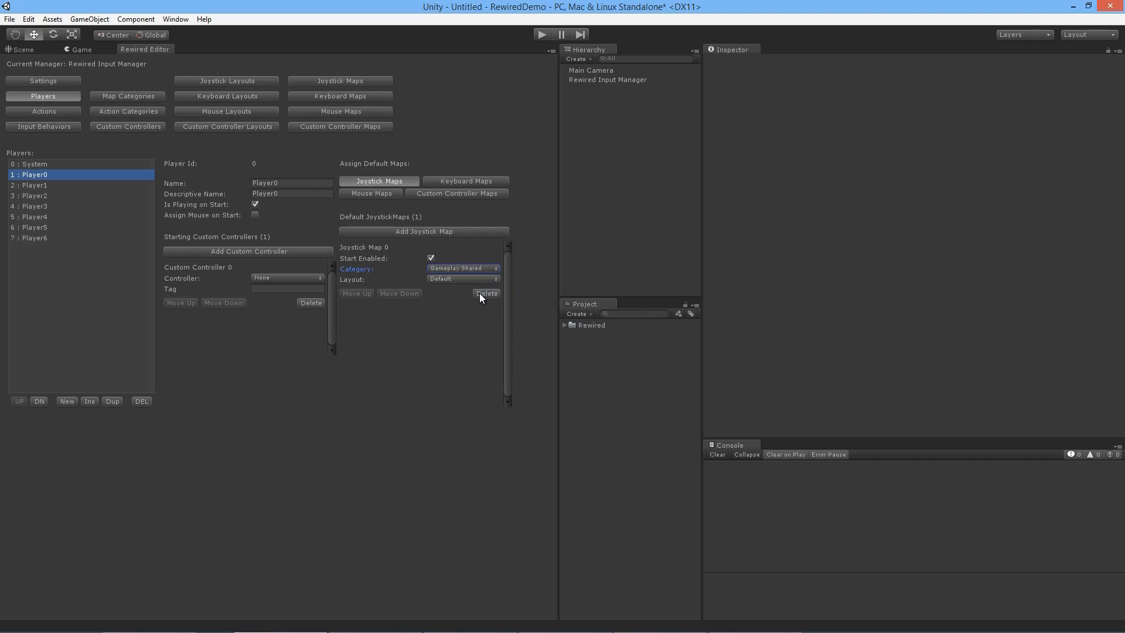
left_click(465, 278)
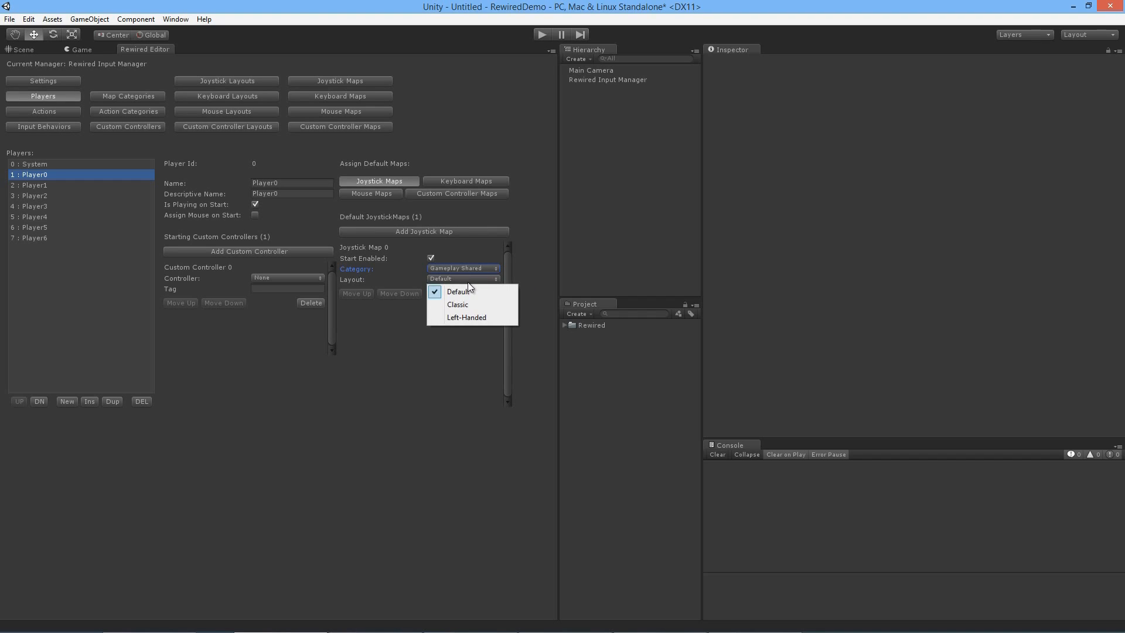
left_click(469, 286)
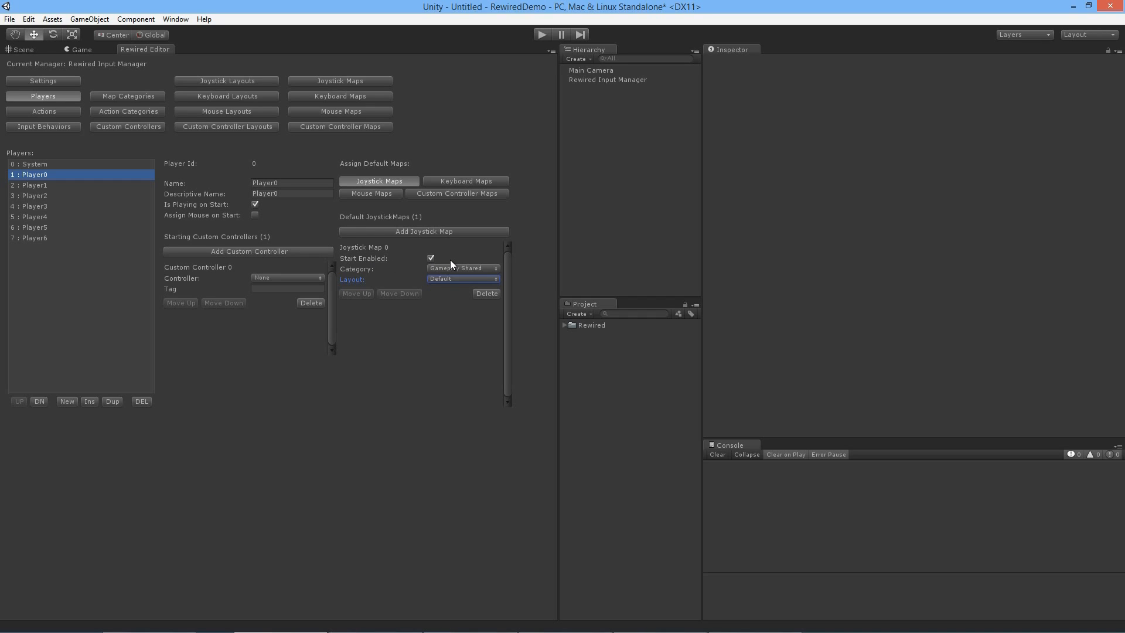
Step: Add two more default joystick maps to Player0, one in the Infantry category and one in the Vehicle category
left_click(453, 231)
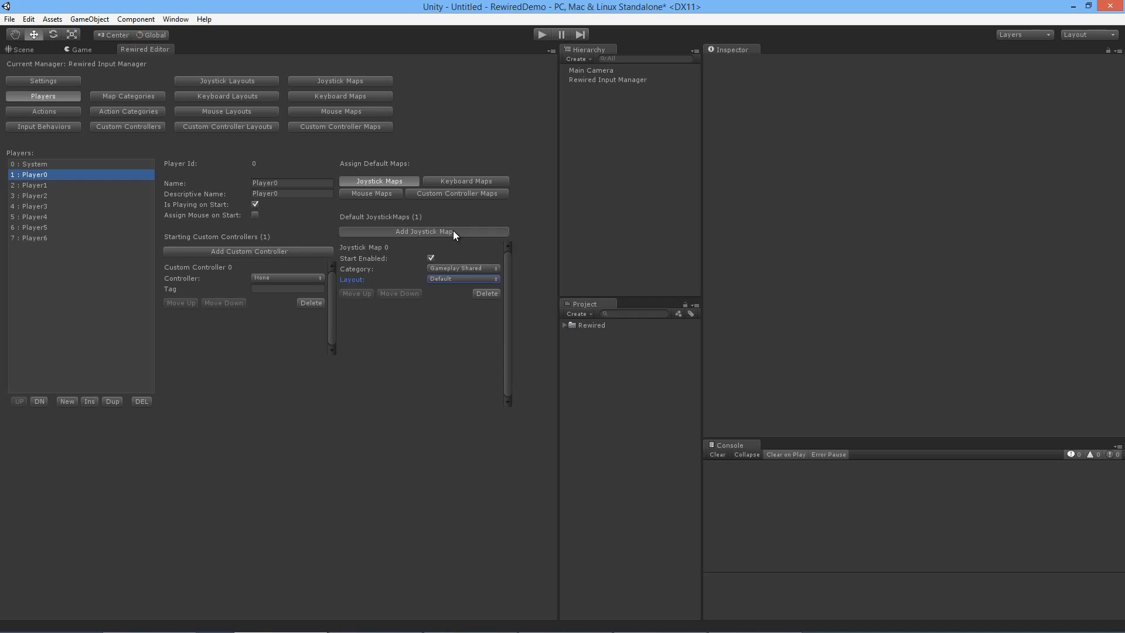
left_click(475, 332)
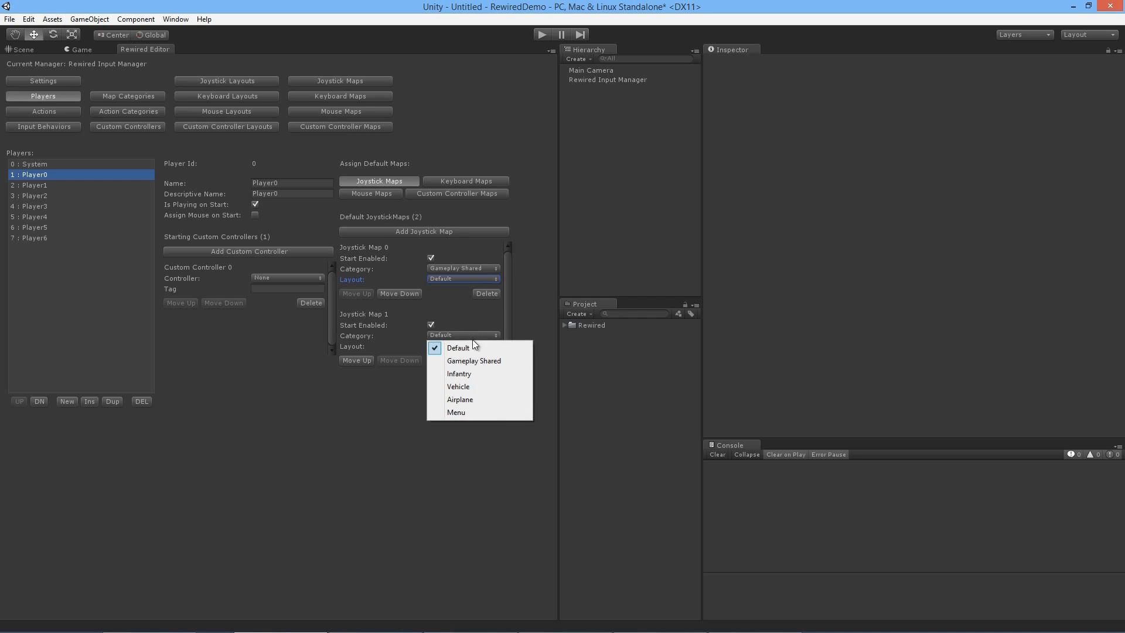
left_click(469, 370)
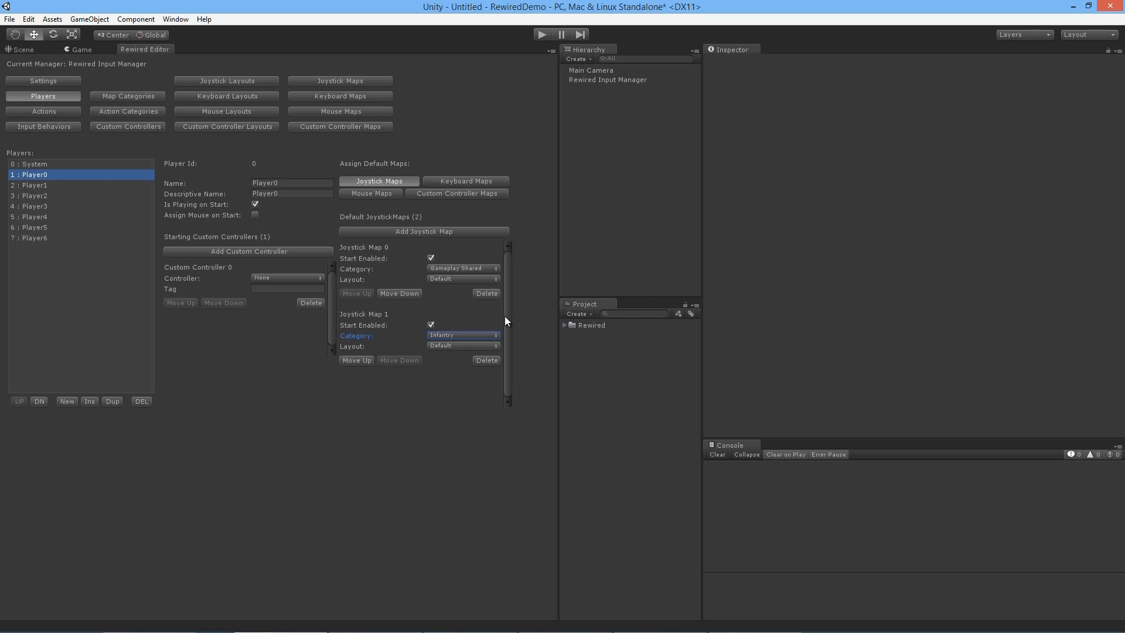
left_click(451, 230)
scroll(507, 316, "down", 2)
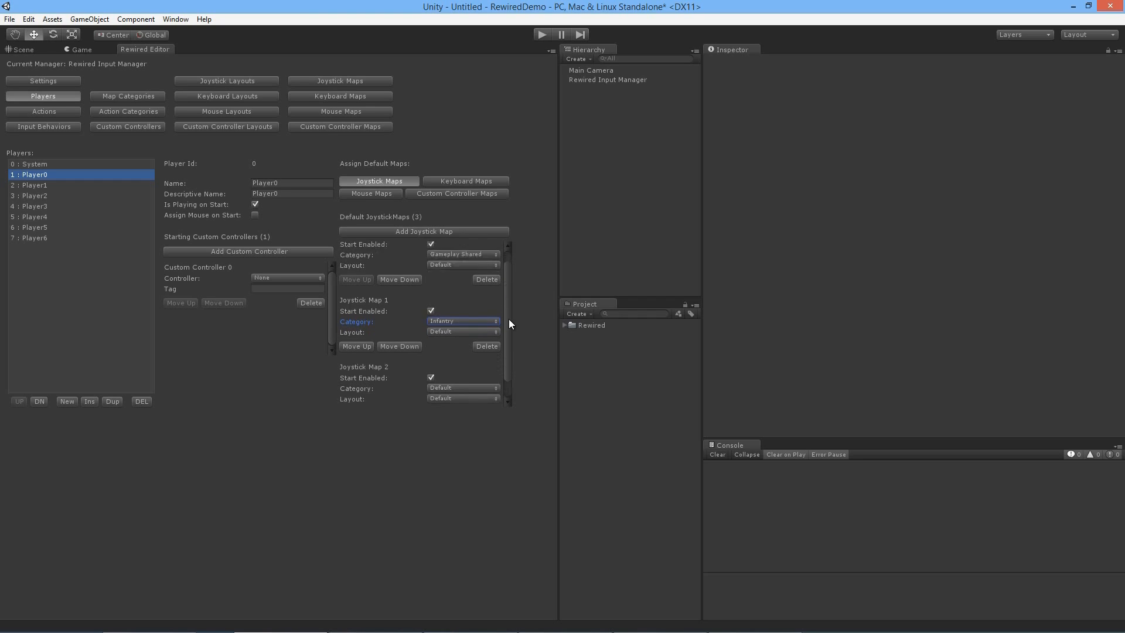
left_click(445, 365)
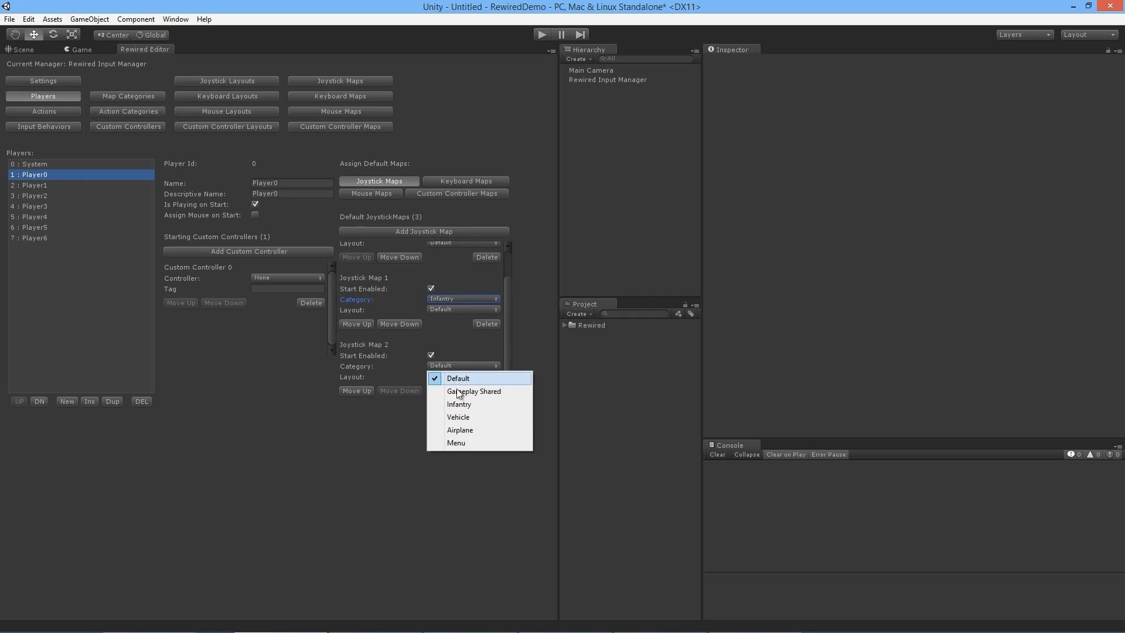
left_click(463, 418)
Step: Add an Airplane default joystick map to Player0 and disable Start Enabled for the Vehicle and Airplane maps
left_click(479, 232)
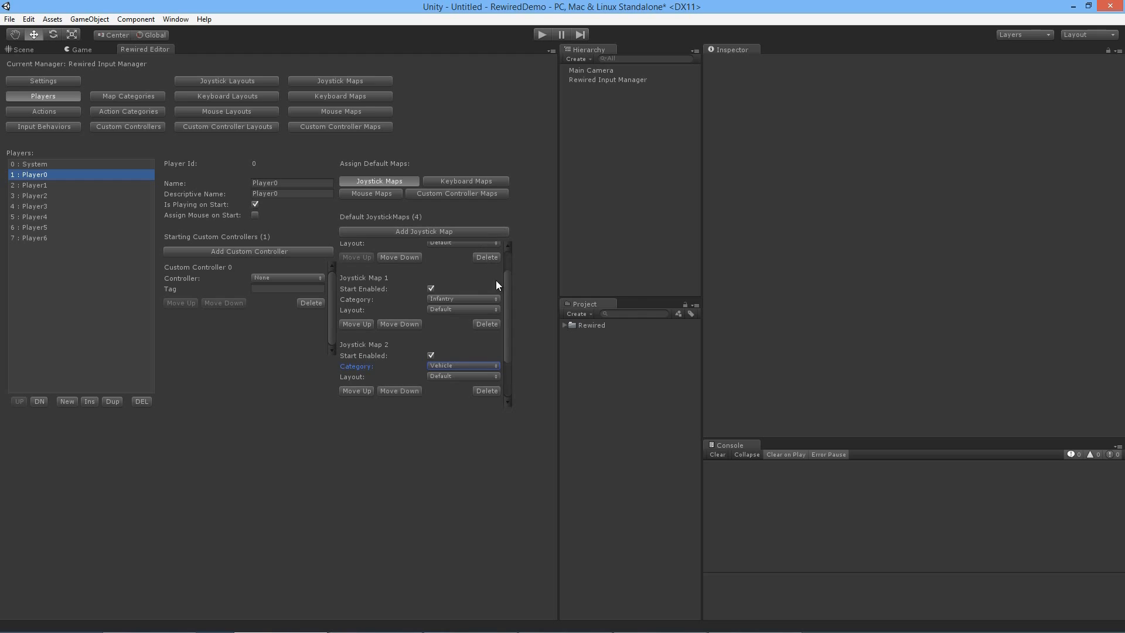
scroll(510, 349, "down", 4)
left_click(470, 365)
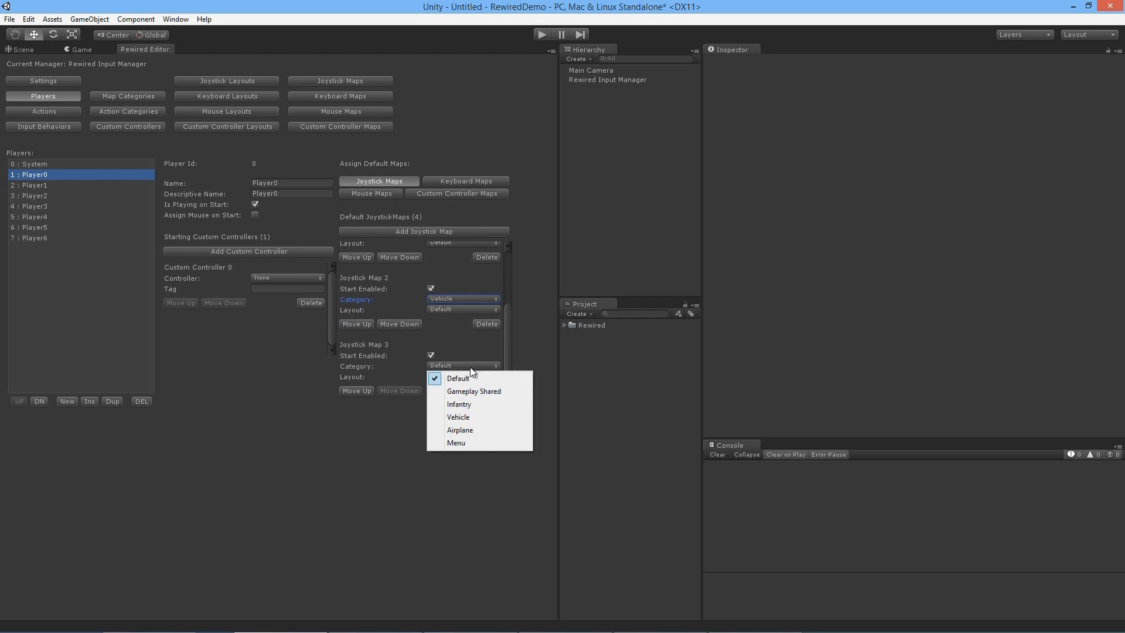
left_click(465, 429)
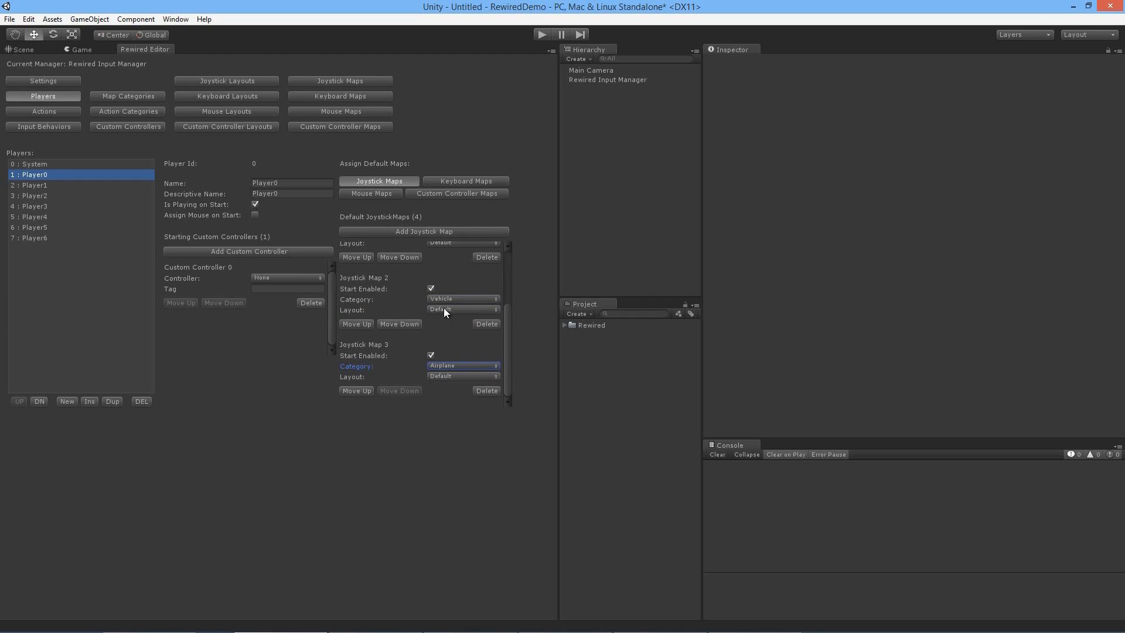
left_click(431, 289)
left_click(431, 355)
Step: Add a fifth default joystick map to Player0 and set its category to Menu
left_click_drag(506, 344, 506, 367)
left_click(440, 233)
left_click(438, 368)
left_click(456, 439)
left_click_drag(504, 368, 502, 280)
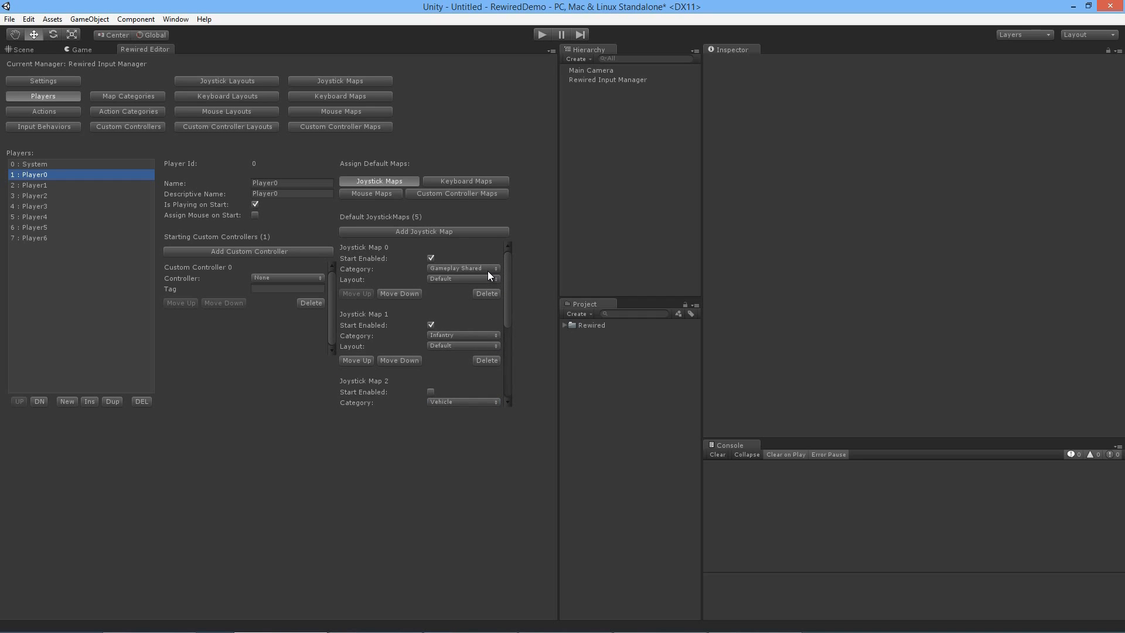
Step: Open the Rewired documentation in the browser and examine the input mapping diagram on its Controller Maps page
left_click(210, 21)
mouse_move(175, 19)
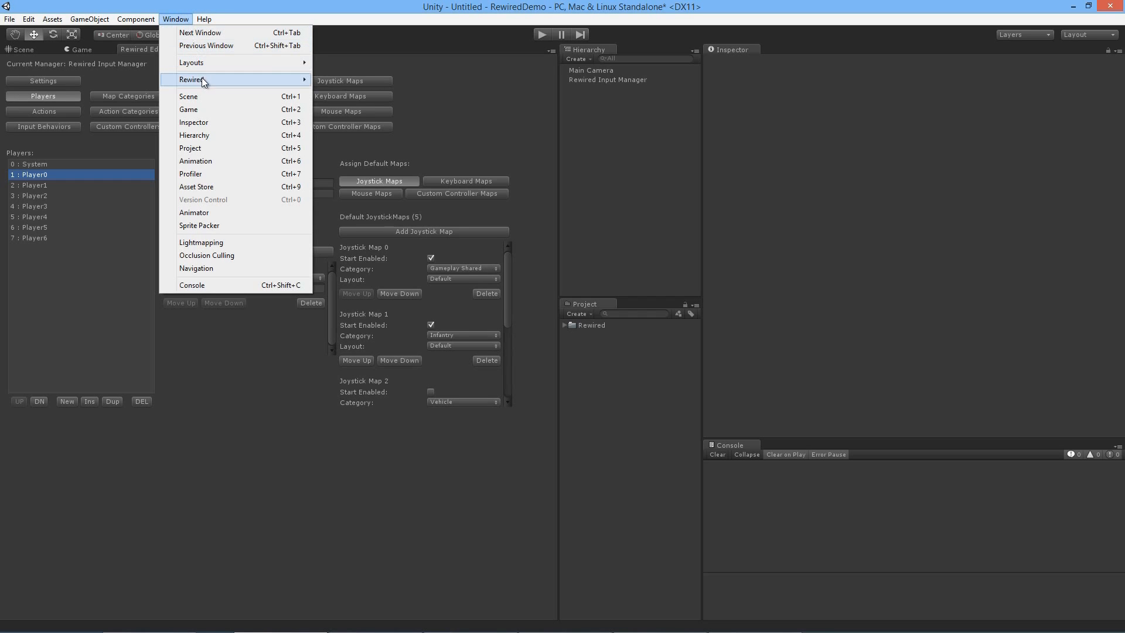
mouse_move(203, 78)
mouse_move(358, 106)
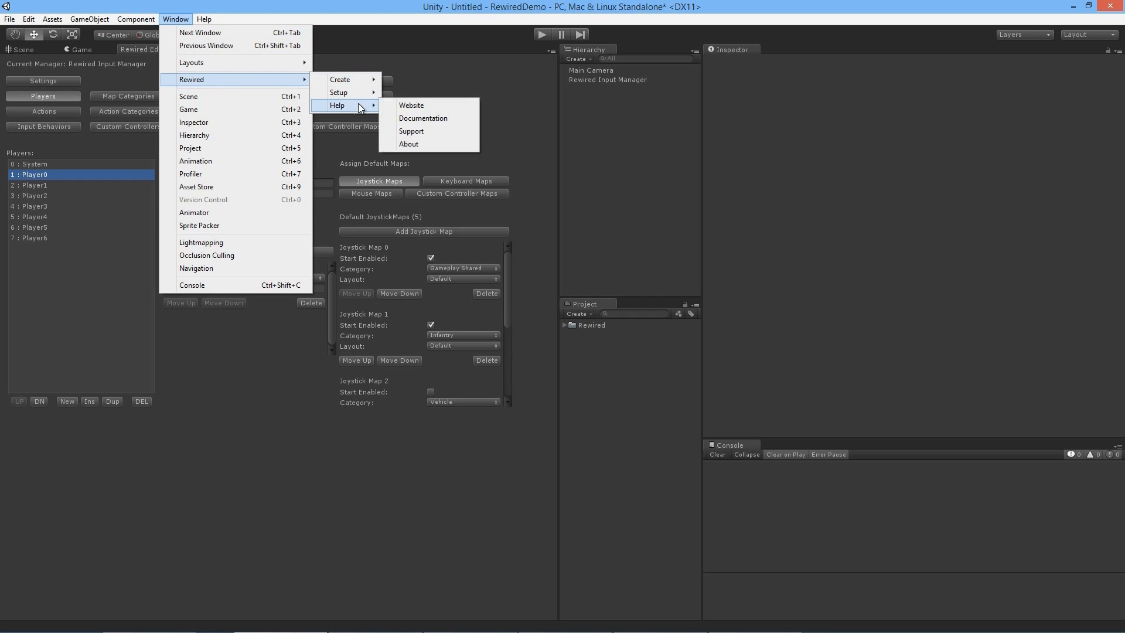
left_click(421, 118)
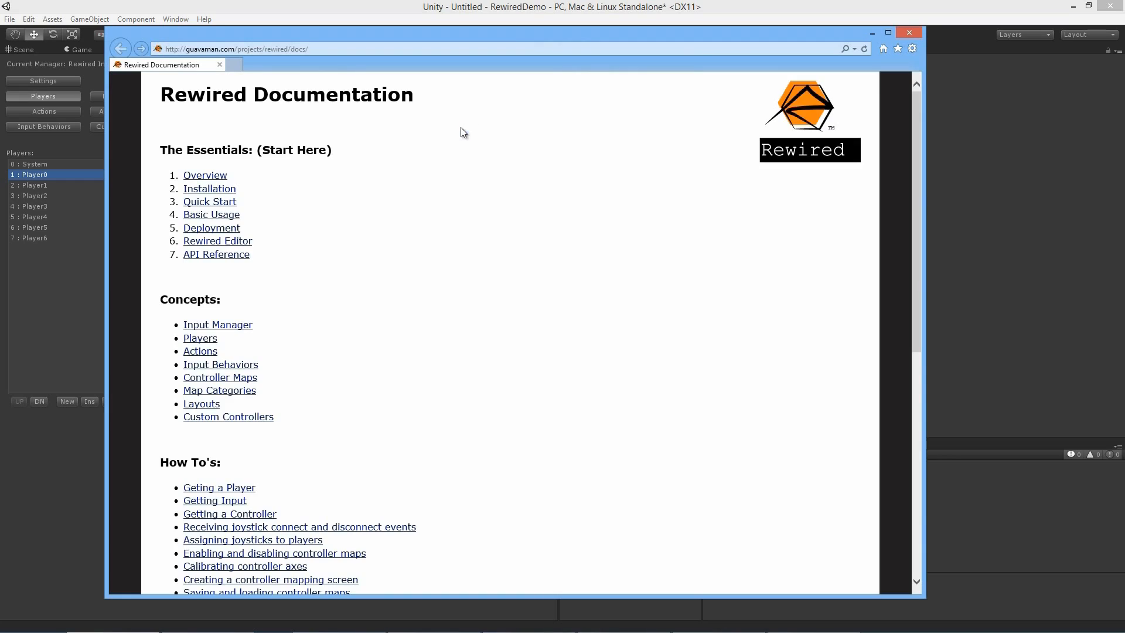
left_click(246, 378)
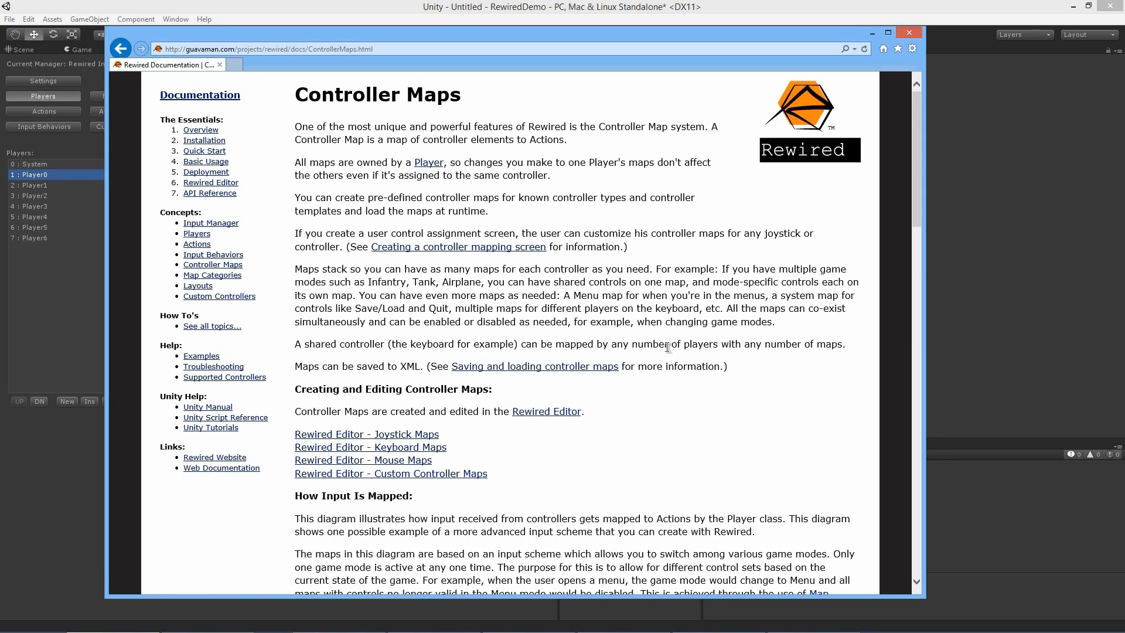
scroll(666, 368, "down", 5)
scroll(703, 381, "down", 5)
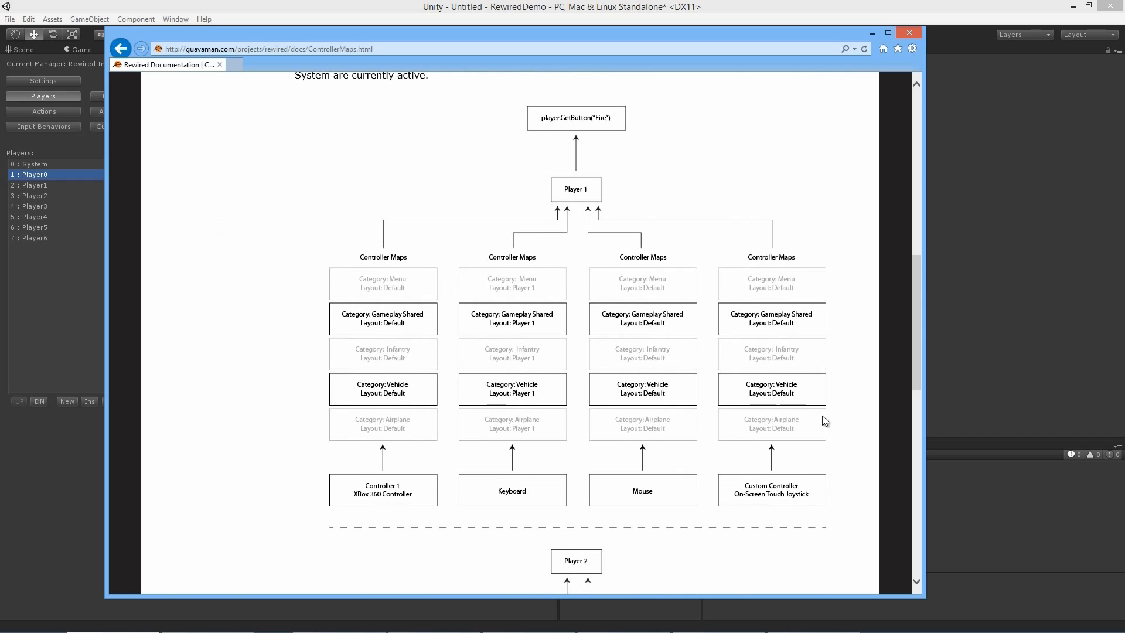
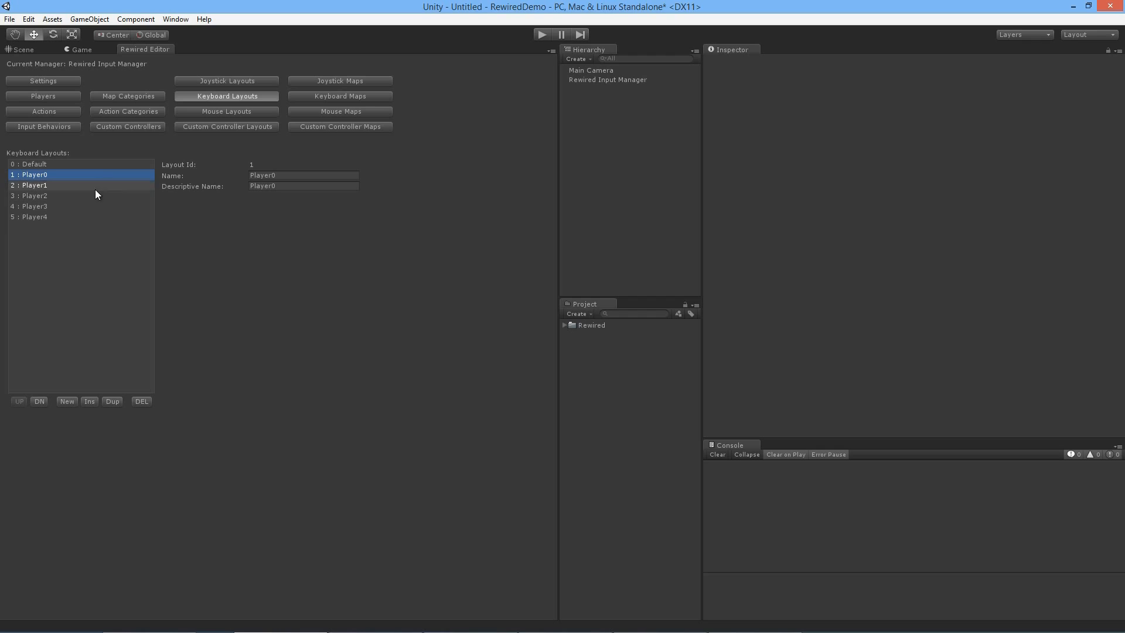
Step: Delete the existing keyboard map for the Default category and Default layout
left_click(341, 96)
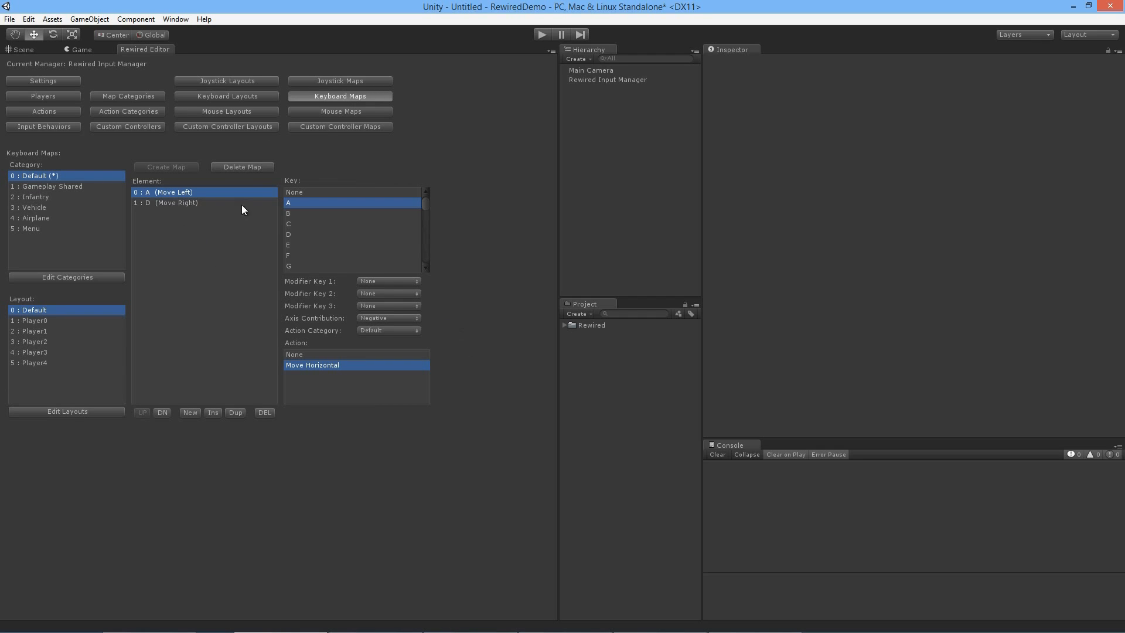
left_click(263, 167)
left_click(583, 344)
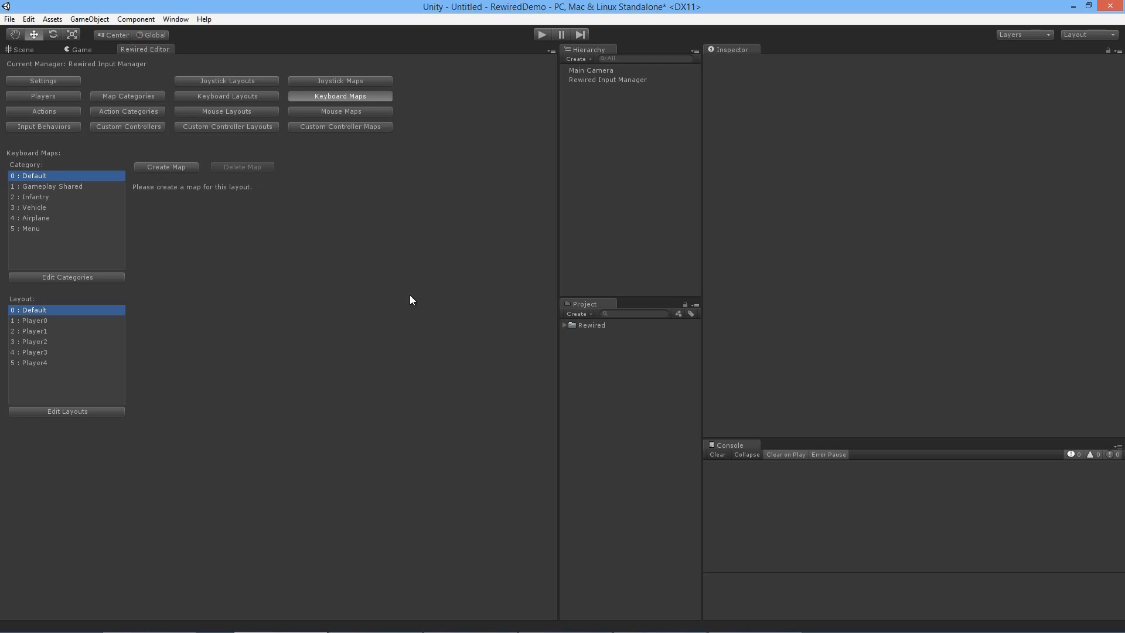
Step: Create a keyboard map for the Gameplay Shared category in the Player0 layout
left_click(71, 188)
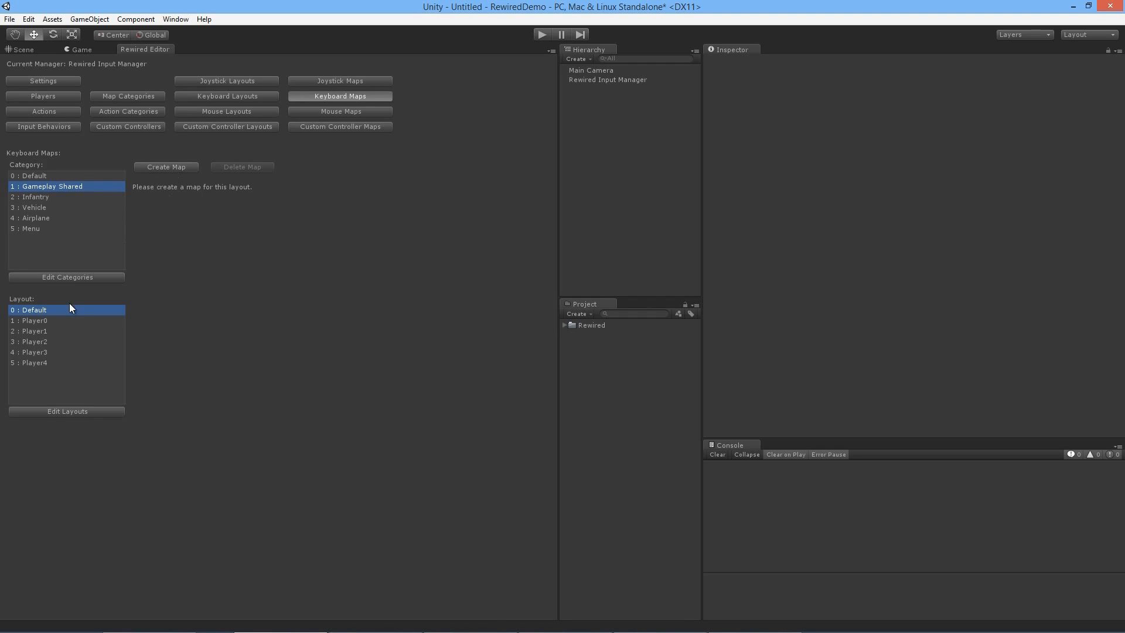
left_click(72, 320)
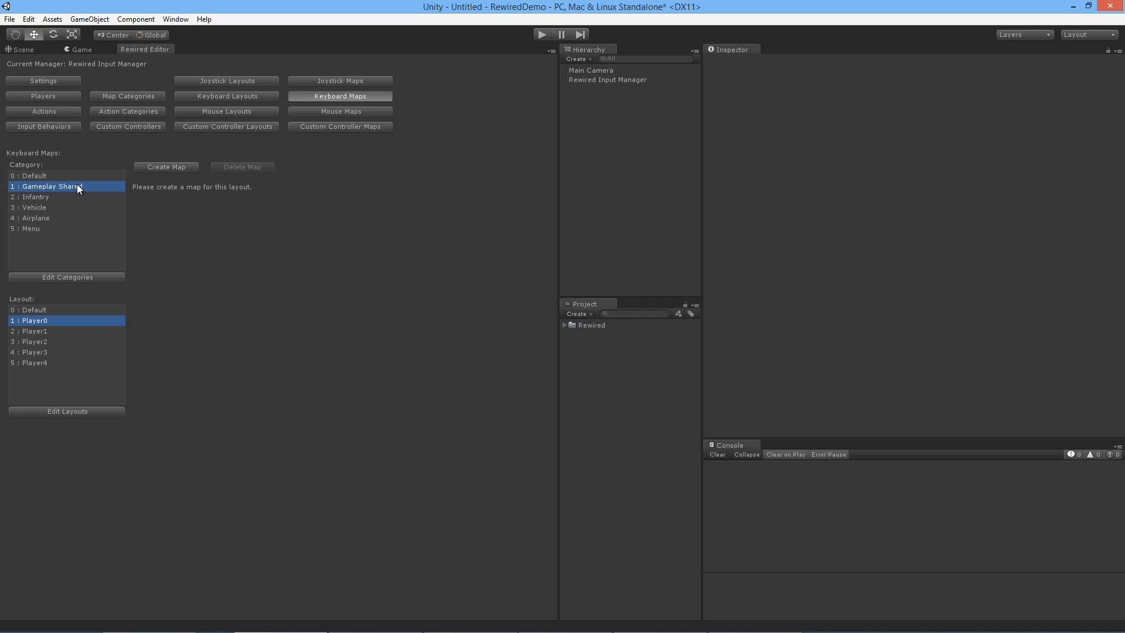
left_click(157, 168)
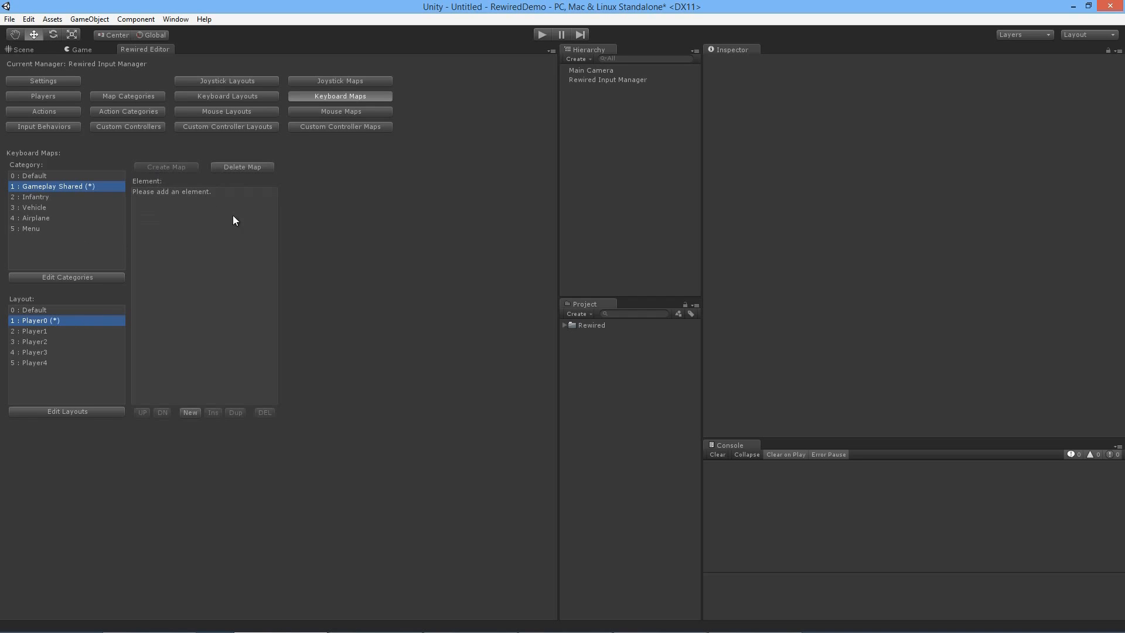
Step: Add an element to the Gameplay Shared keyboard map that binds Left Control to the Gameplay Shared action Fire
left_click(200, 411)
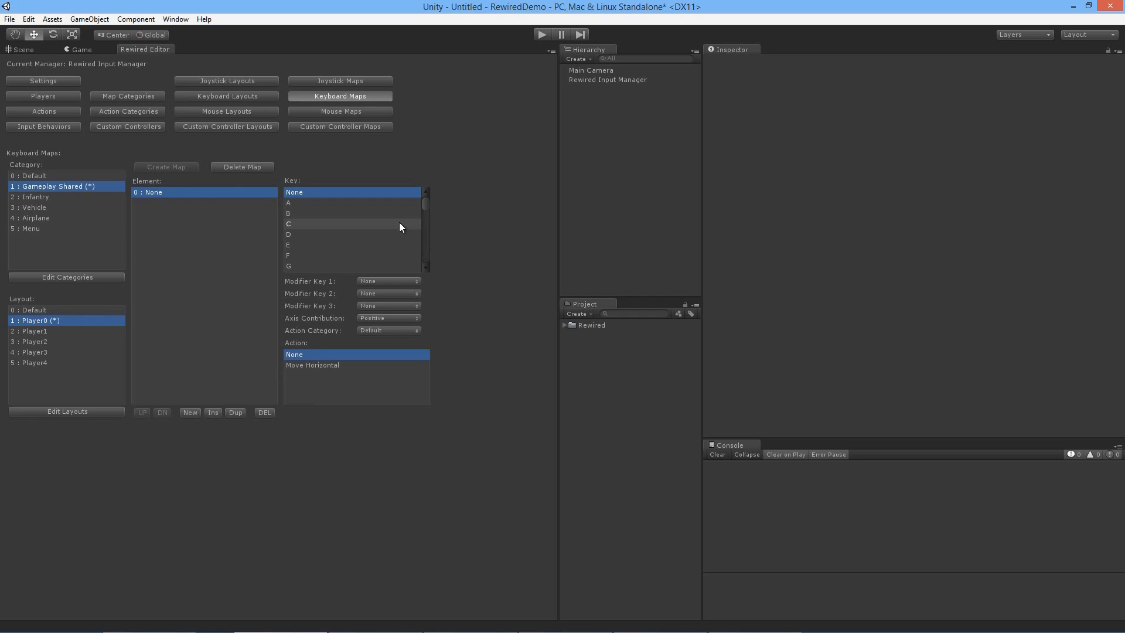
left_click_drag(426, 205, 406, 256)
scroll(346, 235, "up", 3)
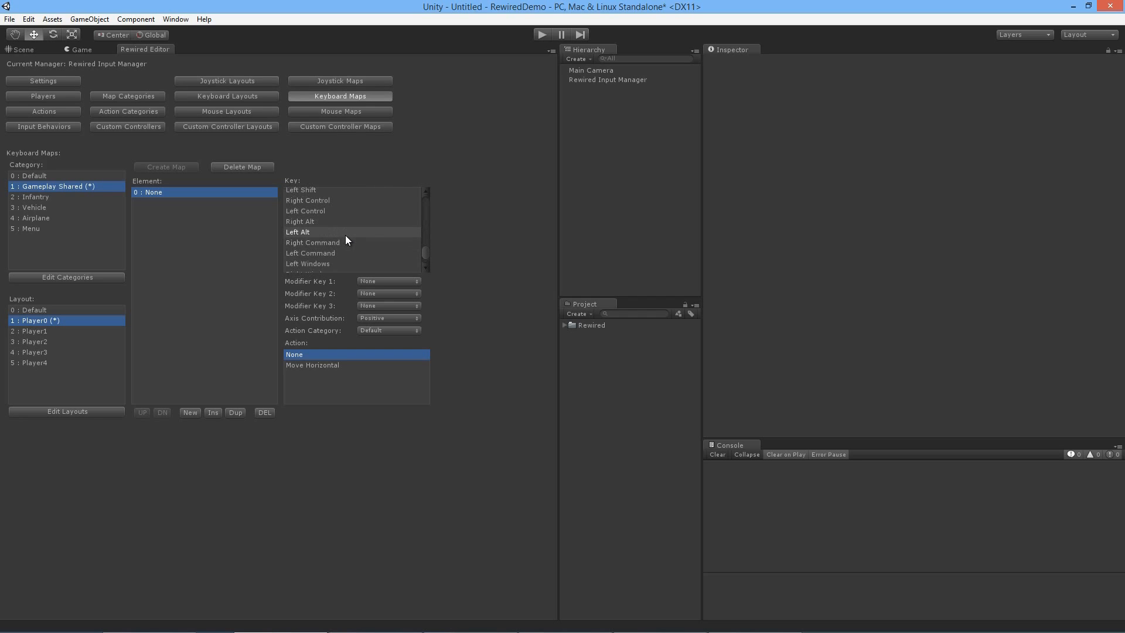
left_click(328, 211)
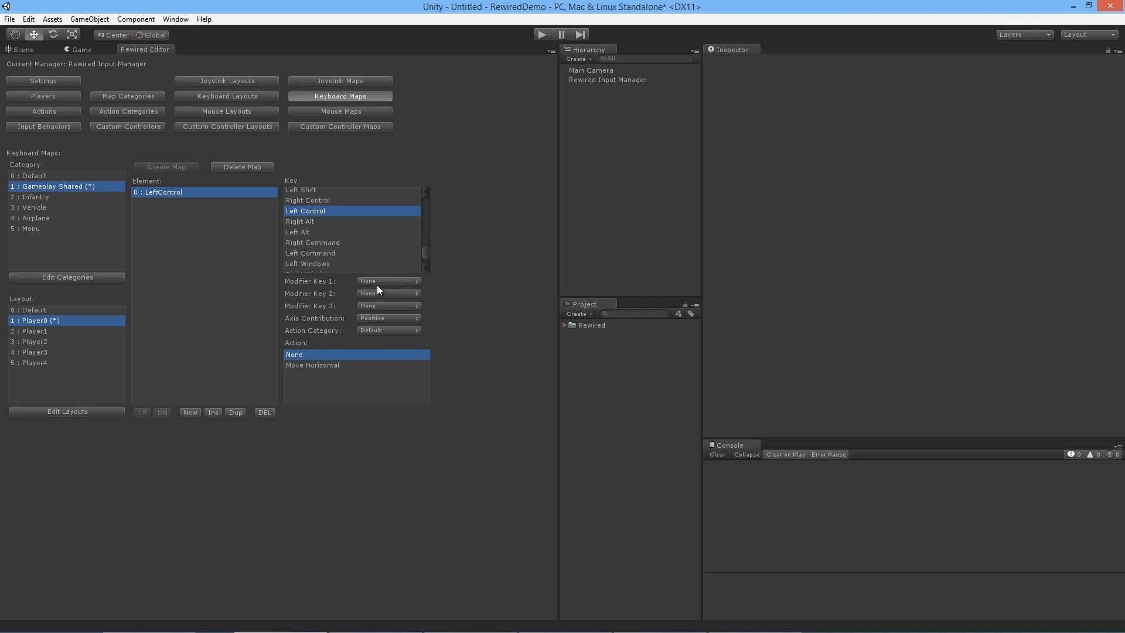
left_click(378, 282)
left_click(463, 279)
left_click(367, 329)
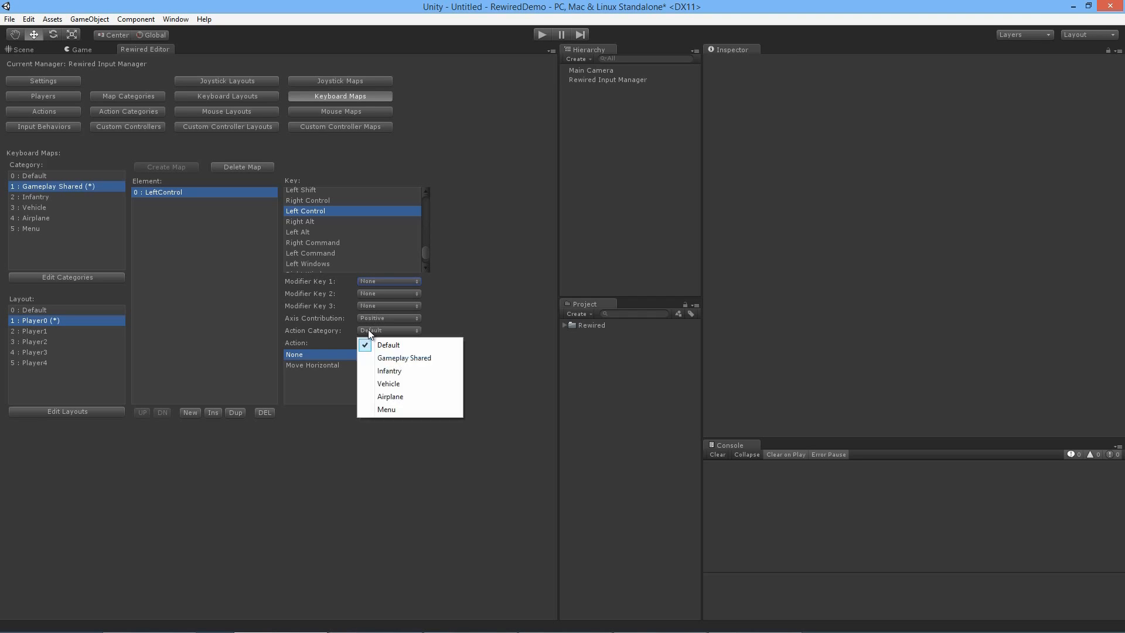
left_click(393, 358)
left_click(317, 366)
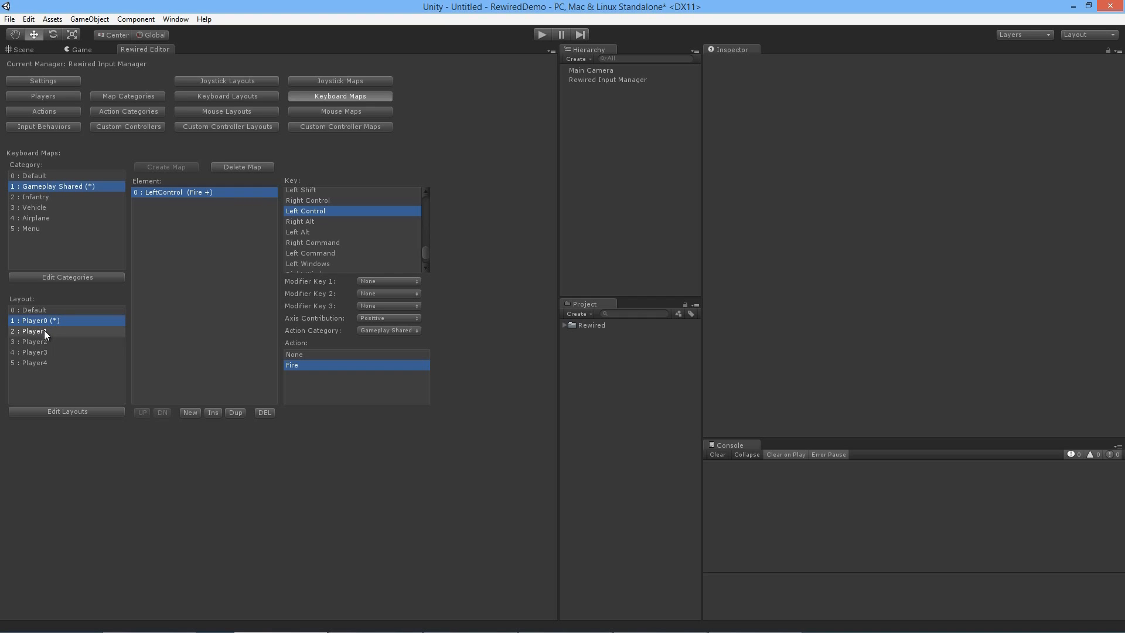
Step: Create an Infantry keyboard map in the Player0 layout and add an element binding Space to the Infantry action Jump
left_click(78, 199)
left_click(164, 169)
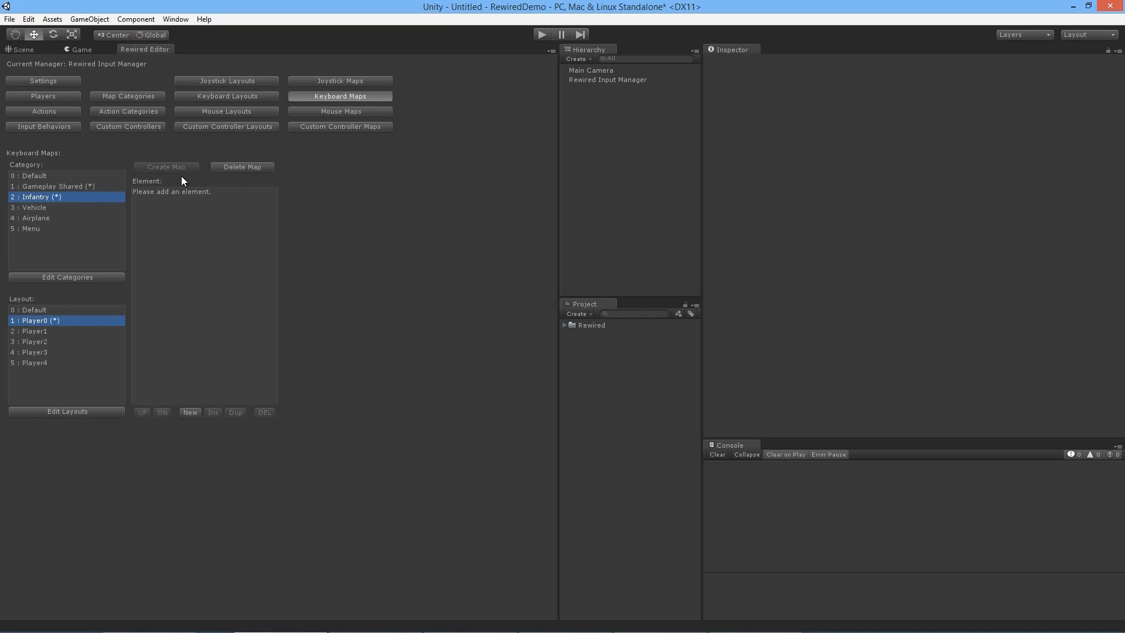
left_click(193, 413)
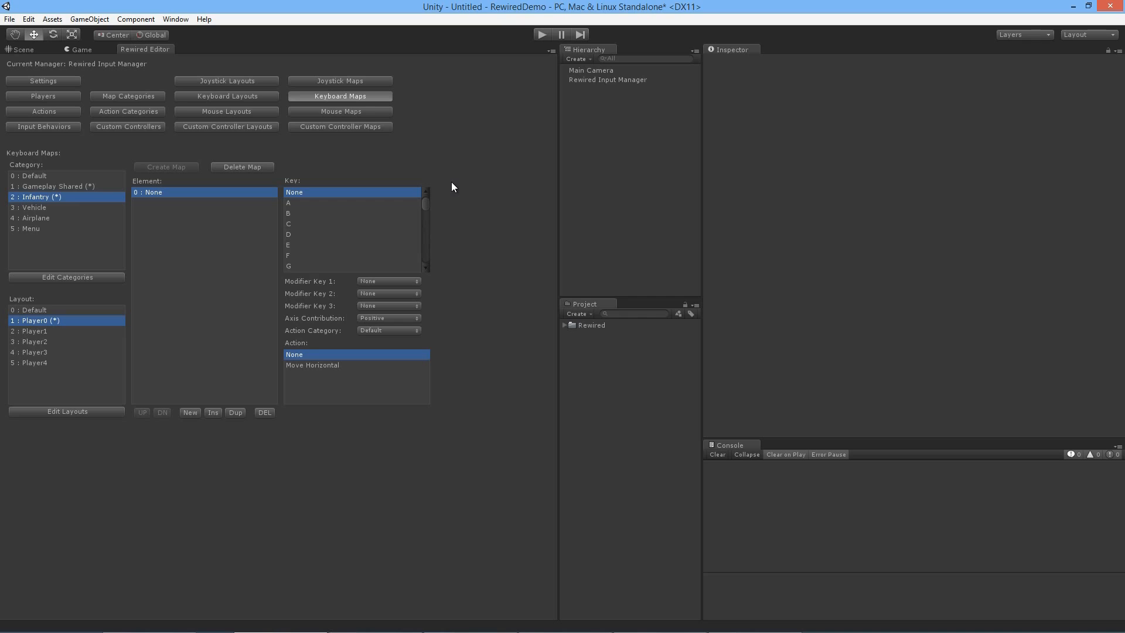
scroll(410, 240, "down", 3)
scroll(412, 240, "down", 10)
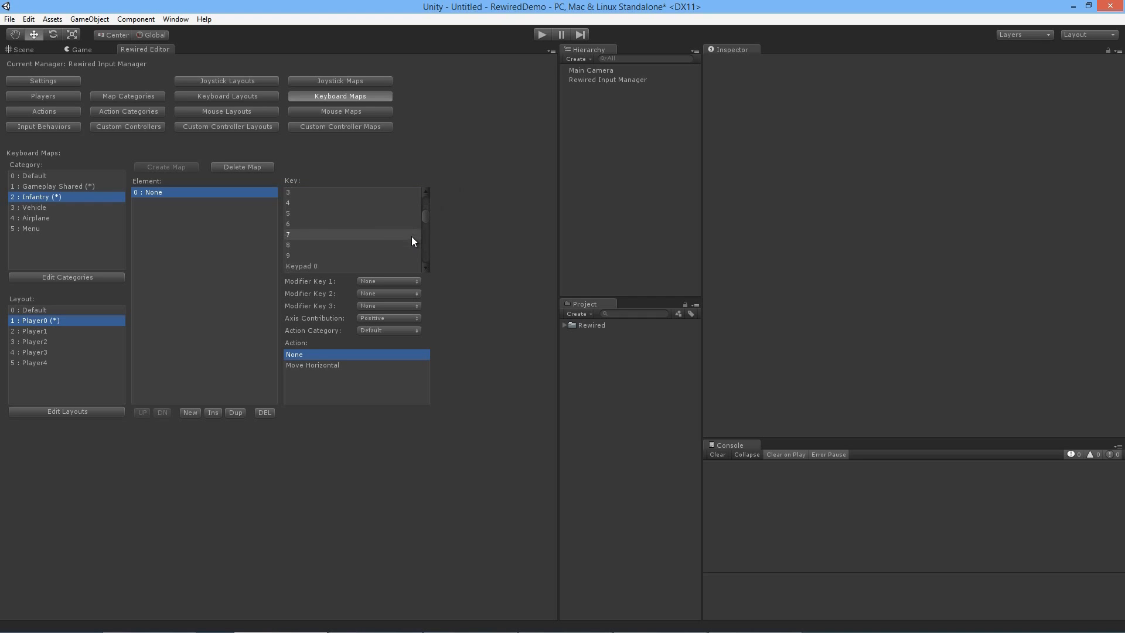
left_click(396, 202)
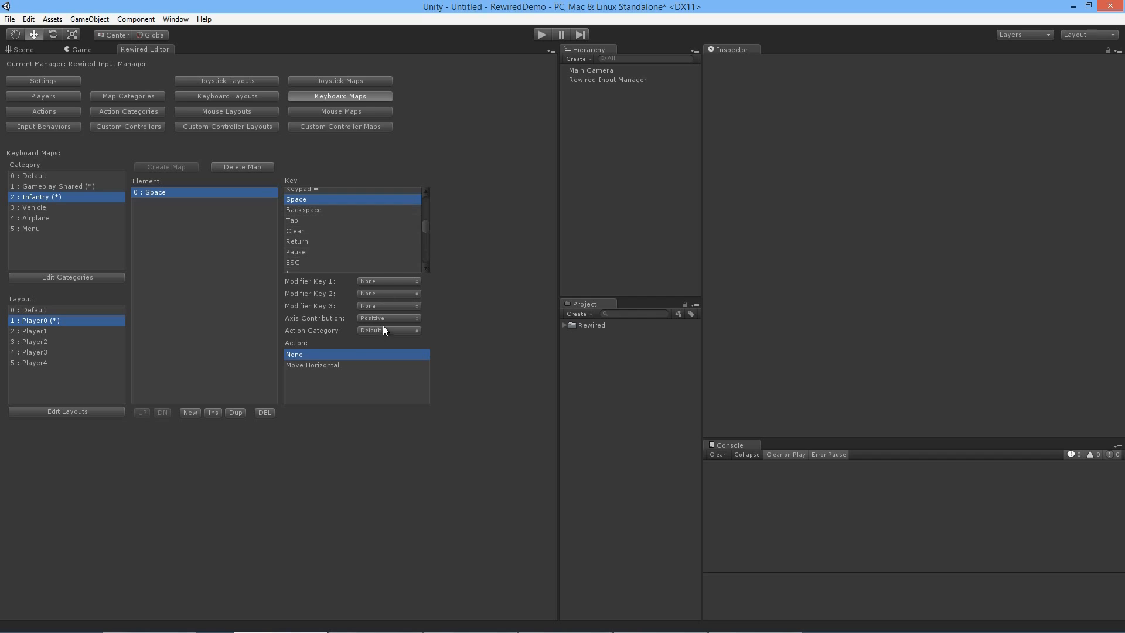
left_click(410, 332)
left_click(409, 370)
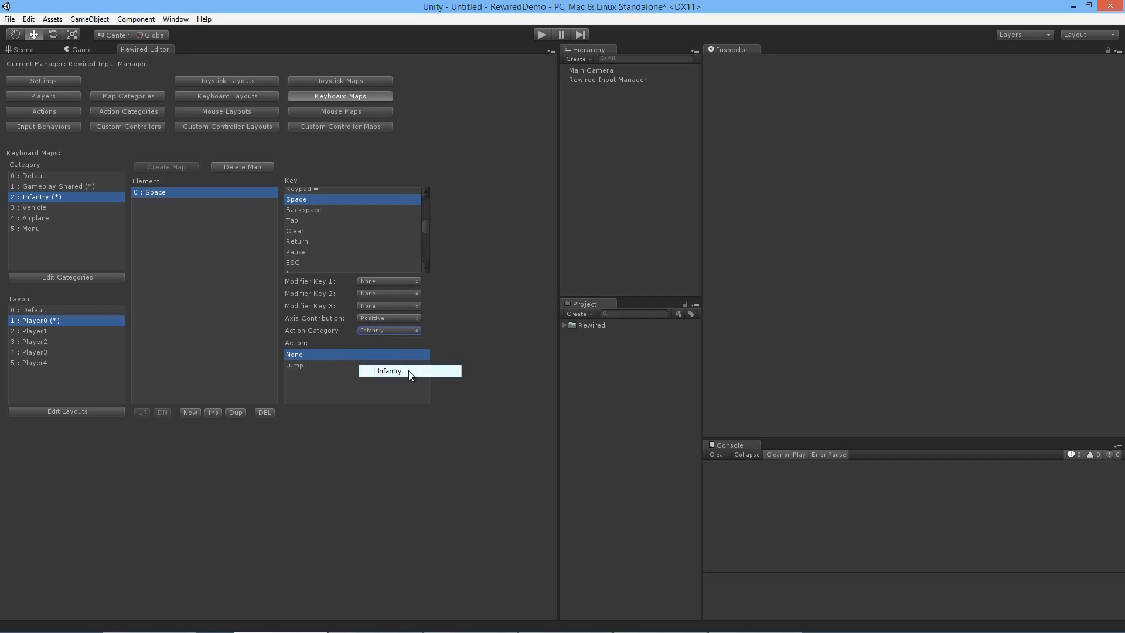
left_click(301, 366)
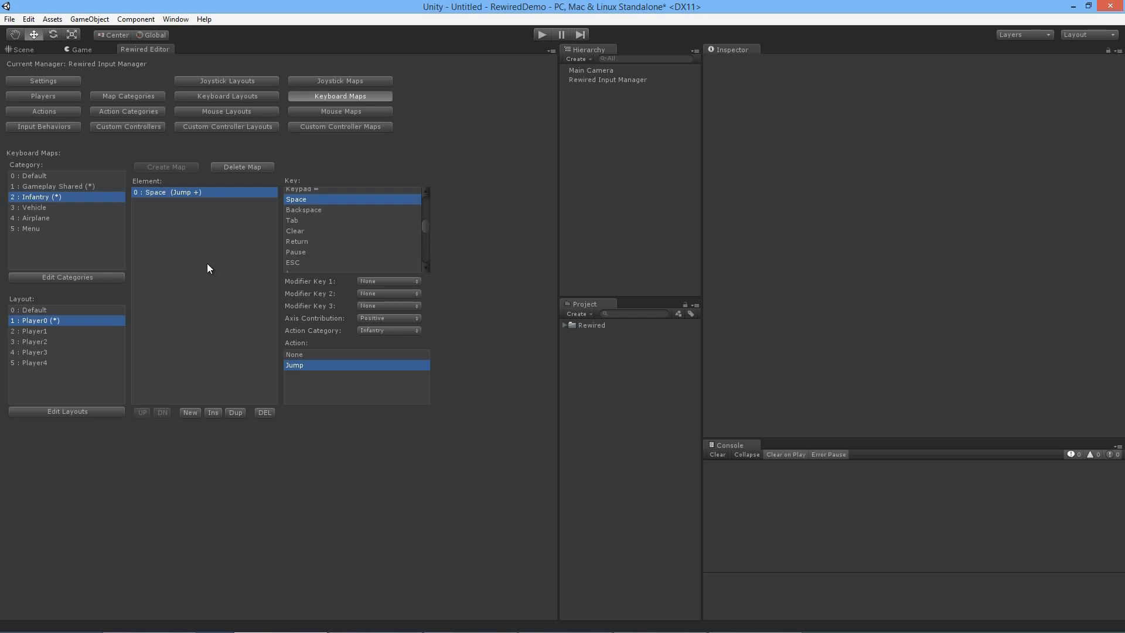
Step: Create a Vehicle keyboard map in the Player0 layout with one element for Accelerate and one for Brake
left_click(93, 208)
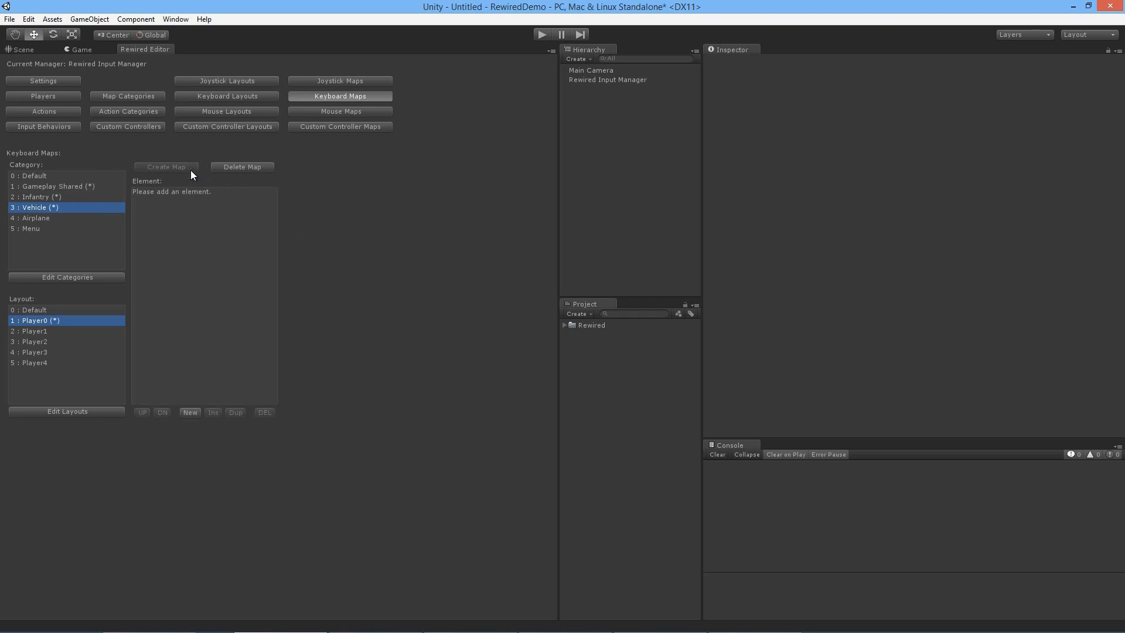
left_click(191, 413)
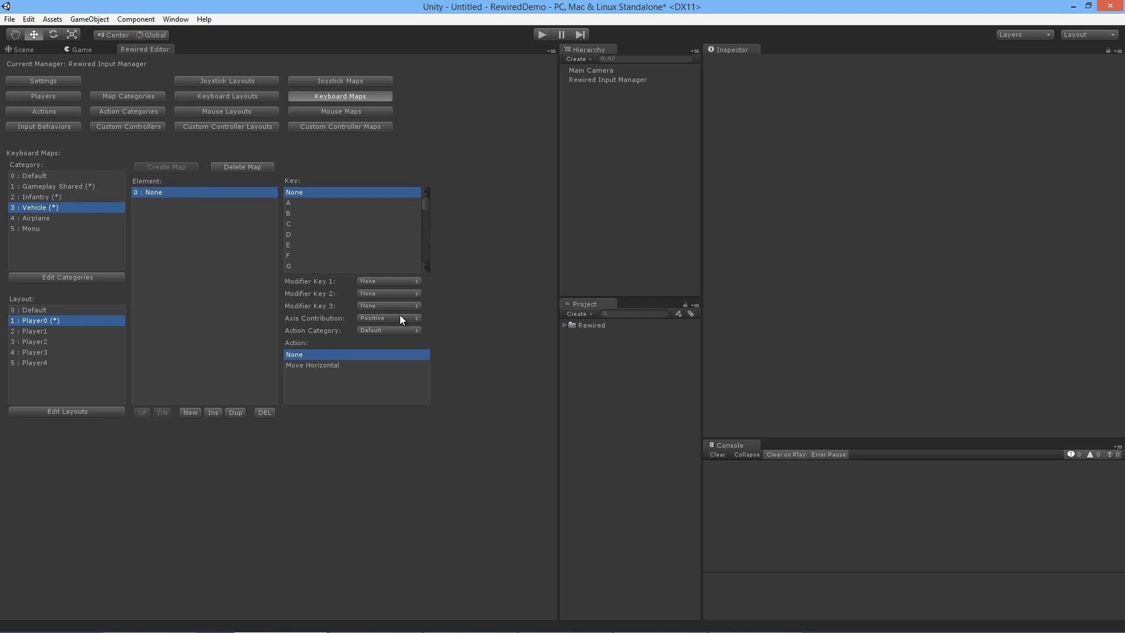
left_click(392, 331)
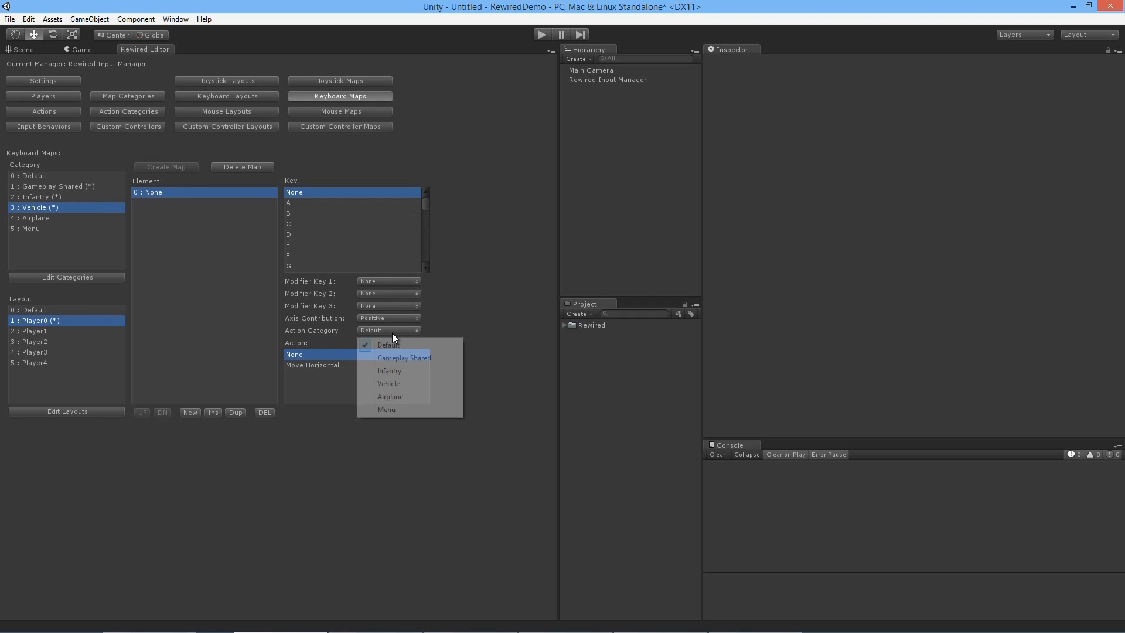
left_click(398, 382)
left_click(320, 365)
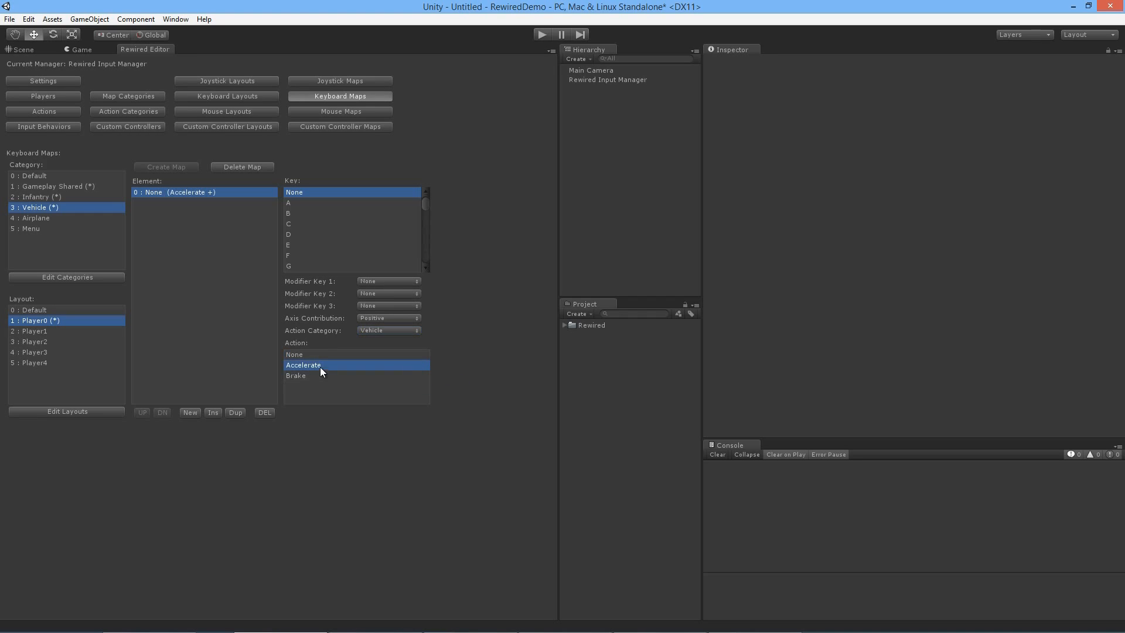
left_click(191, 412)
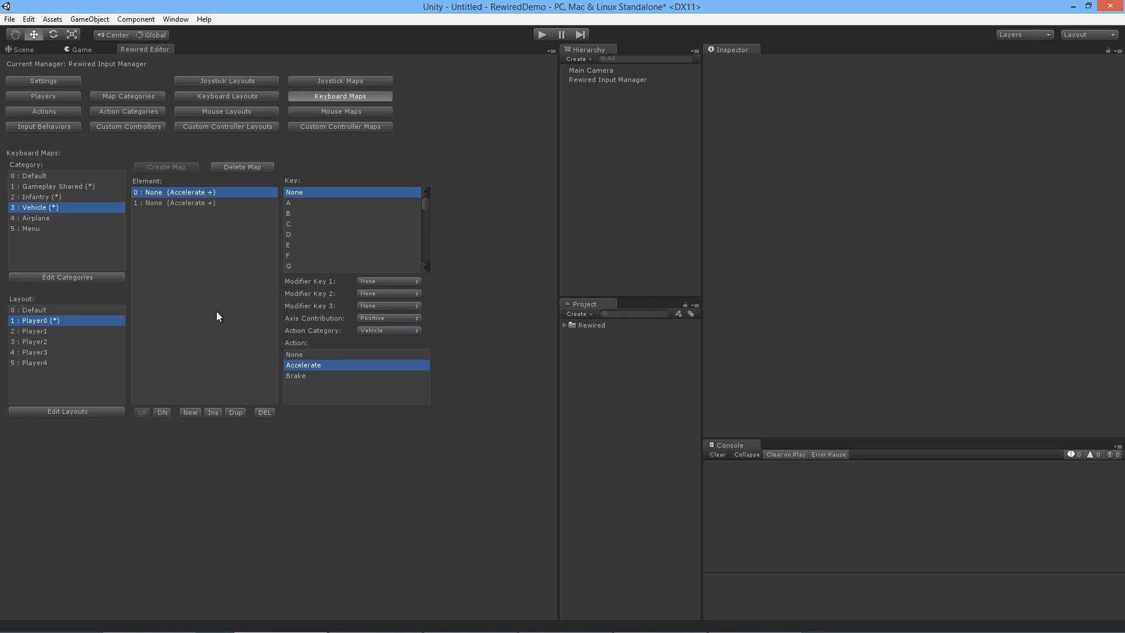
left_click(195, 203)
left_click(325, 375)
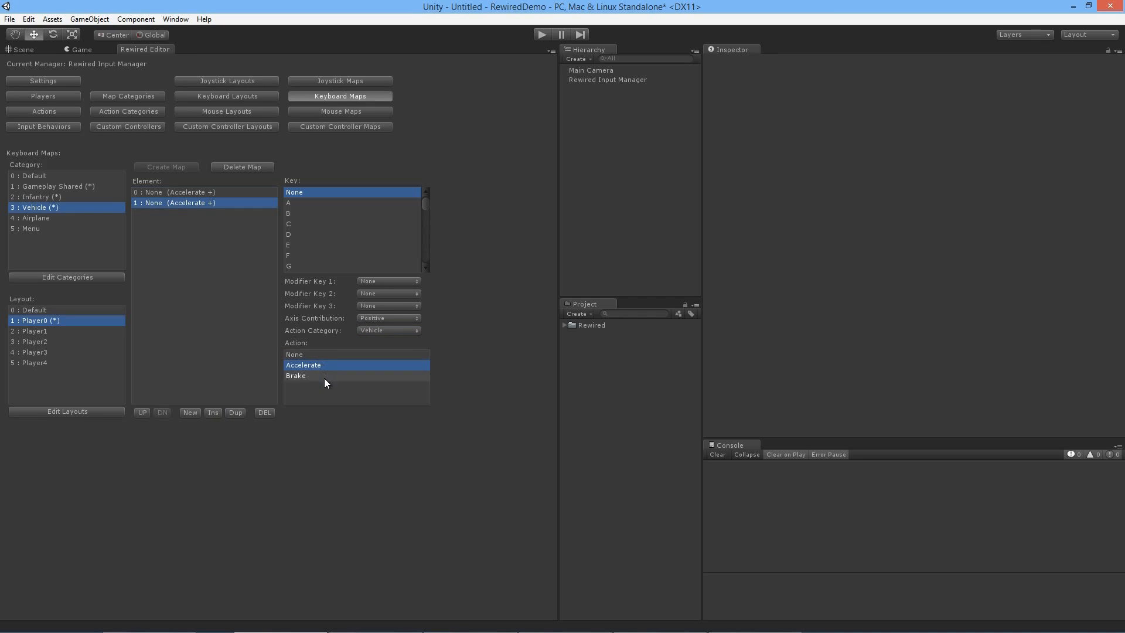
Step: Assign the Z key to Accelerate and the X key to Brake in the Vehicle keyboard map
left_click(209, 192)
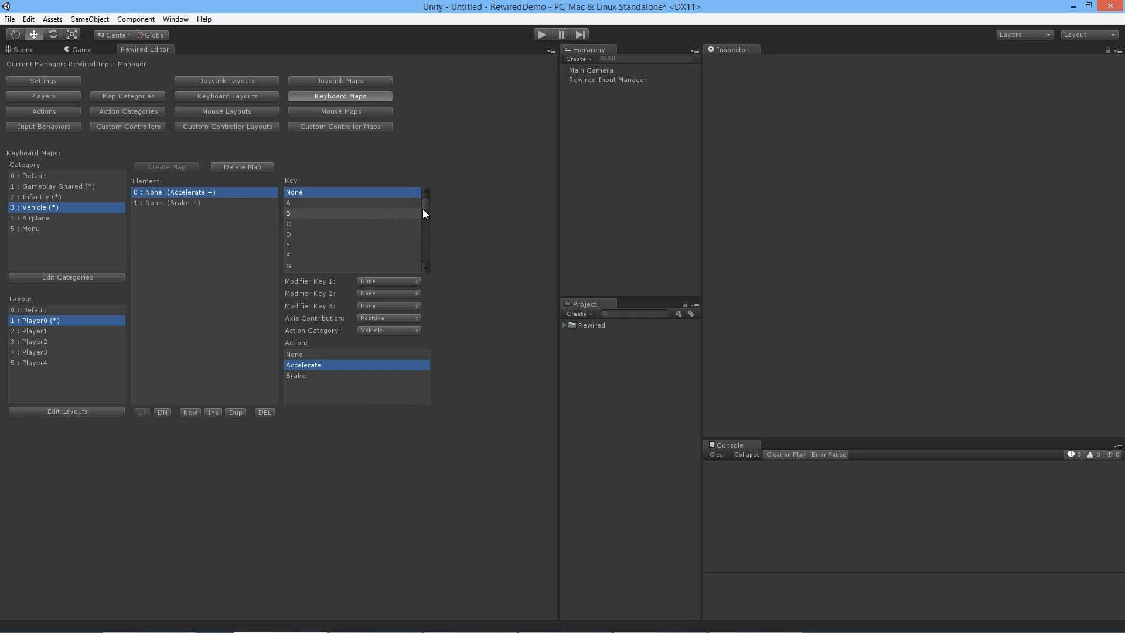
scroll(415, 216, "down", 10)
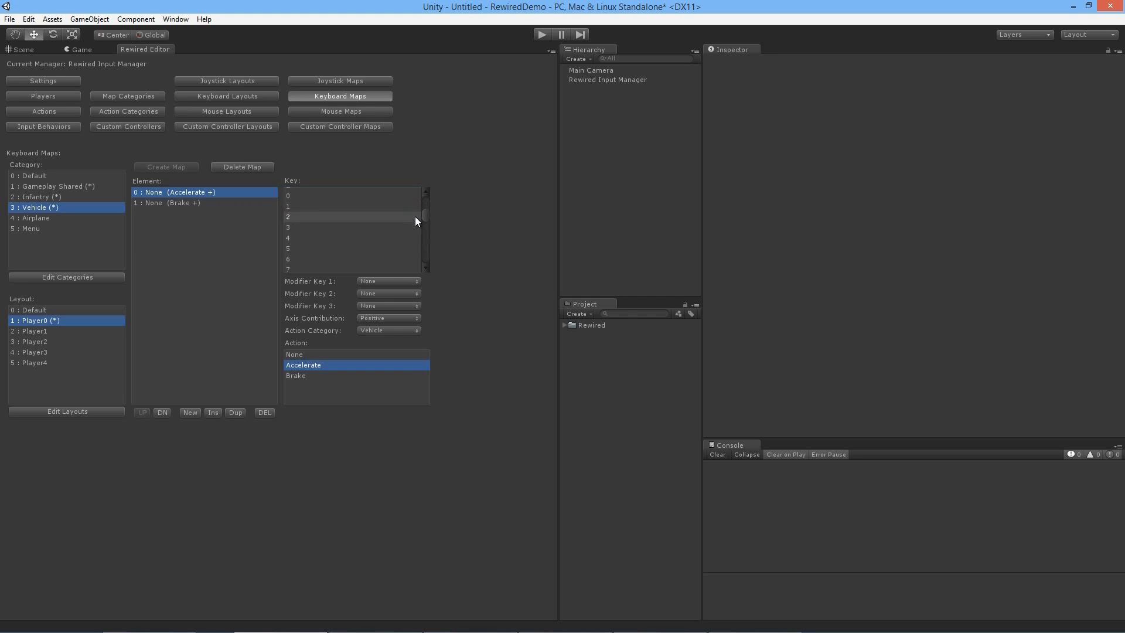
scroll(414, 217, "up", 3)
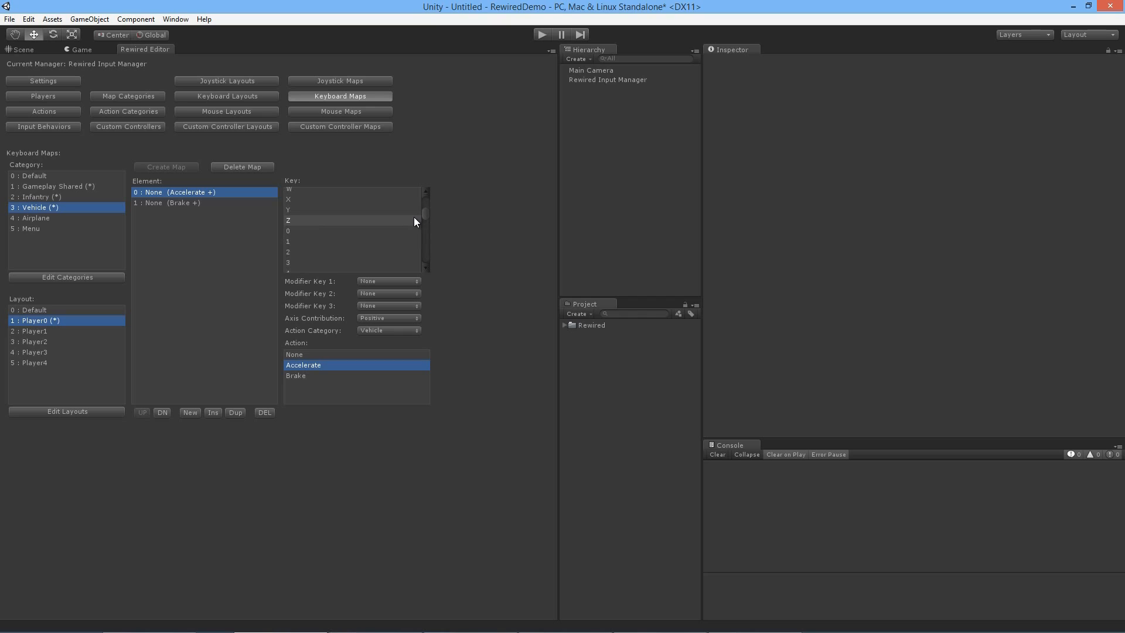
left_click(335, 226)
left_click(191, 203)
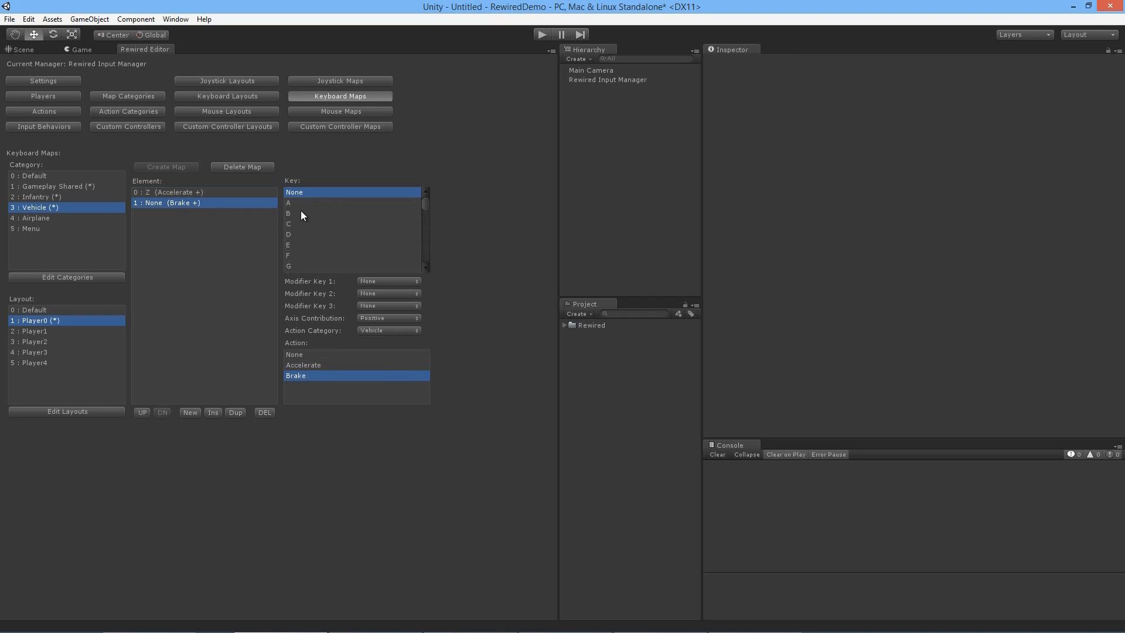
scroll(340, 230, "down", 6)
scroll(341, 229, "down", 1)
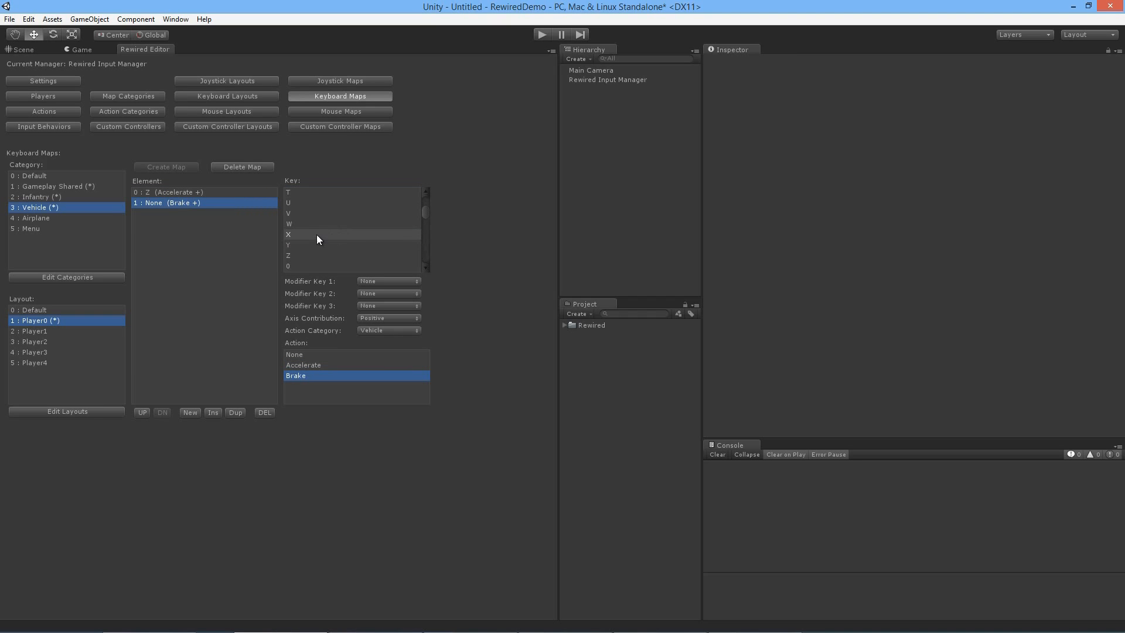
left_click(313, 234)
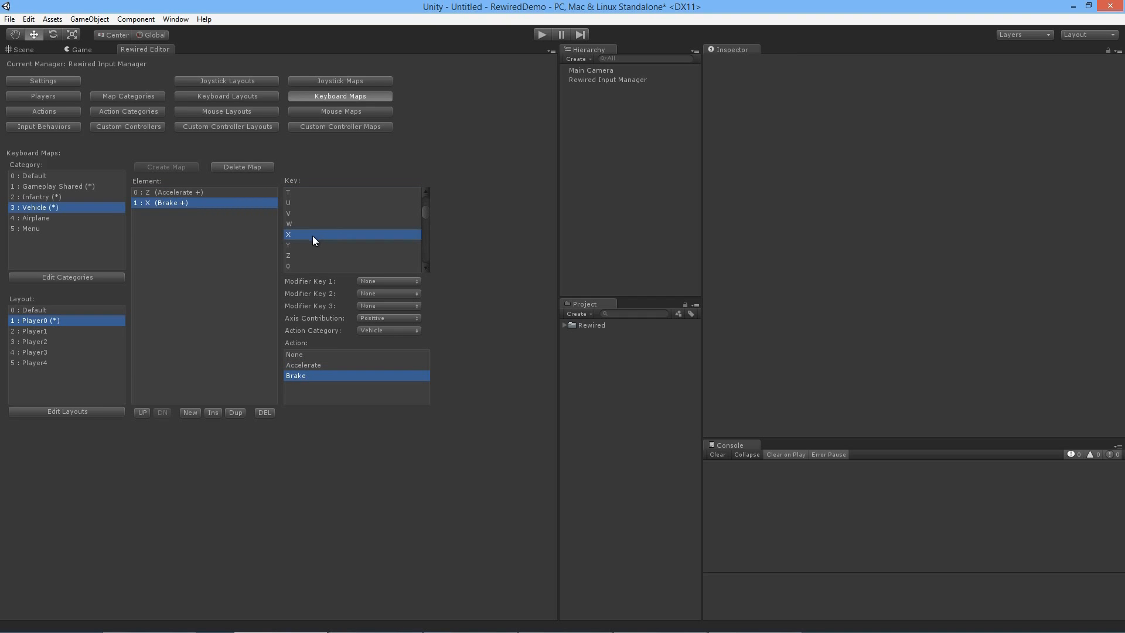
Step: Create an Airplane keyboard map in the Player0 layout and add an element for the Airplane action Change Altitude
left_click(110, 221)
left_click(186, 167)
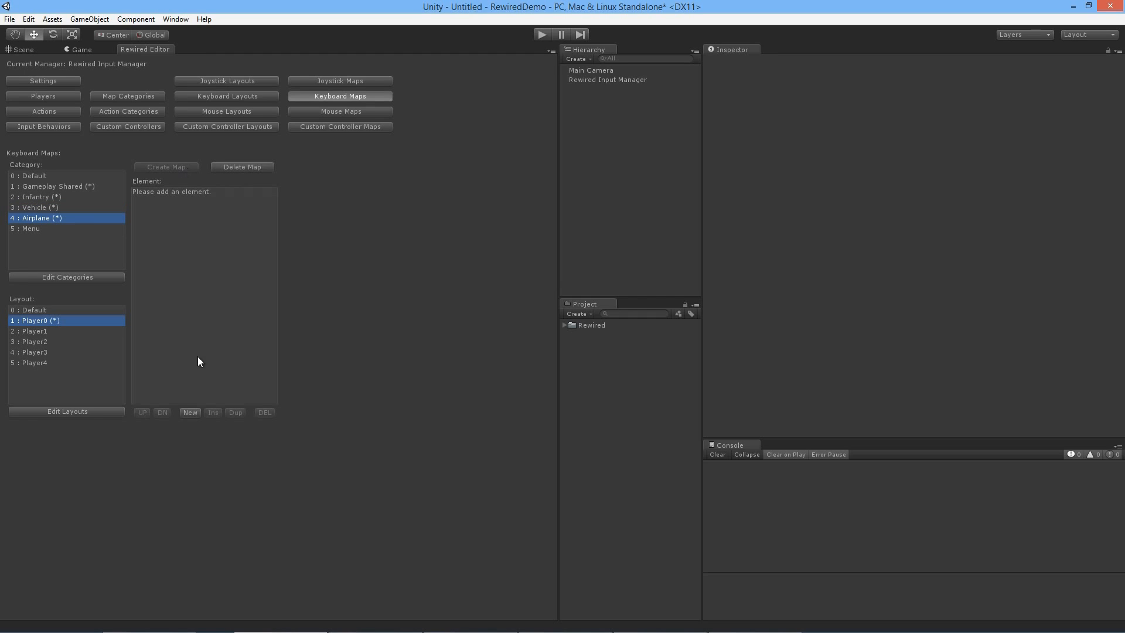
left_click(190, 413)
left_click(396, 329)
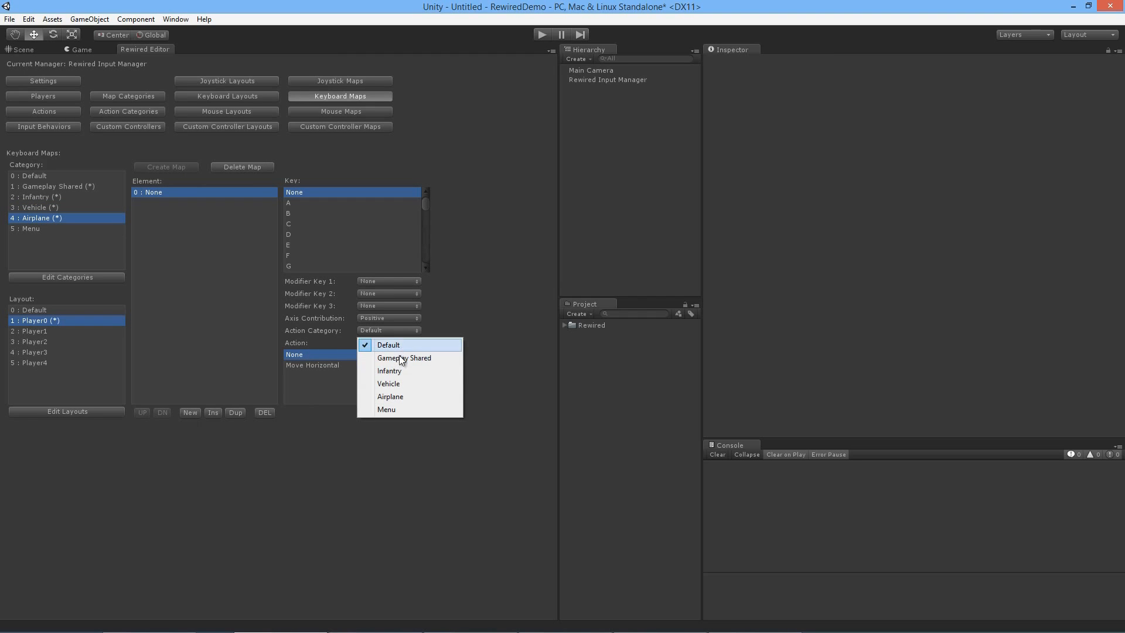
left_click(400, 394)
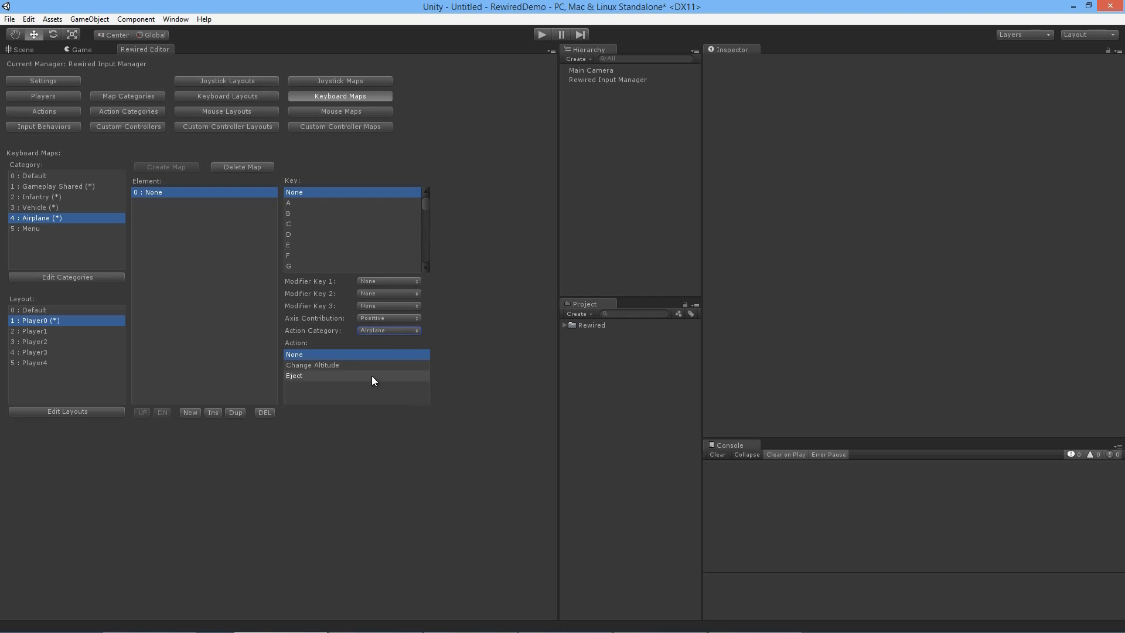
left_click(348, 365)
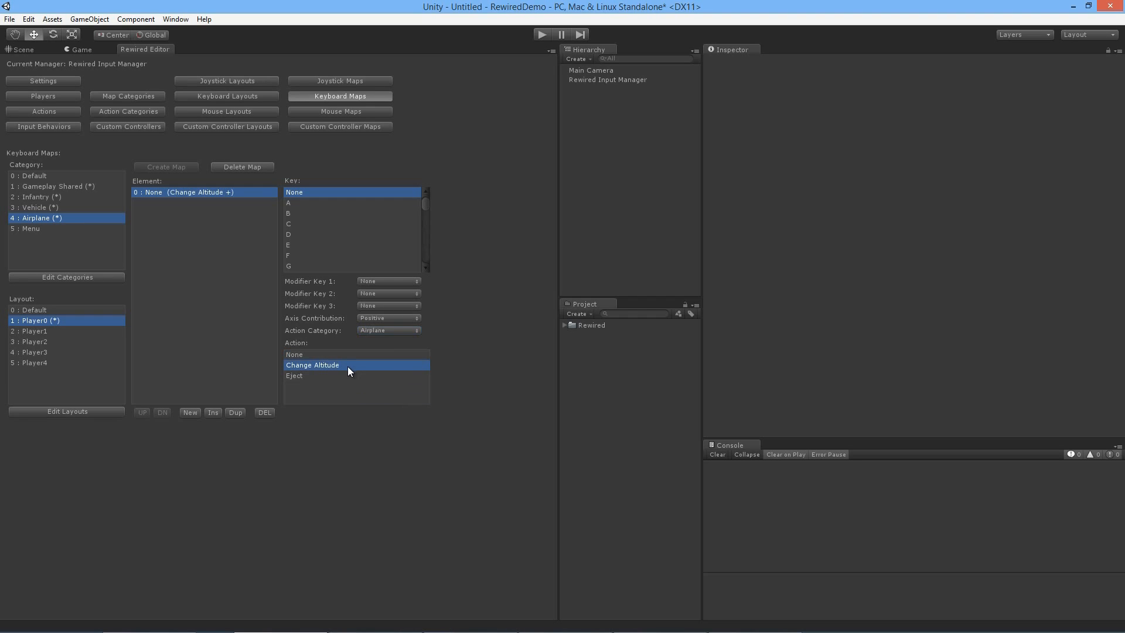
Step: Add a second element to the Airplane keyboard map and set its action to Eject from the Airplane category
left_click(197, 412)
left_click(185, 203)
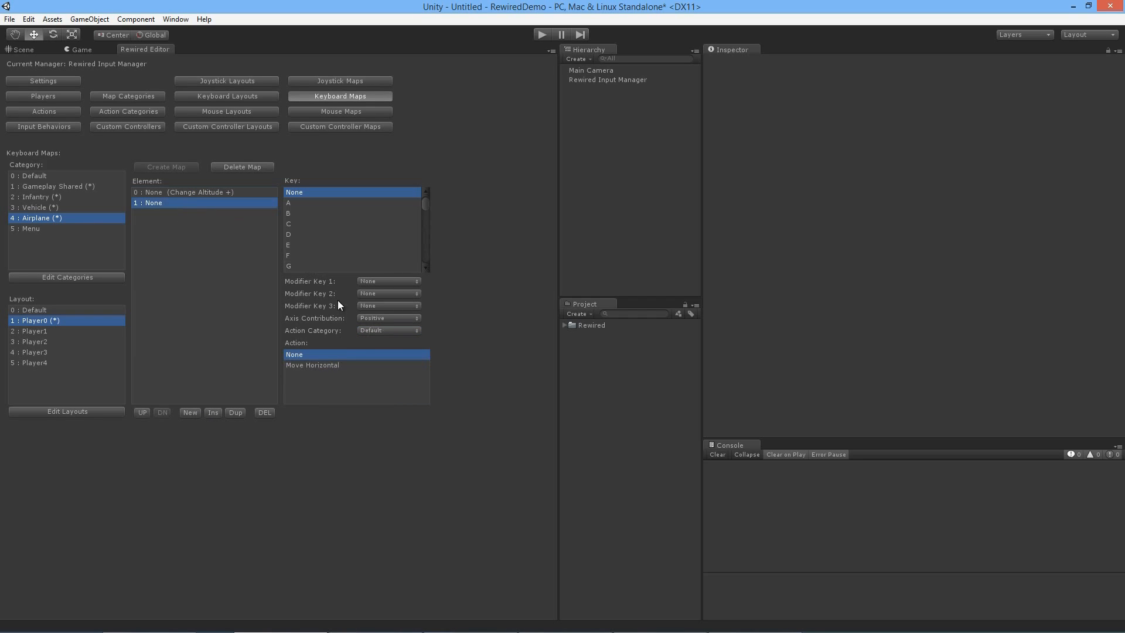
left_click(391, 330)
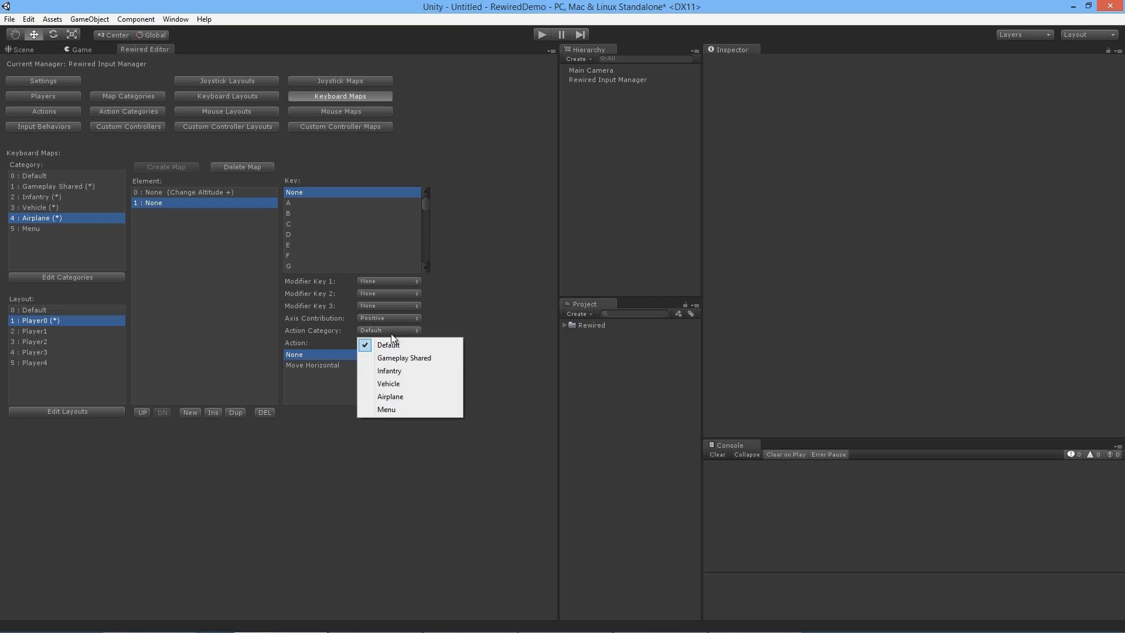
left_click(390, 394)
left_click(321, 376)
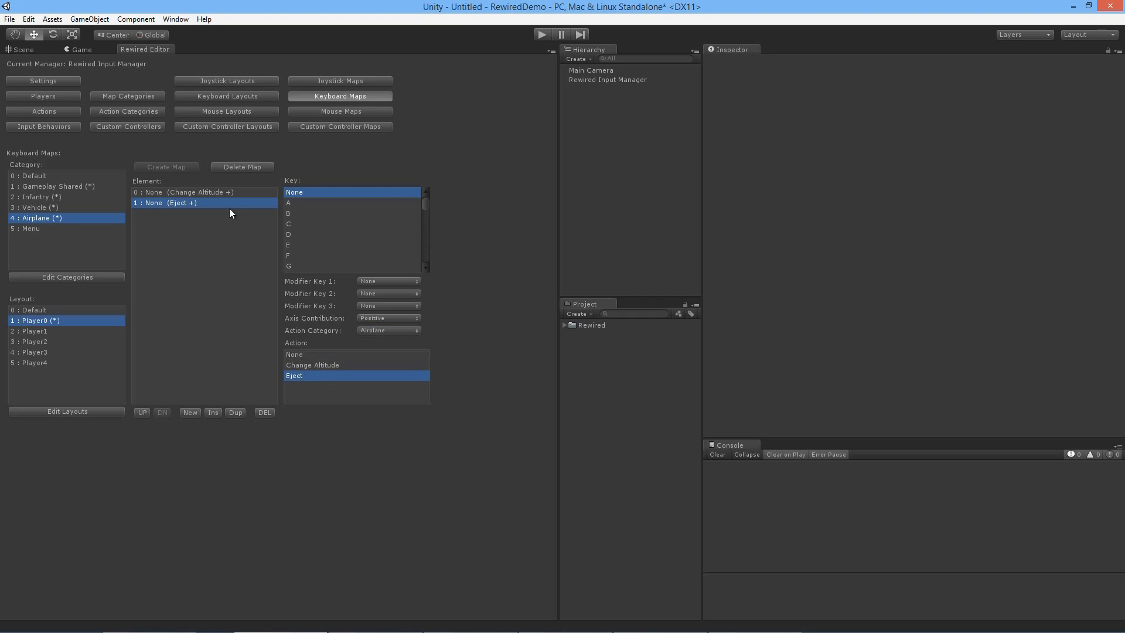
Step: Assign the 1 key to Change Altitude and the 2 key to Eject in the Player0 Airplane keyboard map
left_click(227, 194)
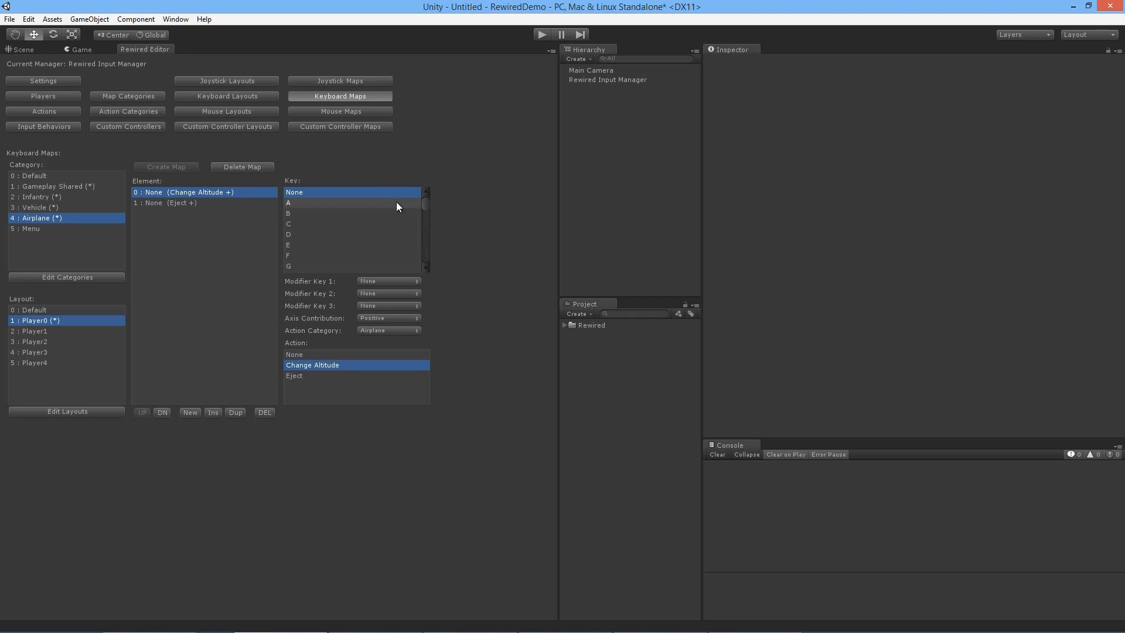
scroll(396, 205, "down", 5)
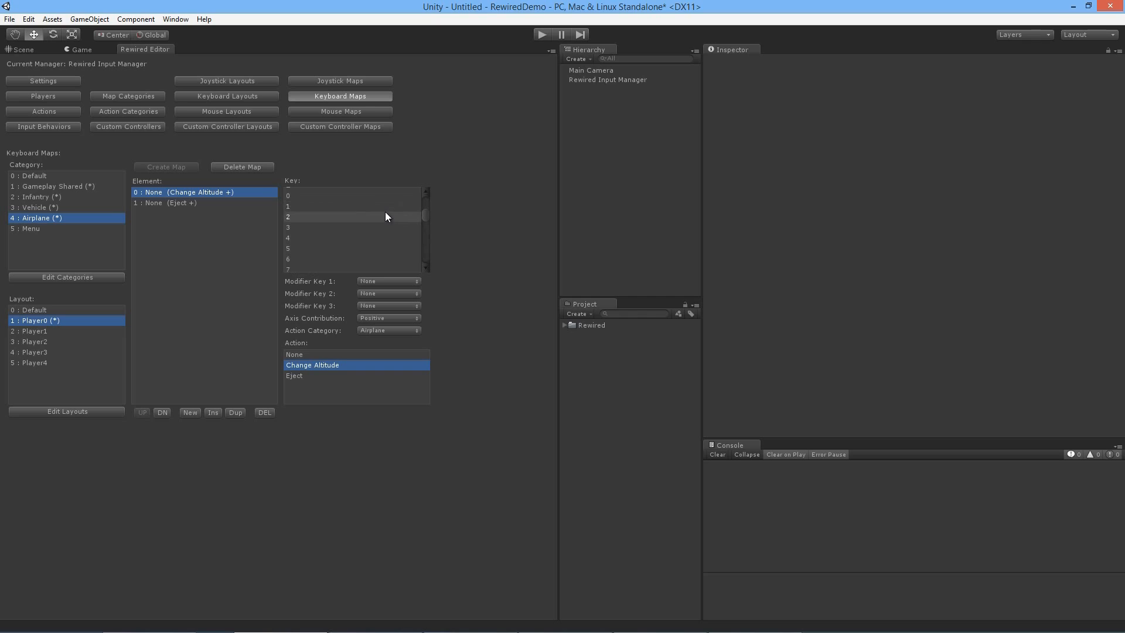
left_click(384, 207)
left_click(205, 203)
scroll(337, 217, "down", 3)
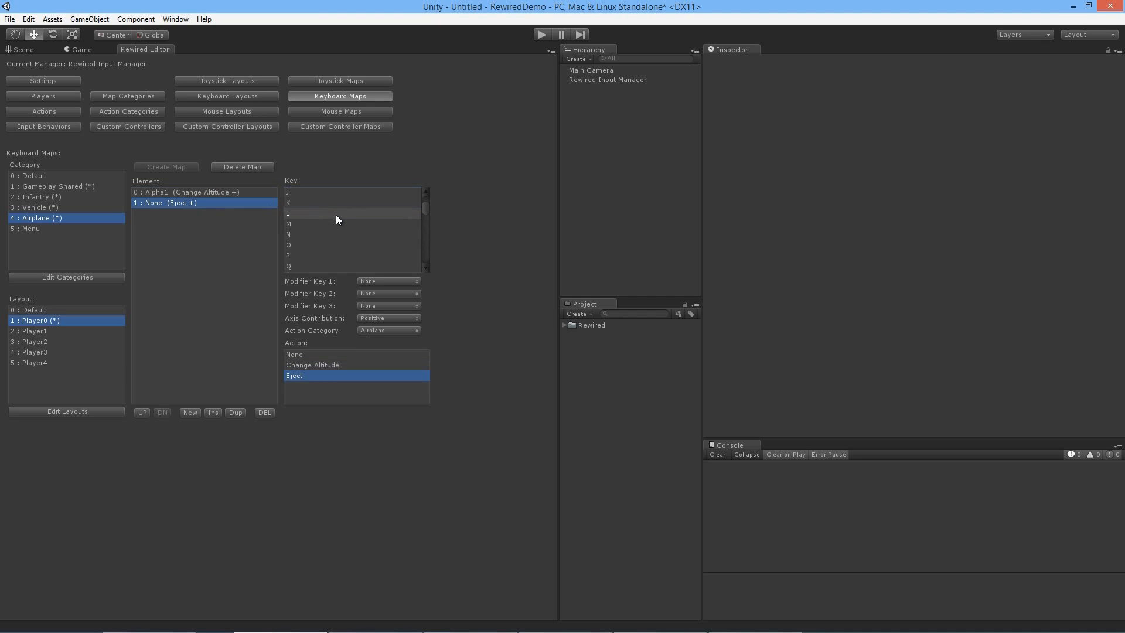
scroll(335, 215, "up", 3)
left_click(319, 218)
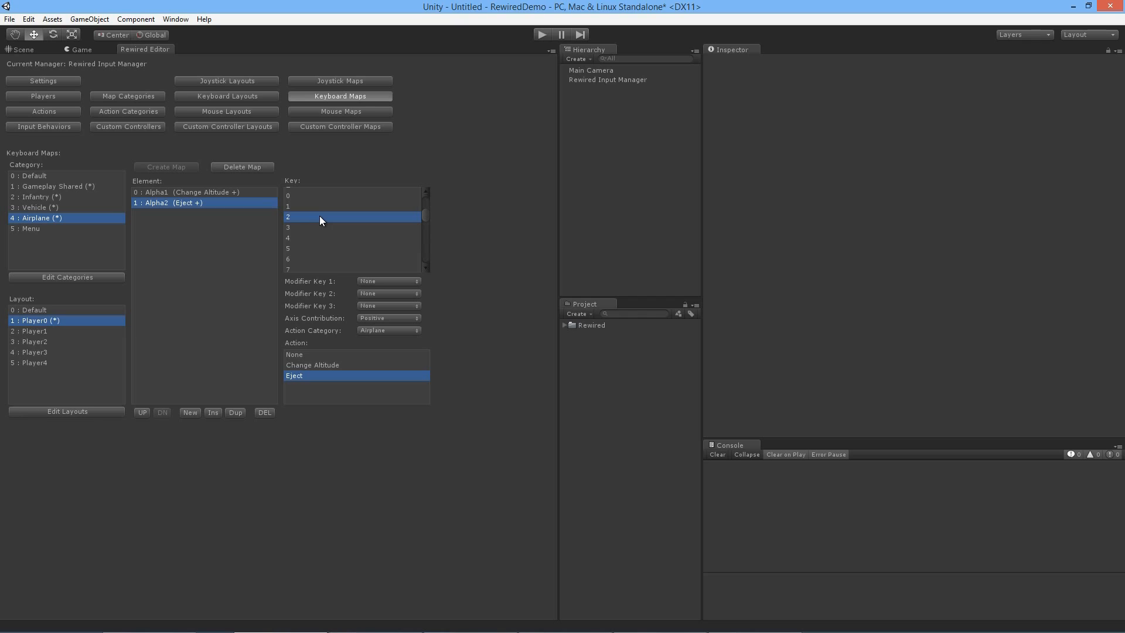
left_click(198, 193)
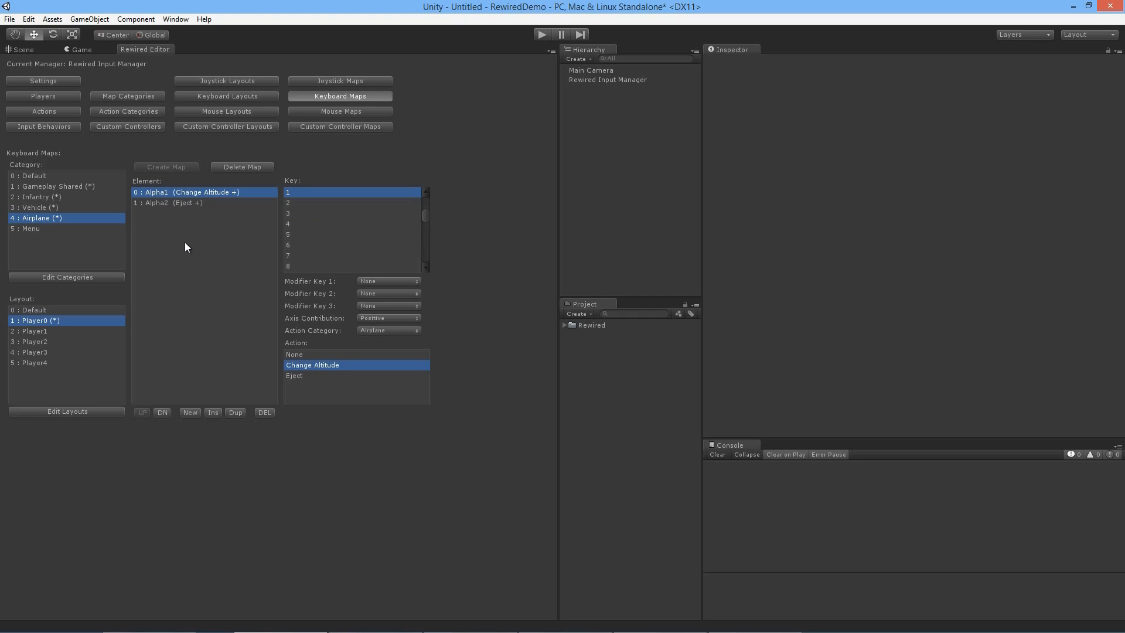
Step: Create a Gameplay Shared keyboard map in the Player1 layout with one element assigning Right Control to the Gameplay Shared action Fire
left_click(86, 331)
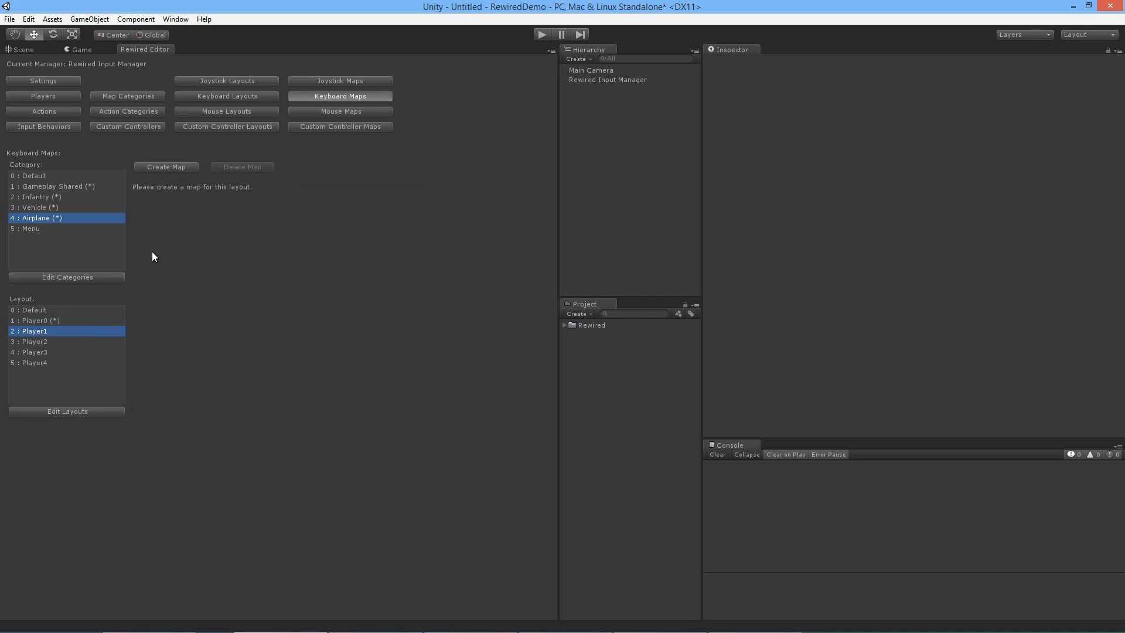
left_click(93, 186)
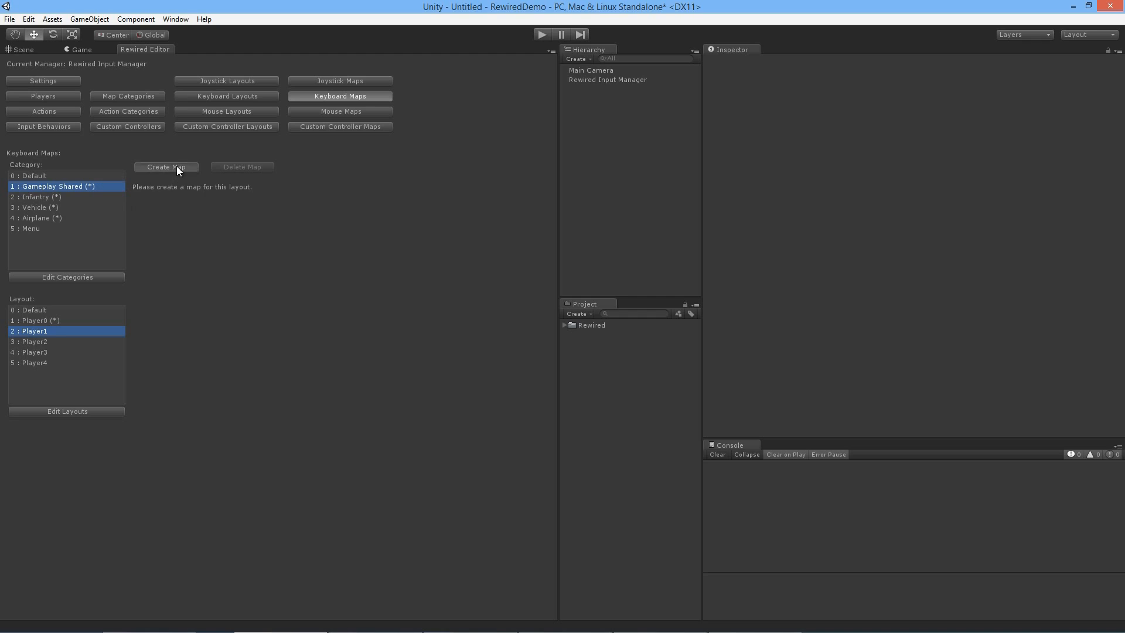
left_click(177, 166)
left_click(191, 416)
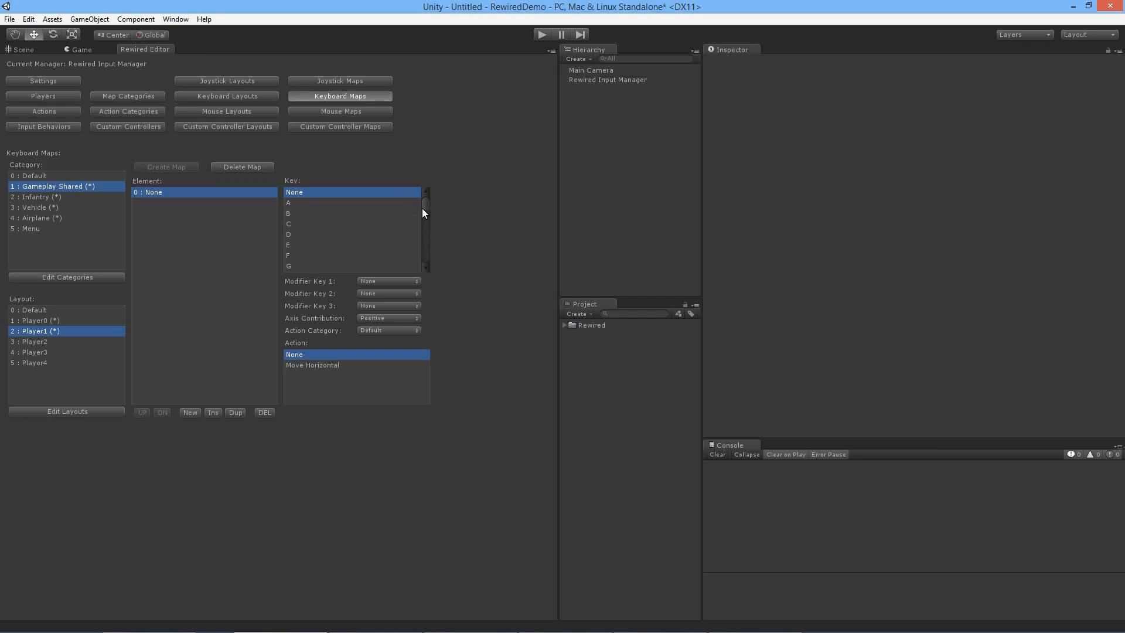
left_click_drag(423, 209, 431, 259)
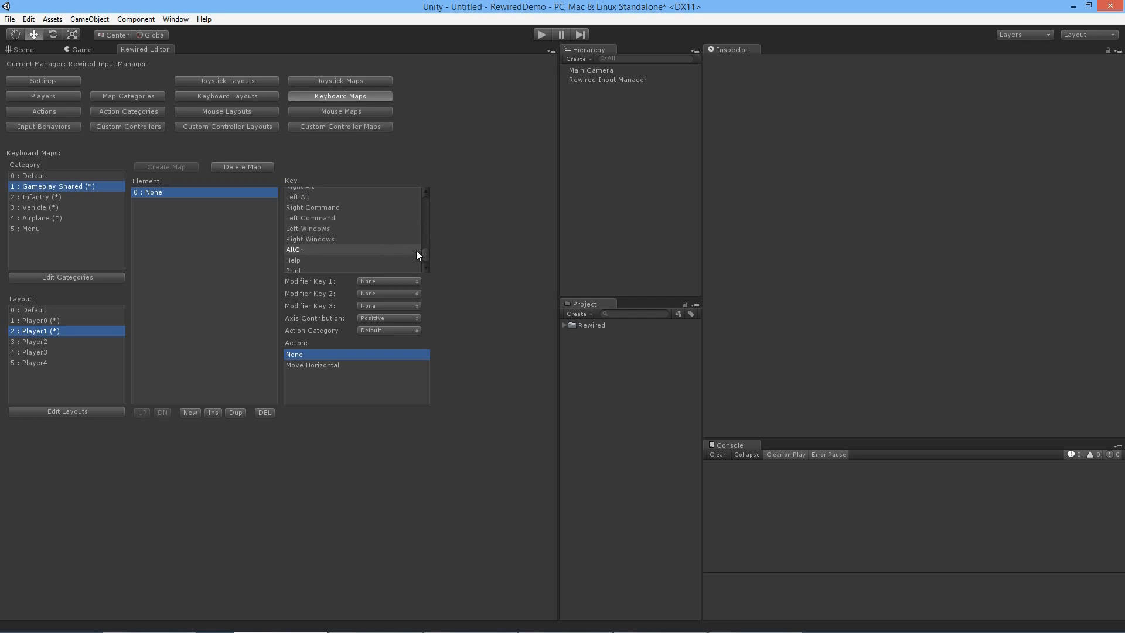
scroll(355, 211, "up", 1)
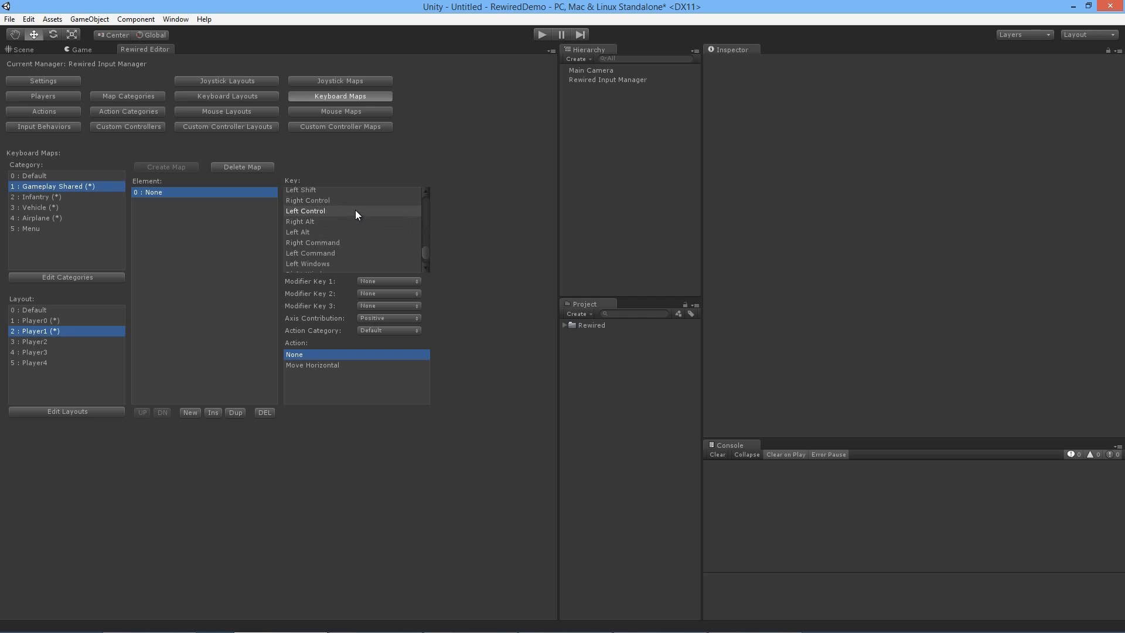
left_click(350, 202)
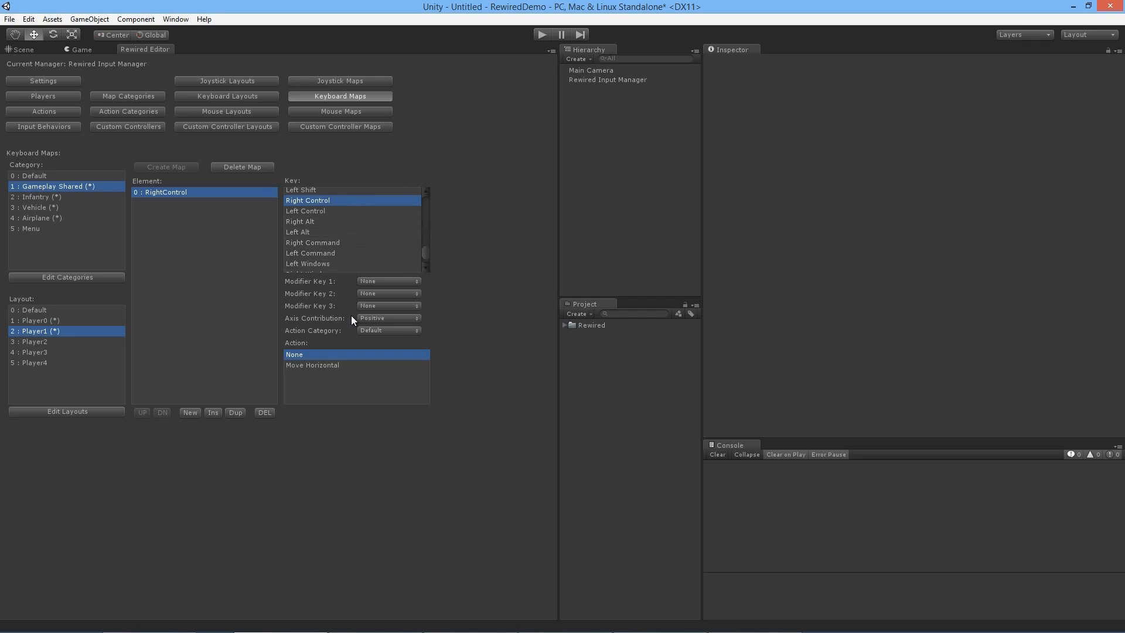
left_click(378, 331)
left_click(383, 359)
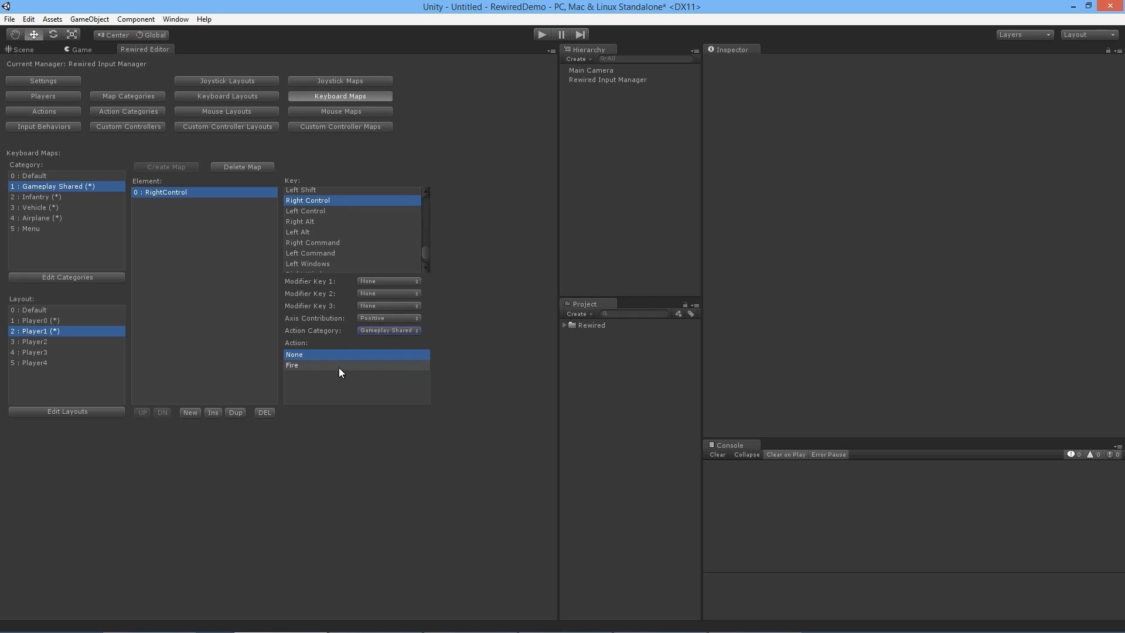
left_click(338, 368)
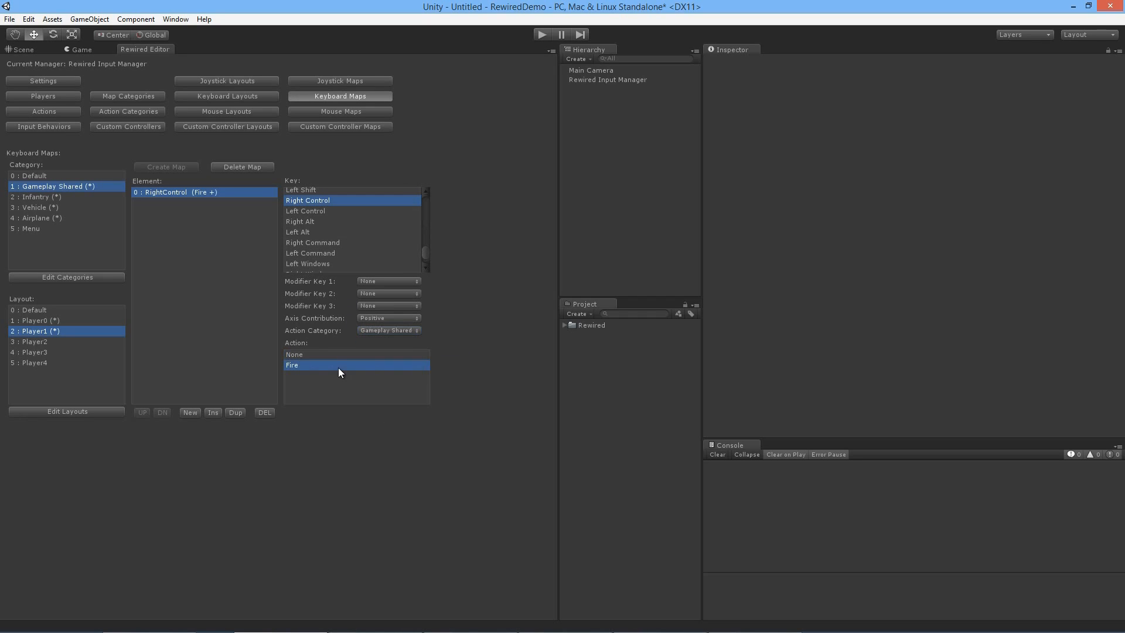
Step: Create an Infantry keyboard map in the Player1 layout with one element assigning Right Shift to the Infantry action Jump
left_click(63, 198)
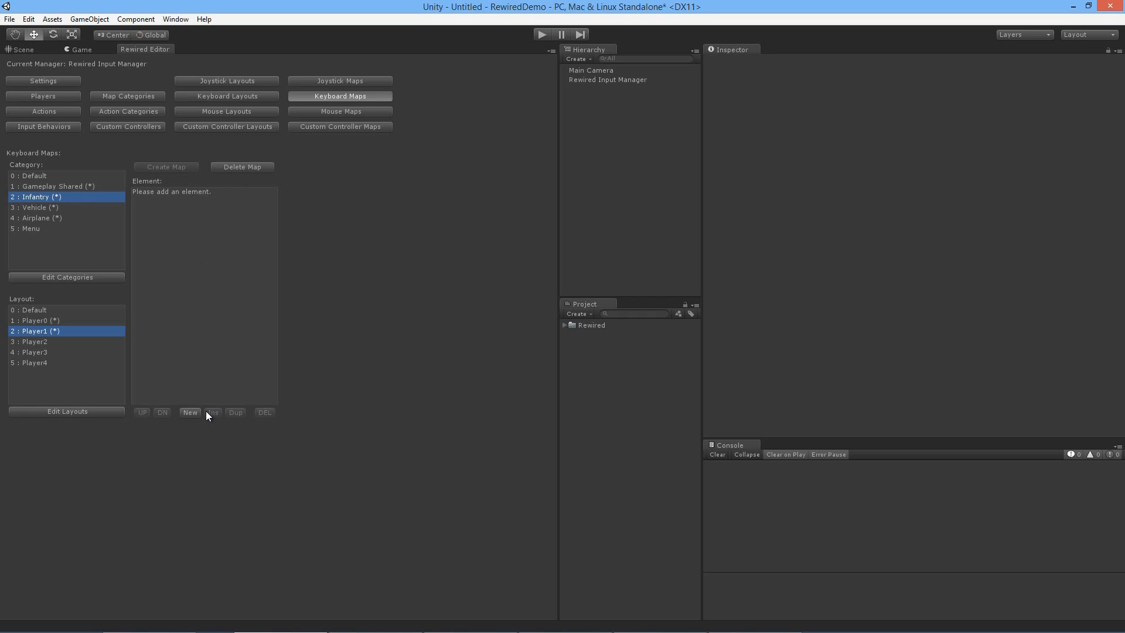
left_click(191, 413)
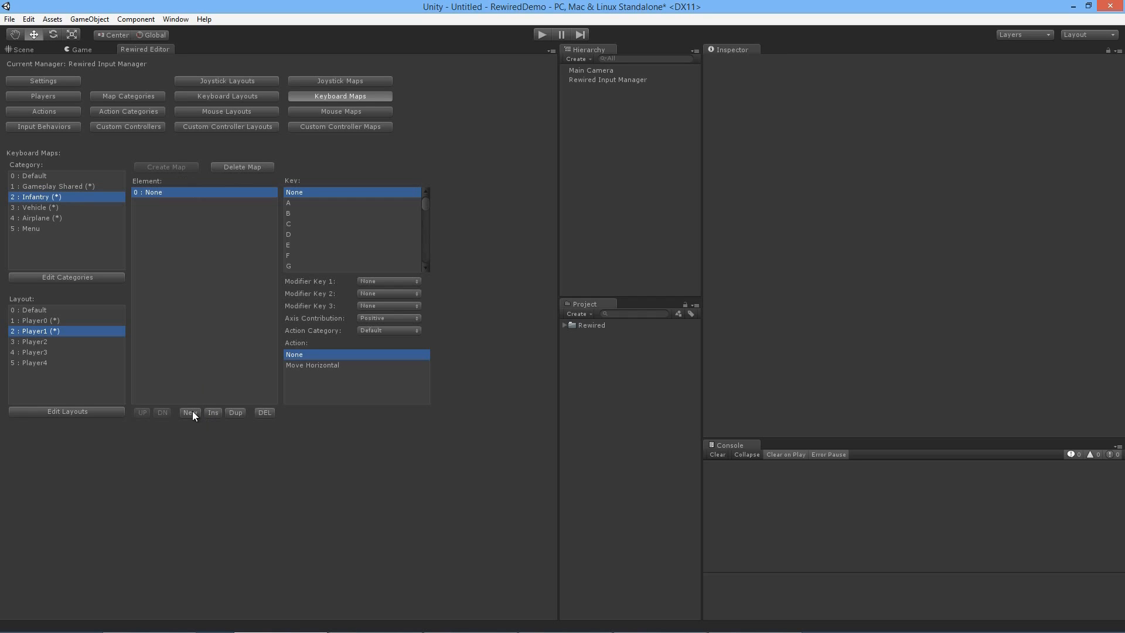
left_click(395, 331)
left_click(405, 369)
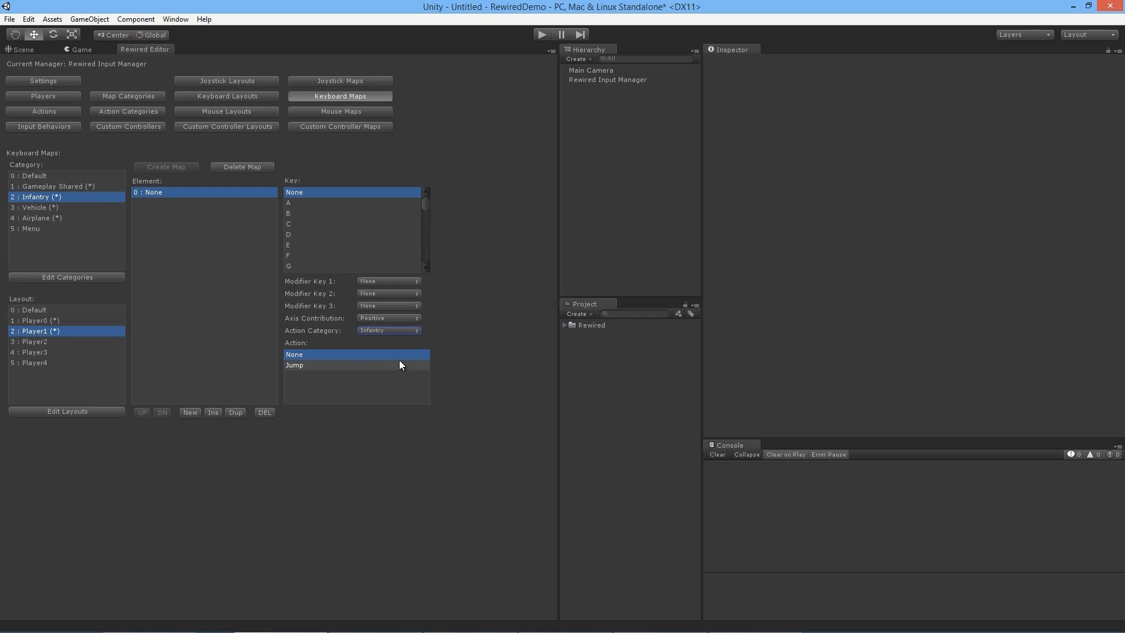
left_click(363, 365)
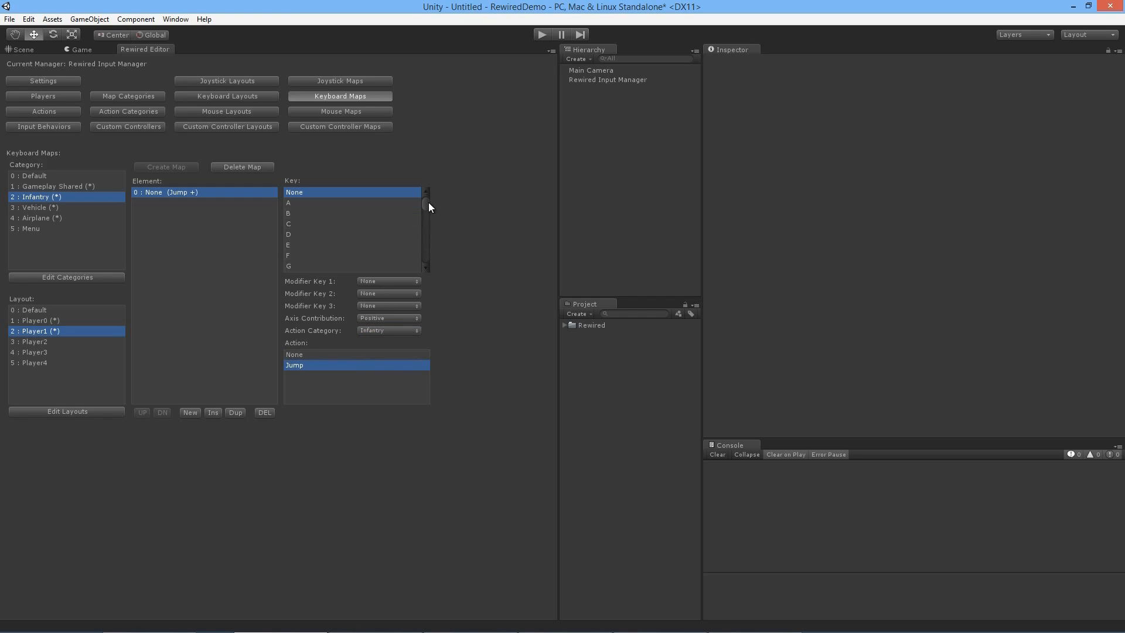
left_click_drag(423, 202, 428, 251)
scroll(407, 244, "up", 1)
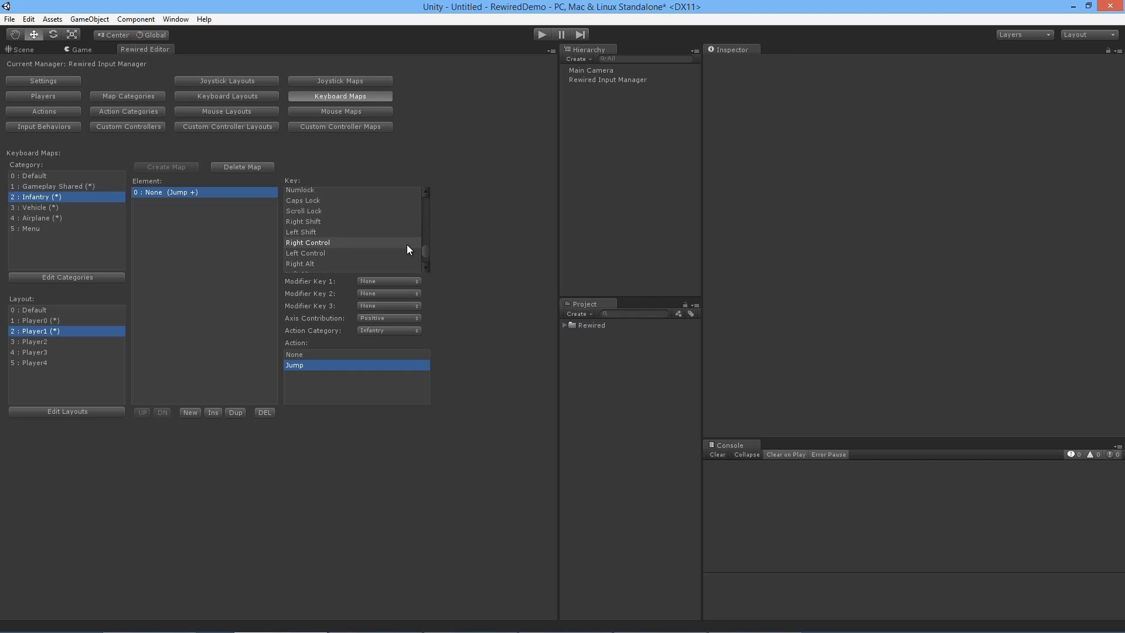
left_click(331, 221)
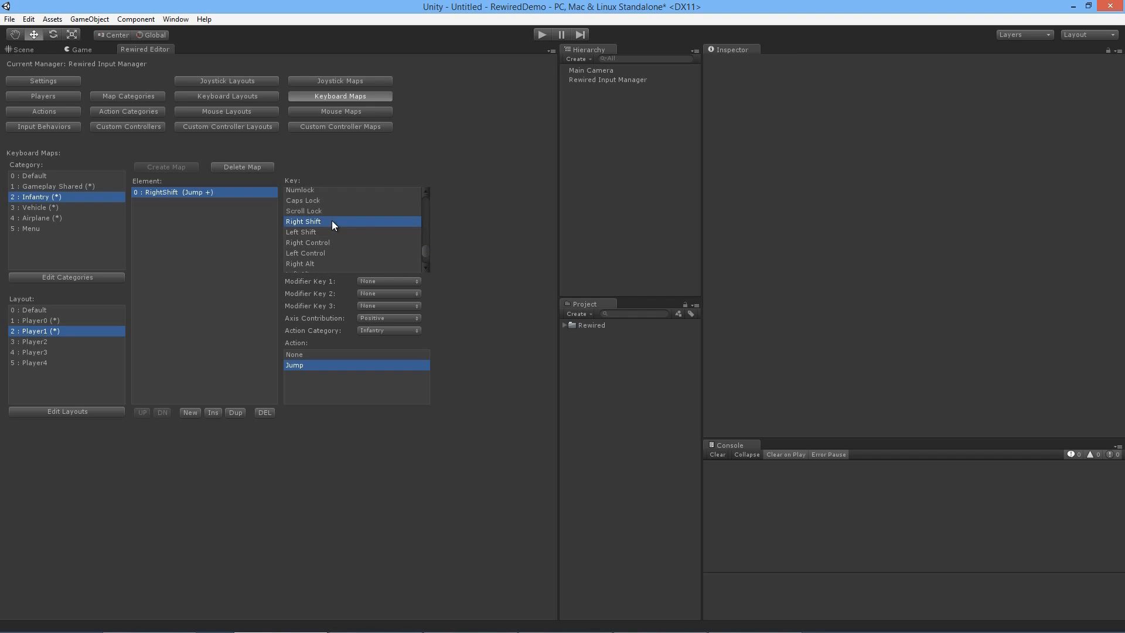
Step: Create a Vehicle keyboard map in the Player1 layout with one element for Accelerate and a duplicate set to Brake
left_click(54, 207)
left_click(184, 167)
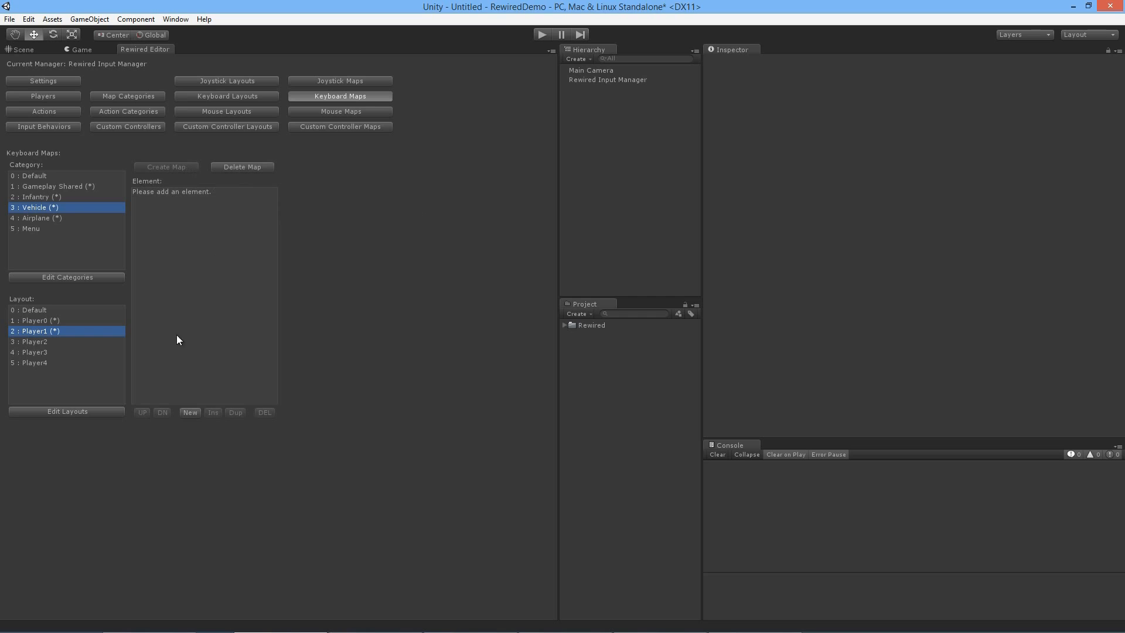
left_click(189, 413)
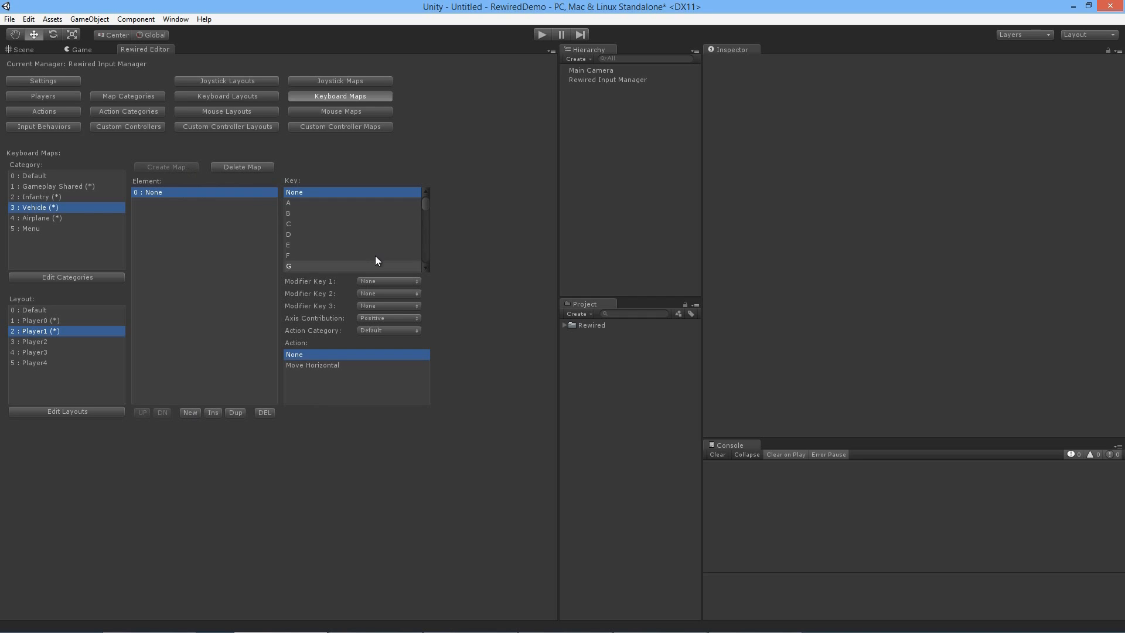
left_click(401, 331)
left_click(390, 383)
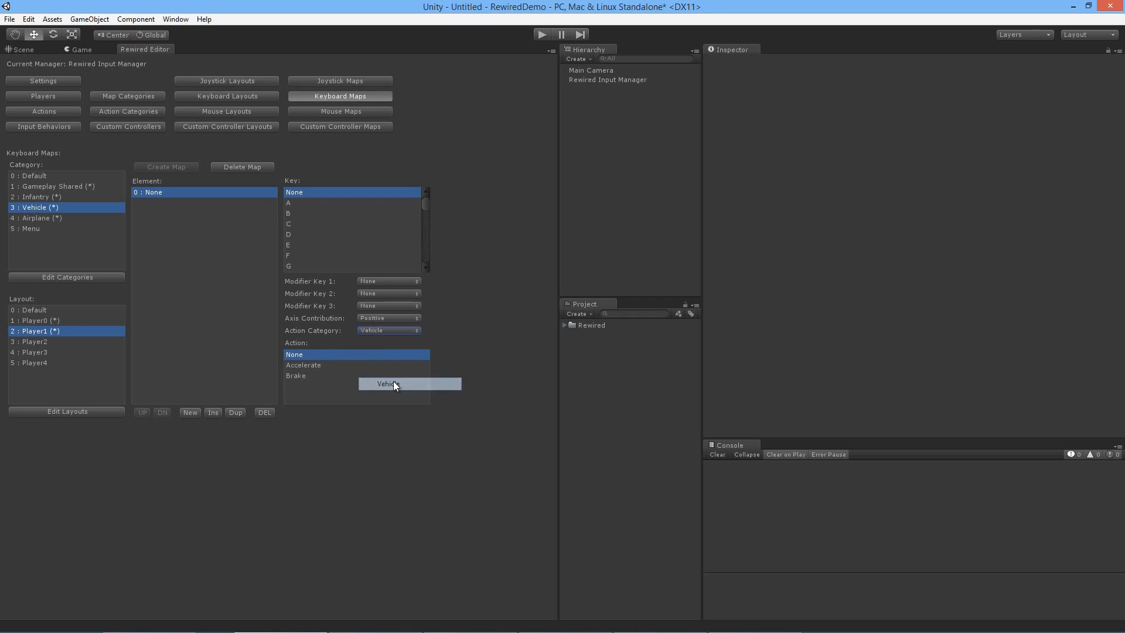
left_click(325, 365)
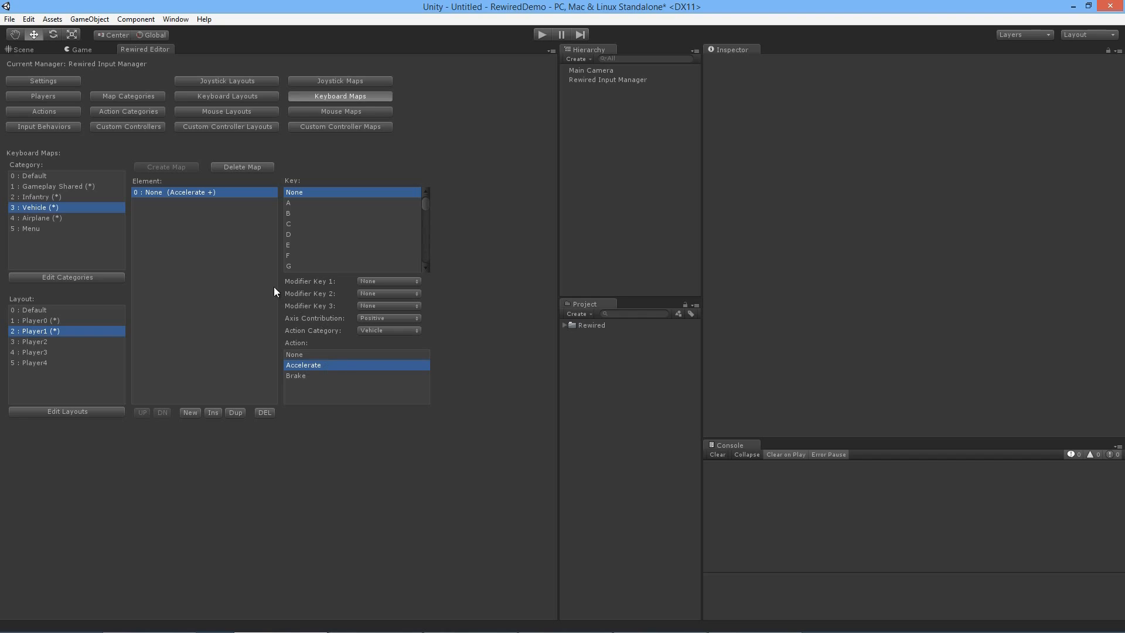
left_click(236, 412)
left_click(204, 203)
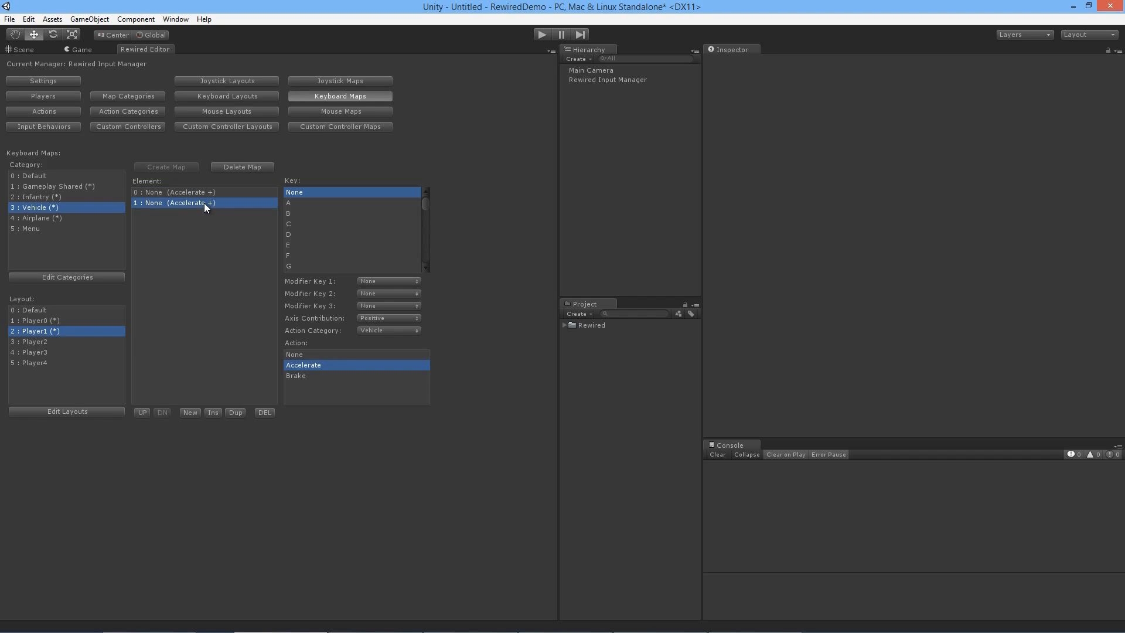
left_click(305, 375)
Step: Assign Page Up to Accelerate and Page Down to Brake in the Player1 Vehicle keyboard map
key("Up")
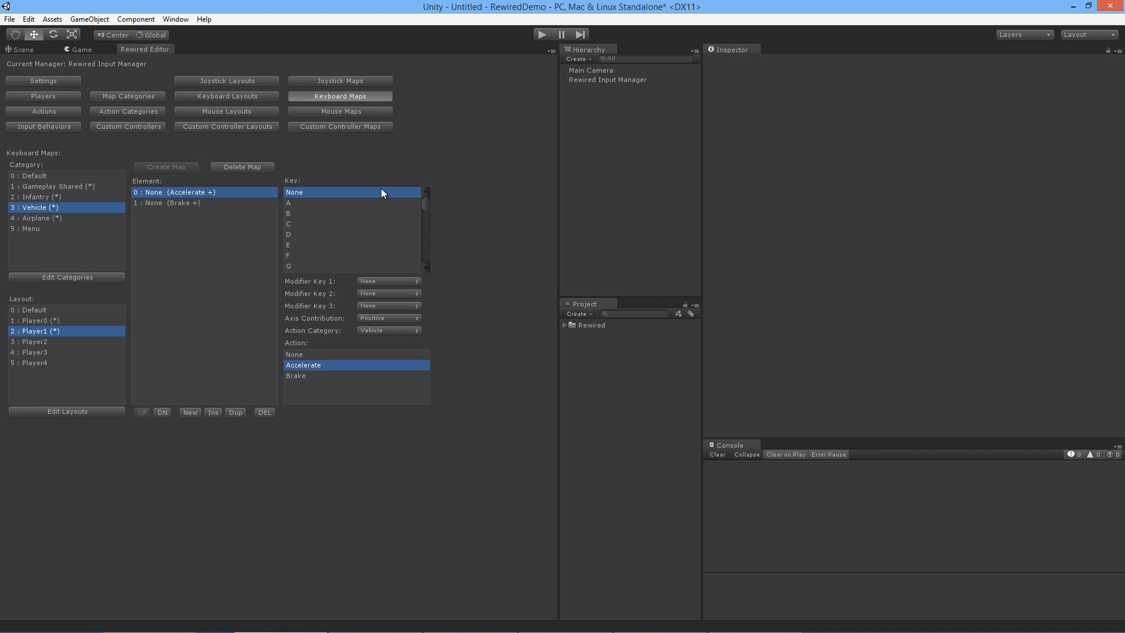
left_click_drag(424, 205, 428, 245)
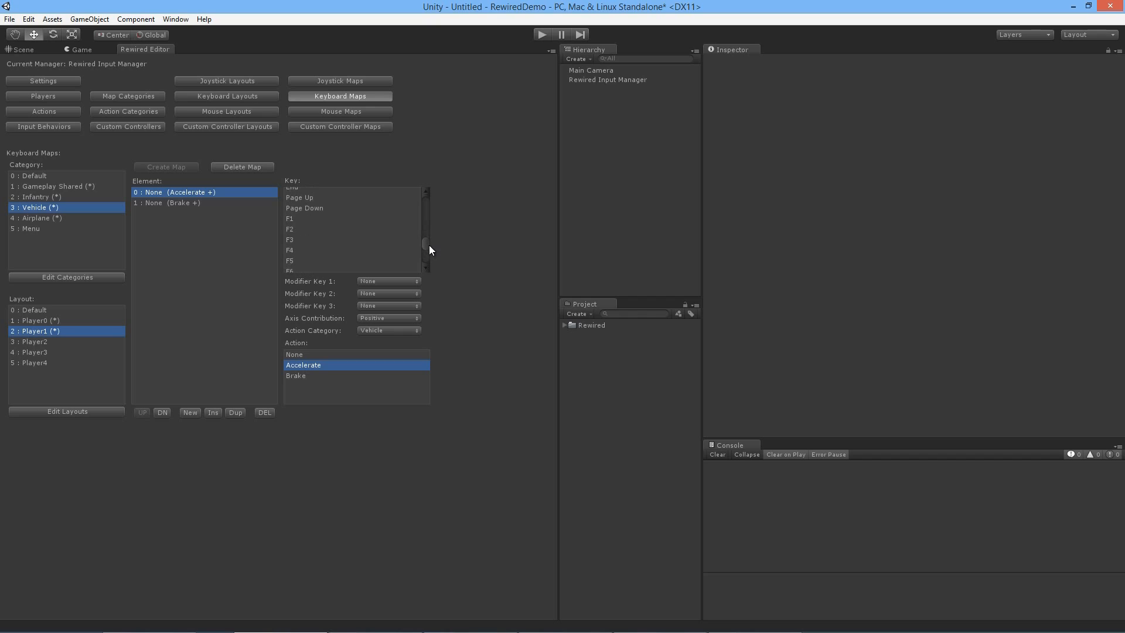
left_click(314, 211)
left_click(252, 204)
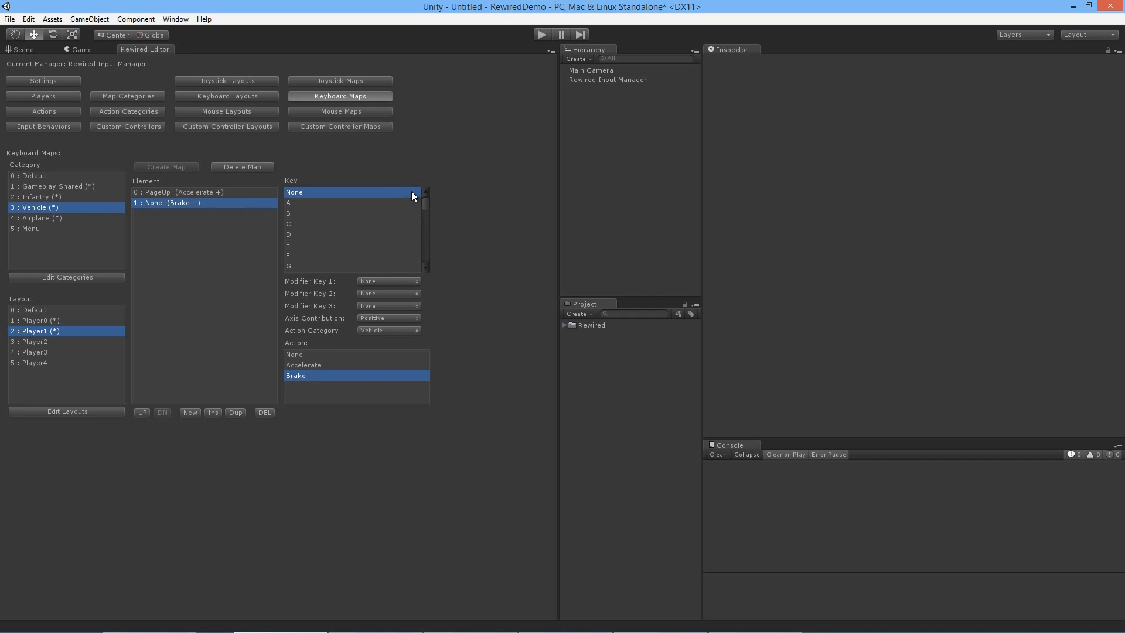
left_click_drag(425, 202, 430, 241)
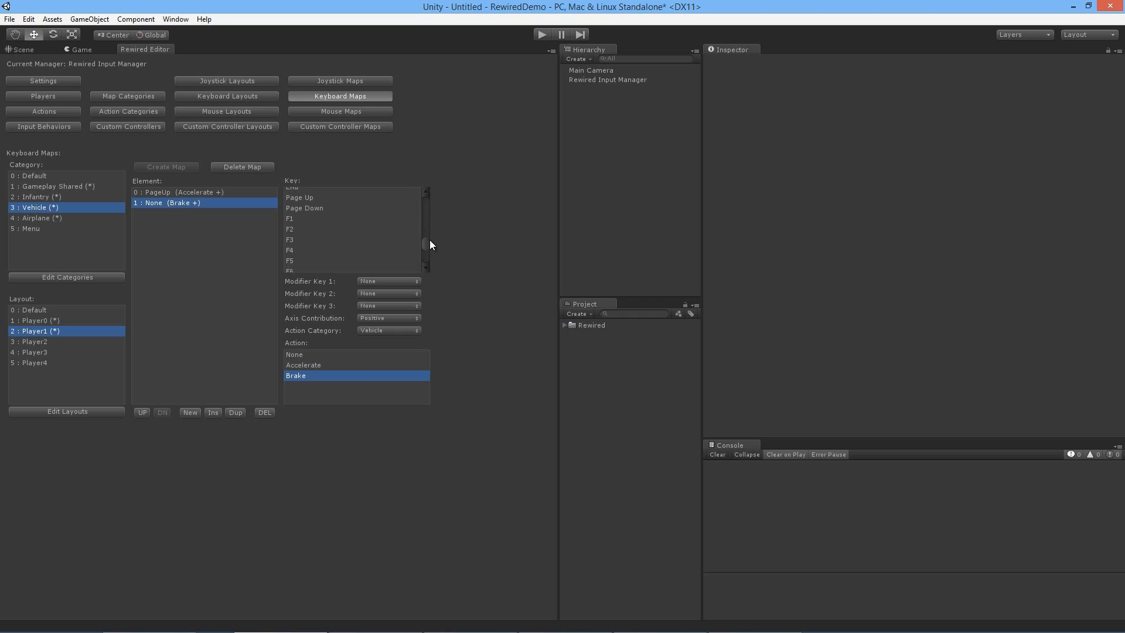
left_click(312, 209)
Step: Create an Airplane keyboard map in the Player1 layout with one element for Change Altitude and one for Eject
left_click(54, 219)
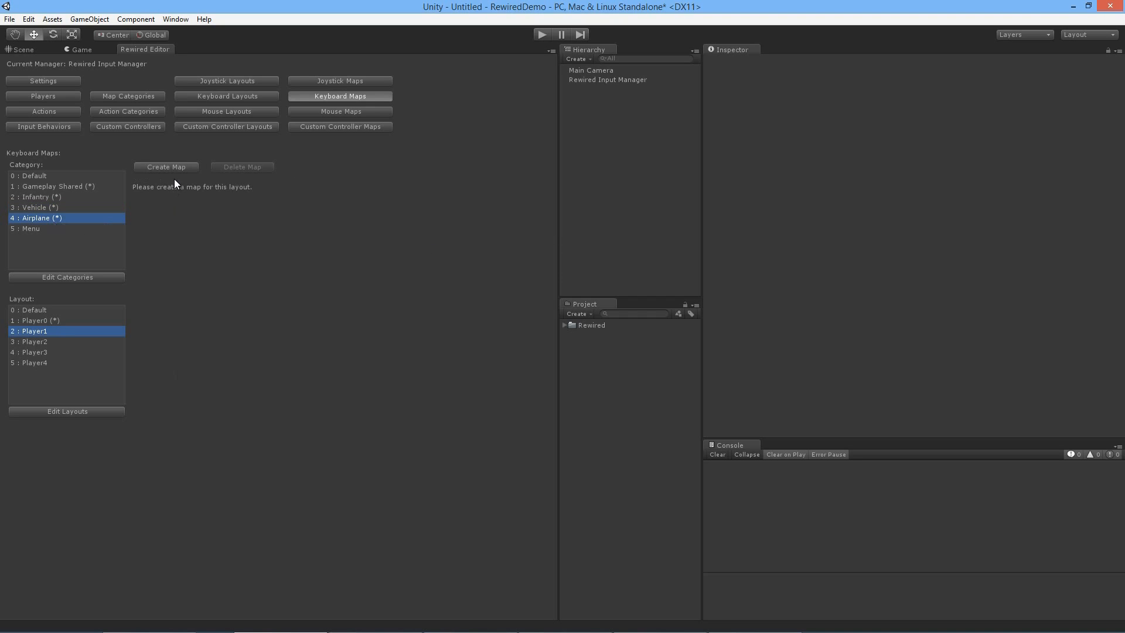
left_click(191, 412)
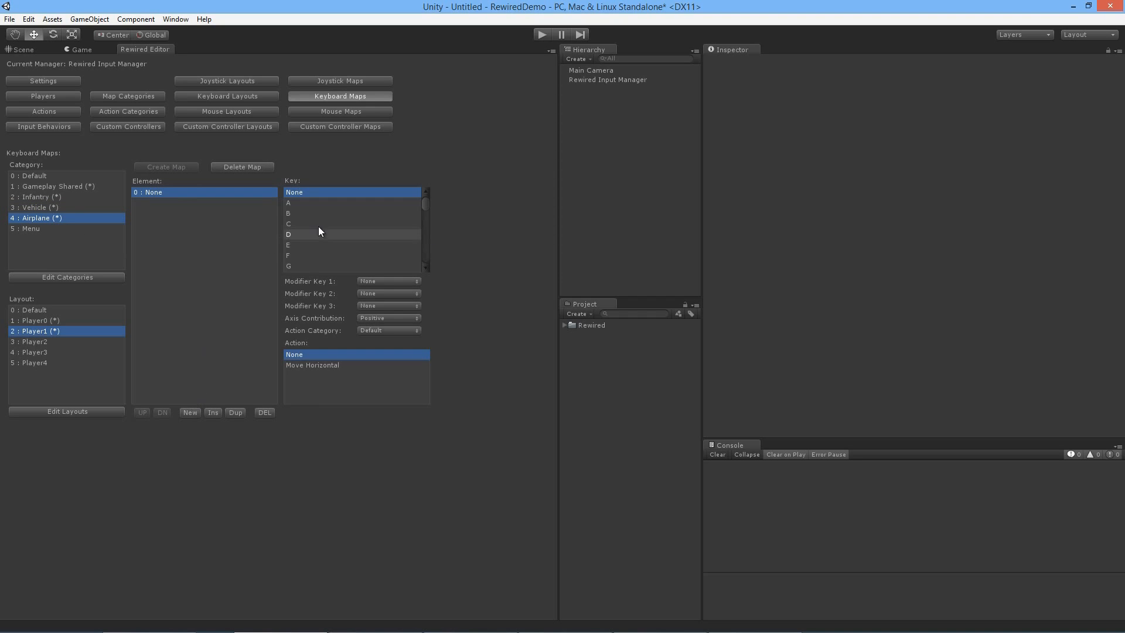
left_click(400, 333)
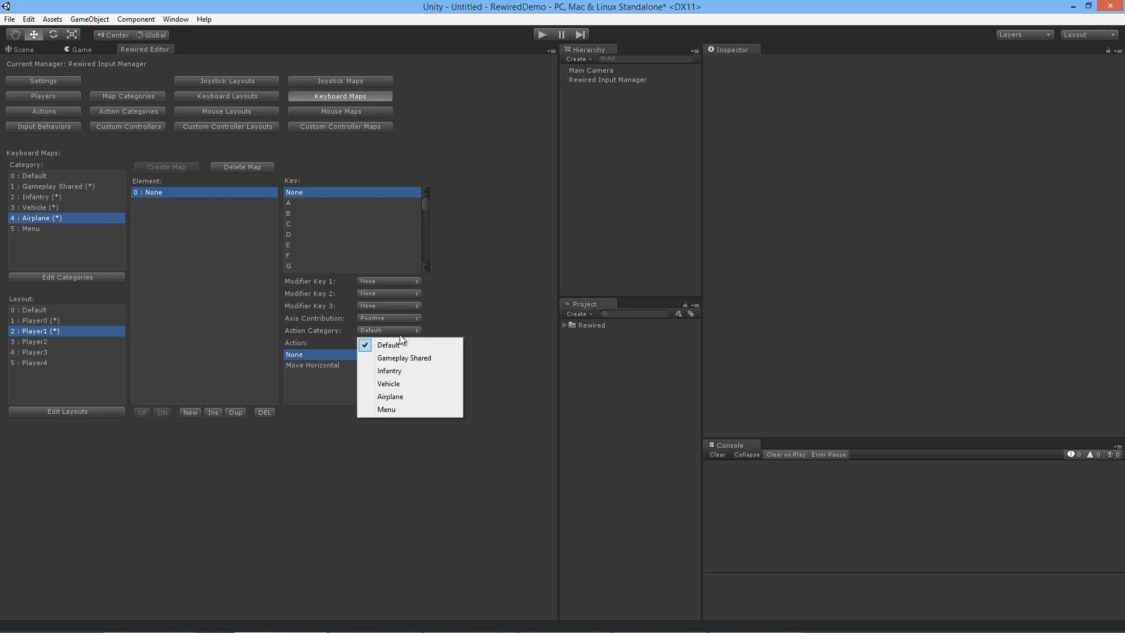
left_click(408, 396)
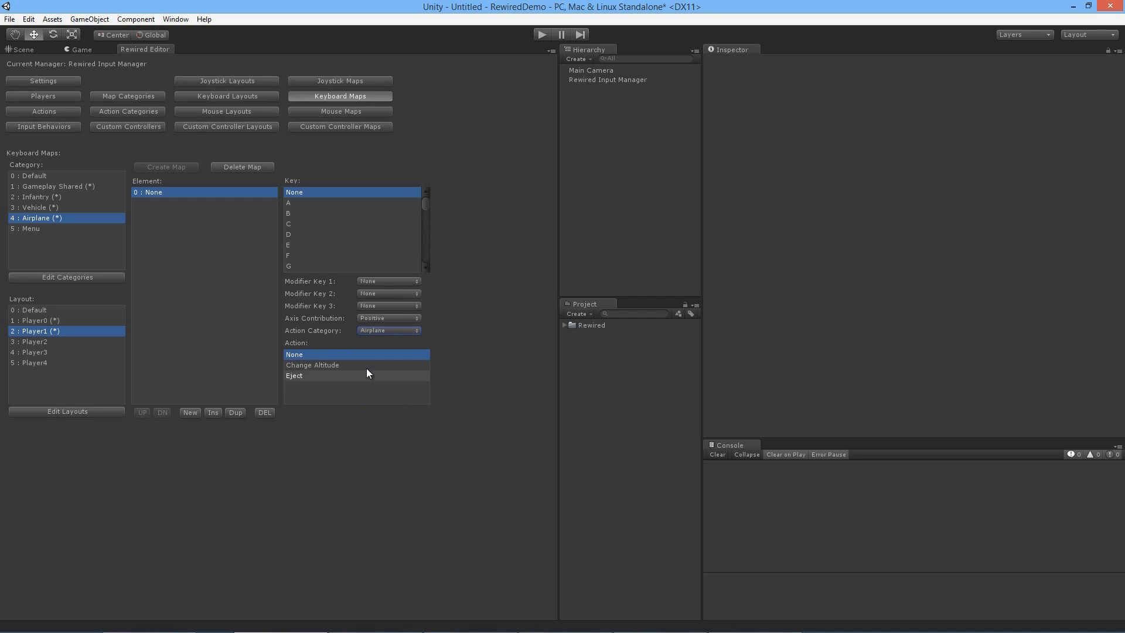
left_click(340, 363)
left_click(208, 413)
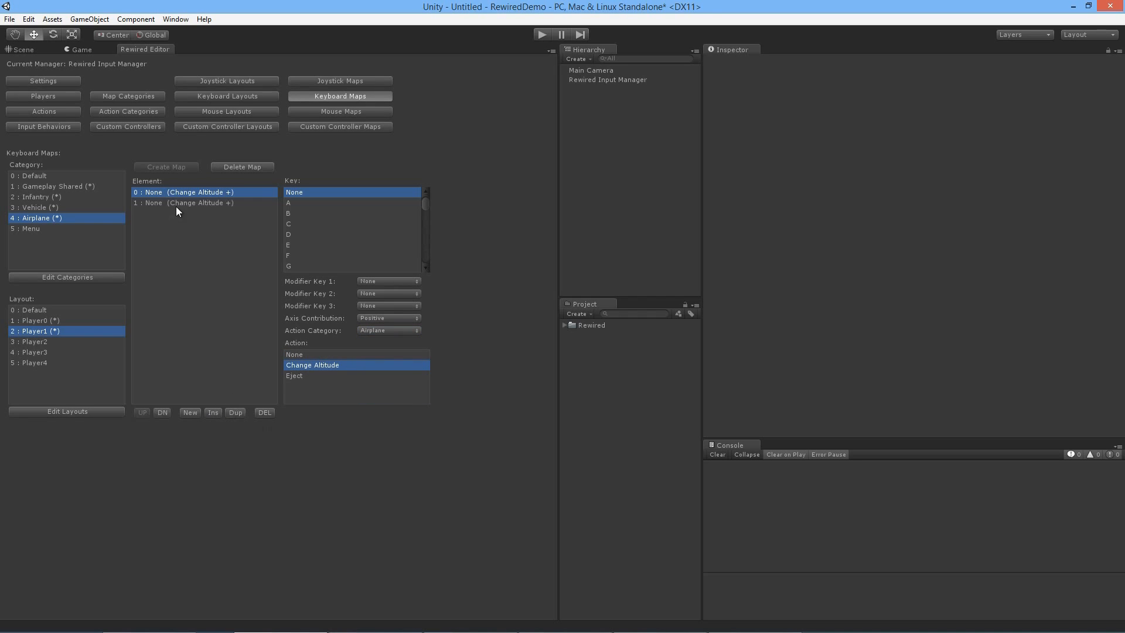
left_click(322, 375)
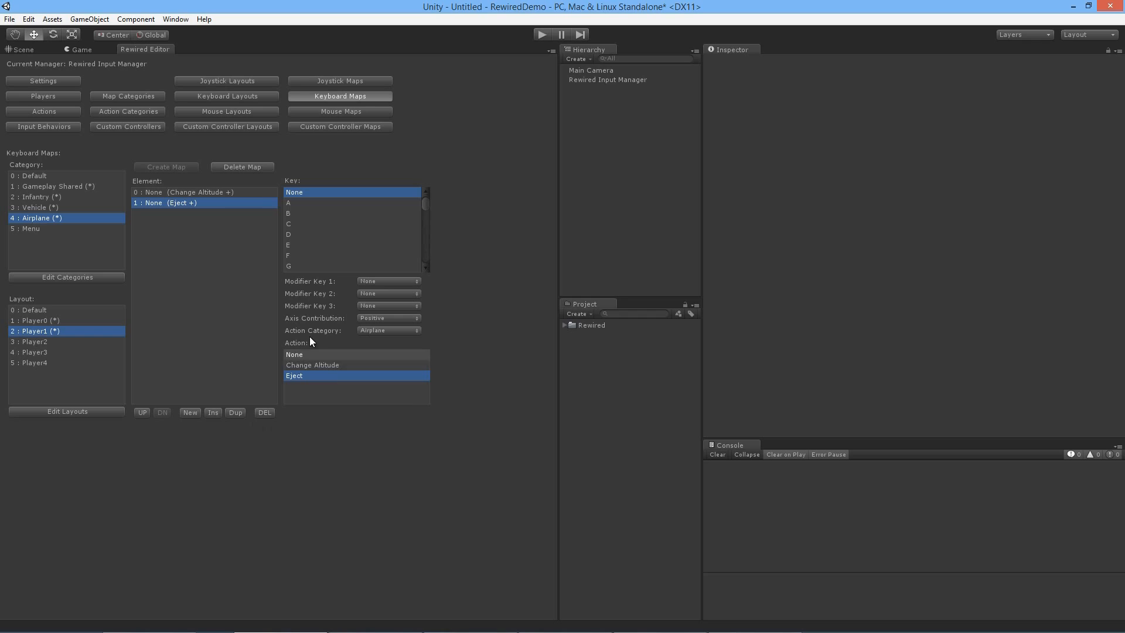
Step: Duplicate the Change Altitude element in the Player1 Airplane keyboard map and assign Keypad - to the first copy
left_click(252, 192)
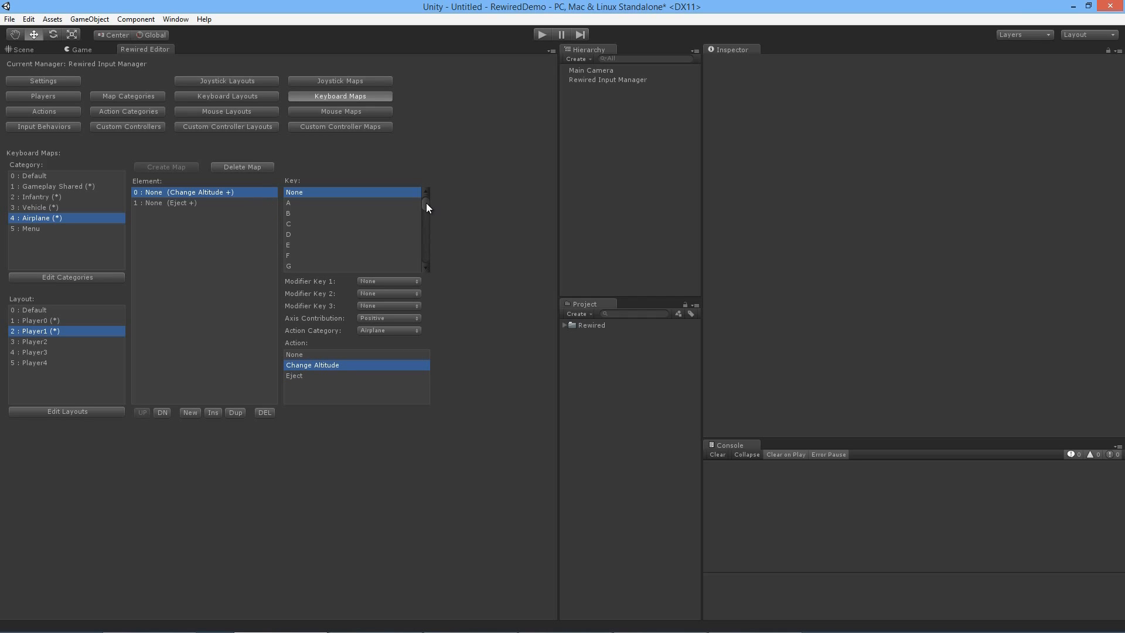
left_click(236, 413)
scroll(422, 221, "down", 8)
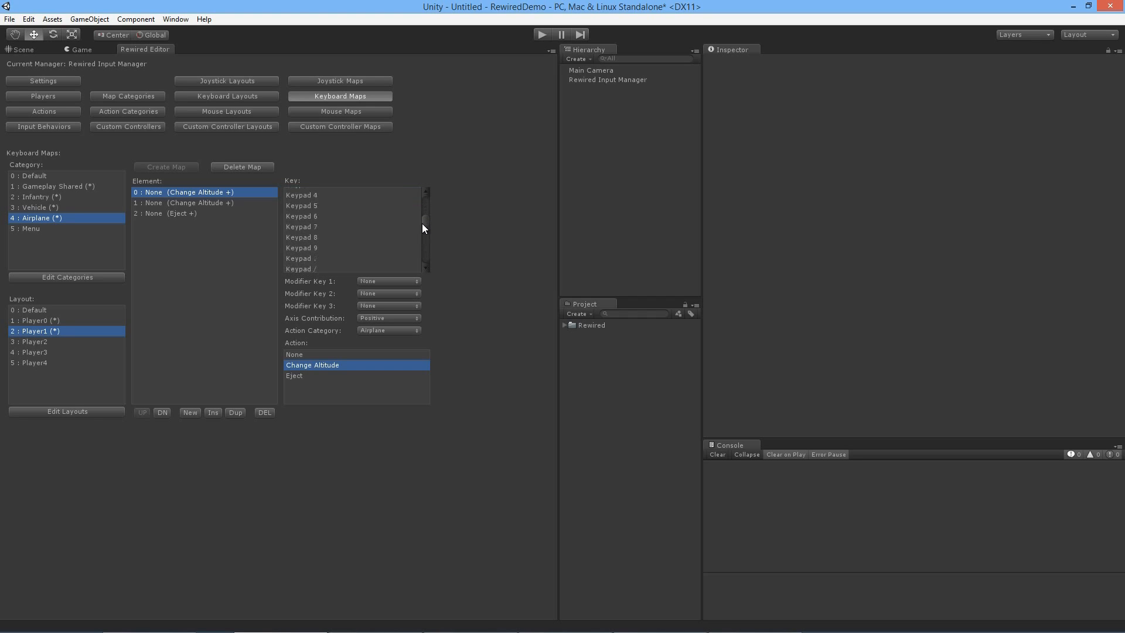
left_click(342, 262)
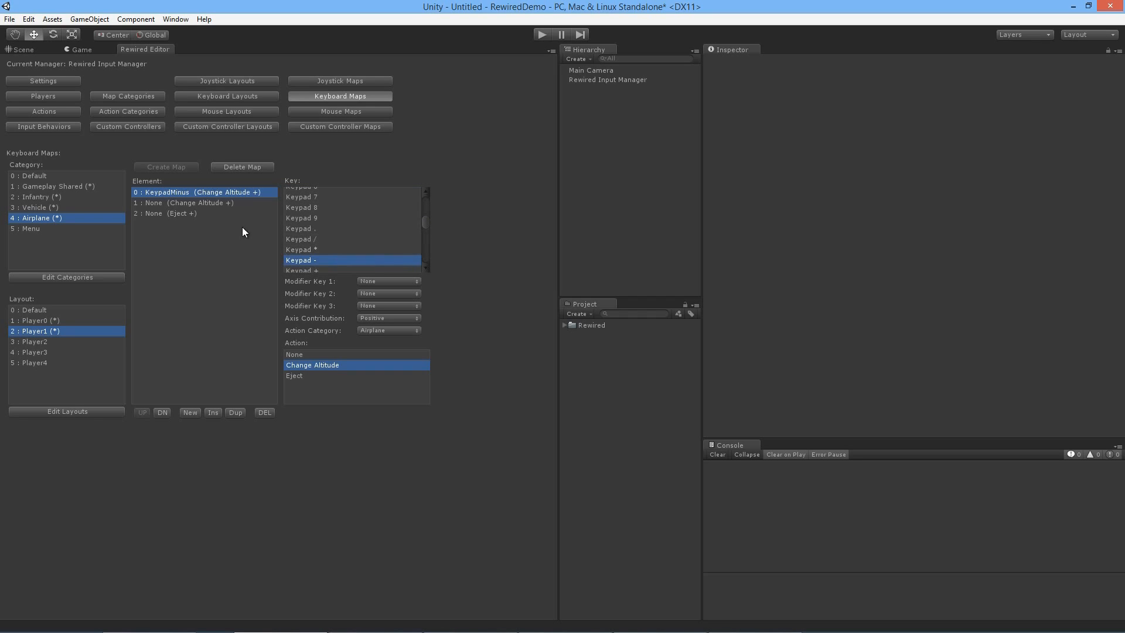
Step: Assign Keypad + to the second Change Altitude element and set its axis contribution to Negative
left_click(234, 205)
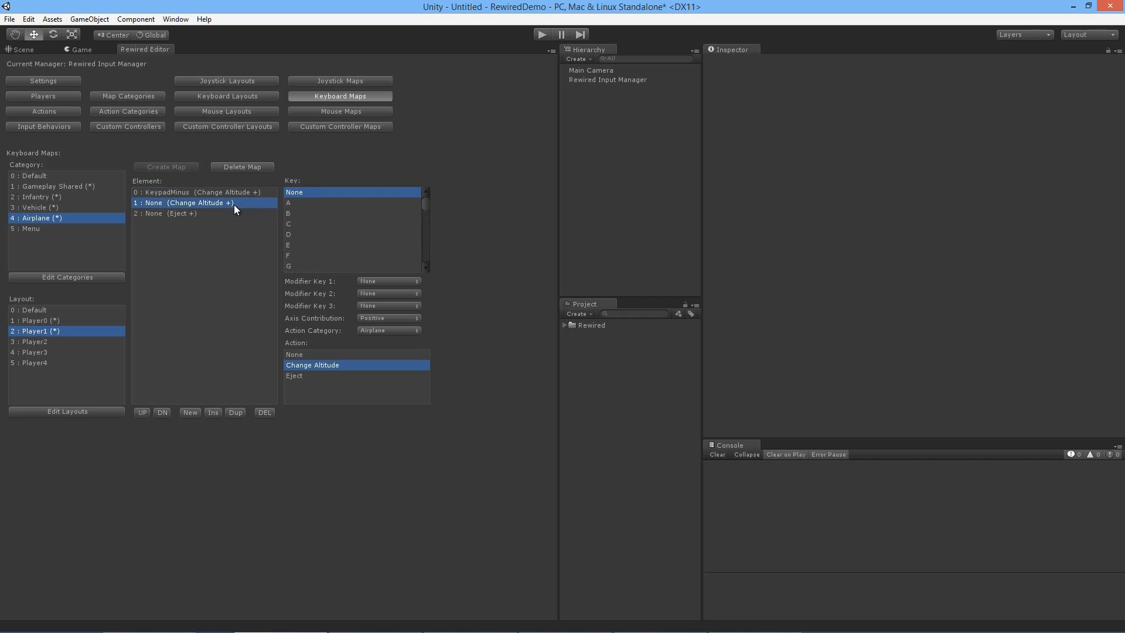
scroll(426, 226, "down", 7)
scroll(409, 233, "down", 9)
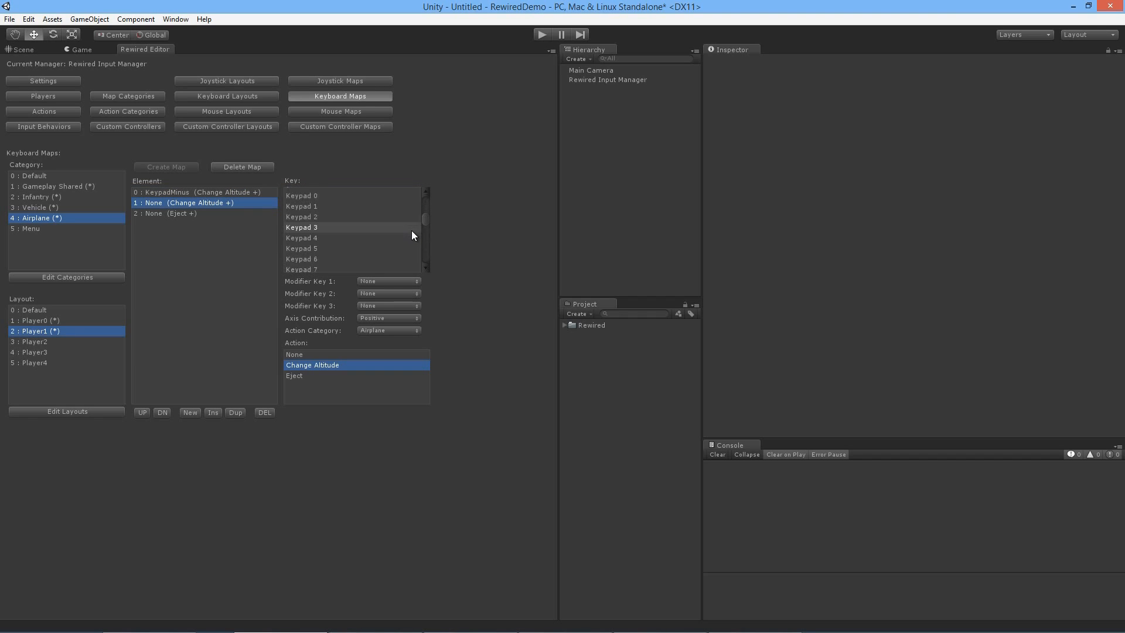
left_click(326, 237)
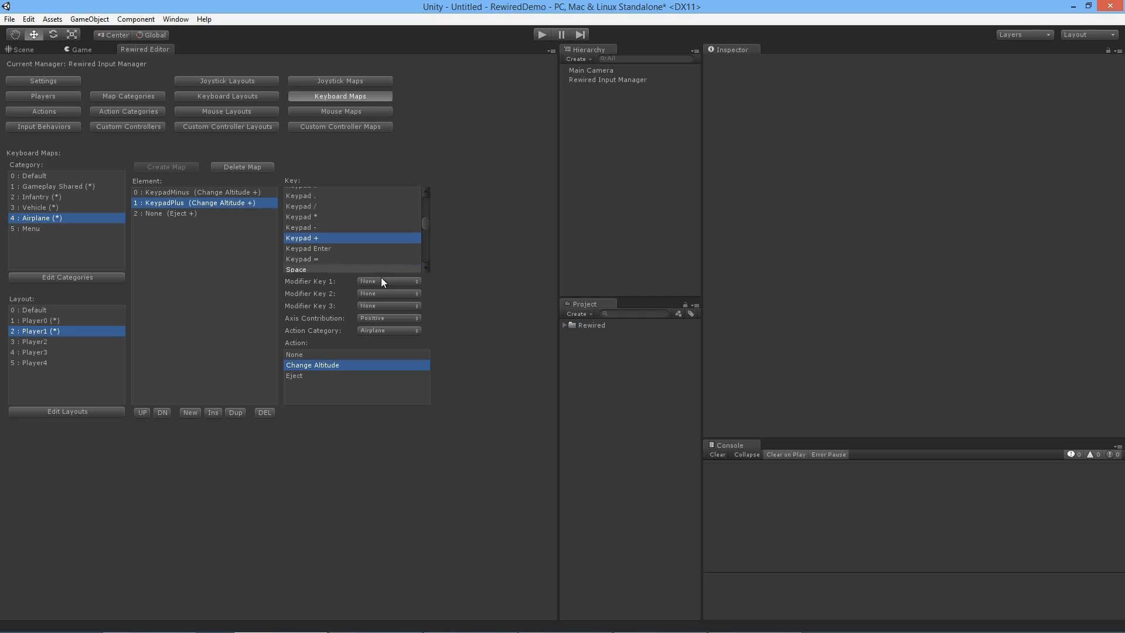
left_click(405, 318)
left_click(398, 346)
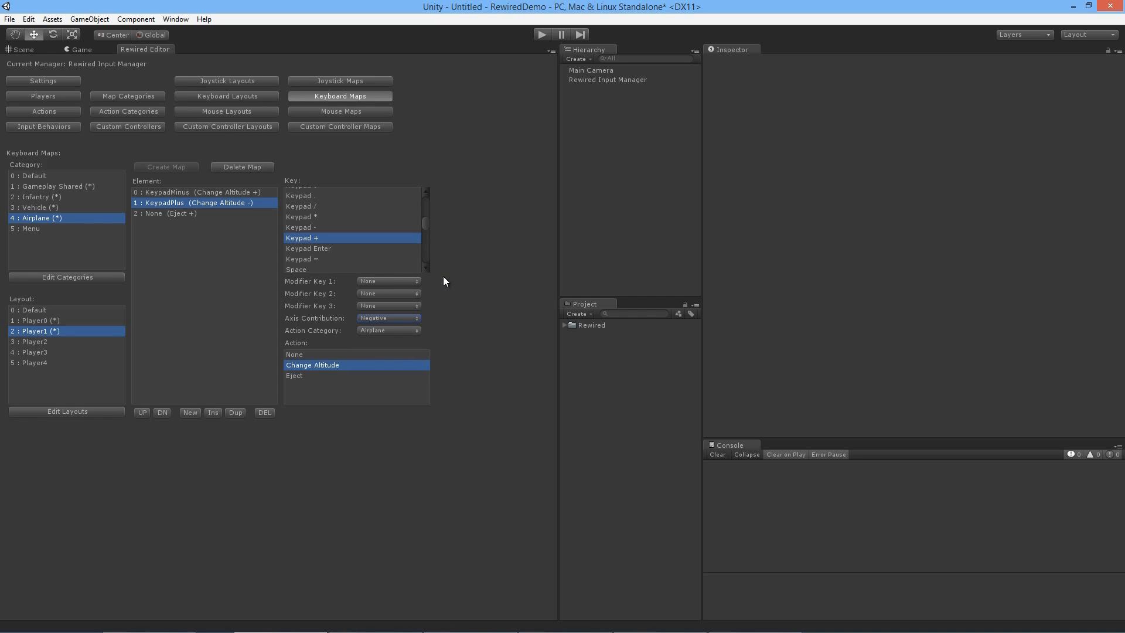
Step: Assign Keypad Enter to the Eject element of the Player1 Airplane keyboard map
left_click(185, 215)
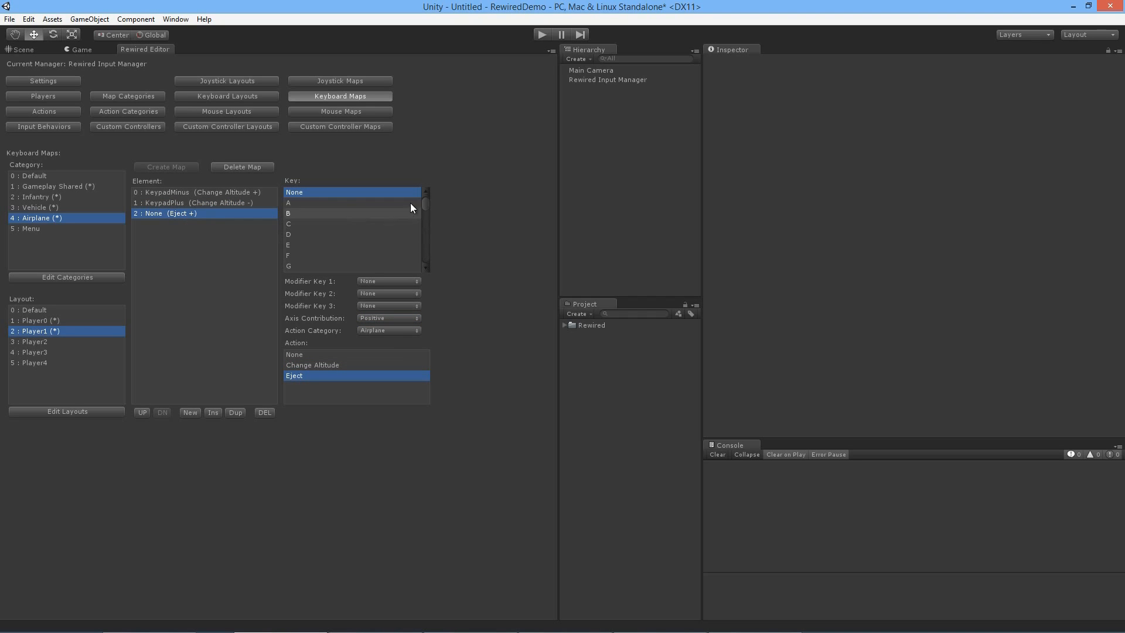
left_click_drag(425, 205, 427, 223)
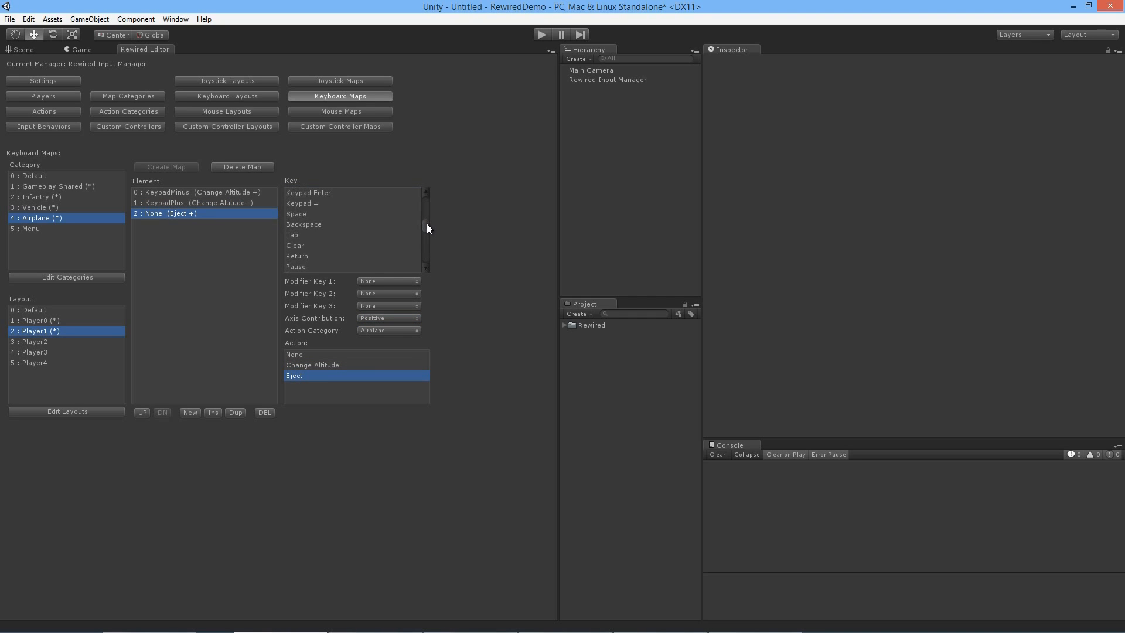
left_click(328, 196)
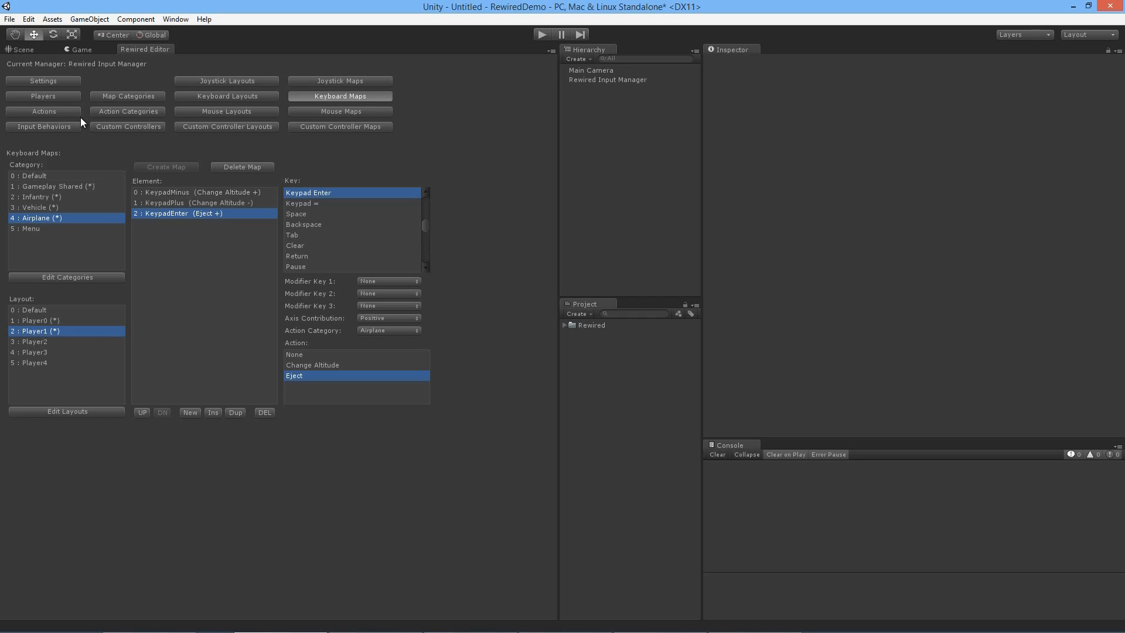
Step: Set Player0's first default keyboard map to the Gameplay Shared category and the Player0 layout
left_click(69, 96)
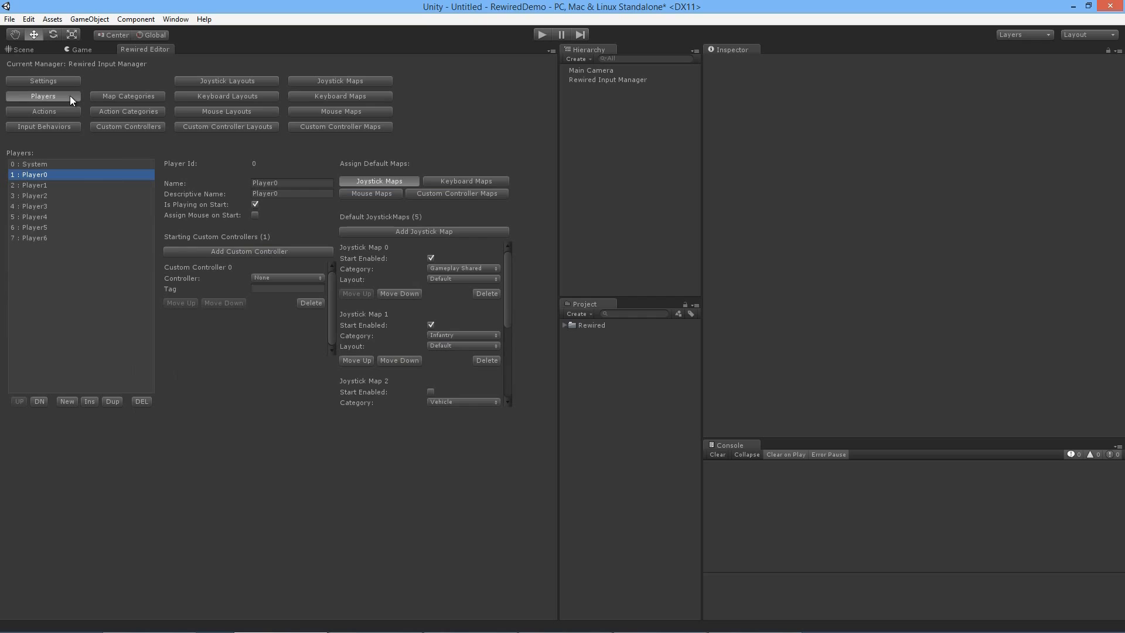
left_click(451, 181)
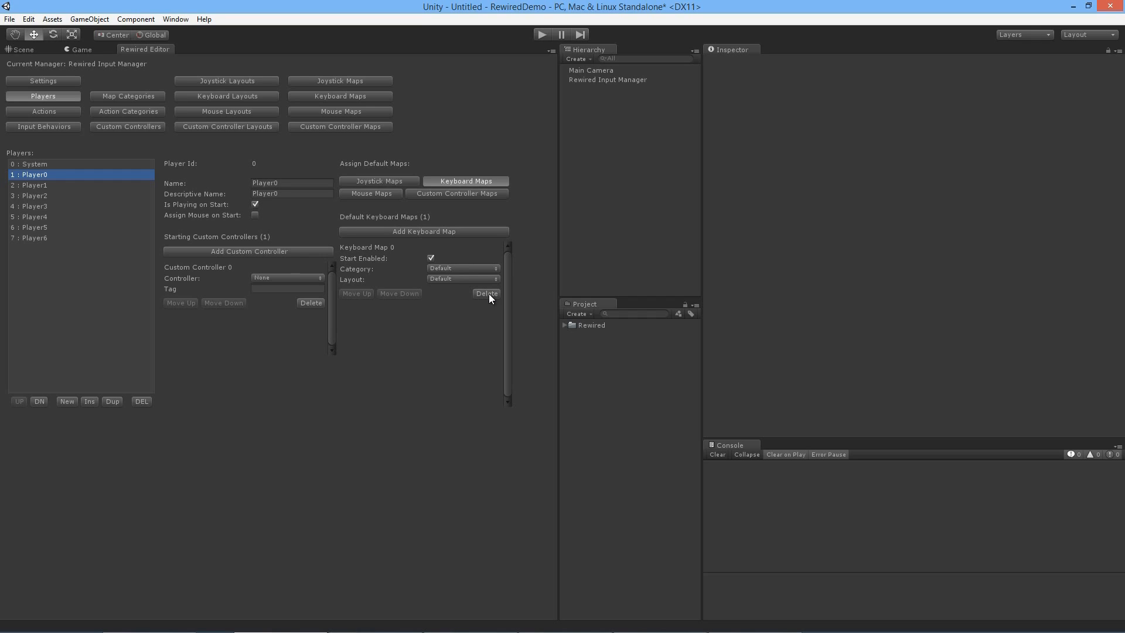
left_click(496, 269)
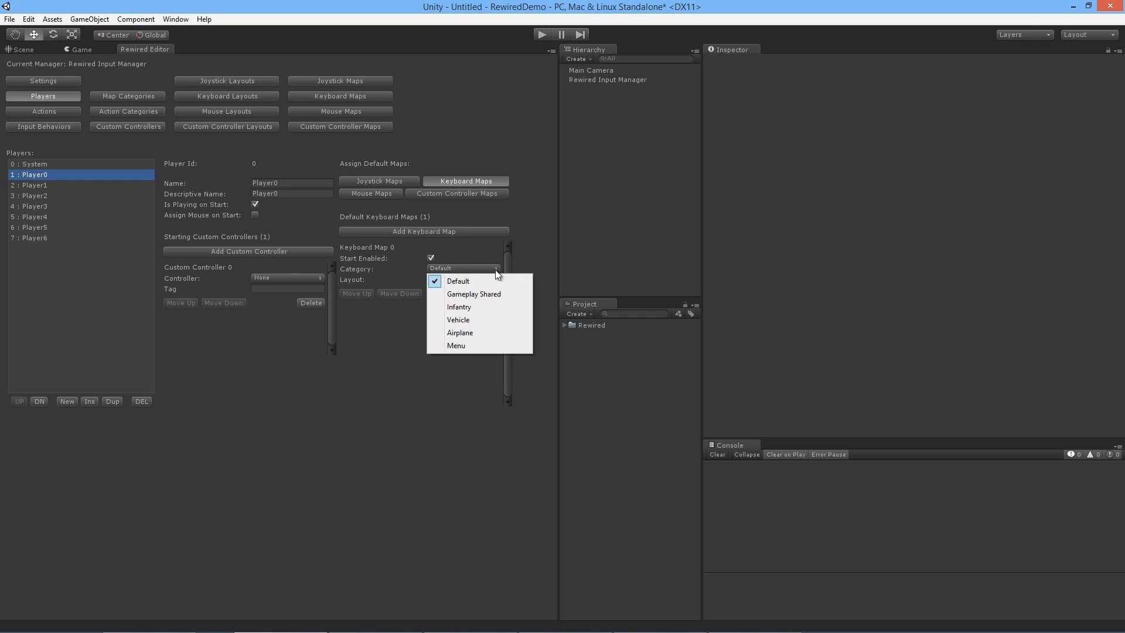
left_click(495, 293)
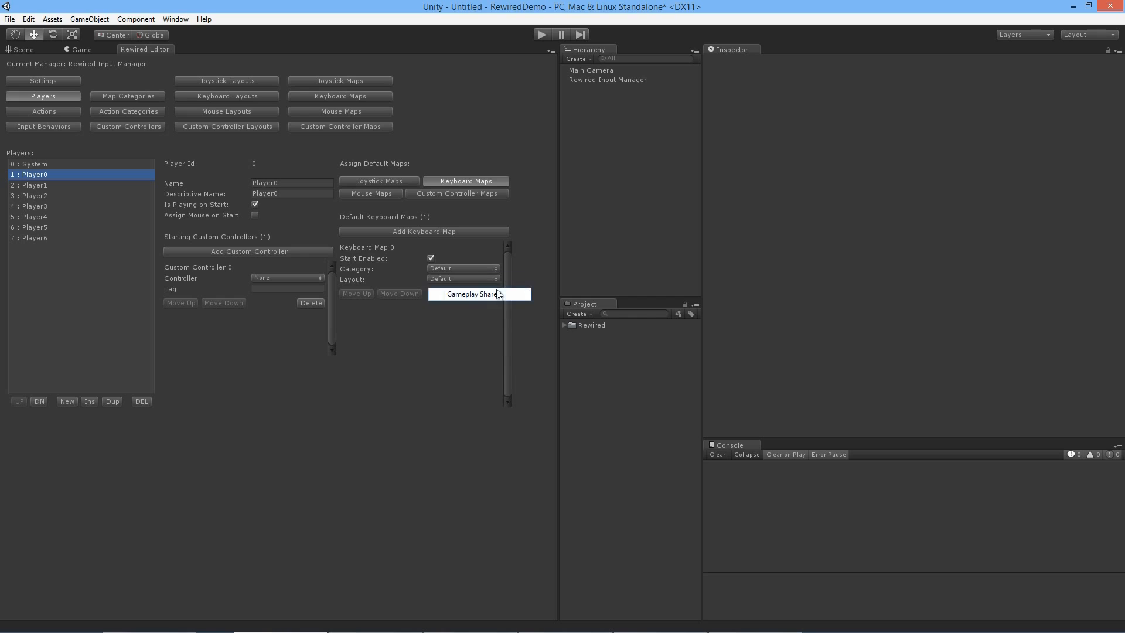
left_click(490, 280)
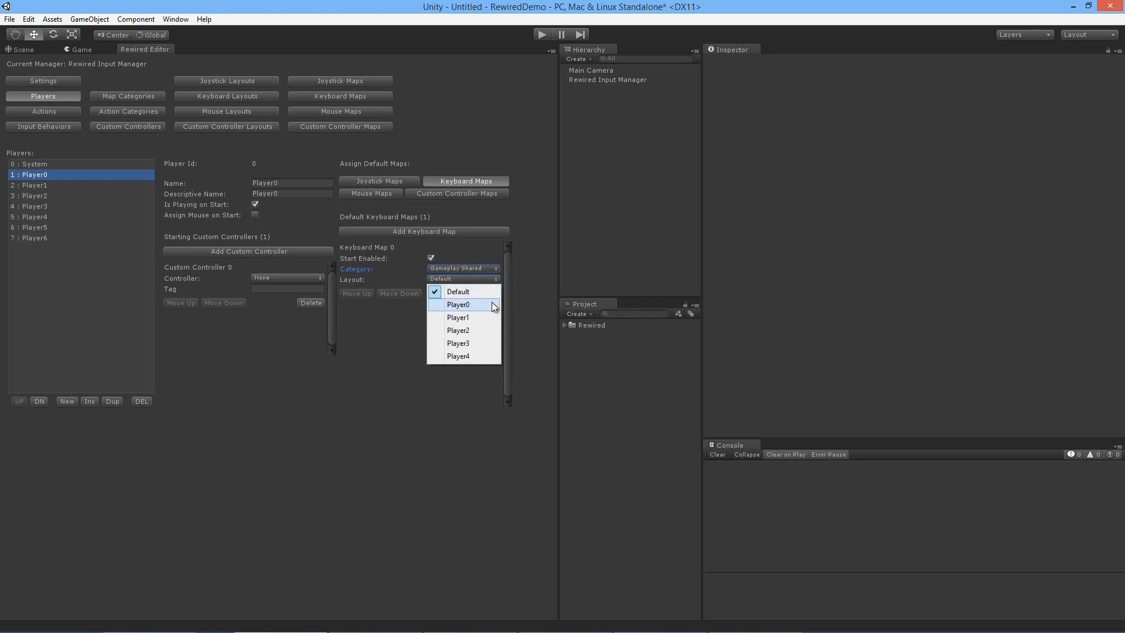
left_click(490, 301)
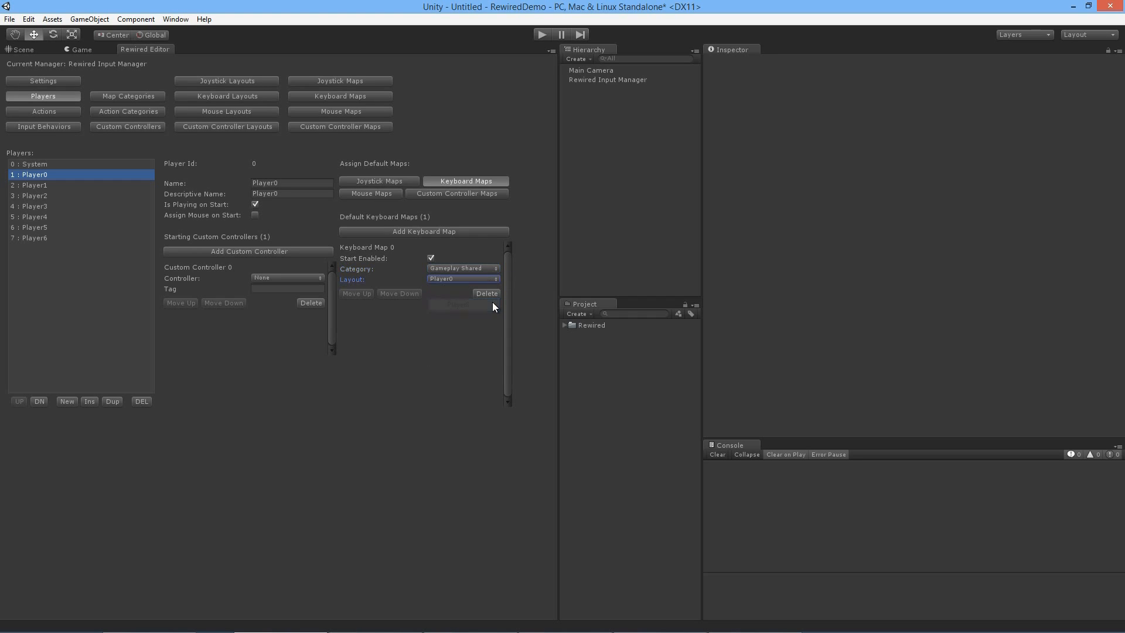
Step: Add a second default keyboard map to Player0 with the Infantry category and the Player0 layout
left_click(456, 233)
left_click(471, 334)
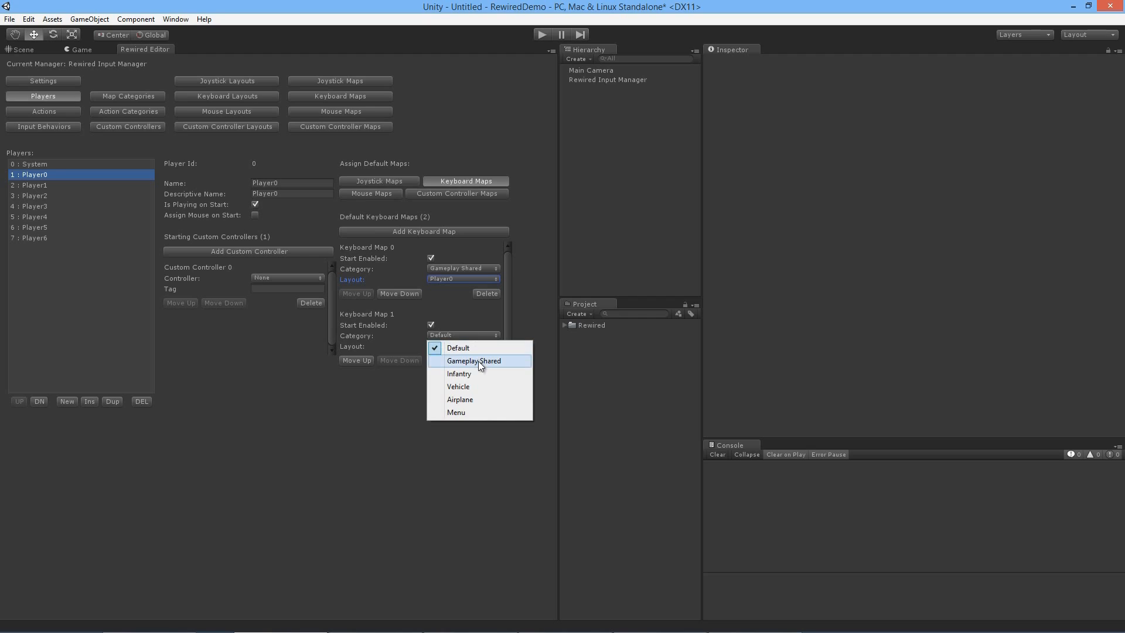
left_click(480, 374)
left_click(480, 346)
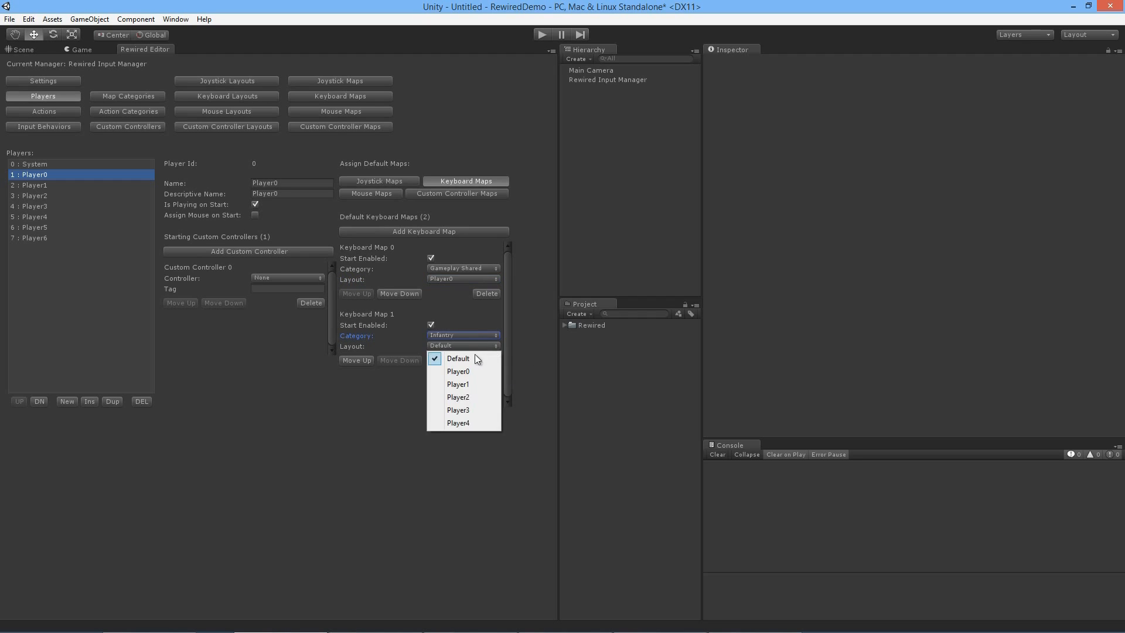
left_click(475, 373)
Step: Add a third default keyboard map to Player0 with the Vehicle category and the Player0 layout
left_click(465, 232)
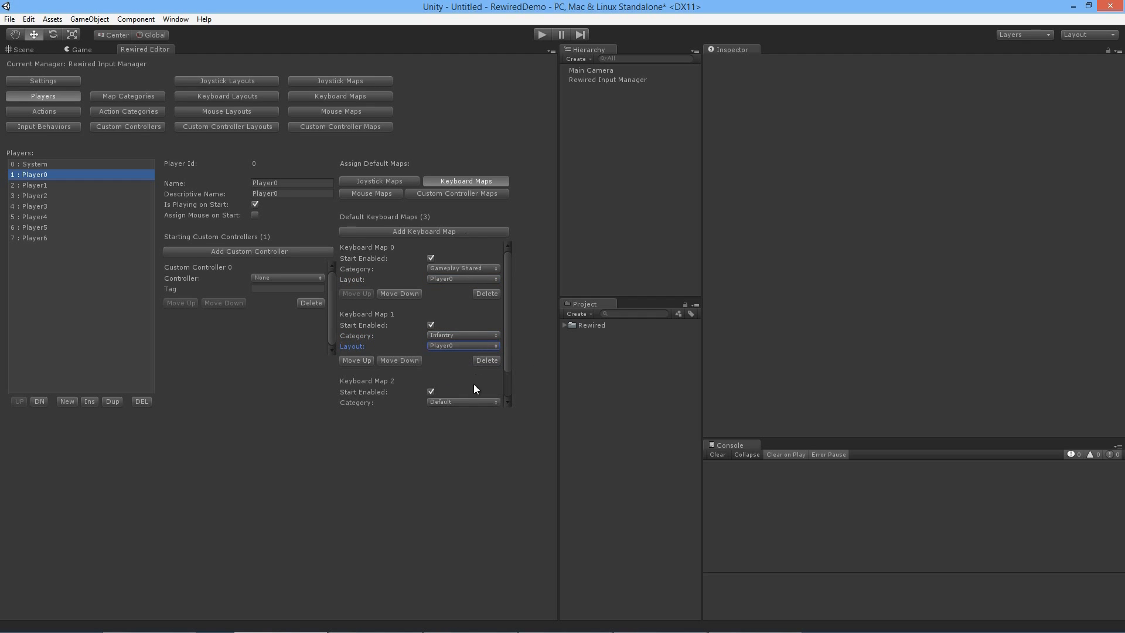
scroll(484, 377, "down", 2)
left_click(480, 366)
left_click(476, 416)
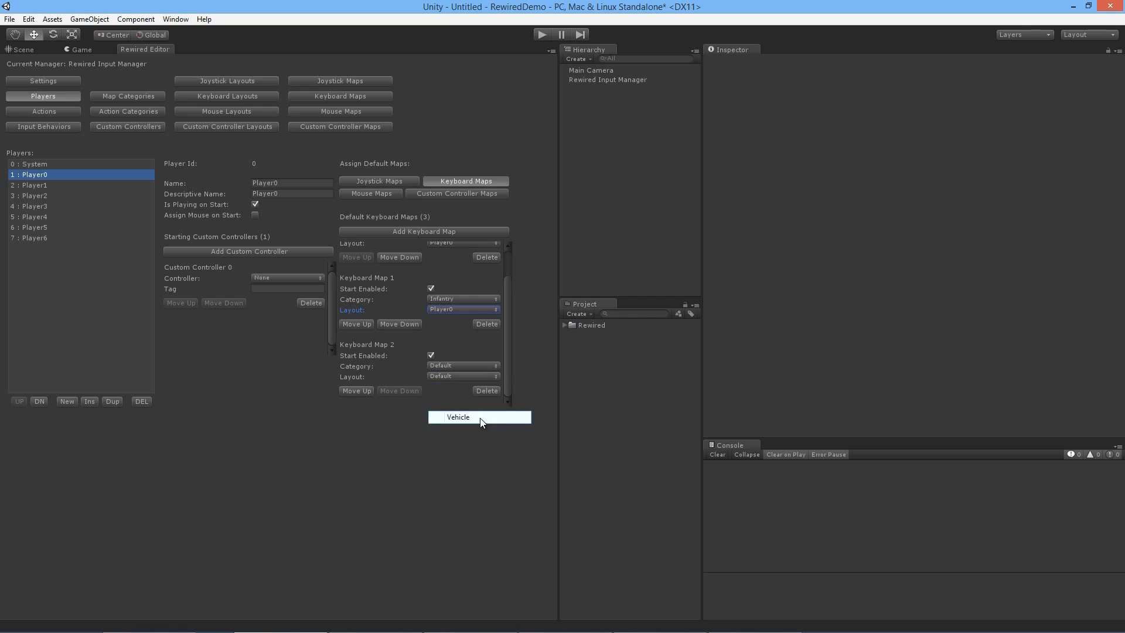
left_click(465, 376)
left_click(470, 402)
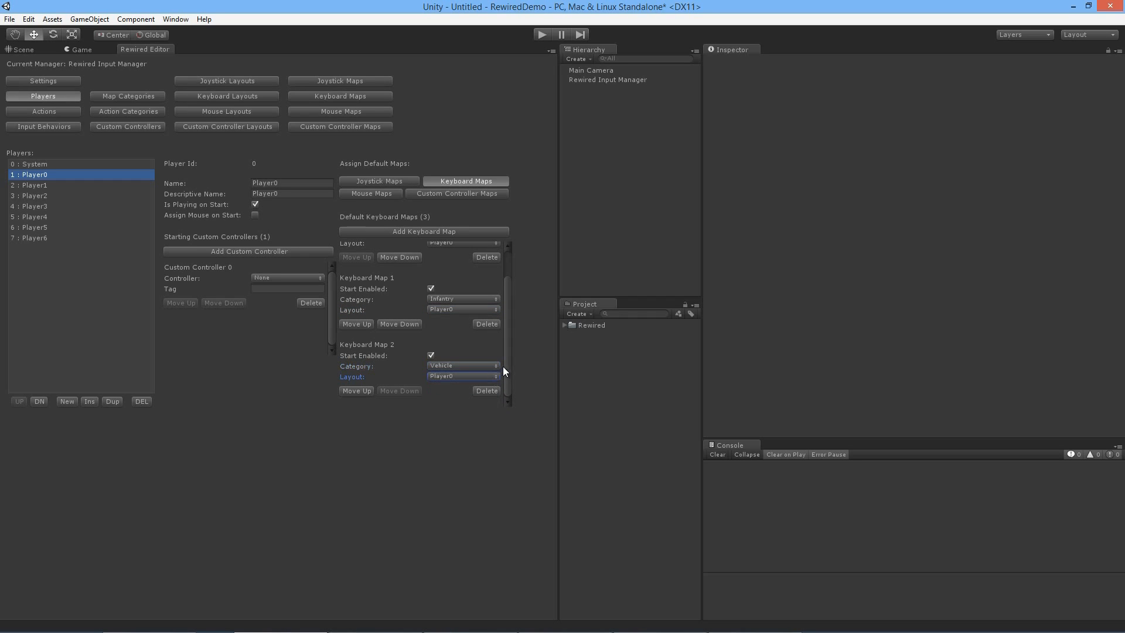
Step: Add a fourth default keyboard map to Player0 with the Airplane category and the Player0 layout
left_click(470, 230)
scroll(474, 344, "down", 1)
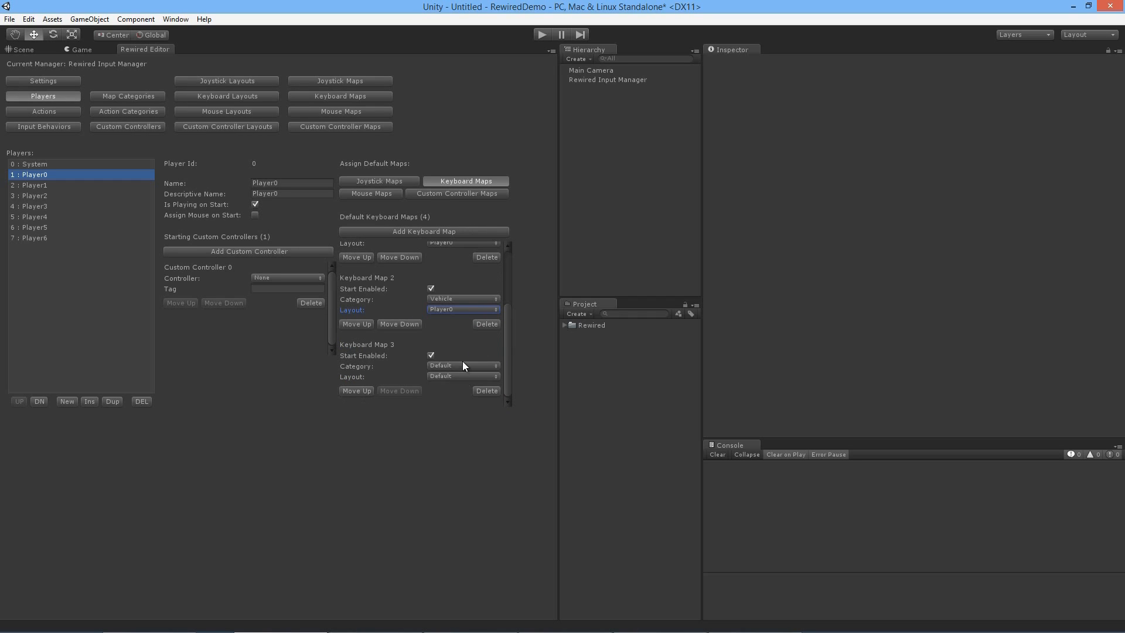
left_click(462, 365)
left_click(468, 427)
left_click(459, 378)
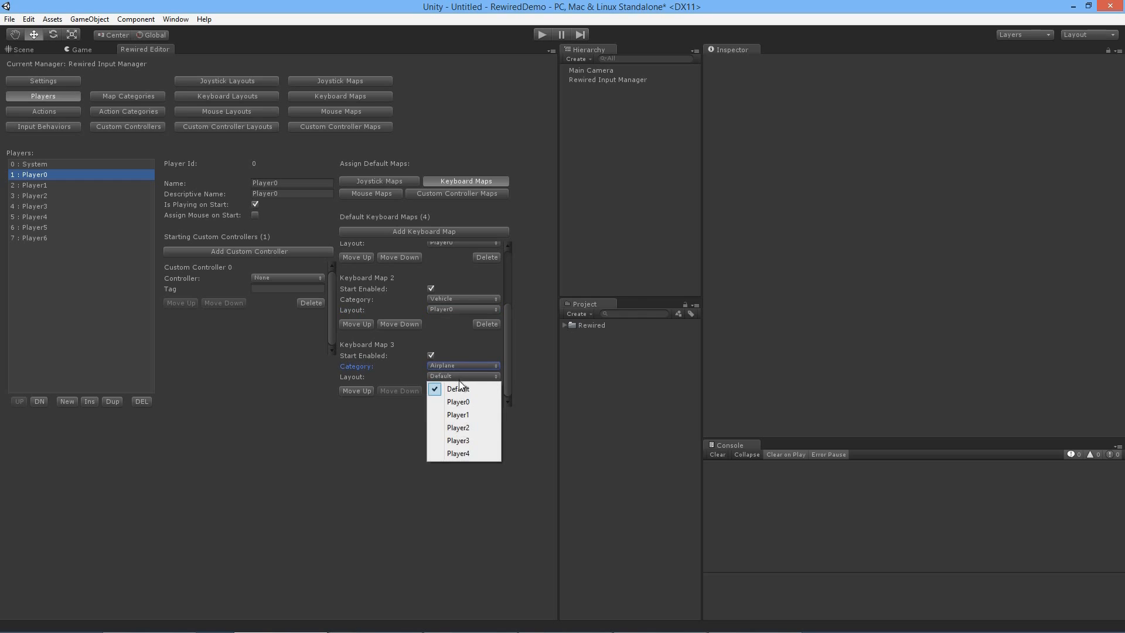
left_click(465, 402)
Step: Add a fifth default keyboard map to Player0 with the Menu category and the Player0 layout
left_click(483, 230)
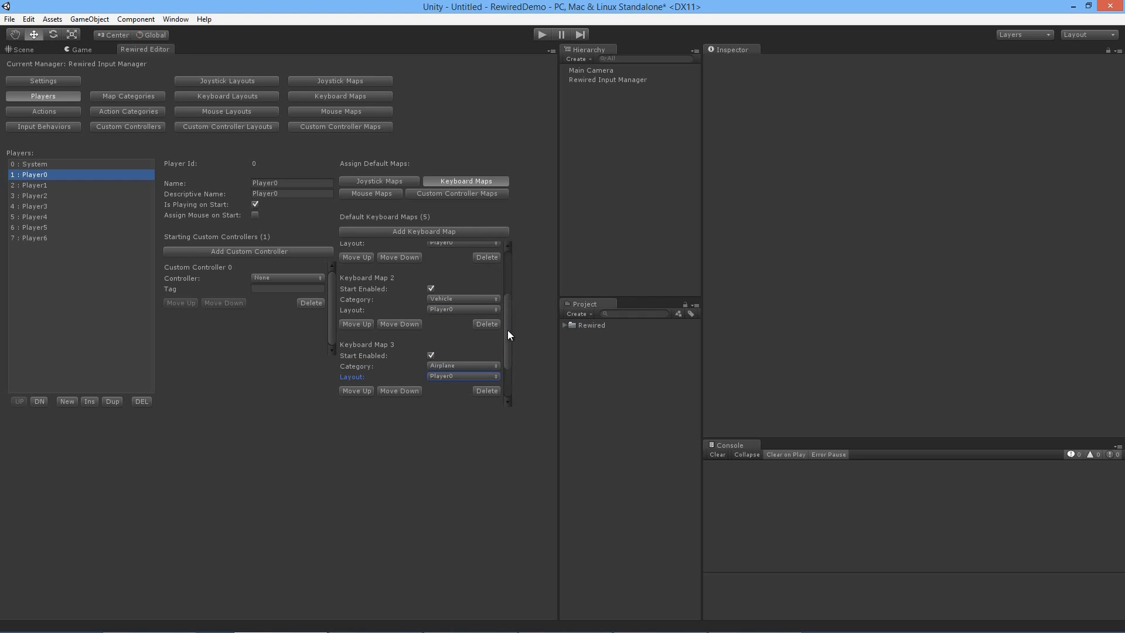
scroll(508, 335, "down", 1)
left_click(462, 366)
left_click(462, 444)
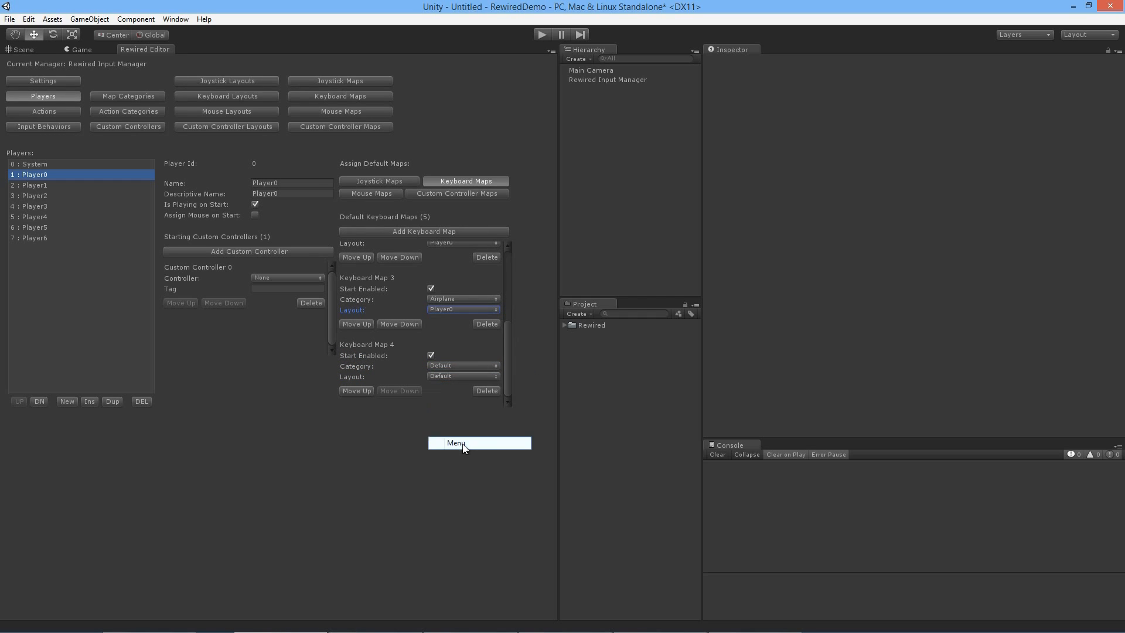
left_click(458, 375)
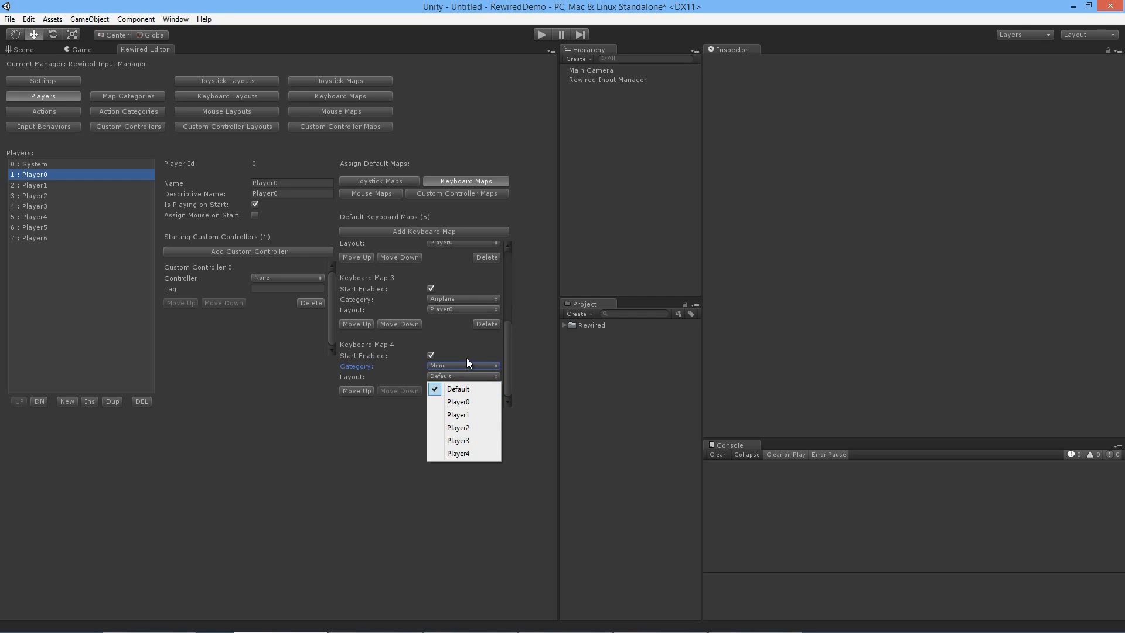
left_click(465, 400)
Step: Turn off Start Enabled for Player0's Vehicle, Airplane and Menu default keyboard maps
scroll(486, 377, "up", 5)
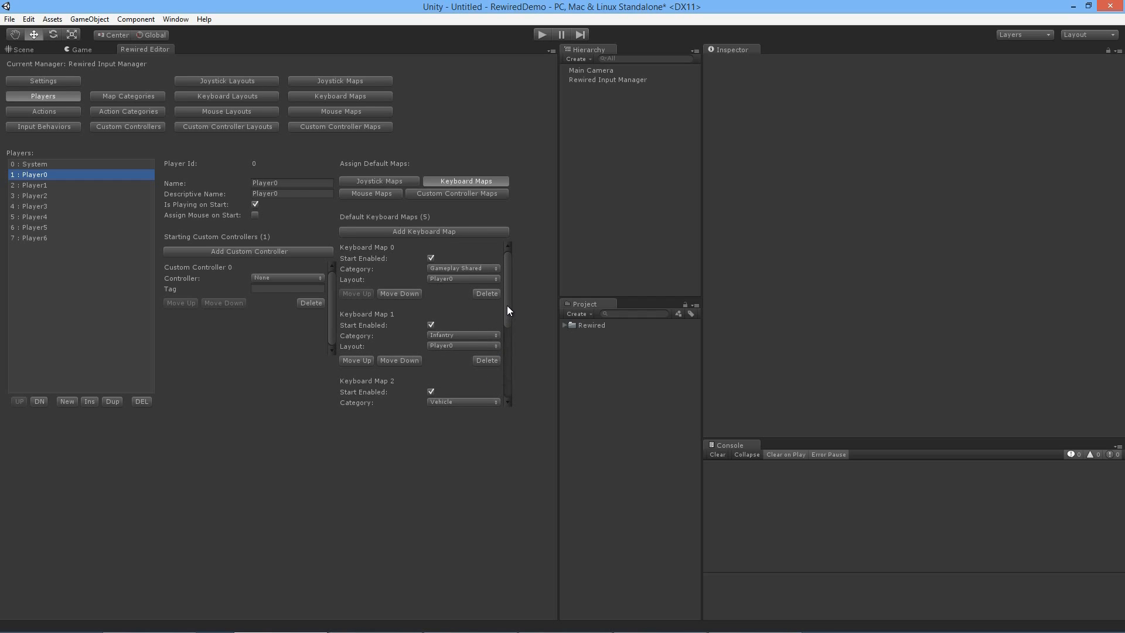
mouse_move(507, 304)
left_mouse_down()
mouse_move(507, 370)
mouse_move(504, 301)
left_mouse_up()
left_click(431, 315)
left_click(432, 380)
left_click(431, 355)
scroll(457, 292, "up", 2)
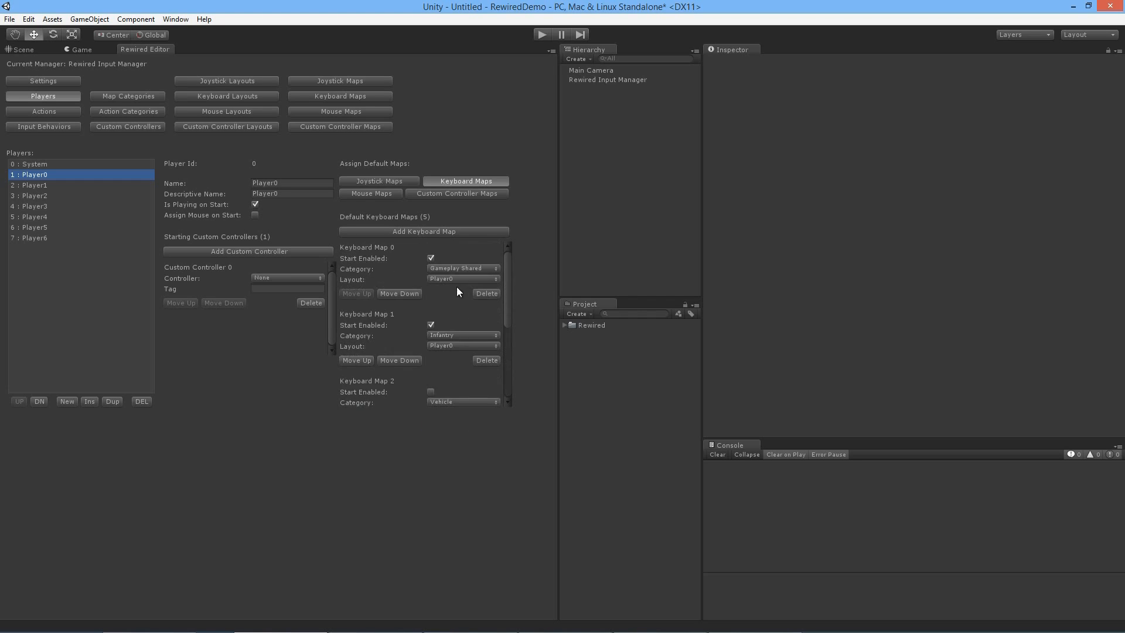
Step: Add a default keyboard map to Player1 with the Gameplay Shared category and the Player1 layout
left_click(80, 184)
left_click(455, 231)
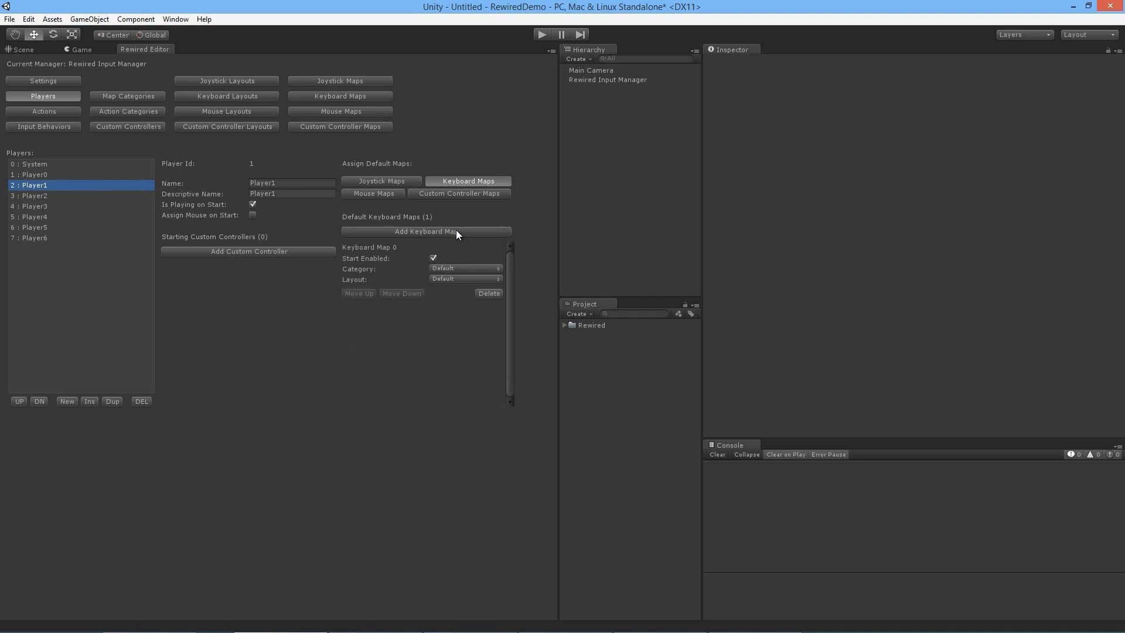
left_click(481, 268)
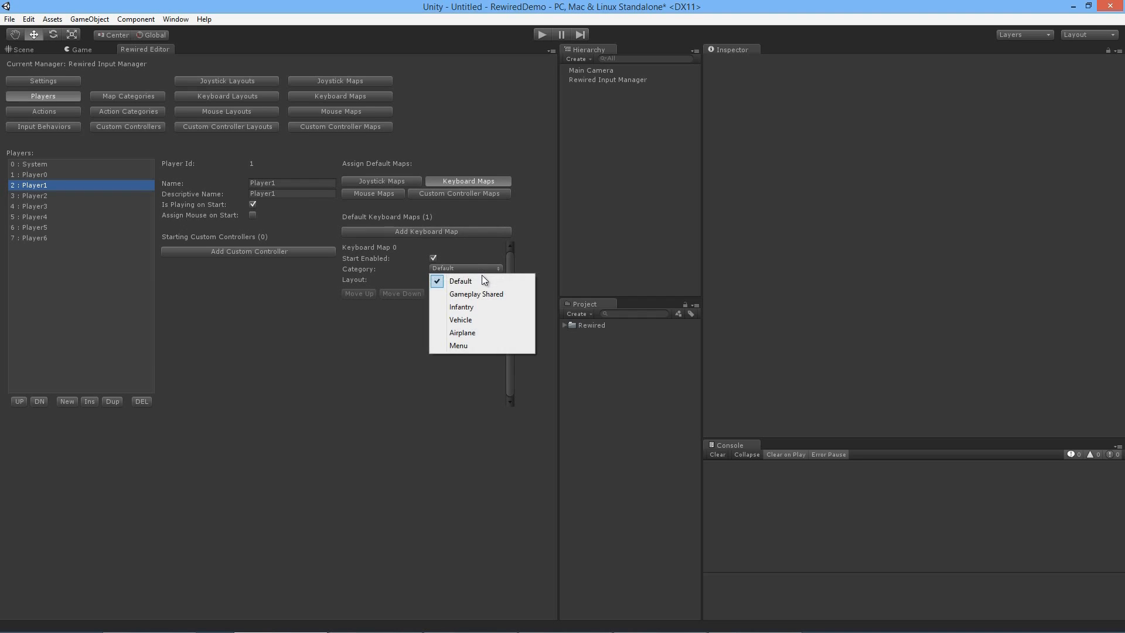
left_click(477, 297)
left_click(474, 279)
left_click(474, 315)
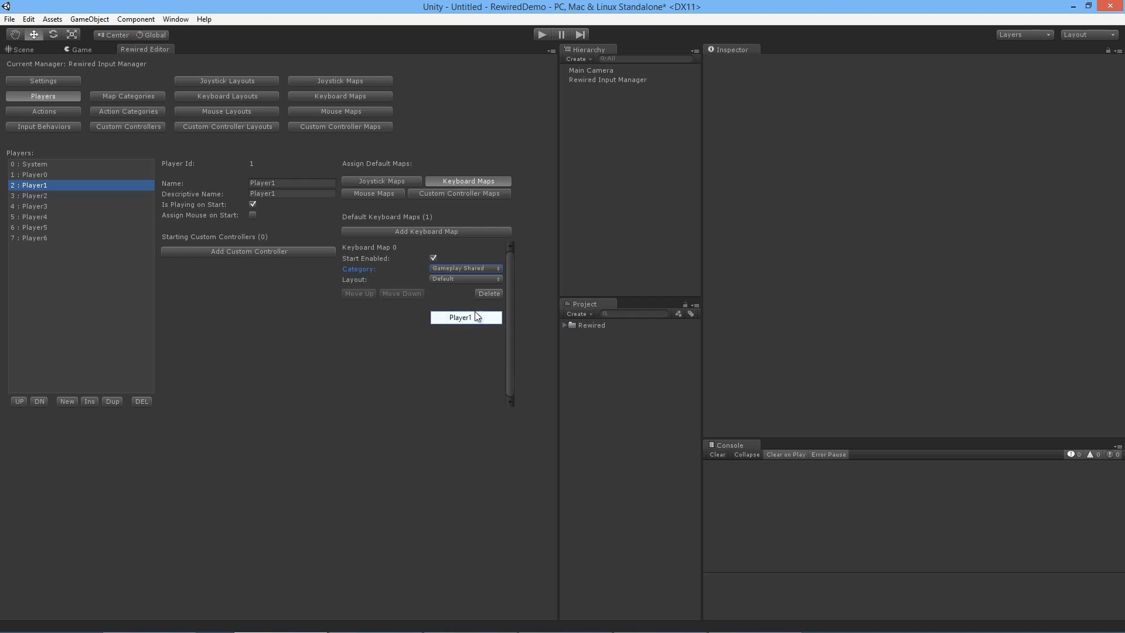
Step: Add a second default keyboard map to Player1 with the Infantry category and the Player1 layout
left_click(462, 232)
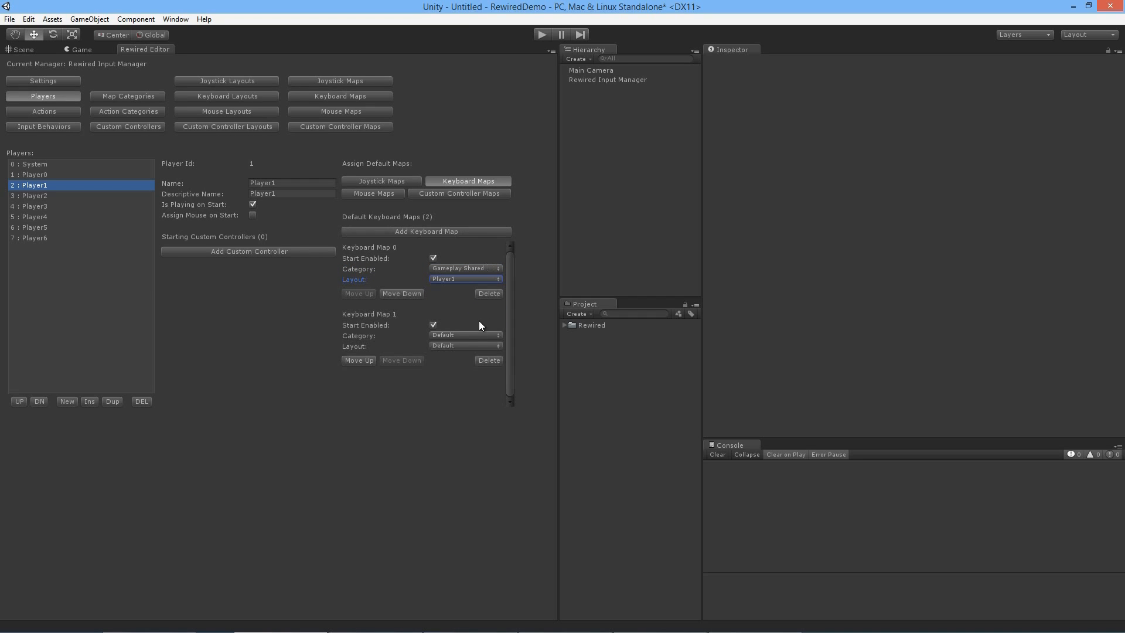
left_click(474, 335)
left_click(472, 373)
left_click(465, 346)
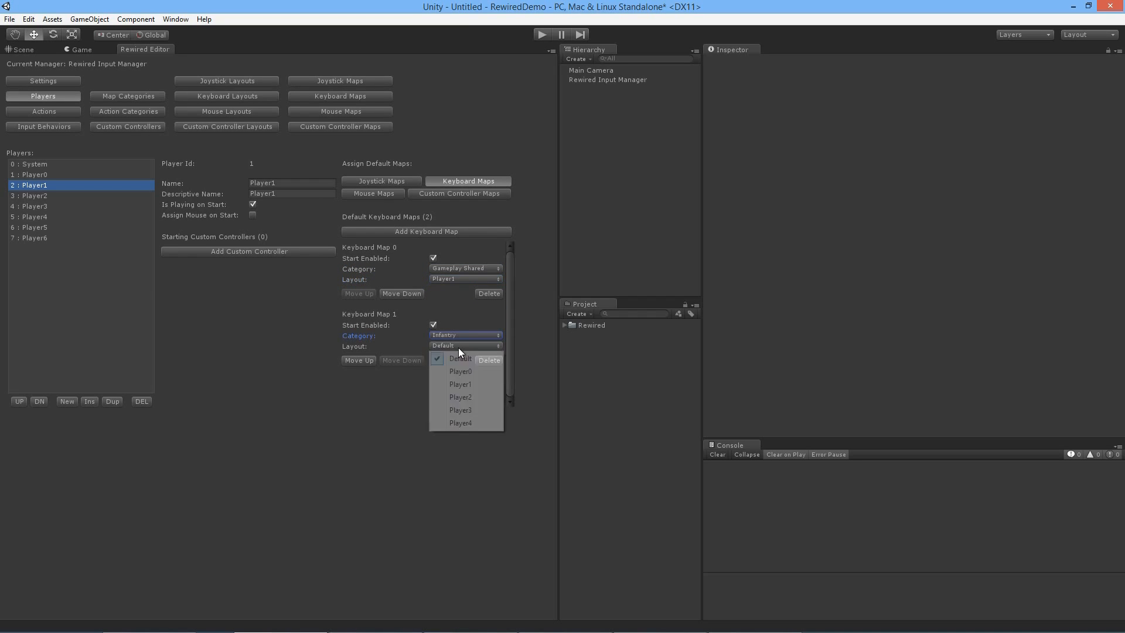
left_click(459, 384)
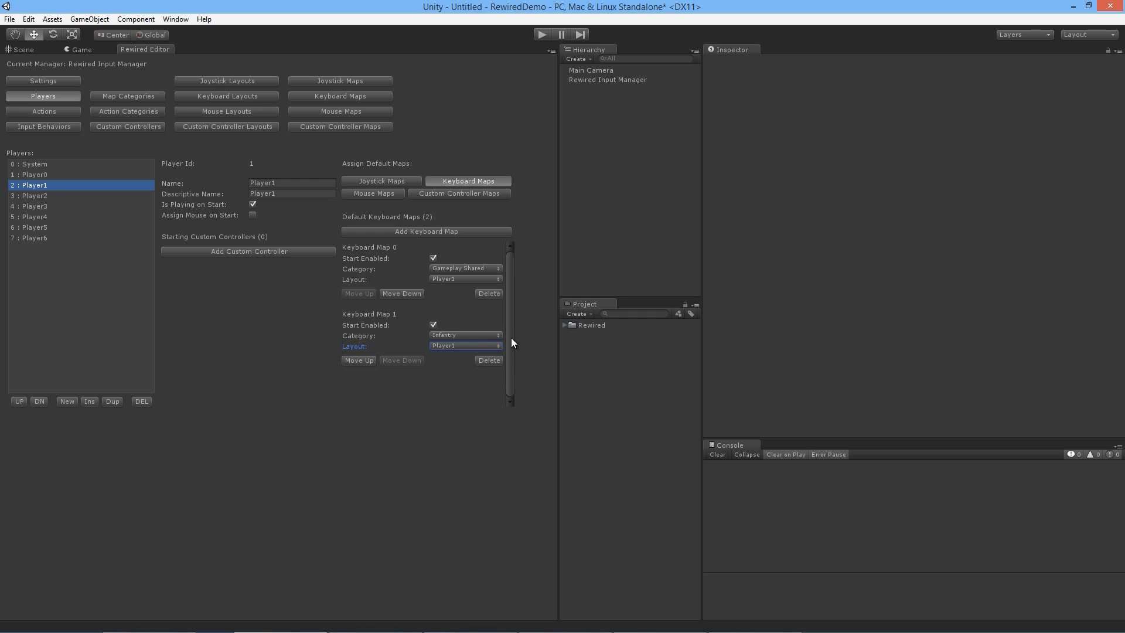
Step: Add a third default keyboard map to Player1 with the Vehicle category, the Player1 layout and Start Enabled off
left_click(458, 232)
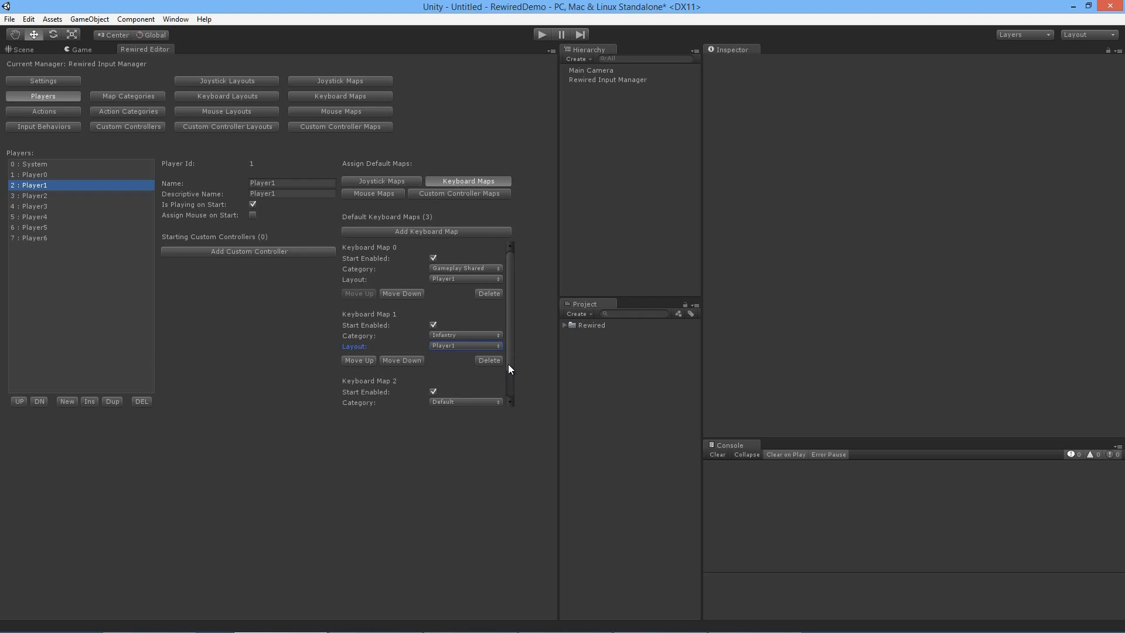
scroll(508, 368, "down", 3)
left_click(472, 368)
left_click(473, 417)
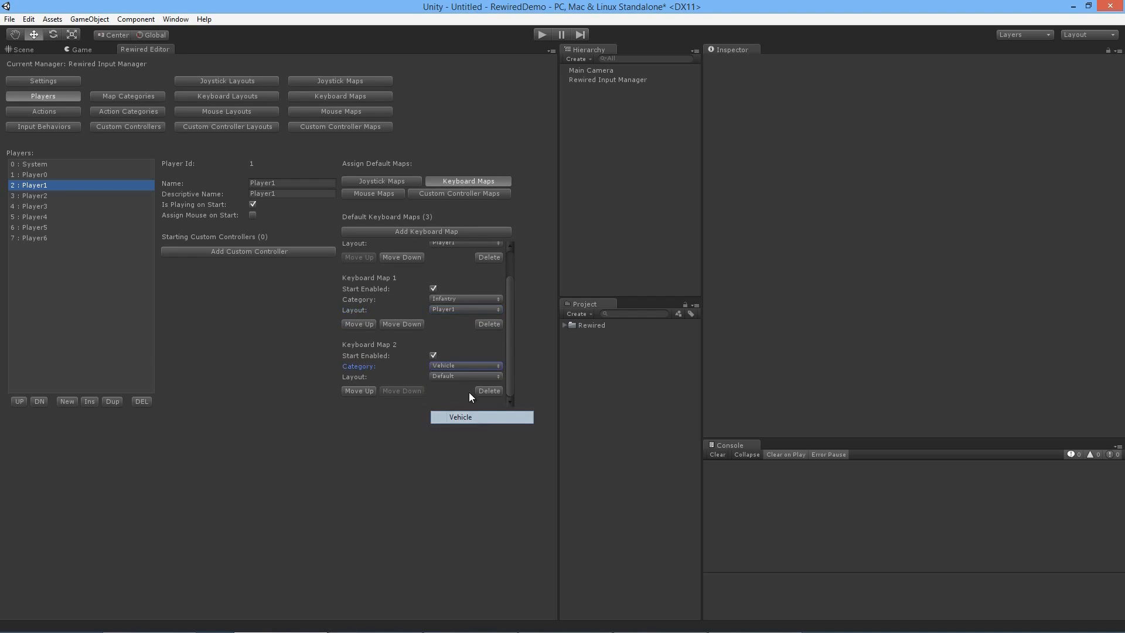
left_click(459, 376)
left_click(471, 417)
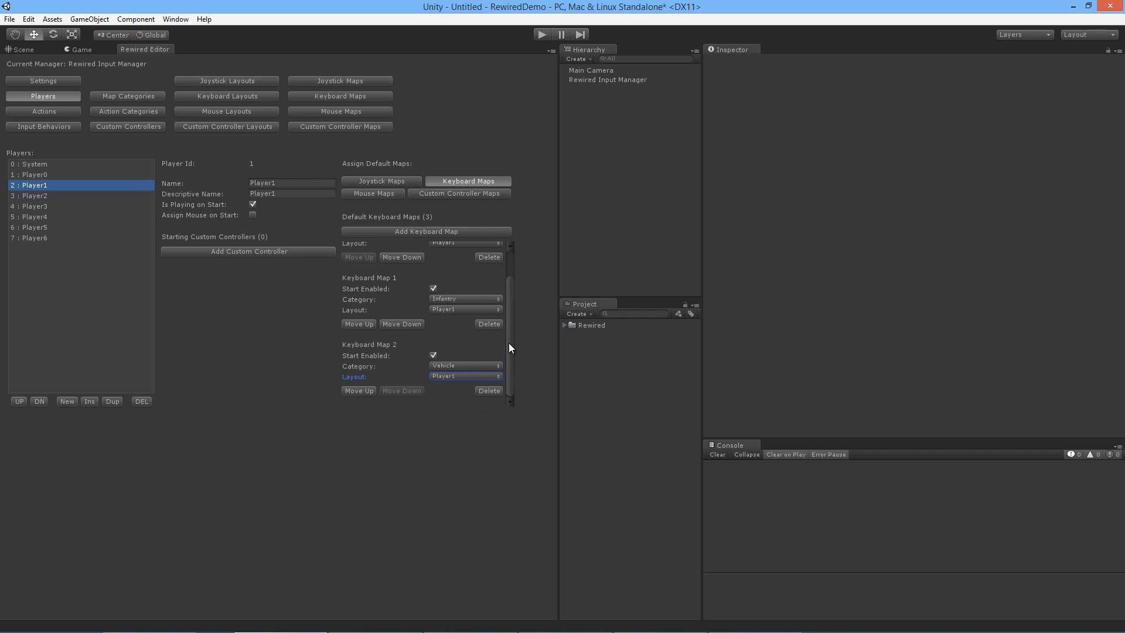
left_click(433, 355)
Step: Add a fourth default keyboard map to Player1 with the Airplane category, the Player1 layout and Start Enabled off
left_click(474, 232)
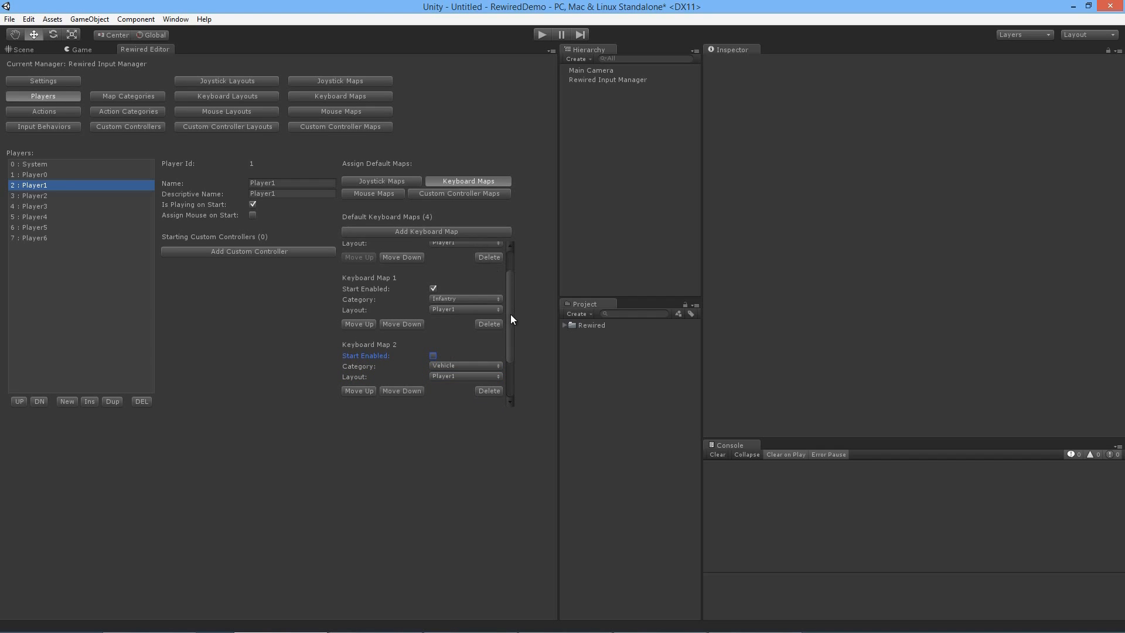
left_click_drag(511, 314, 511, 374)
left_click(474, 365)
left_click(462, 430)
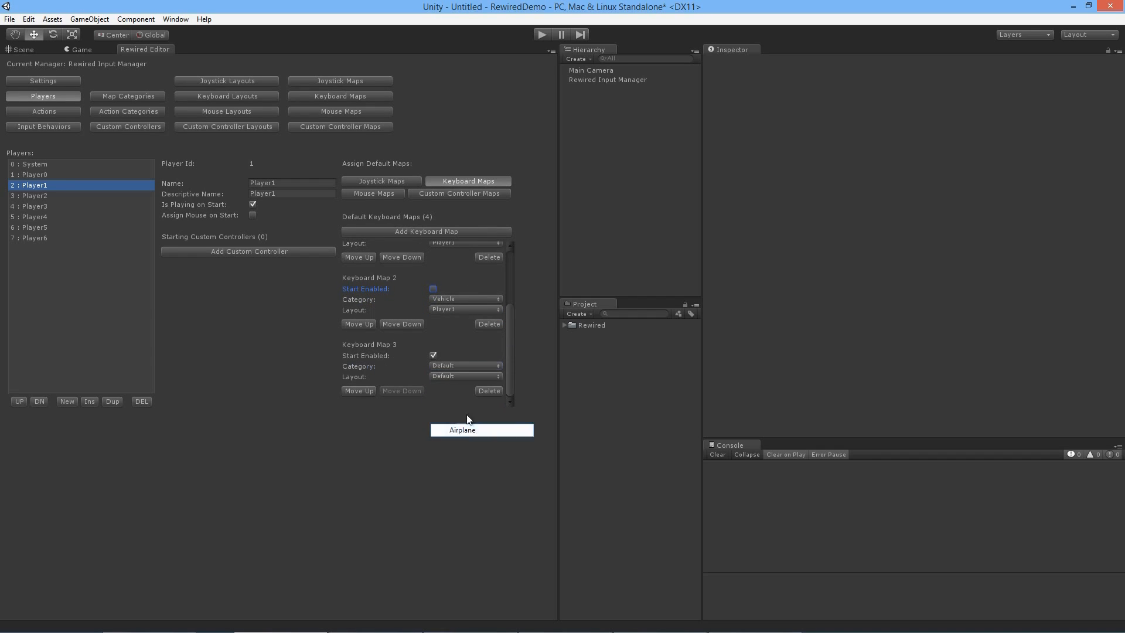
left_click(465, 375)
left_click(464, 416)
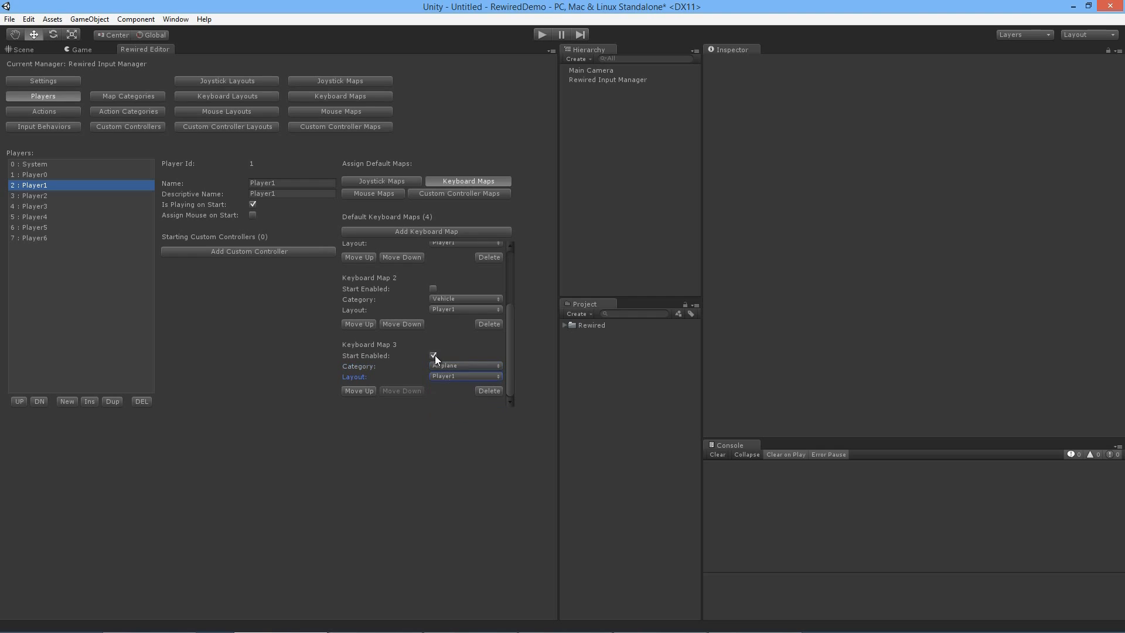
left_click(433, 356)
Step: Add a fifth default keyboard map to Player1 with the Menu category, the Player1 layout and Start Enabled off
left_click(496, 231)
left_click_drag(508, 321, 509, 375)
left_click(474, 367)
left_click(474, 443)
left_click(446, 376)
left_click(462, 411)
left_click(432, 354)
left_click_drag(508, 360, 524, 275)
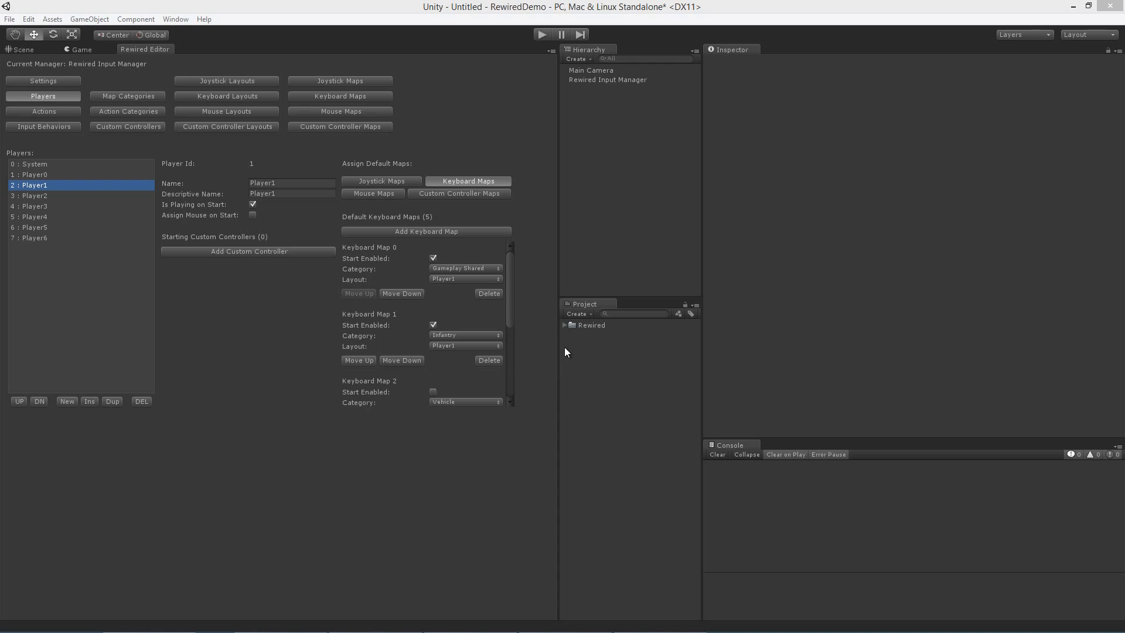
Step: Open the ControlRemapping1 example scene from Rewired's Examples folder
left_click(565, 325)
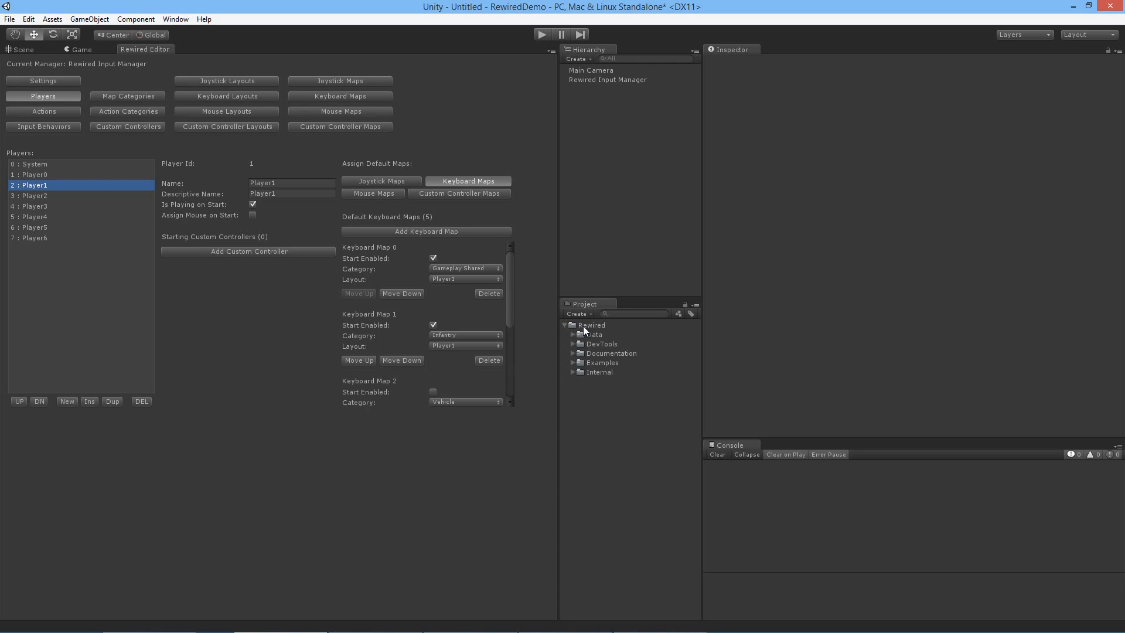
left_click(573, 363)
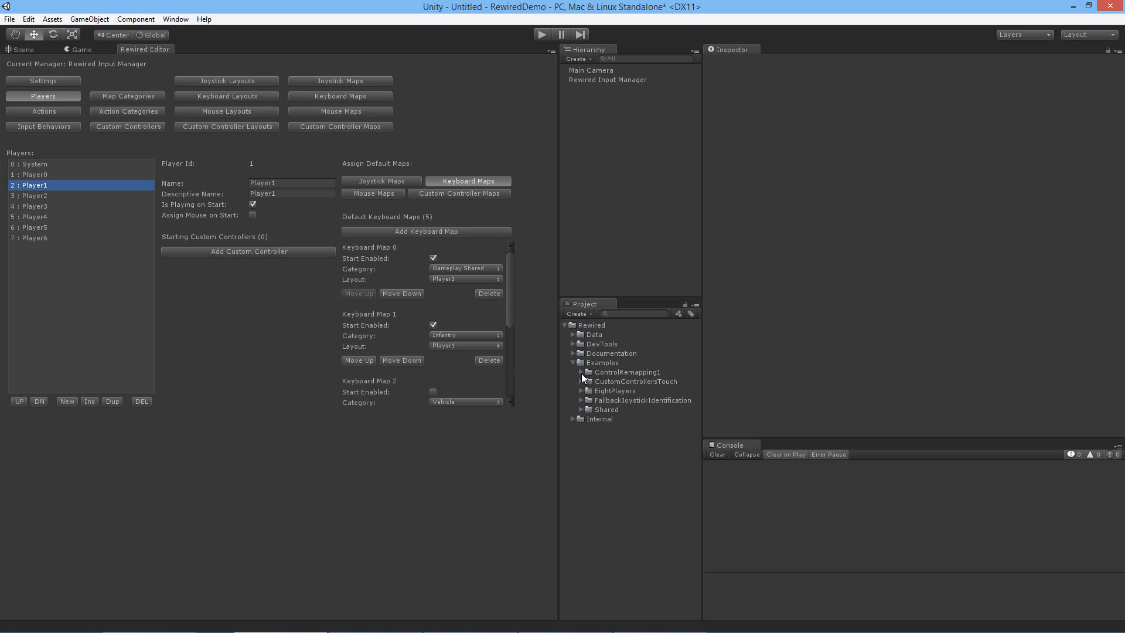
left_click(581, 373)
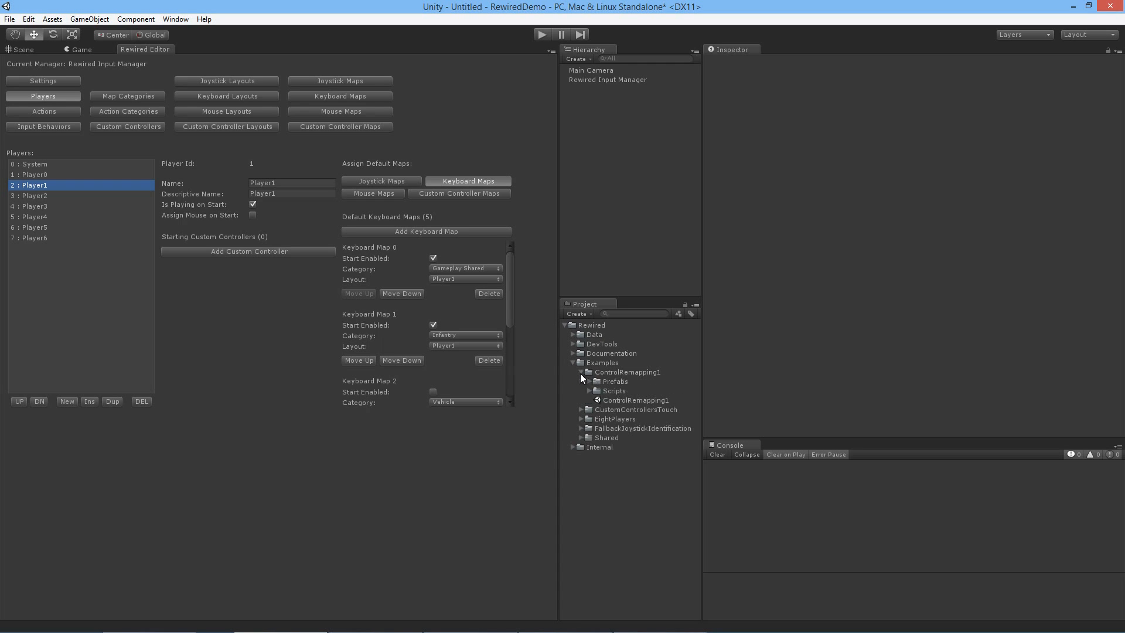
double_click(618, 399)
left_click(598, 346)
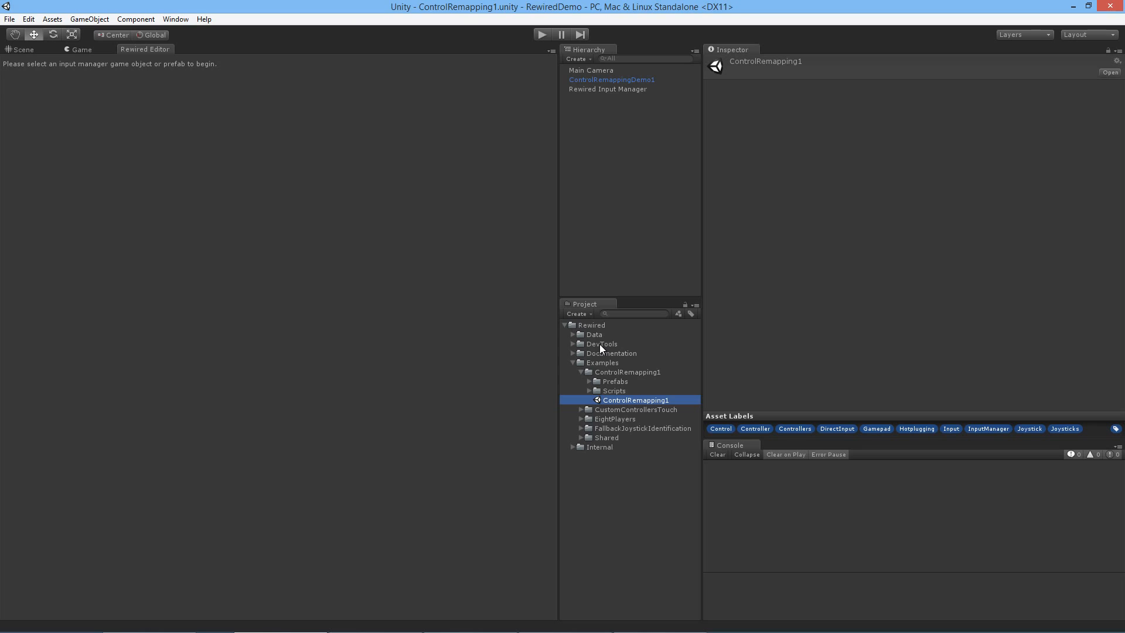
Step: Run the ControlRemapping1 scene and open its in-game control mapping menu
left_click(625, 400)
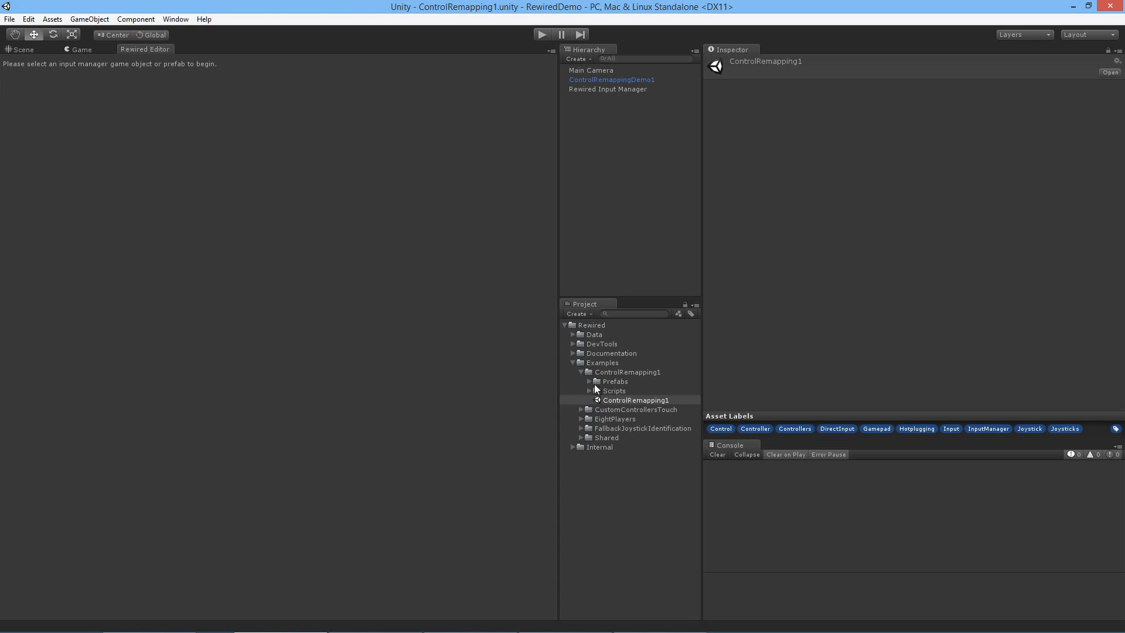
left_click(542, 35)
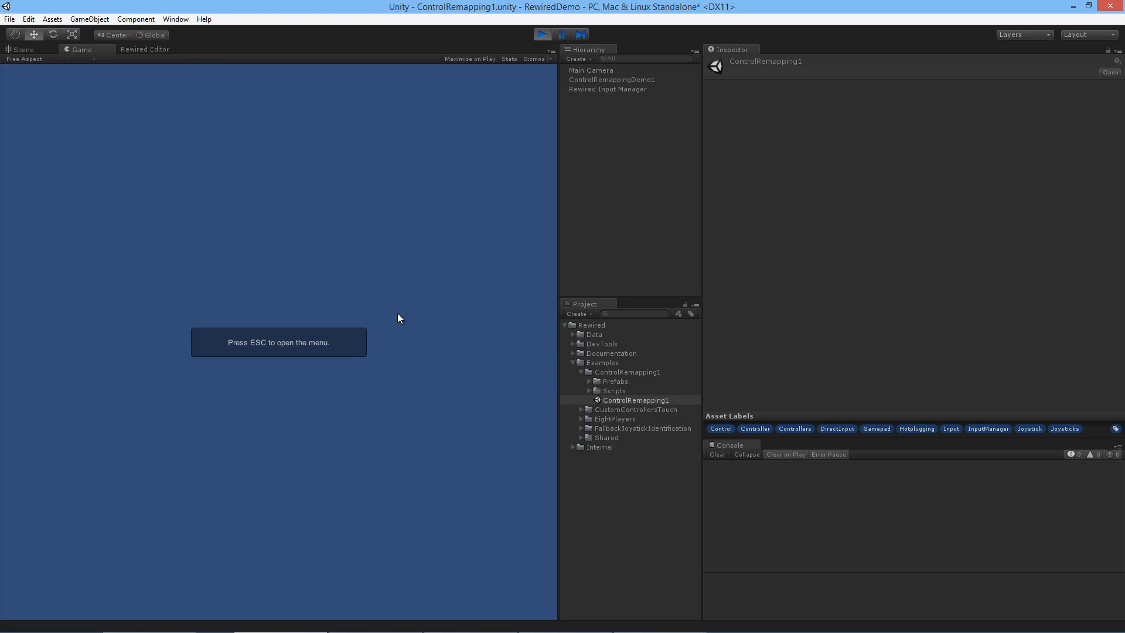
key("Escape")
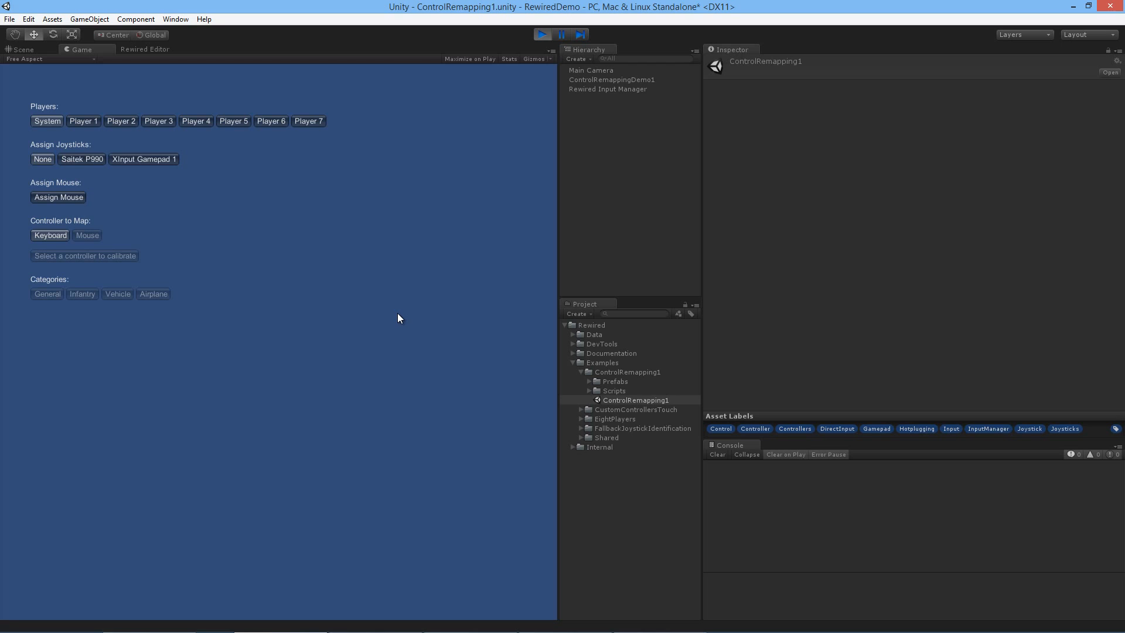
Step: Look through the joystick, mouse and keyboard assignments of Player 1 through Player 7 in the remapping menu
left_click(83, 121)
left_click(128, 120)
left_click(154, 121)
left_click(123, 121)
left_click(91, 121)
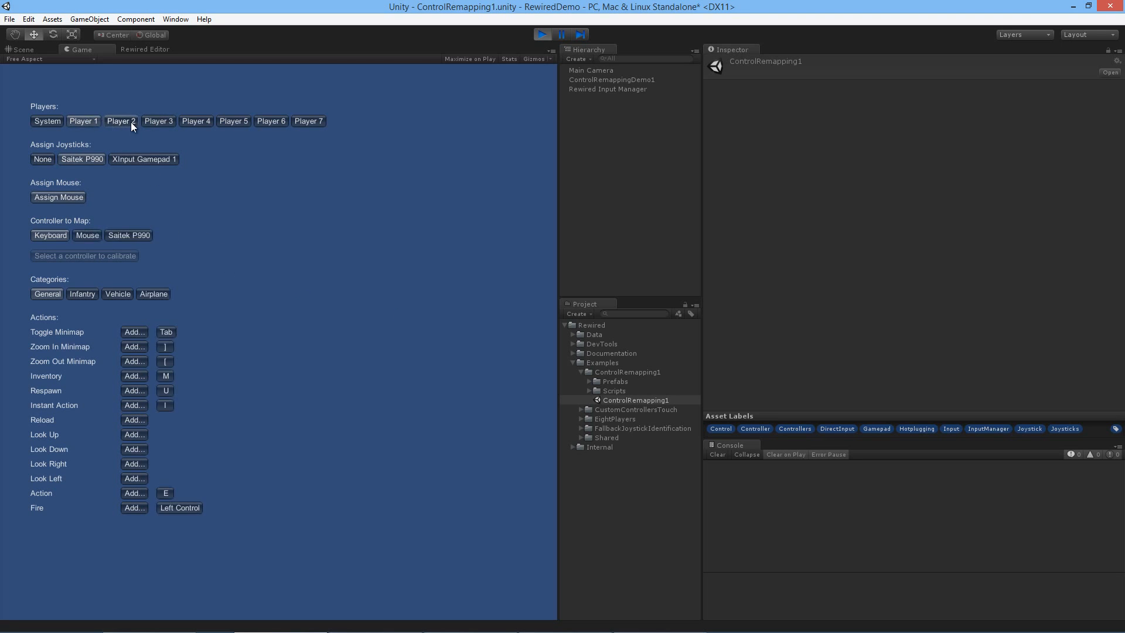
left_click(131, 122)
left_click(157, 122)
left_click(198, 122)
left_click(235, 121)
left_click(273, 121)
left_click(299, 120)
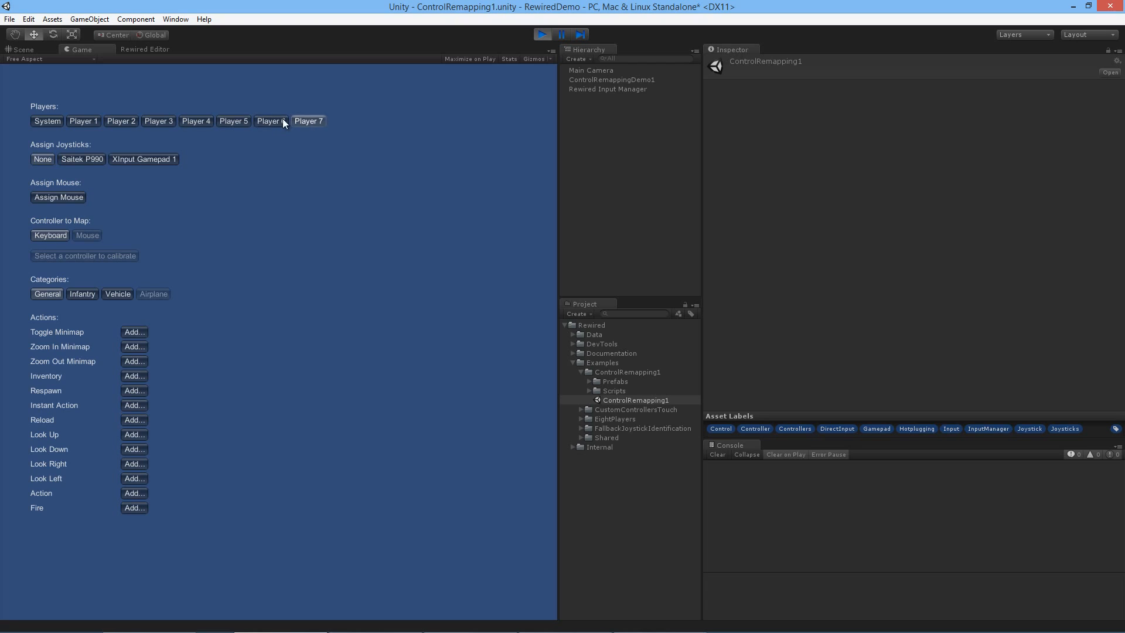
left_click(273, 120)
left_click(234, 122)
left_click(197, 123)
left_click(121, 122)
left_click(90, 123)
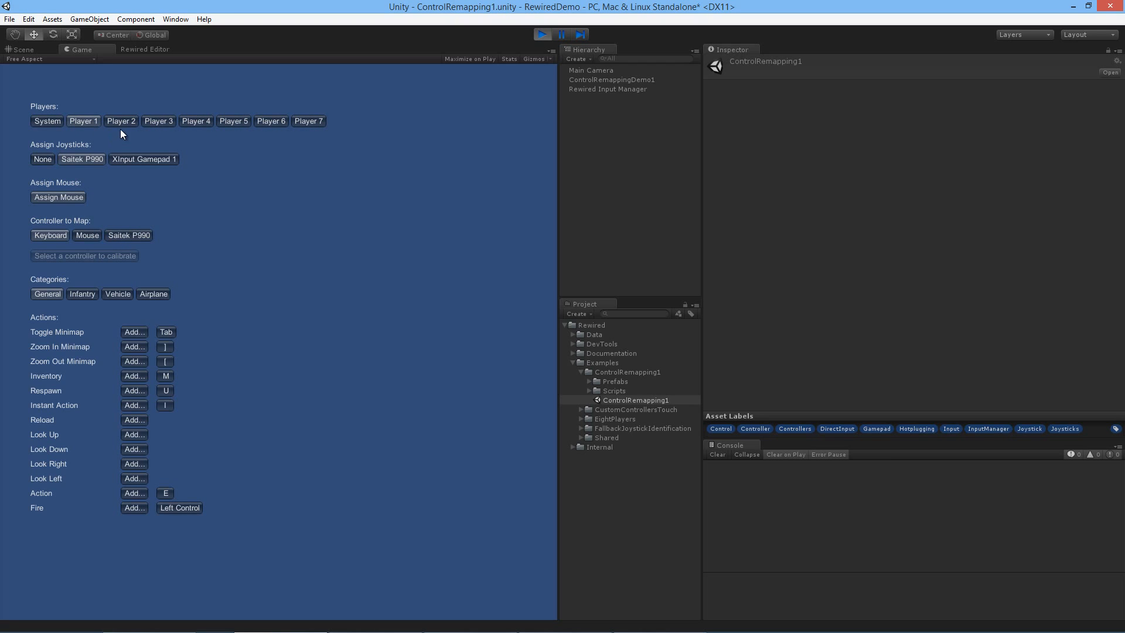
Step: Compare the joystick assigned to Player 1 with the one assigned to Player 2
left_click(108, 123)
left_click(89, 123)
left_click(111, 124)
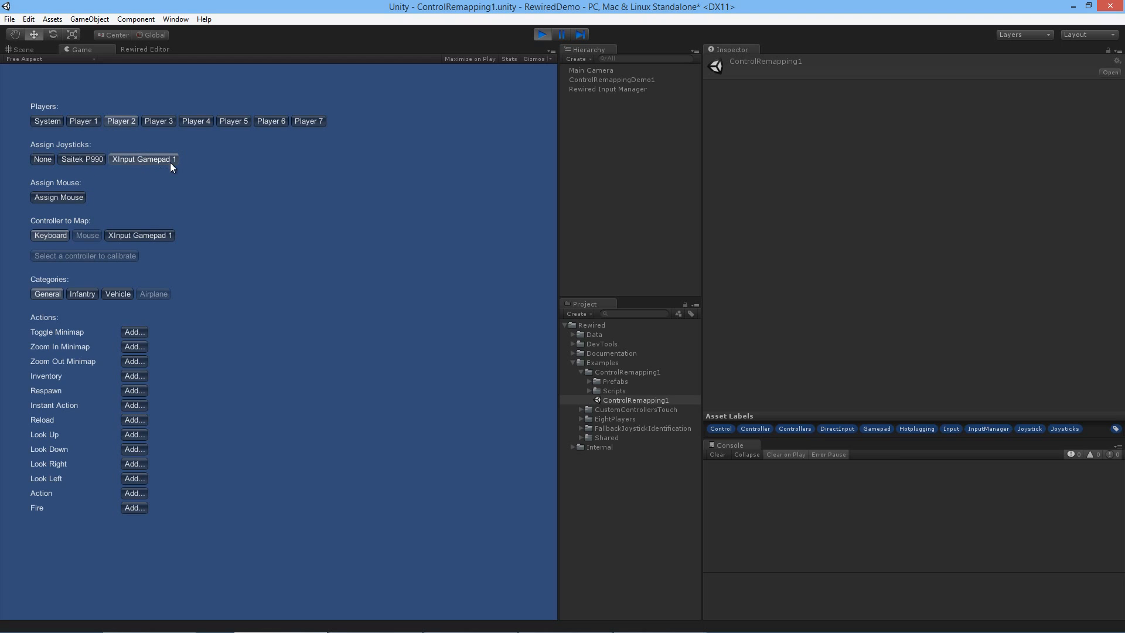
Step: Examine Player 1's mouse mappings in the General, Infantry, Vehicle and Airplane categories
left_click(72, 121)
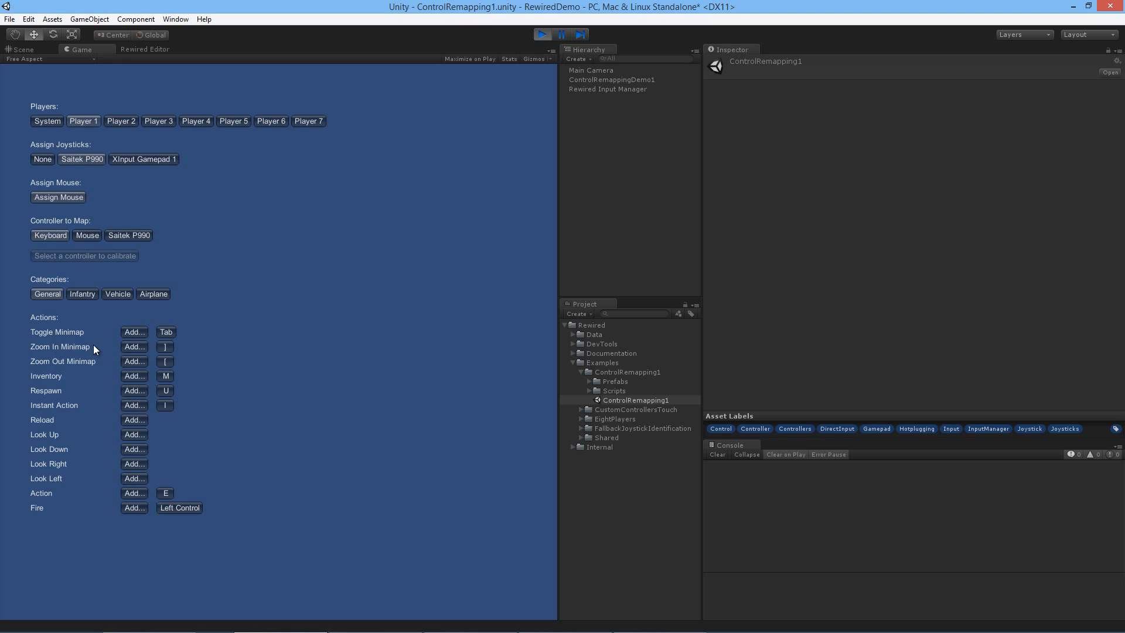
left_click(95, 235)
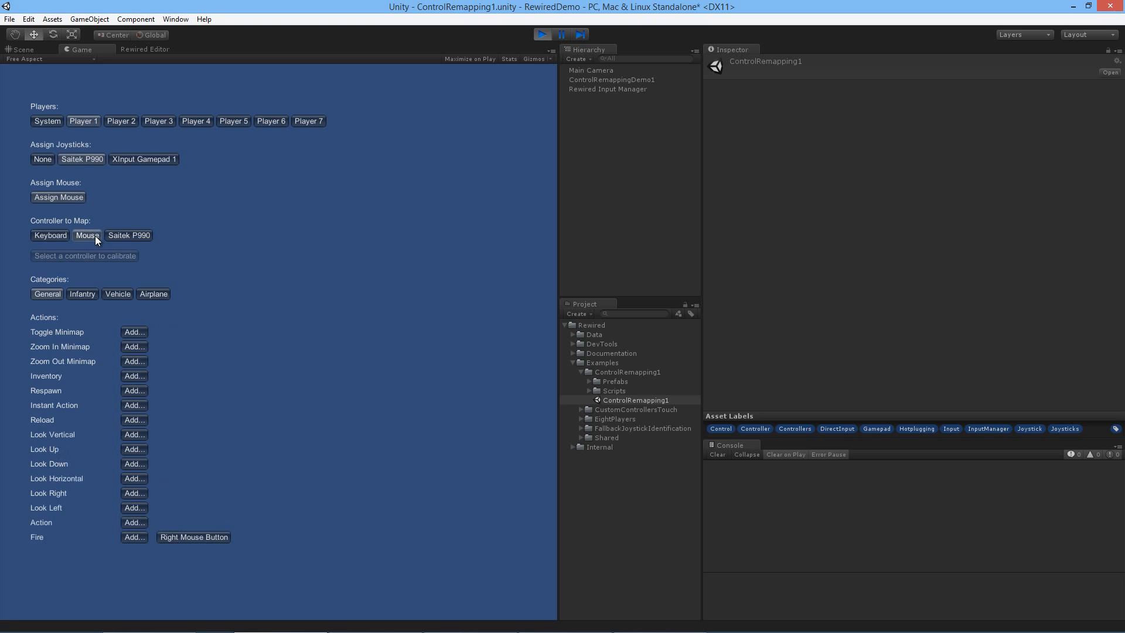
left_click(85, 293)
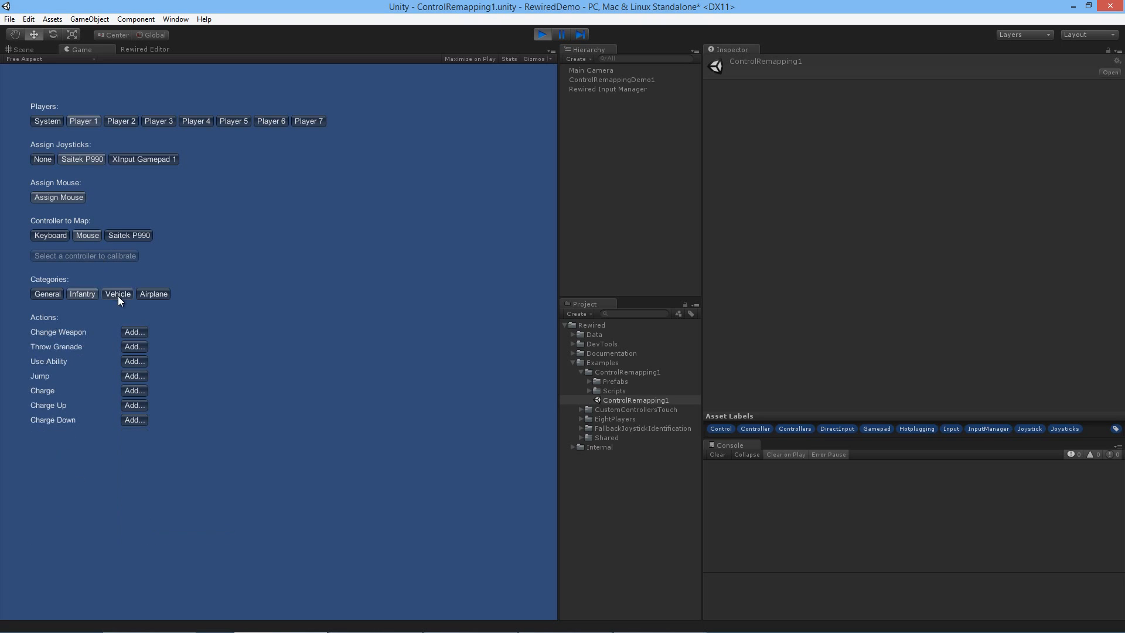
left_click(118, 295)
left_click(155, 293)
left_click(117, 295)
left_click(47, 294)
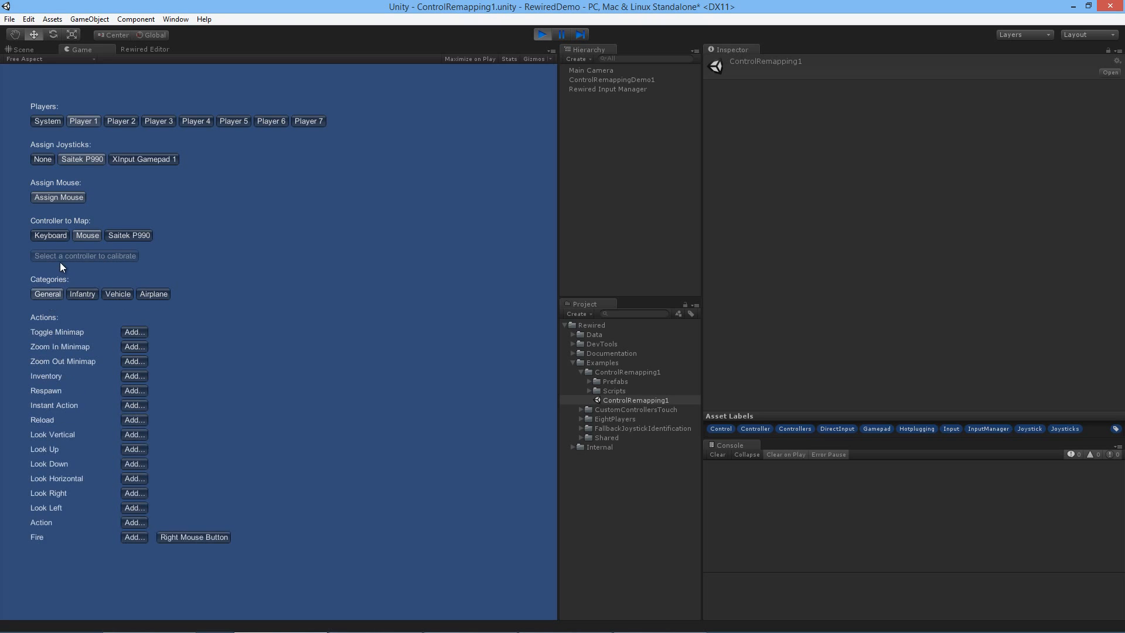
Step: Examine Player 1's keyboard mappings in the Infantry, Vehicle and General categories
left_click(58, 237)
left_click(78, 294)
left_click(107, 293)
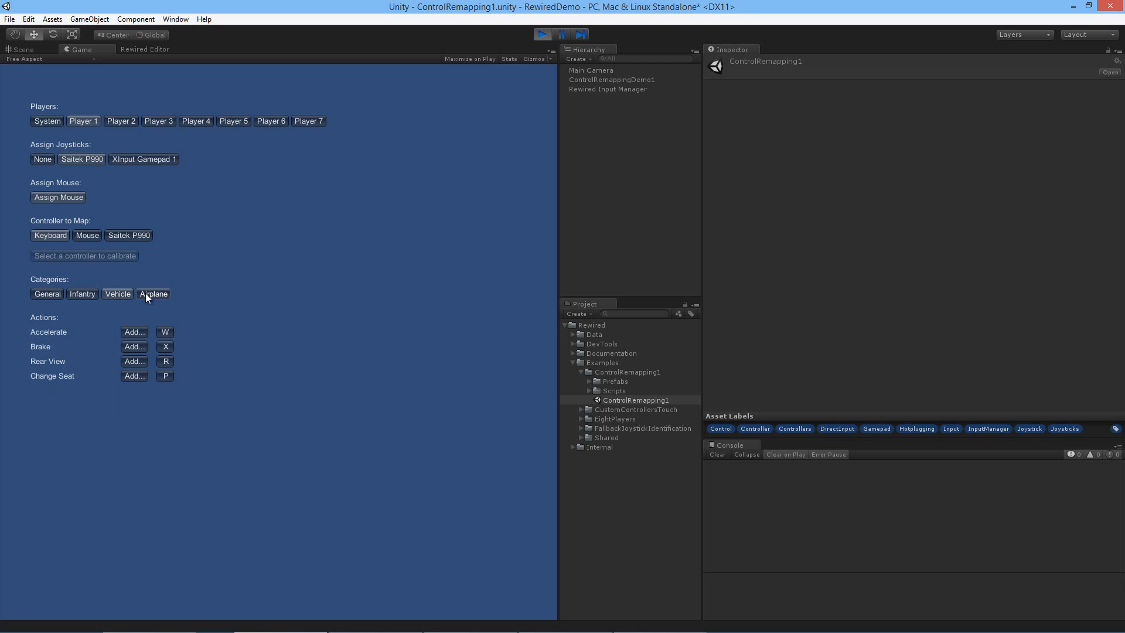
left_click(77, 293)
left_click(47, 294)
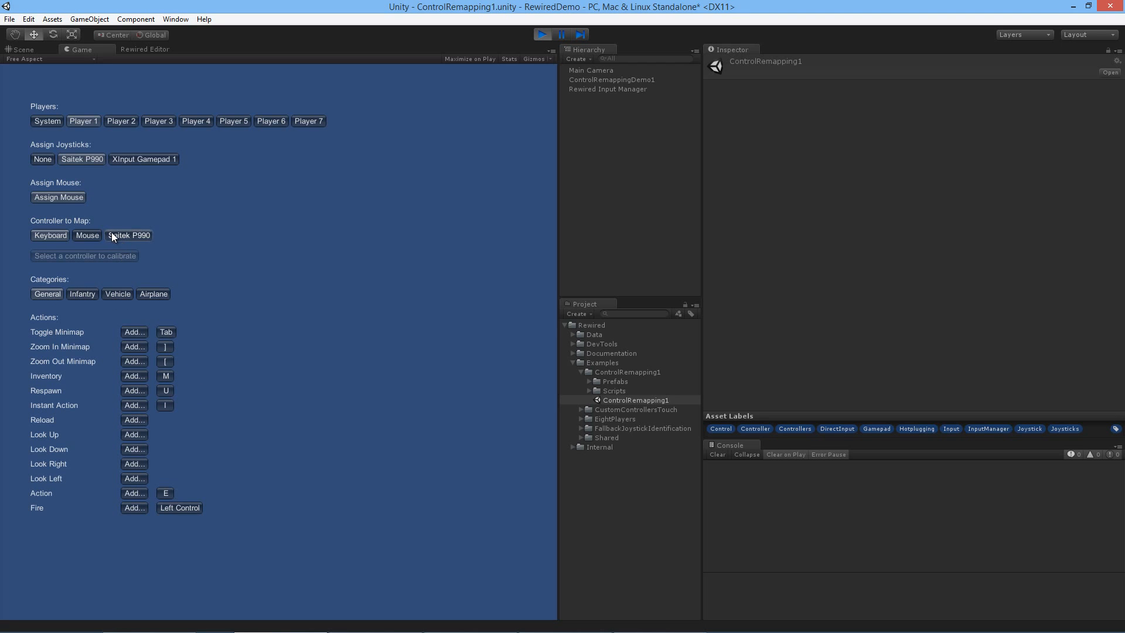
Step: Examine Player 1's Saitek P990 joystick mappings in the General, Infantry, Vehicle and Airplane categories
left_click(114, 235)
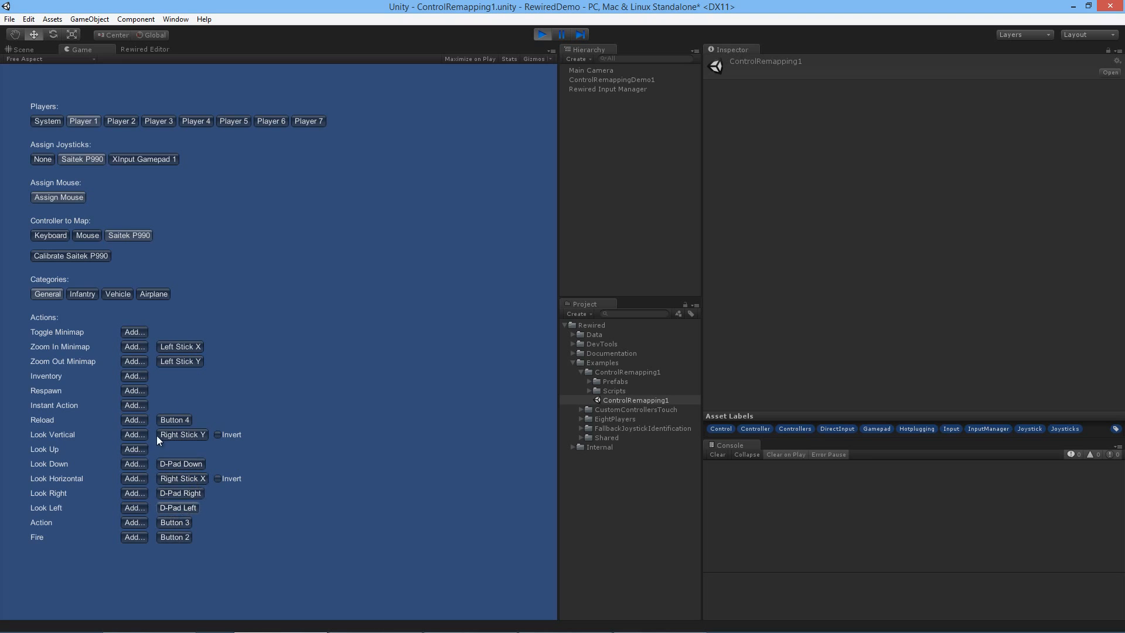
left_click(90, 299)
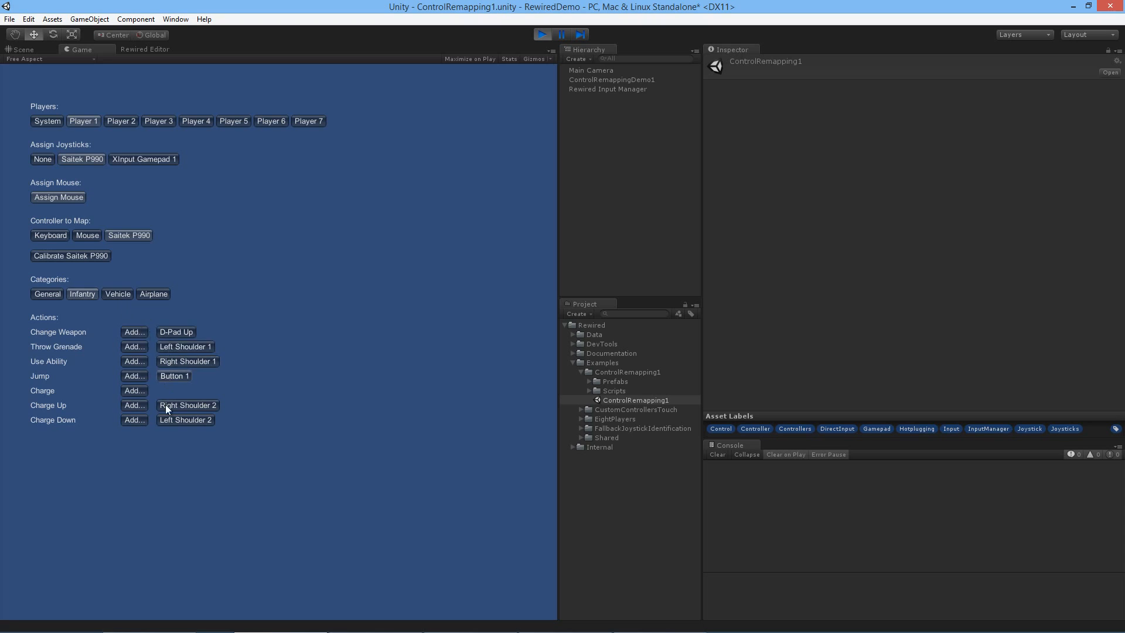
left_click(107, 295)
left_click(157, 293)
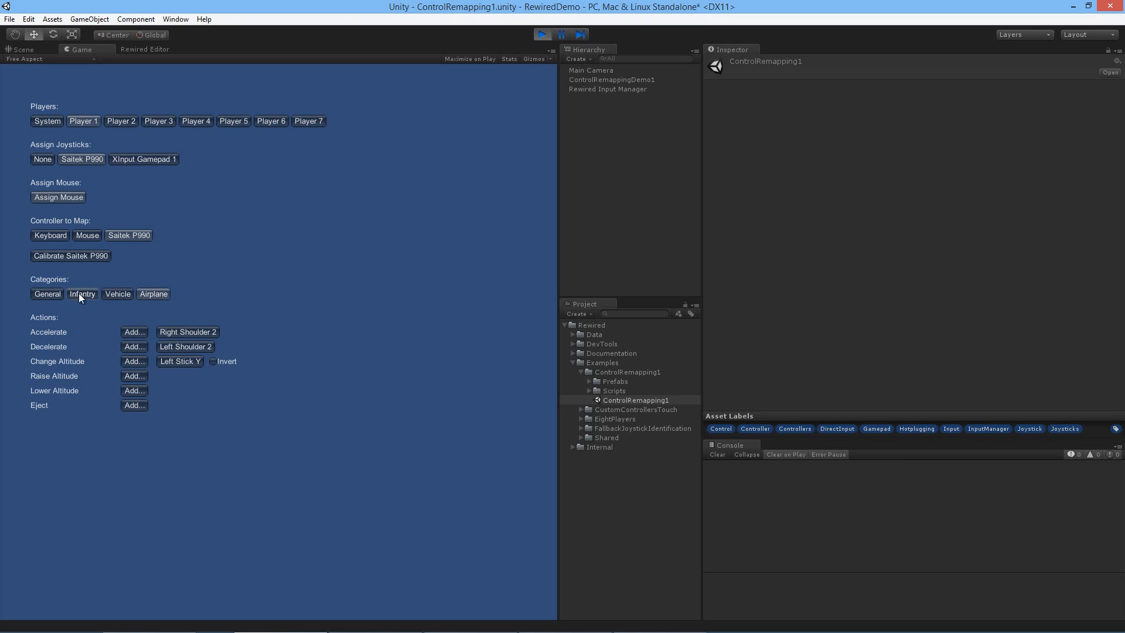
left_click(58, 296)
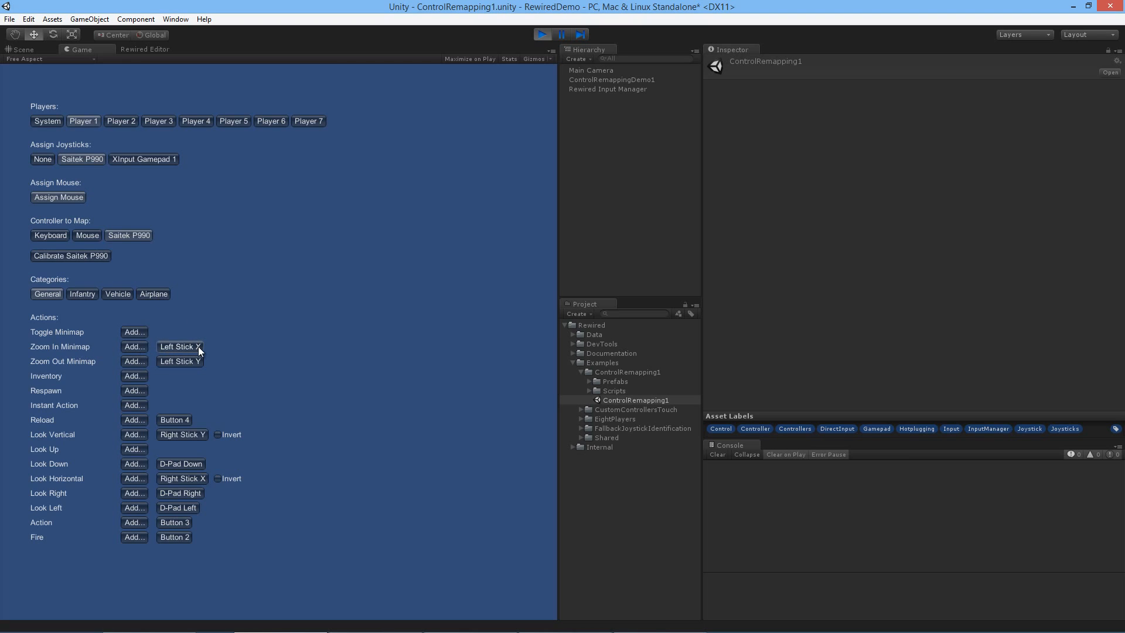
Step: Assign D-Pad Right, Up, Left and Down to Player 1's Zoom In Minimap action on the Saitek P990, replacing conflicting assignments
left_click(140, 347)
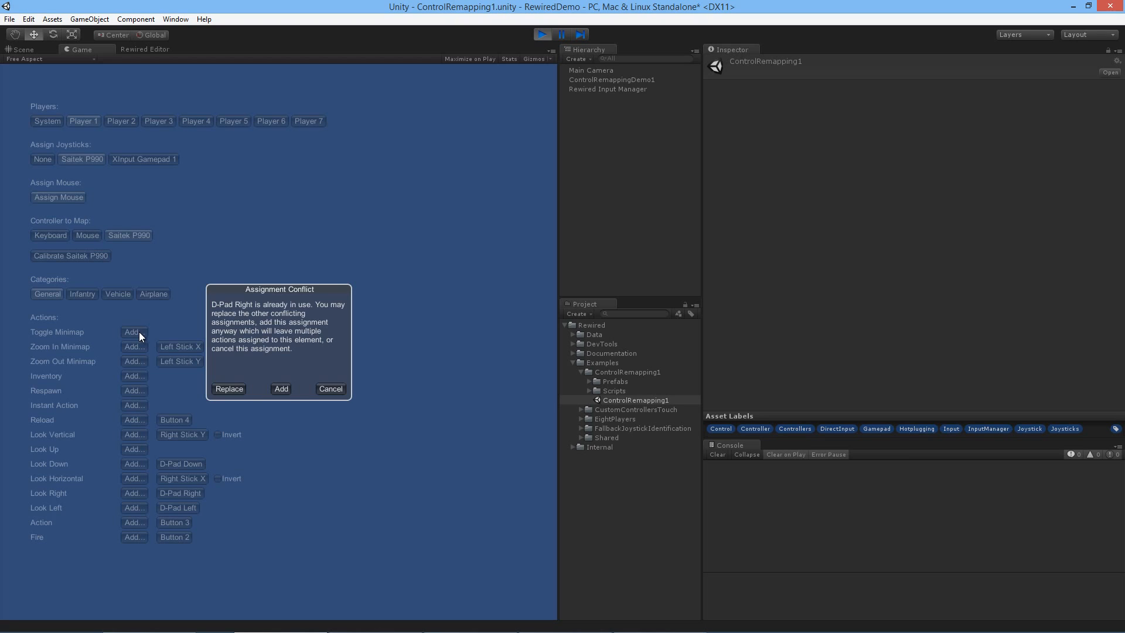
left_click(229, 388)
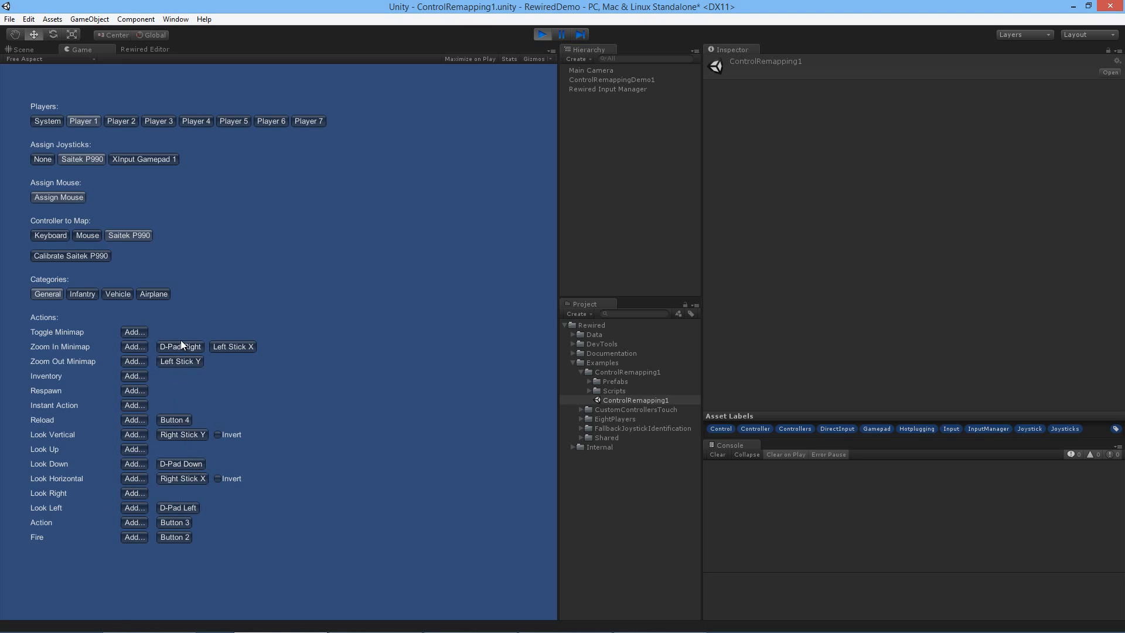
left_click(142, 350)
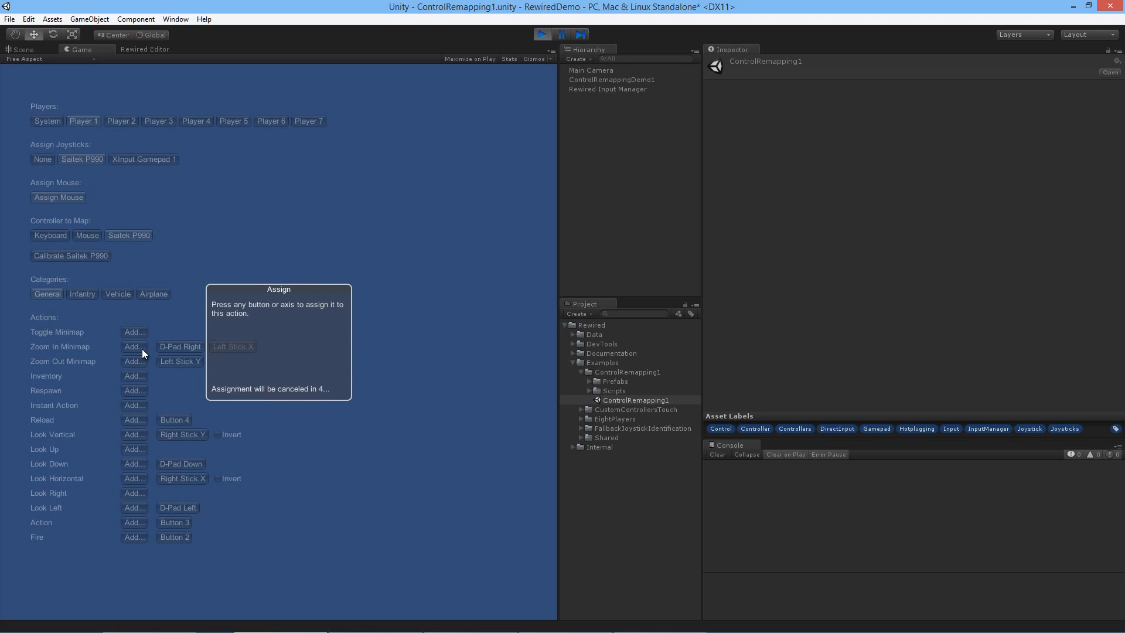
left_click(227, 386)
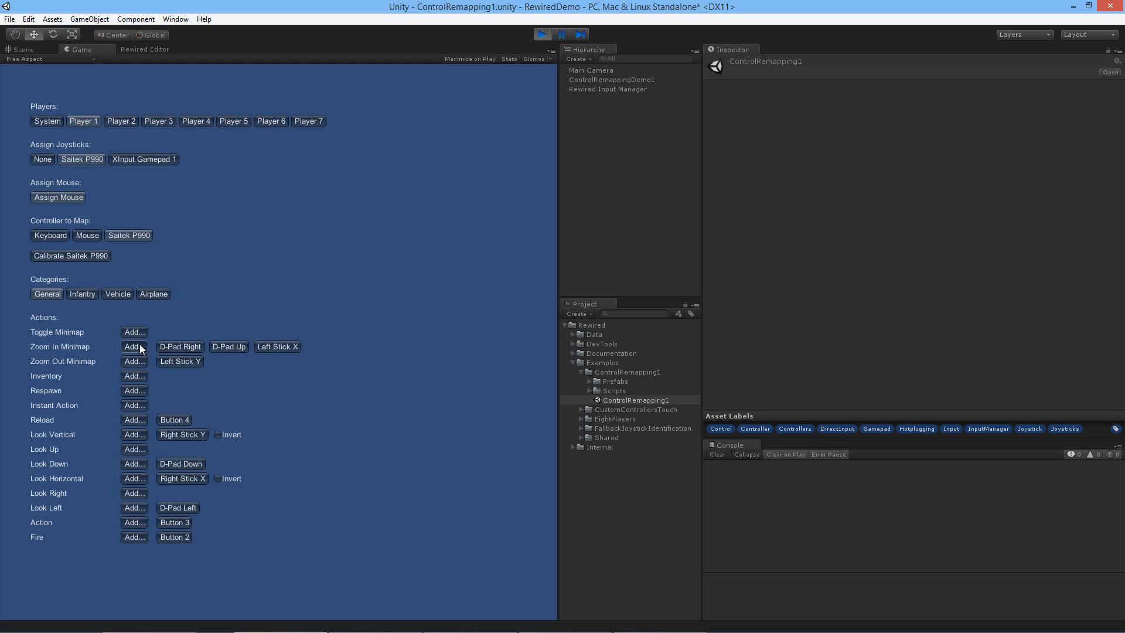
left_click(139, 343)
left_click(228, 387)
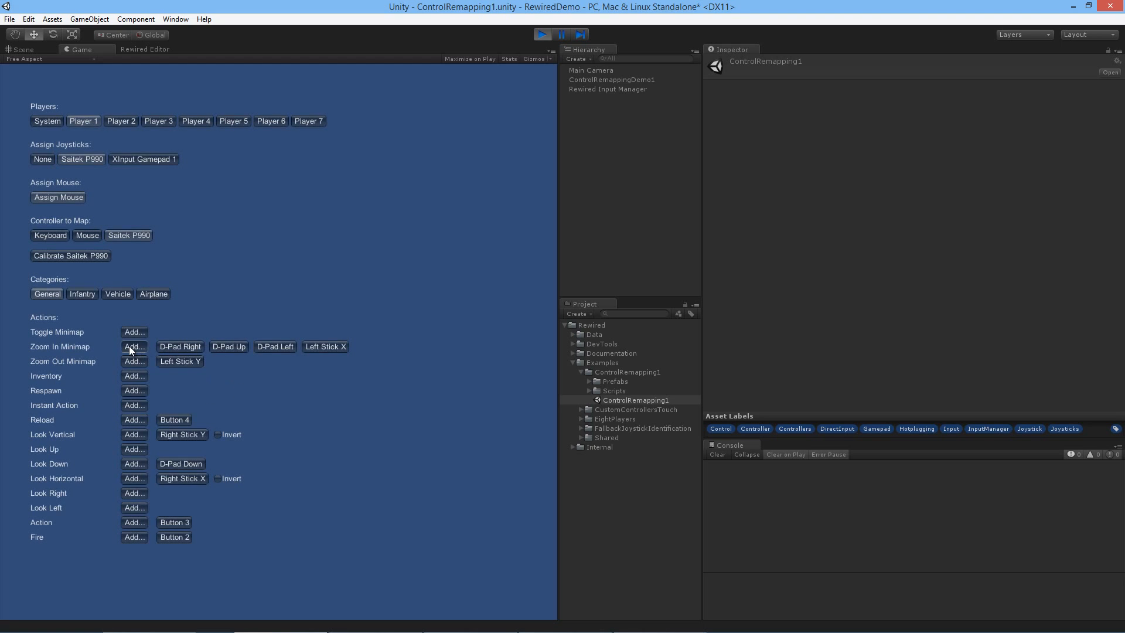
left_click(128, 345)
left_click(228, 387)
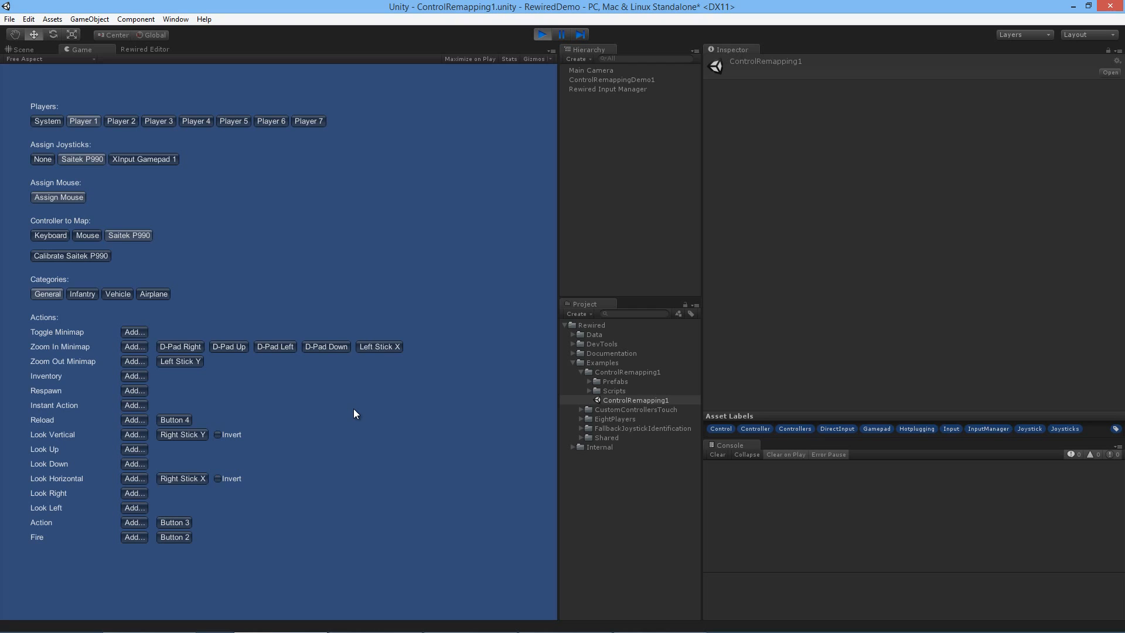
Step: Add the 7 and 8 keys to Player 1's keyboard Toggle Minimap action, and reassign the 8 assignment to 9
left_click(62, 234)
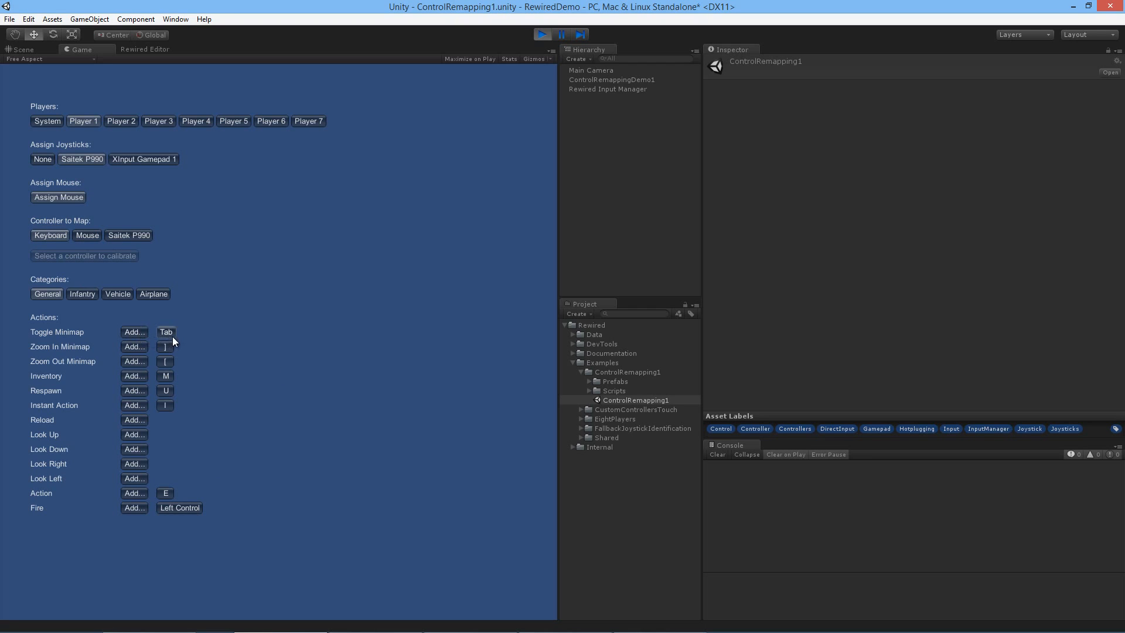
left_click(134, 331)
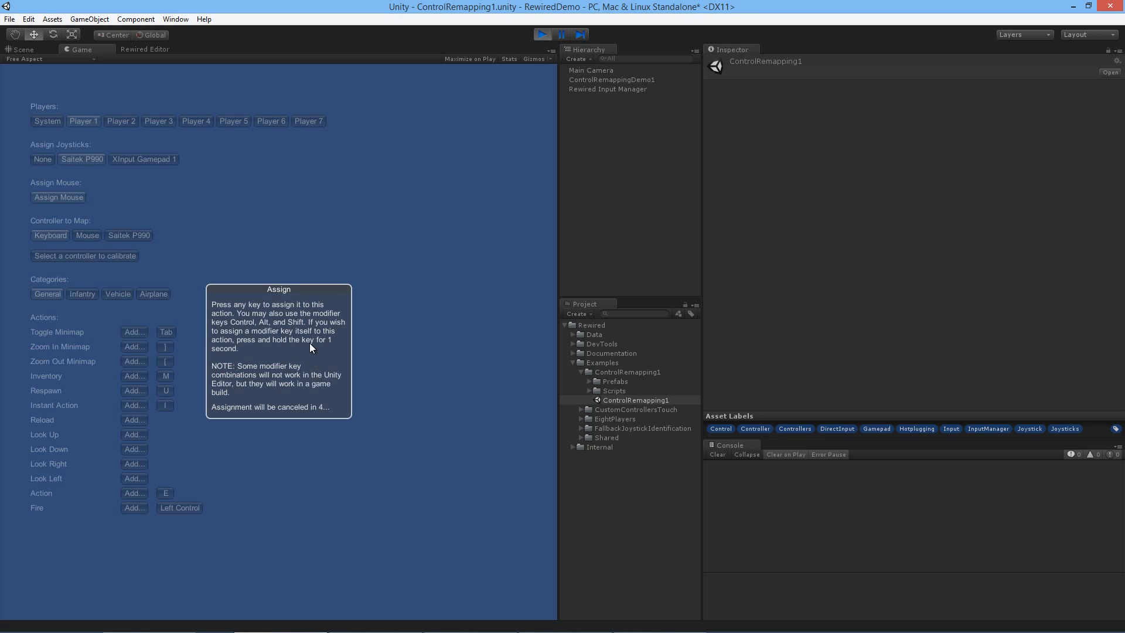
key("7")
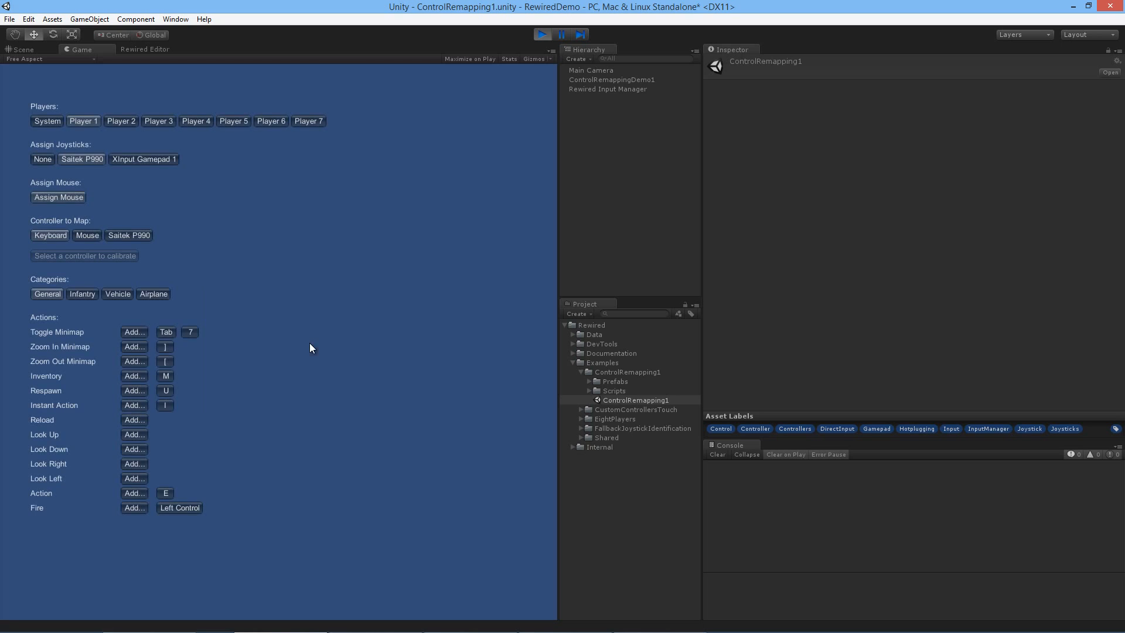
left_click(146, 331)
key("8")
left_click(211, 332)
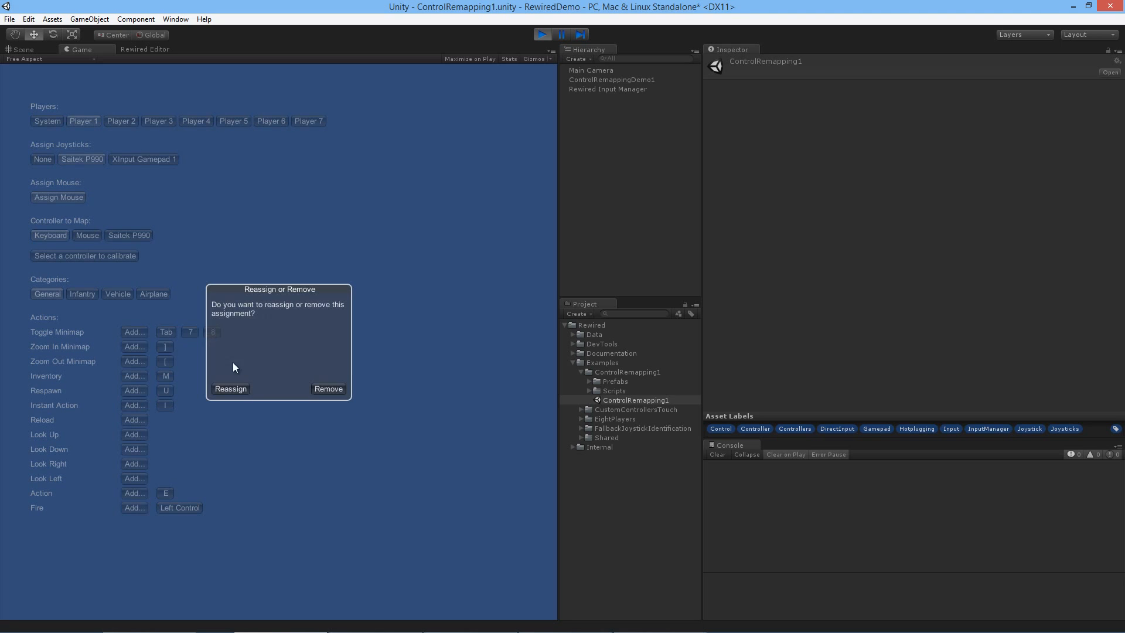
left_click(229, 388)
key("9")
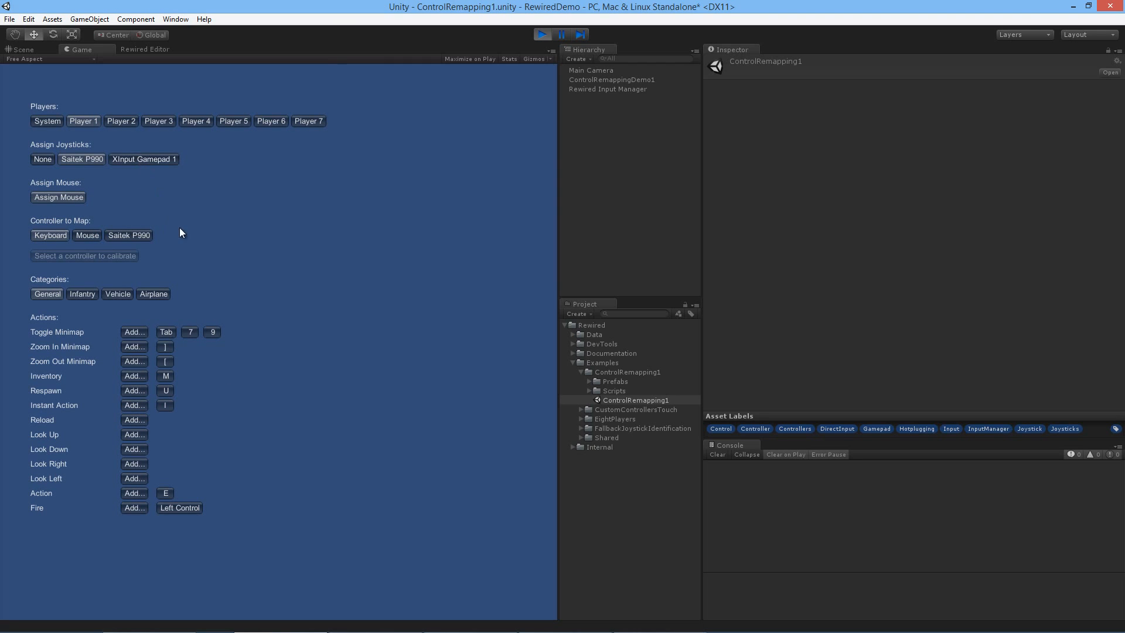
Step: Reassign the Saitek P990 joystick from Player 1 to Player 2
left_click(131, 123)
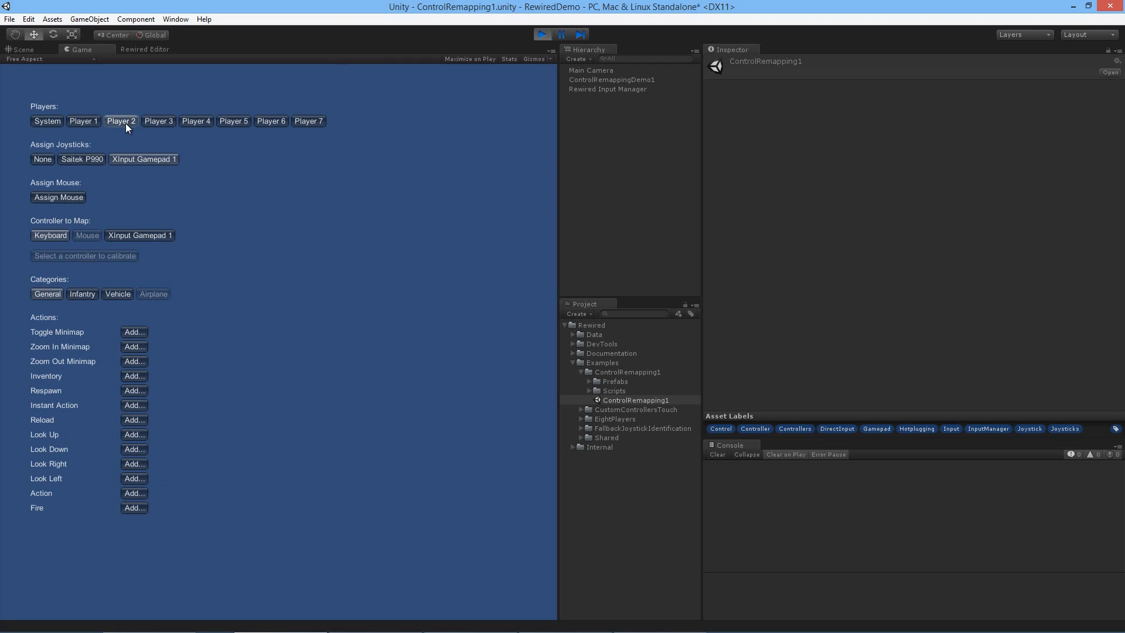
left_click(98, 158)
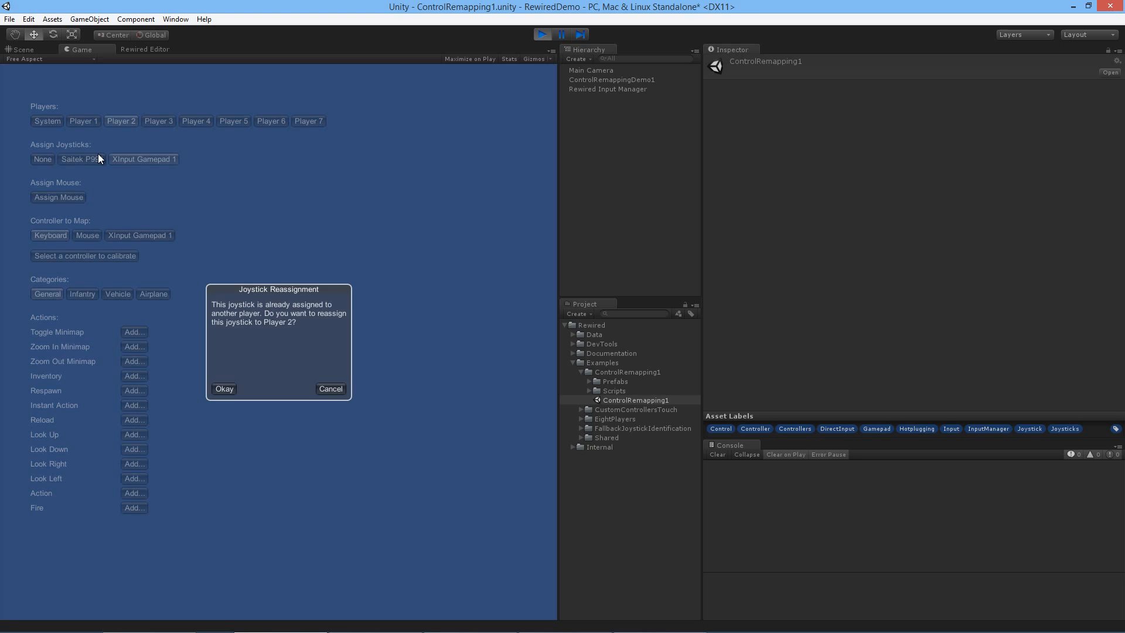
left_click(222, 387)
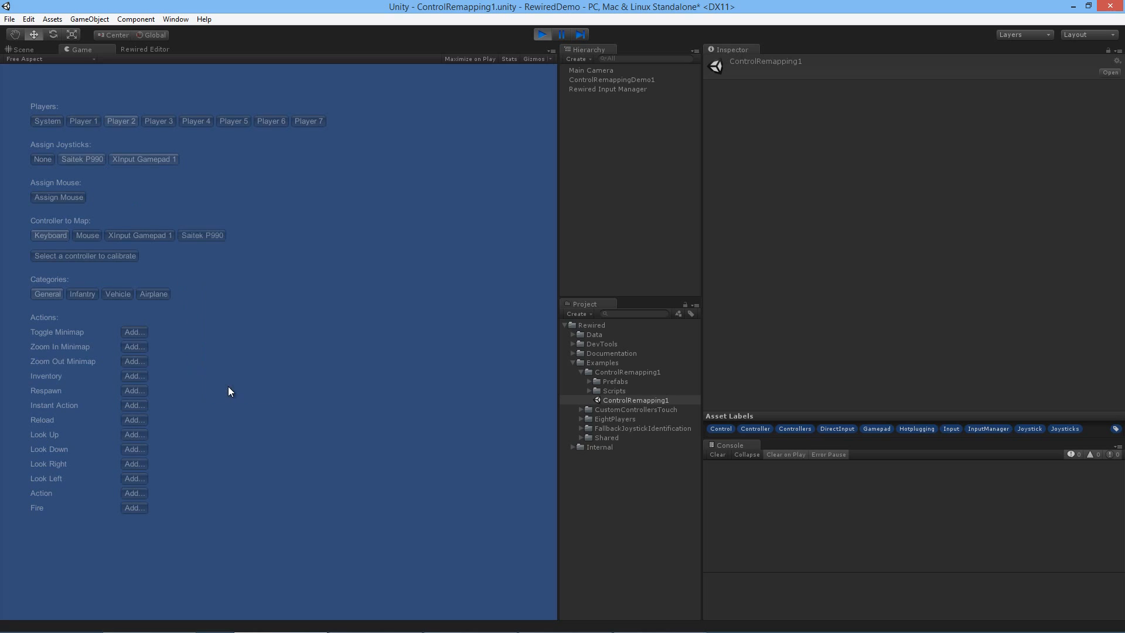
left_click(85, 123)
left_click(123, 122)
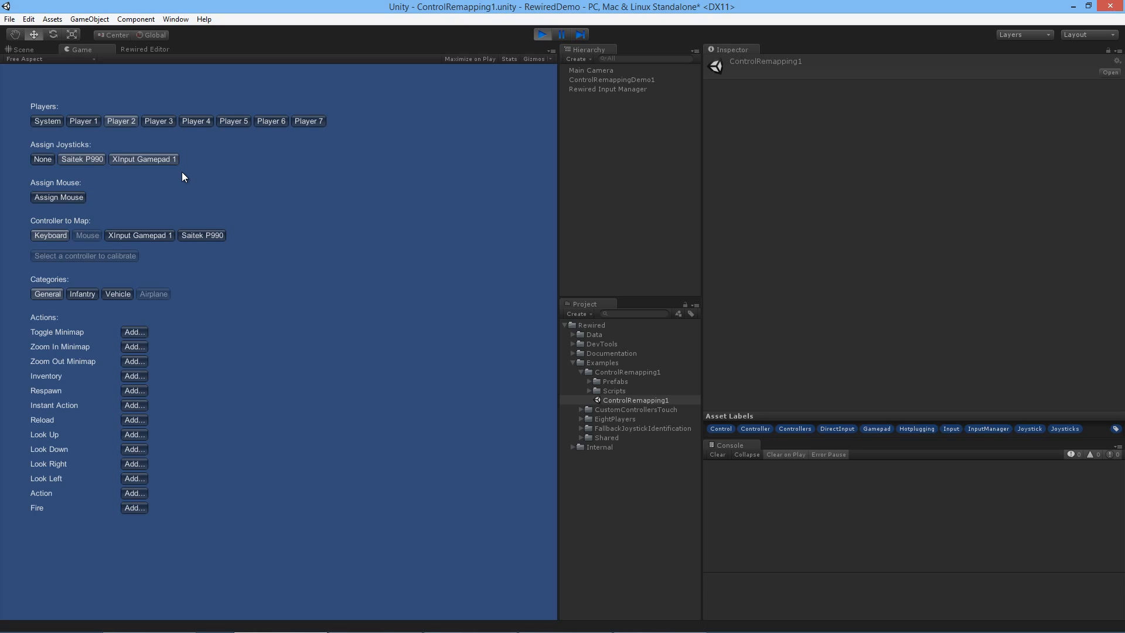
Step: Compare Player 2's General action mappings on the XInput Gamepad 1 and the Saitek P990
left_click(165, 234)
left_click(200, 234)
left_click(166, 233)
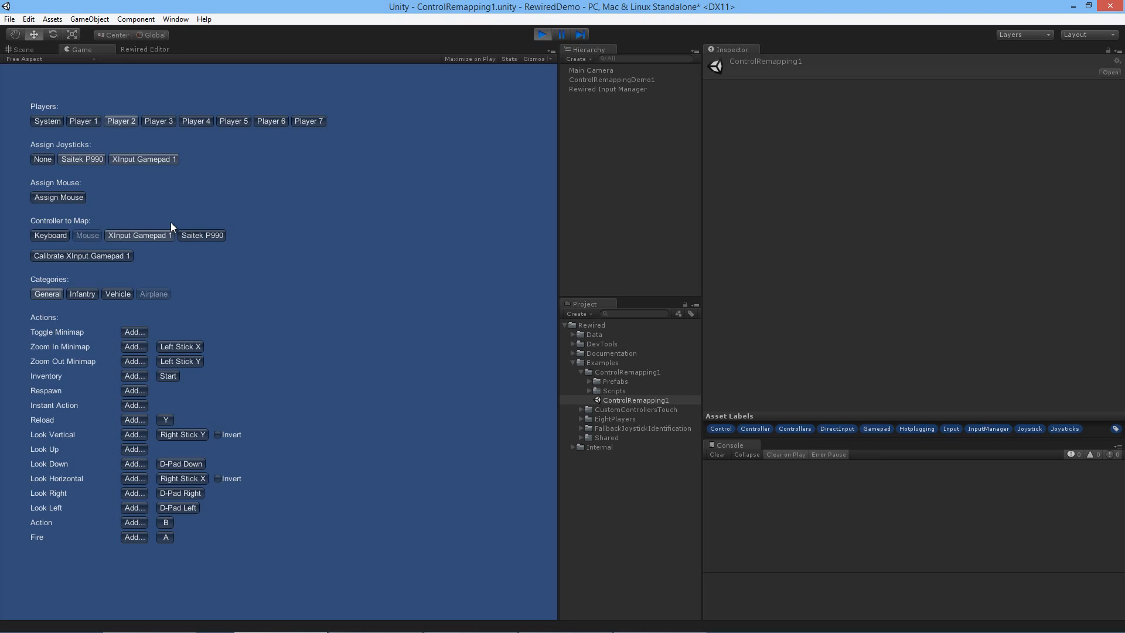
left_click(198, 233)
left_click(157, 234)
left_click(197, 233)
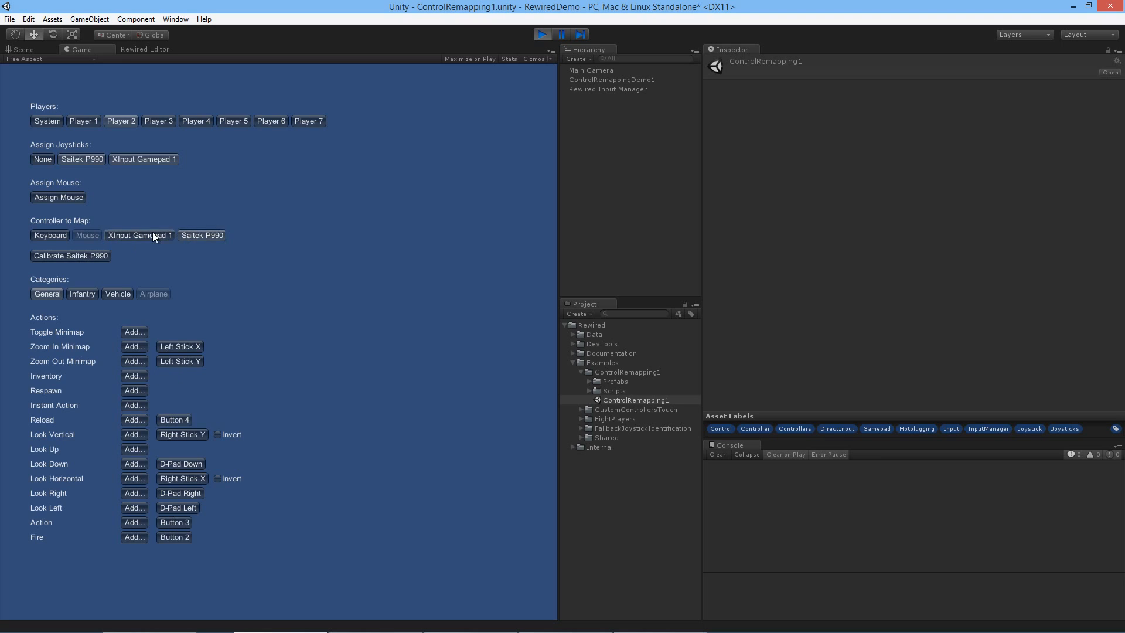
left_click(153, 231)
left_click(192, 233)
left_click(150, 233)
left_click(205, 234)
left_click(161, 235)
left_click(197, 234)
left_click(164, 235)
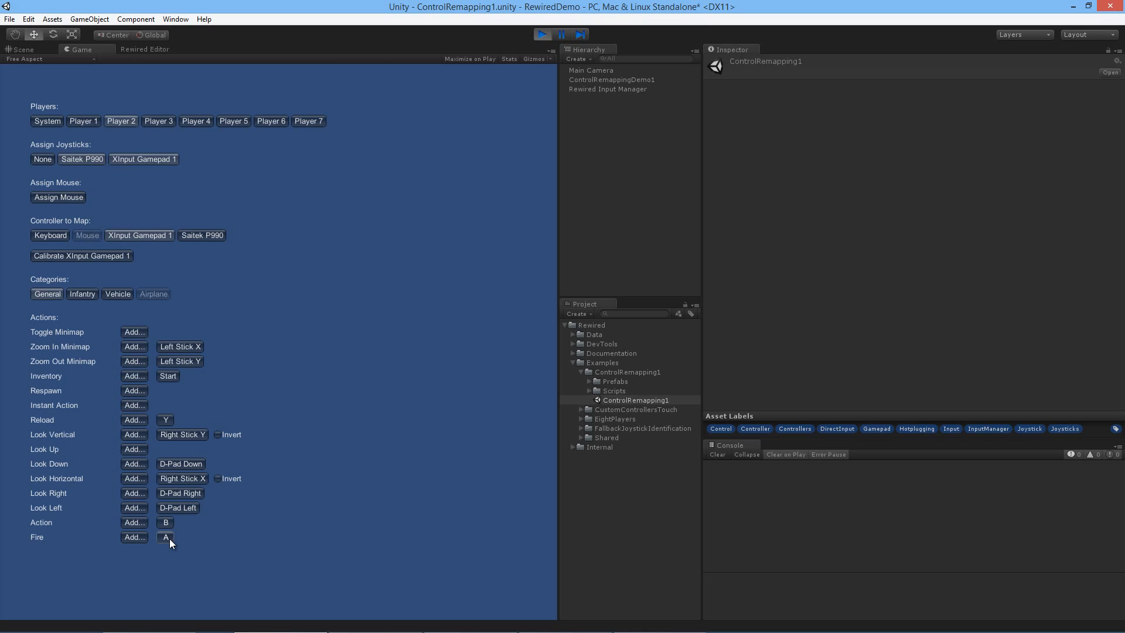
Step: Calibrate the Saitek P990 for Player 2 by recording the min/max range of Left Stick X and Left Stick Y
left_click(212, 238)
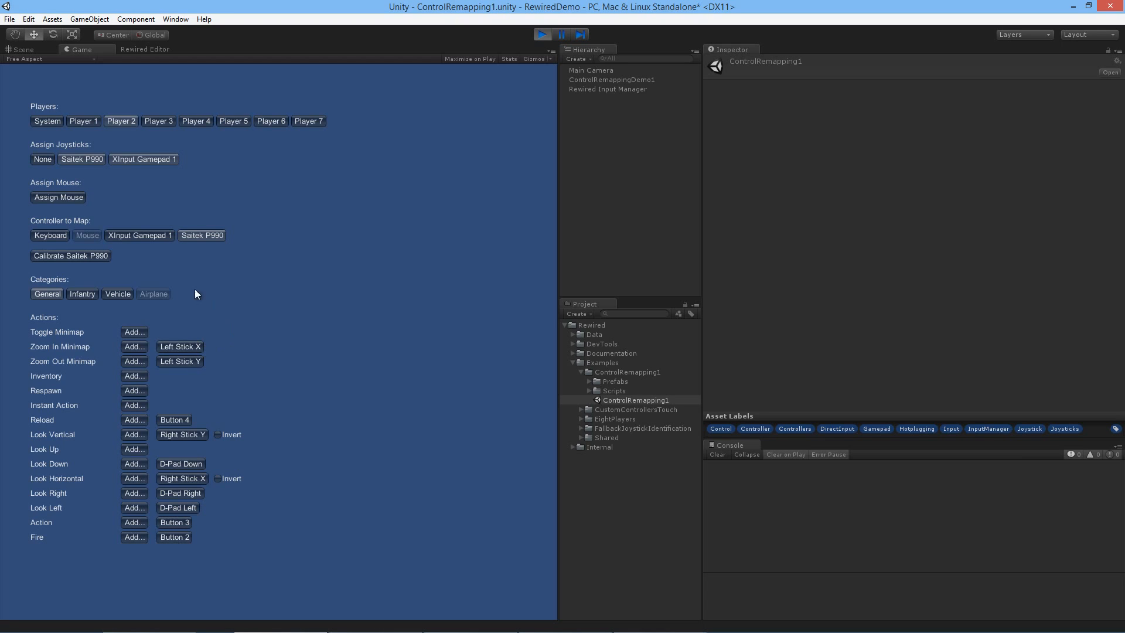
left_click(105, 256)
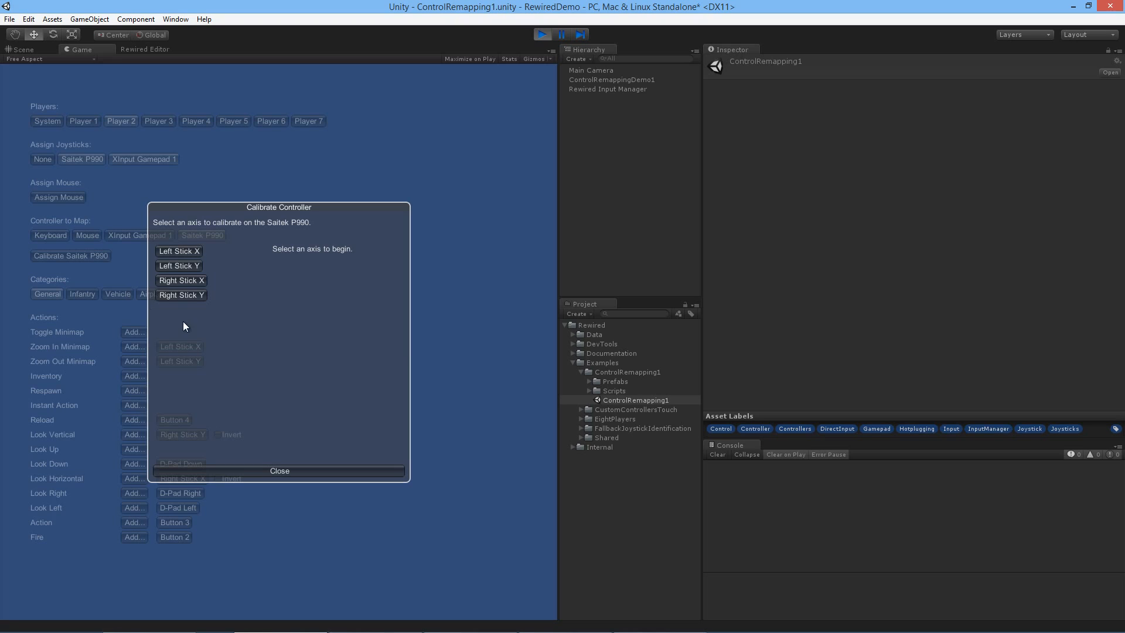
left_click(198, 255)
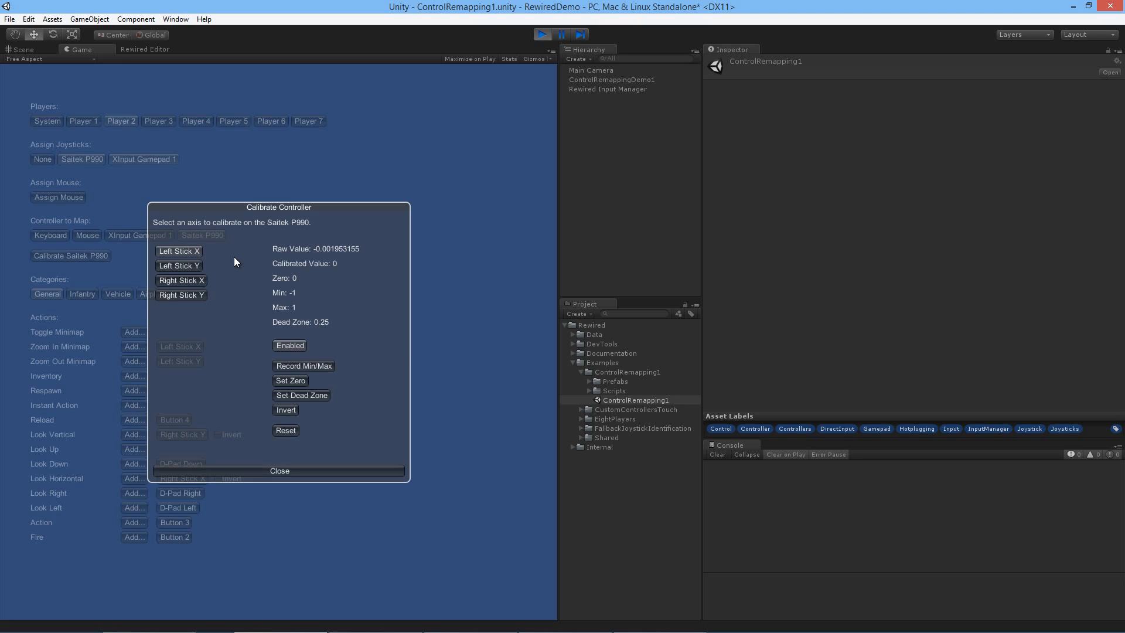
left_click(315, 366)
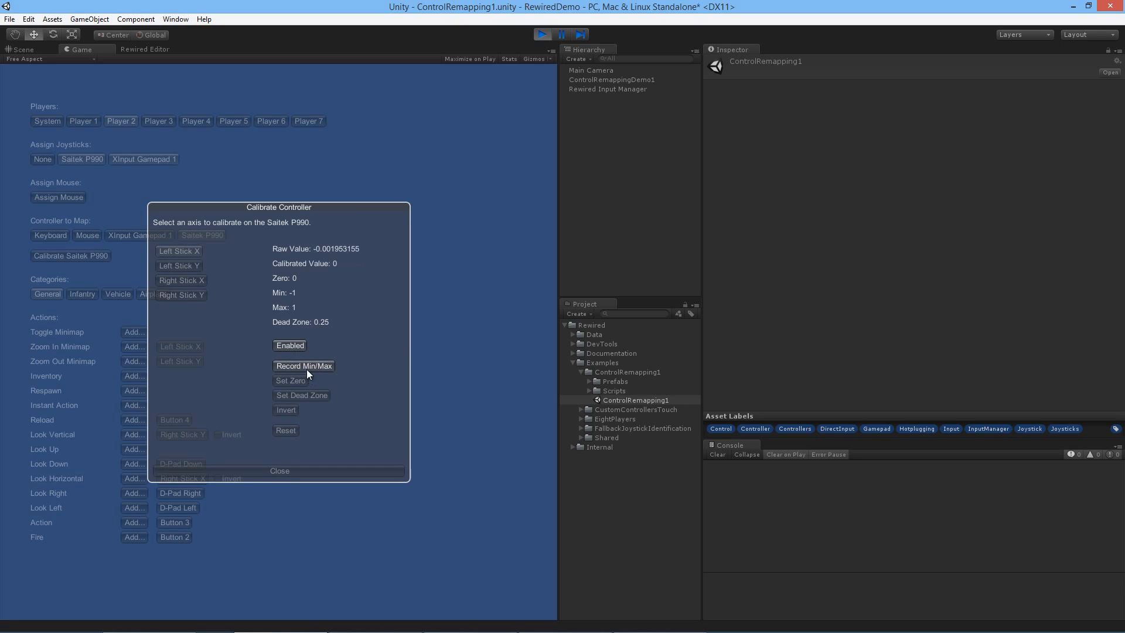
left_click(309, 367)
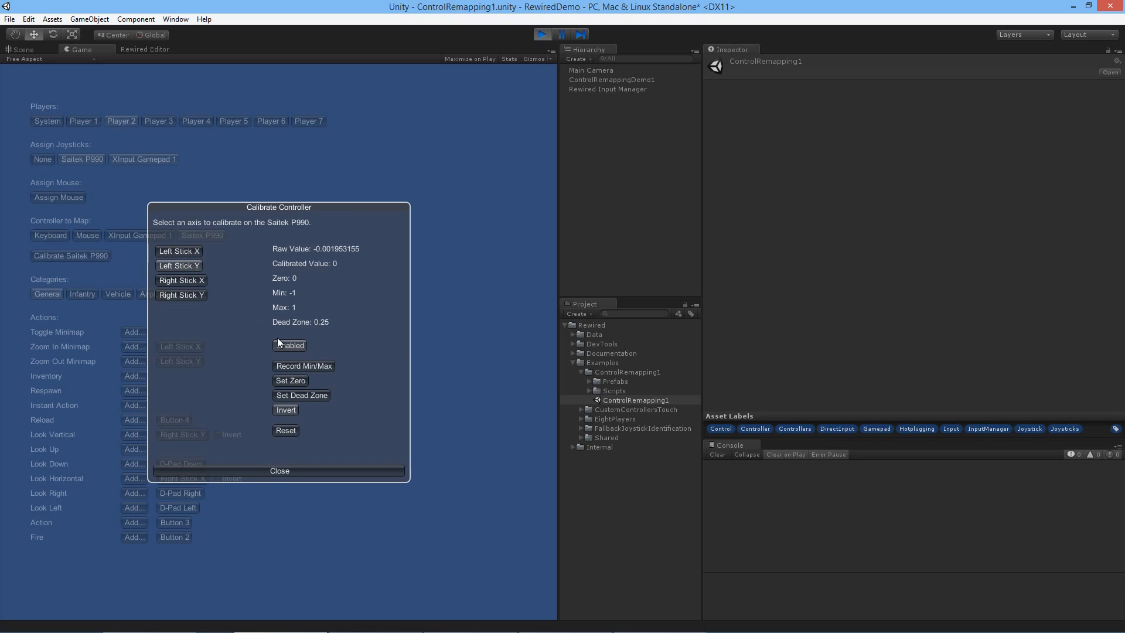
left_click(307, 367)
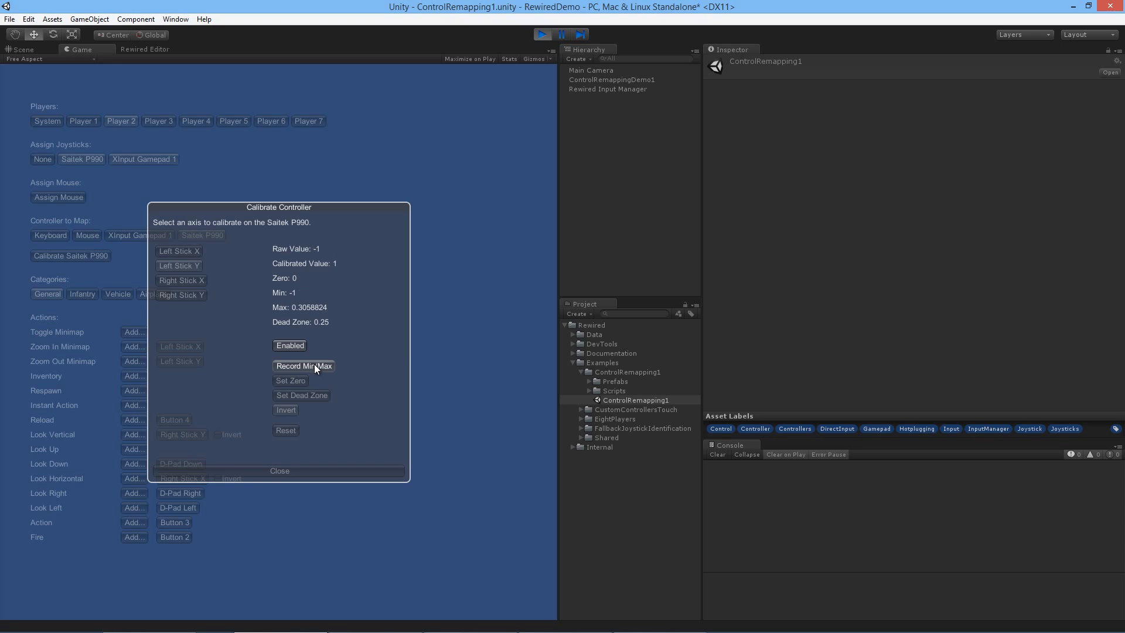
left_click(314, 363)
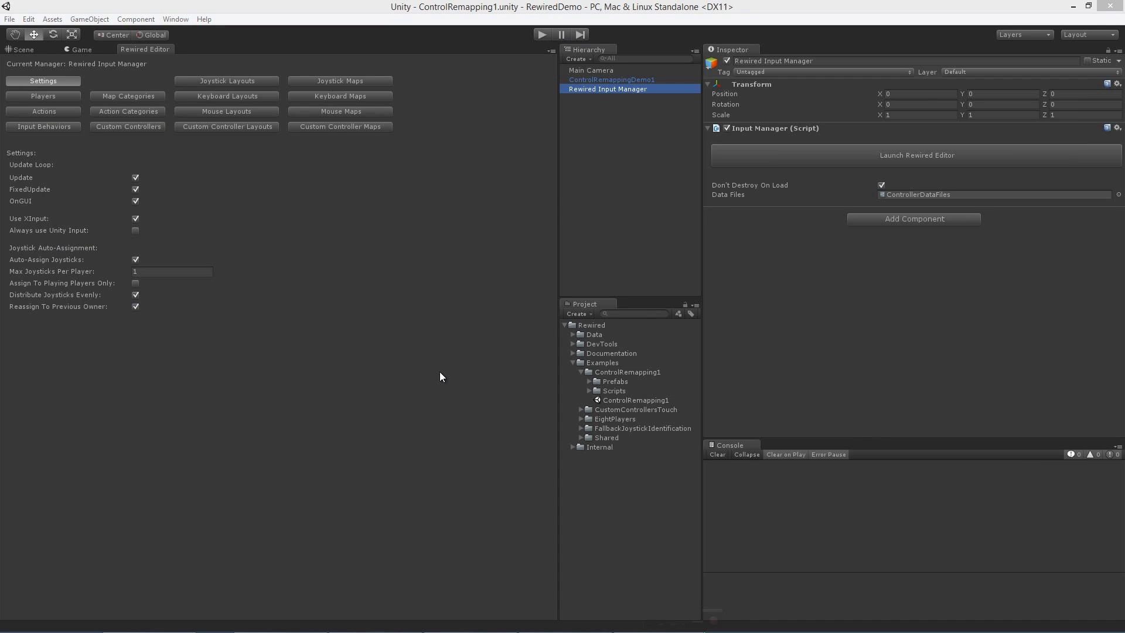
Step: Launch the Rewired Editor for the Rewired Input Manager and examine its players, actions, action categories, custom controllers and input behaviors
left_click(623, 88)
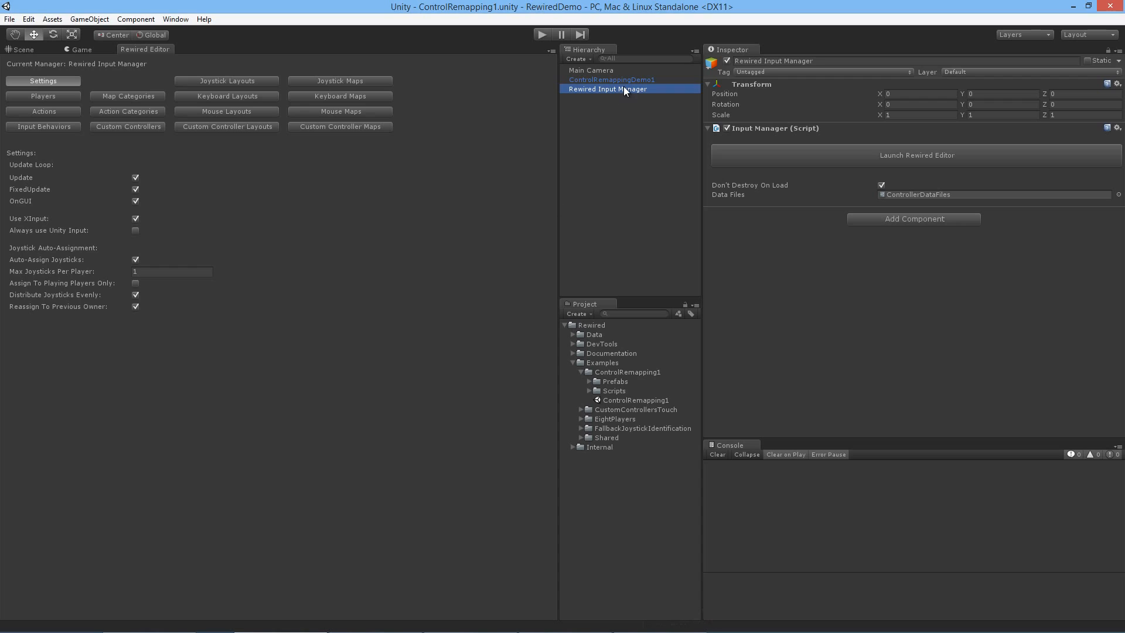
left_click(789, 151)
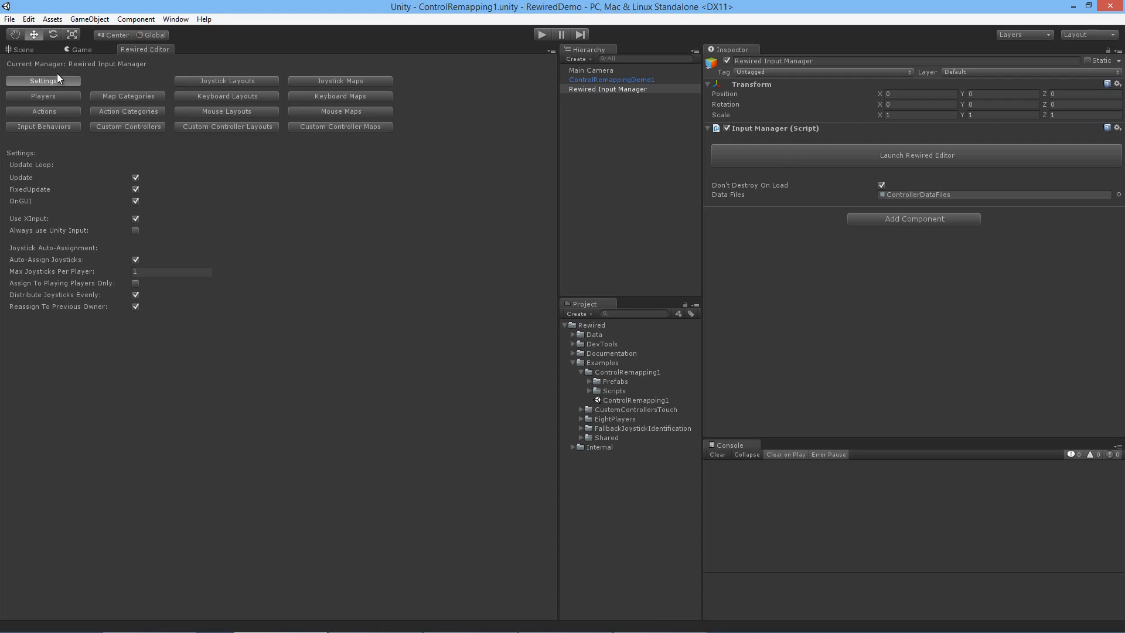
left_click(57, 97)
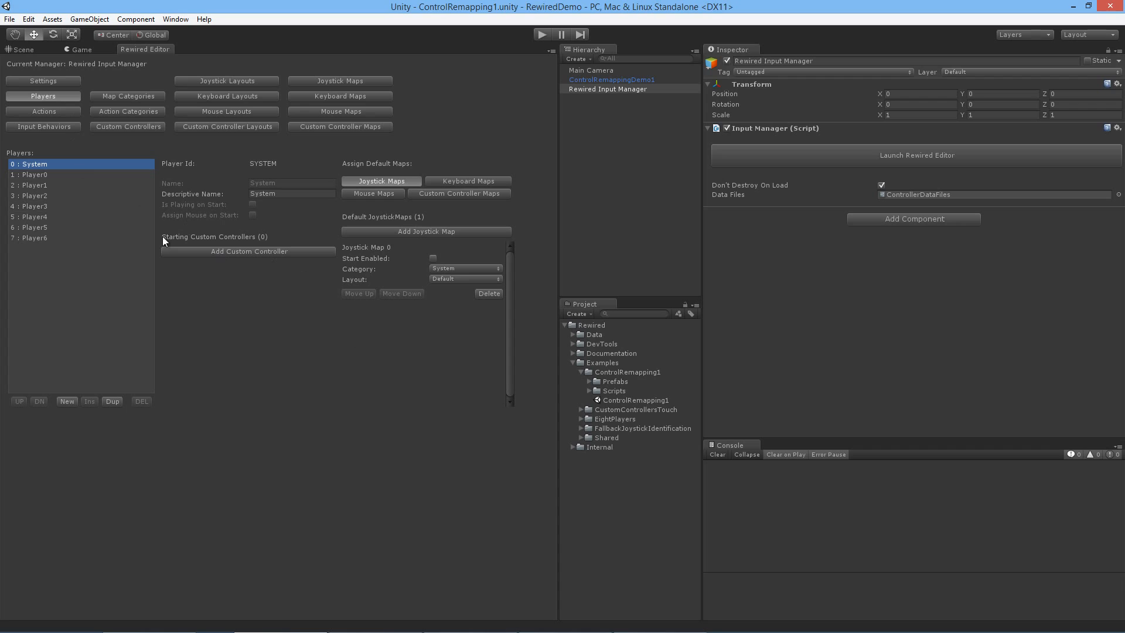
left_click(65, 115)
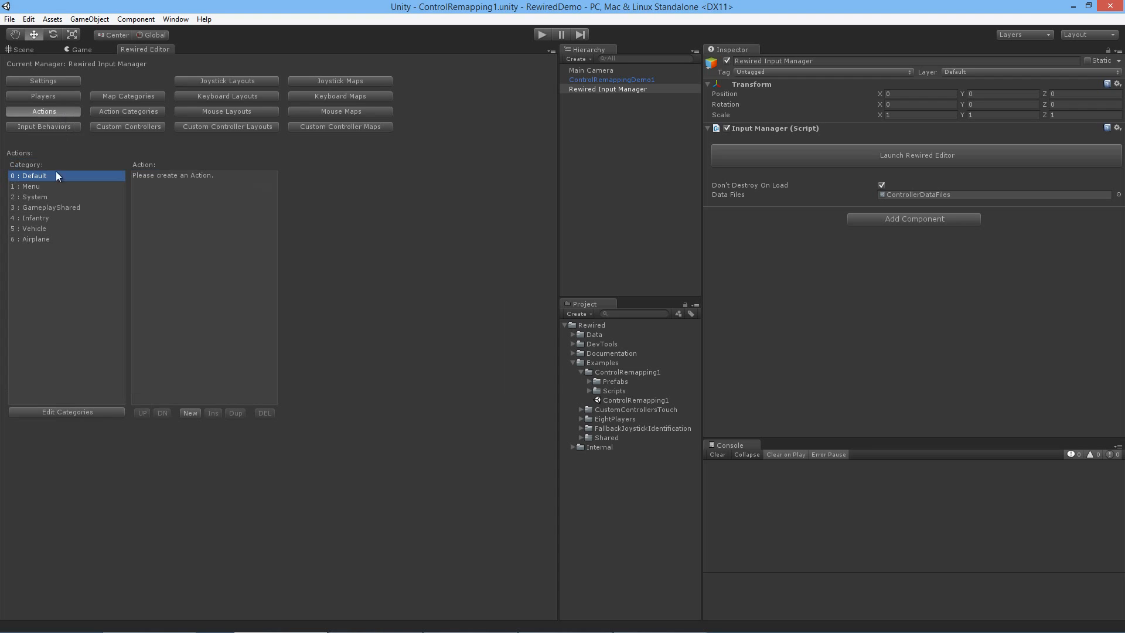
left_click(104, 112)
left_click(112, 127)
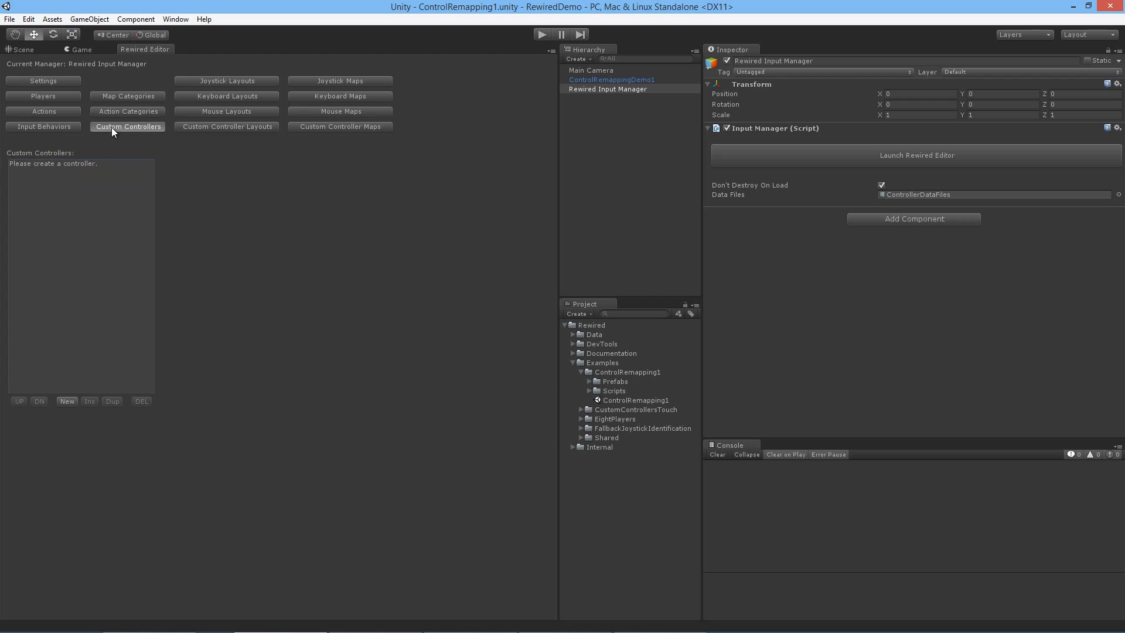
left_click(61, 128)
Step: Examine the Dual Analog Gamepad template's joystick maps in the Menu, System and Infantry categories, and the keyboard maps
left_click(320, 82)
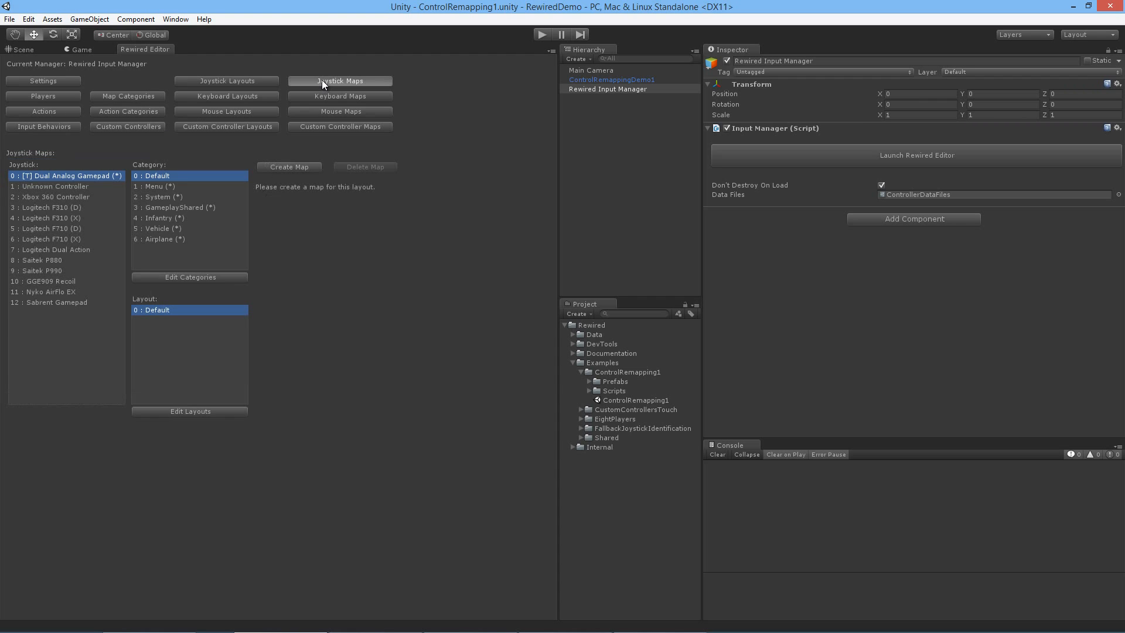
left_click(143, 187)
left_click(148, 198)
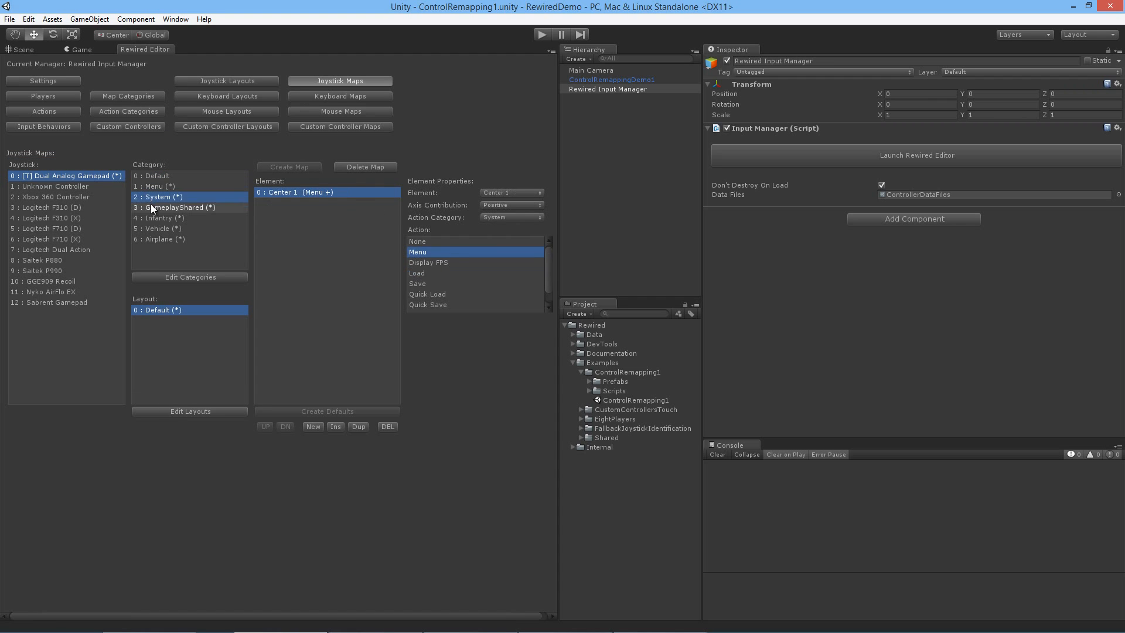
left_click(158, 218)
left_click(314, 98)
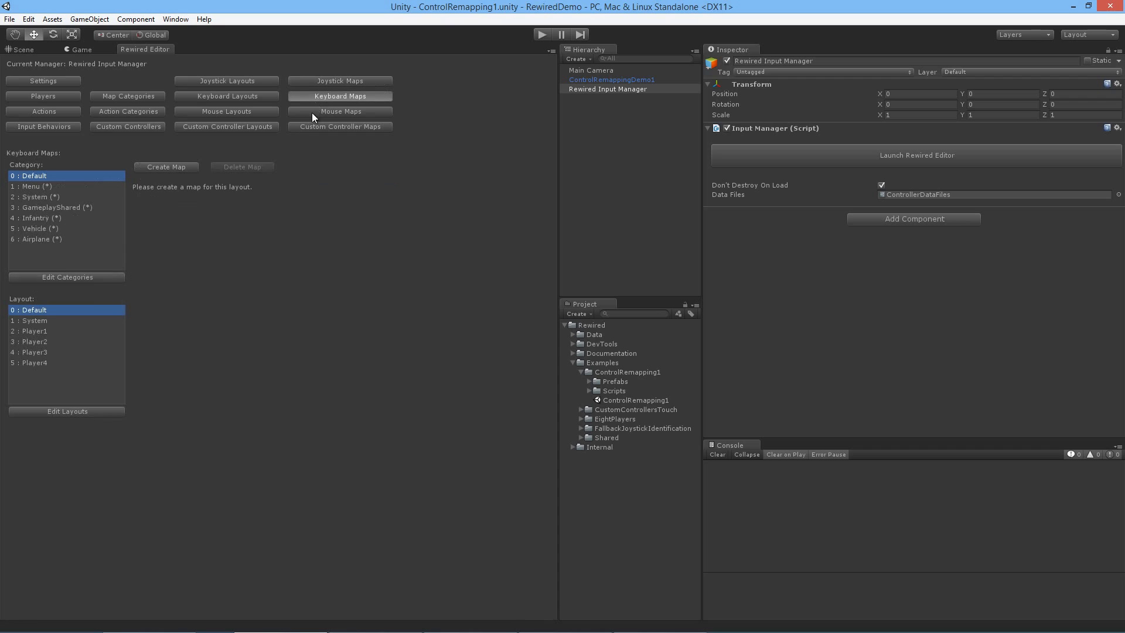
Step: Examine the assignability and conflict-check settings of the Default, Menu, System, GameplayShared and Infantry map categories
left_click(160, 115)
left_click(145, 99)
left_click(65, 175)
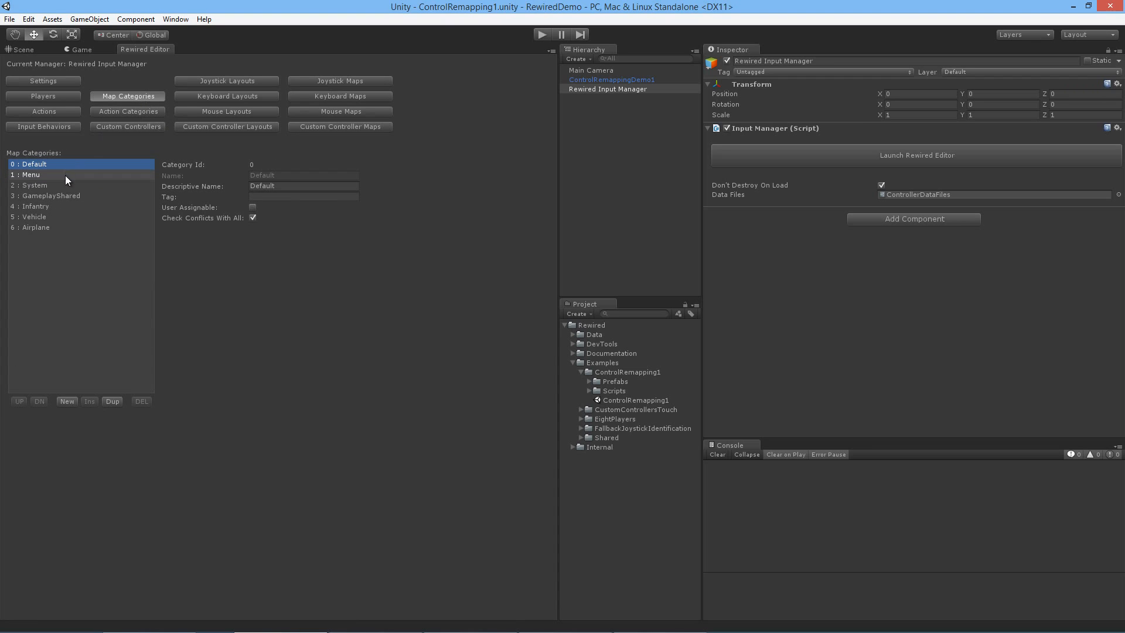
left_click(70, 186)
left_click(72, 195)
left_click(70, 207)
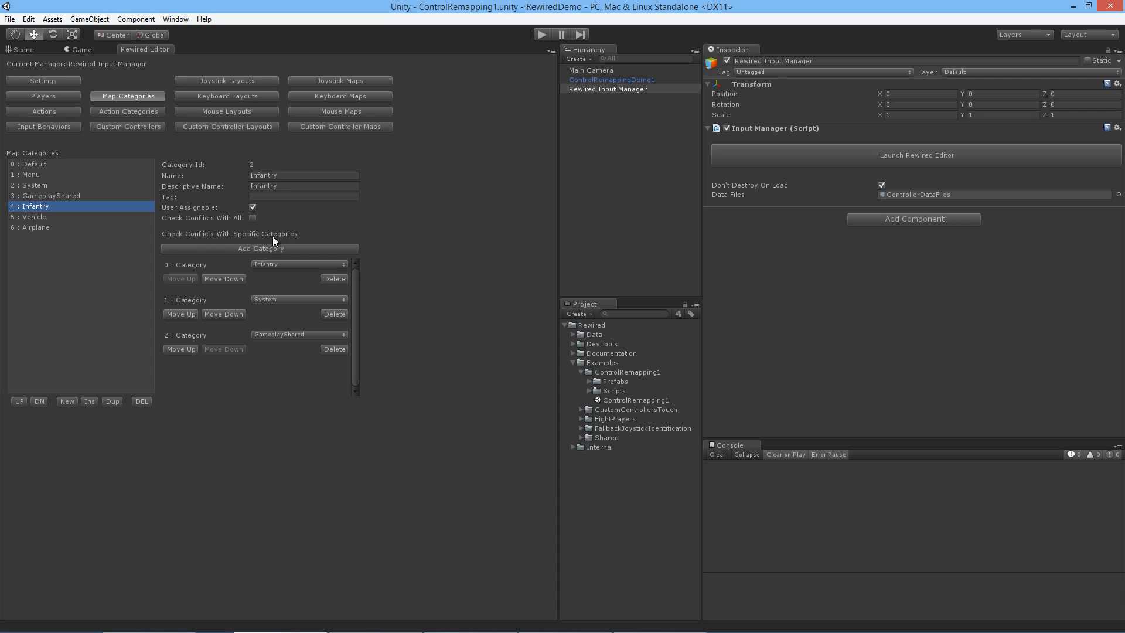
left_click(80, 198)
left_click(79, 185)
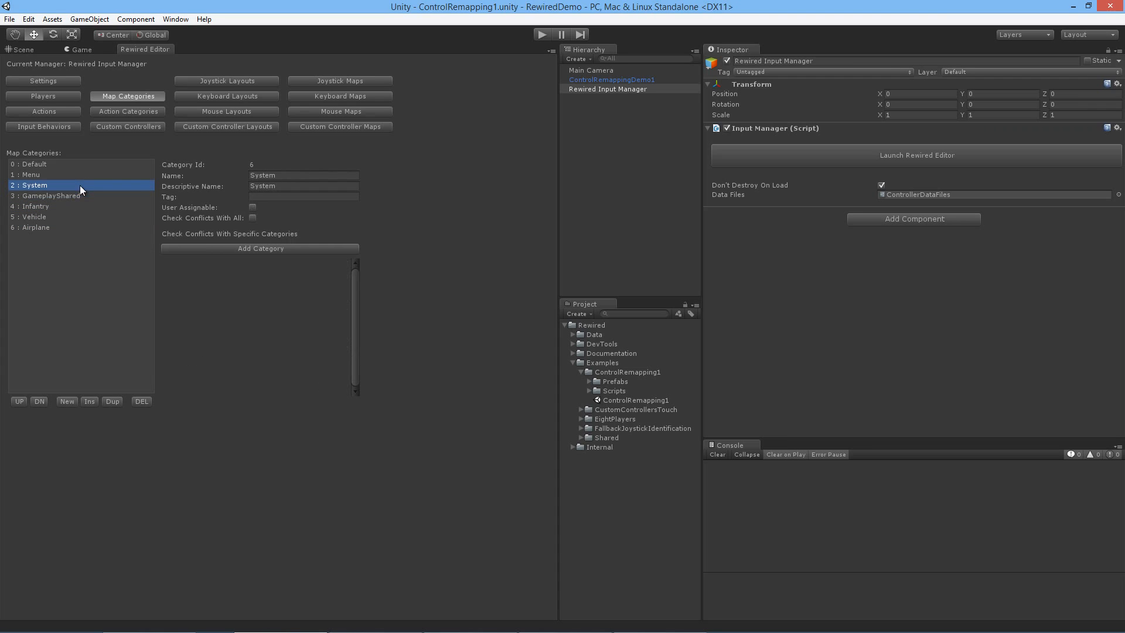
left_click(79, 174)
left_click(85, 167)
left_click(87, 176)
left_click(91, 196)
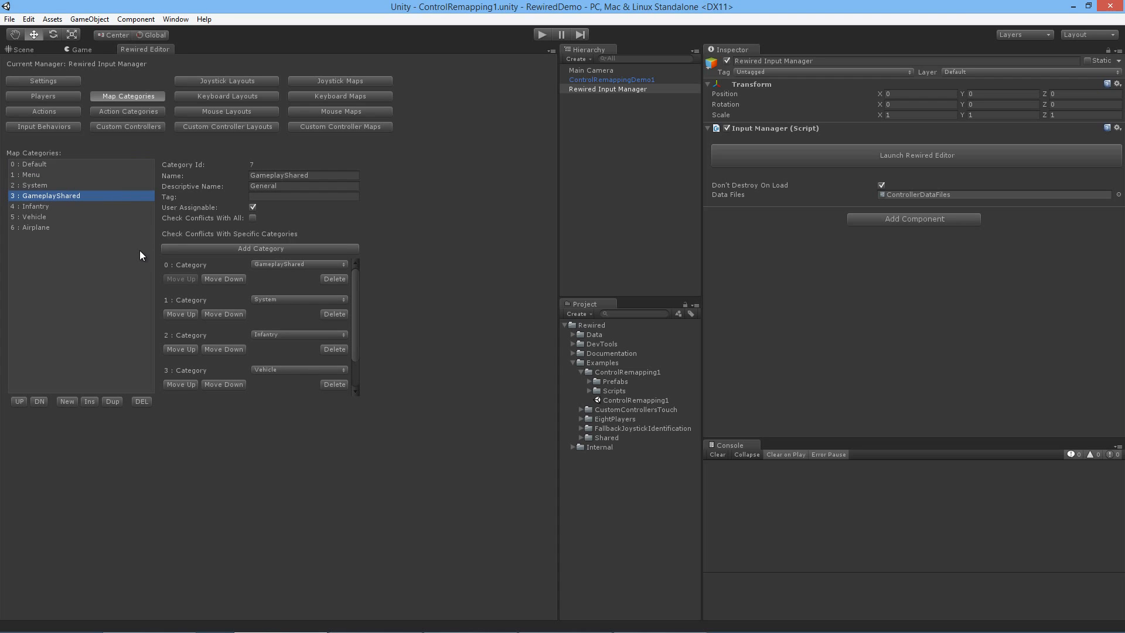
left_click(118, 184)
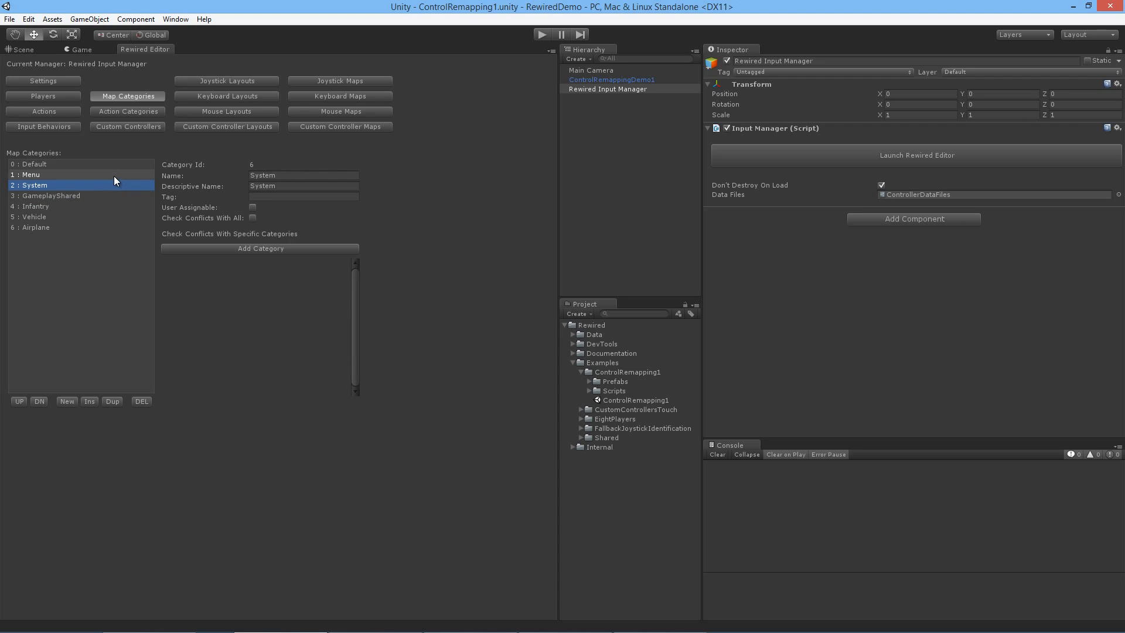
left_click(114, 176)
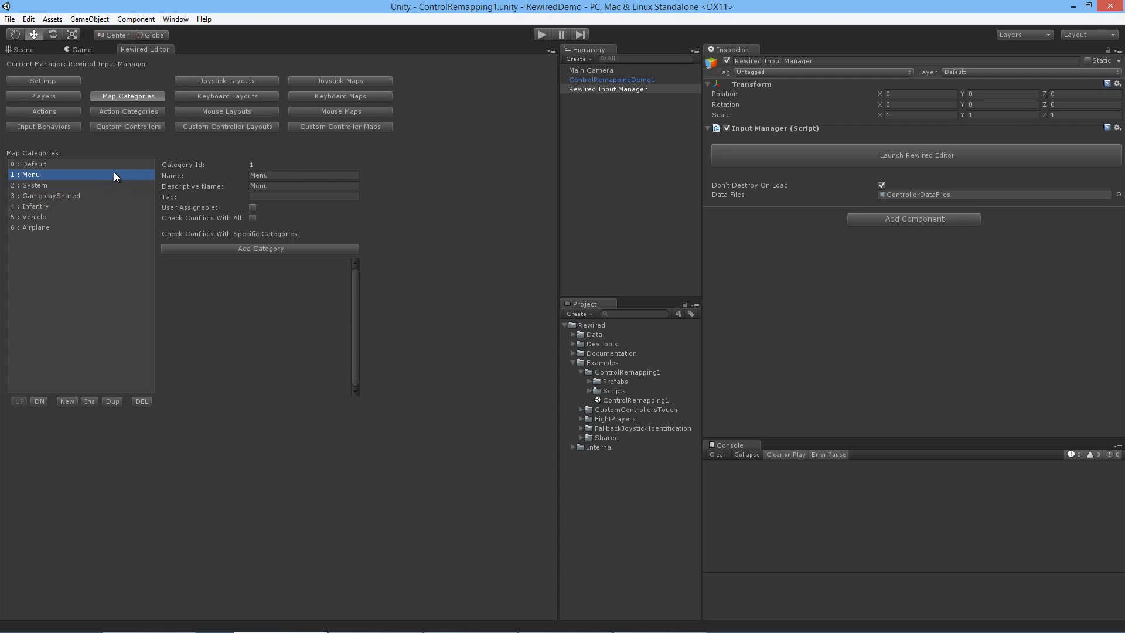
left_click(107, 167)
left_click(107, 184)
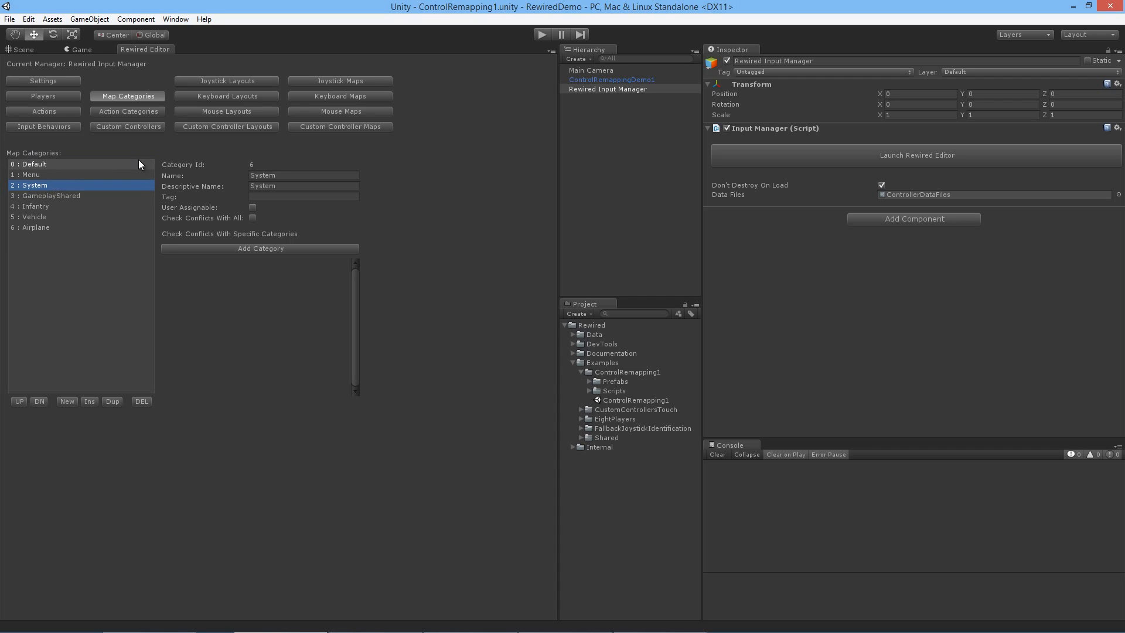
Step: Examine the System keyboard layout, the System keyboard map and the System map category's User Assignable option
left_click(244, 96)
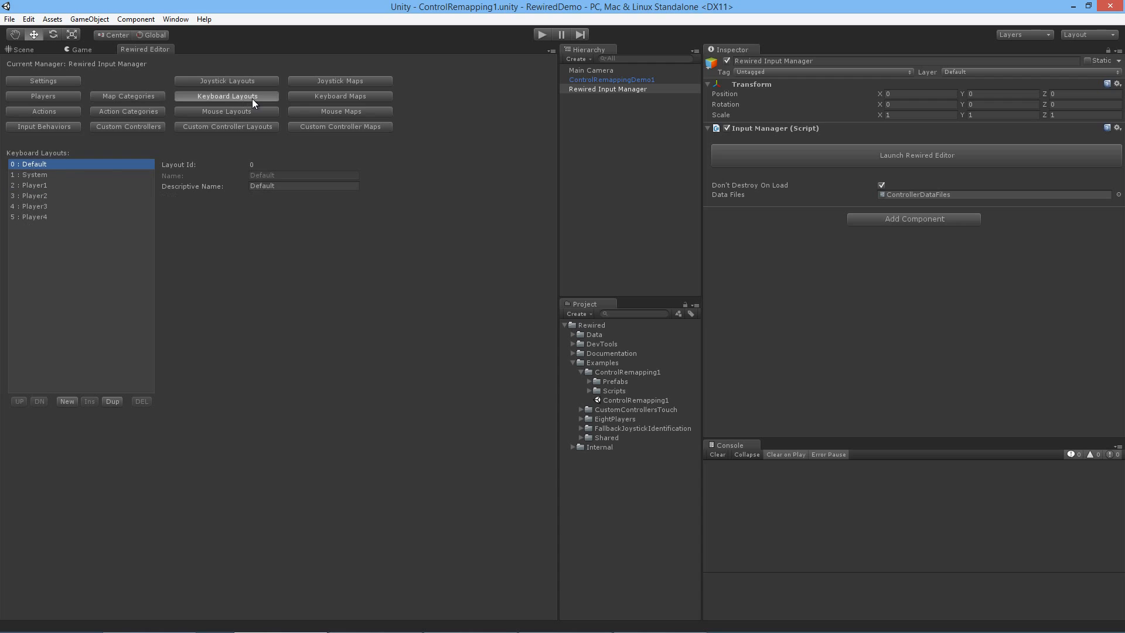
left_click(86, 174)
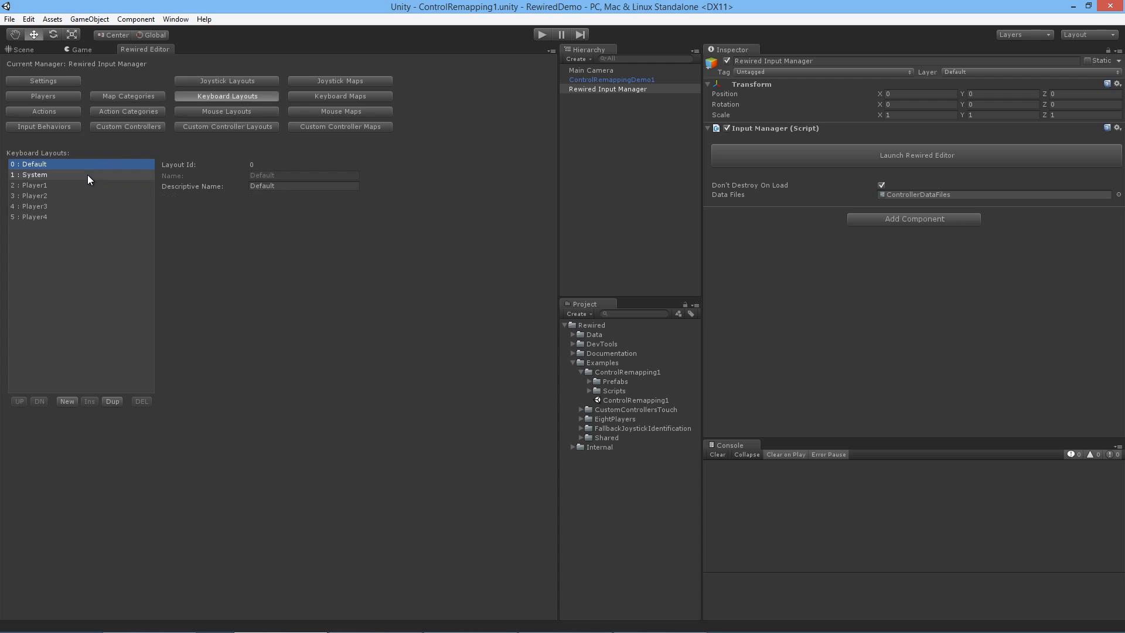
left_click(325, 94)
left_click(64, 195)
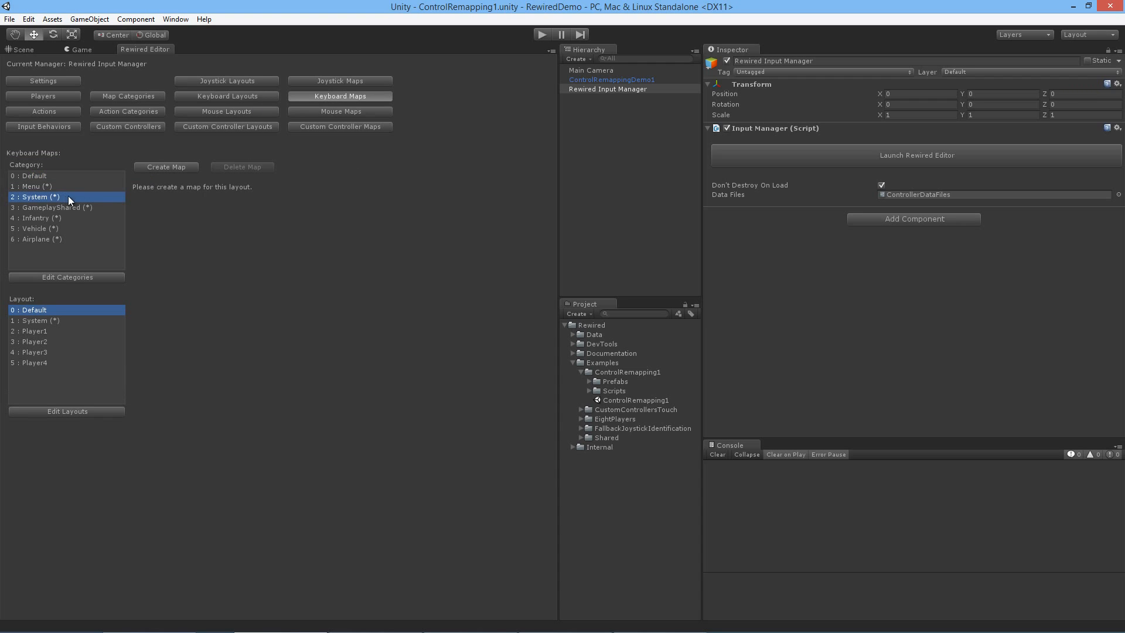
left_click(59, 319)
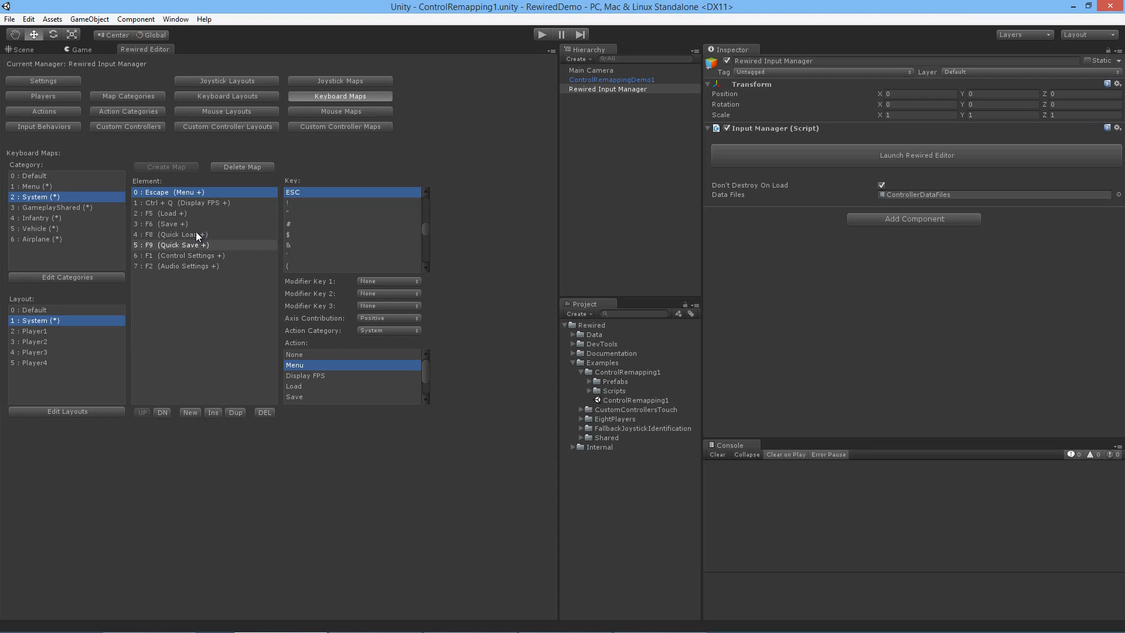
left_click(130, 96)
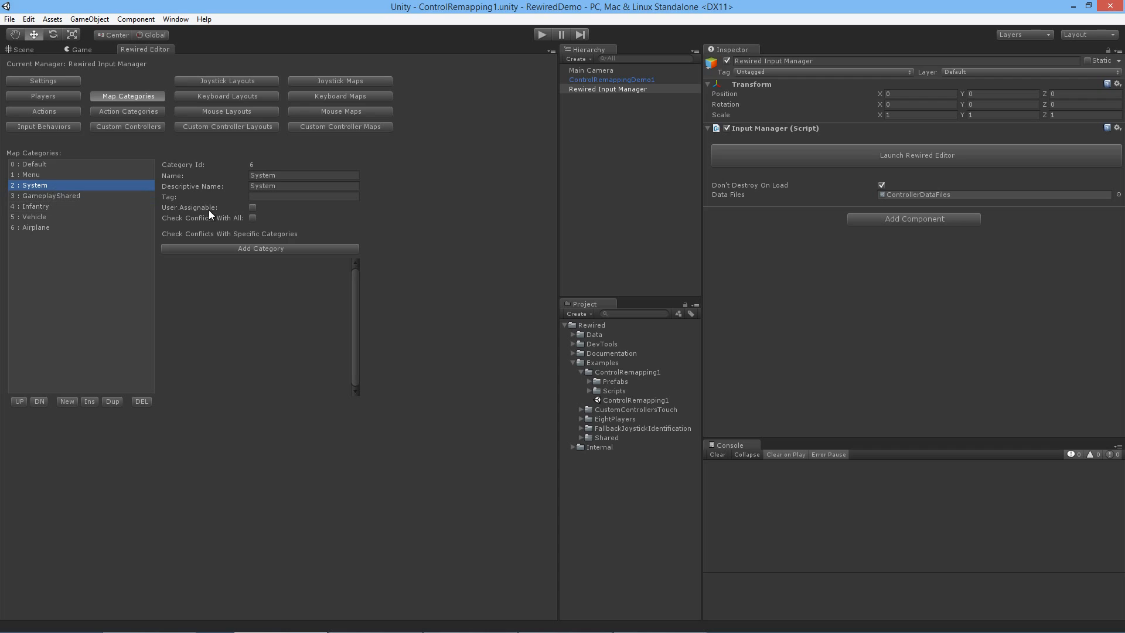
left_click(254, 209)
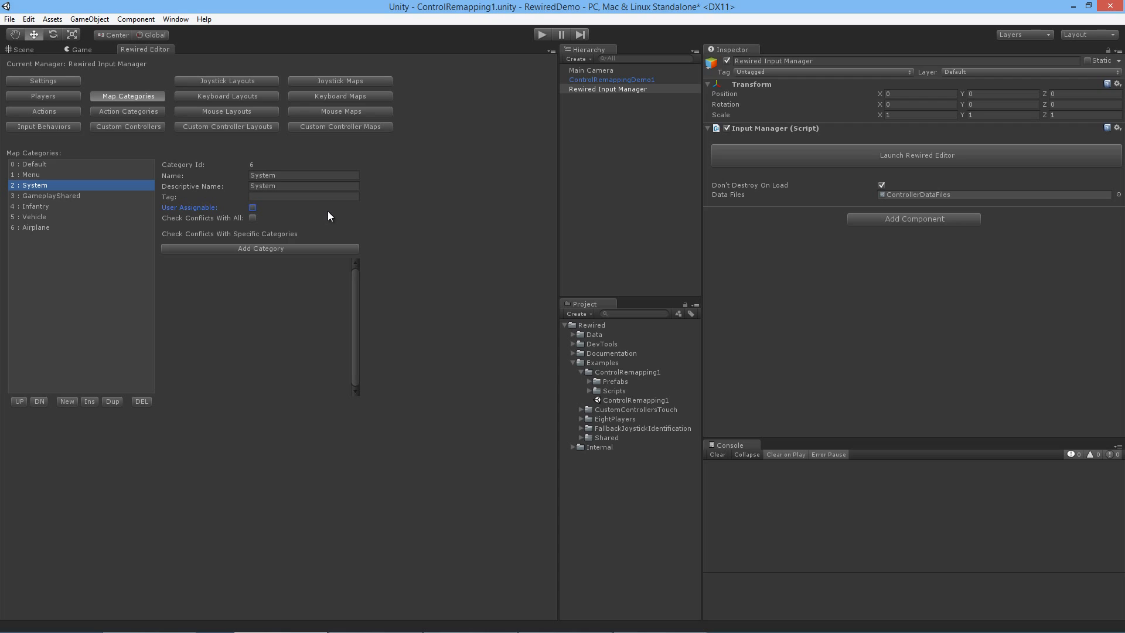
Step: Open the CustomControllersTouch example scene and close the docked Rewired Editor
left_click(129, 126)
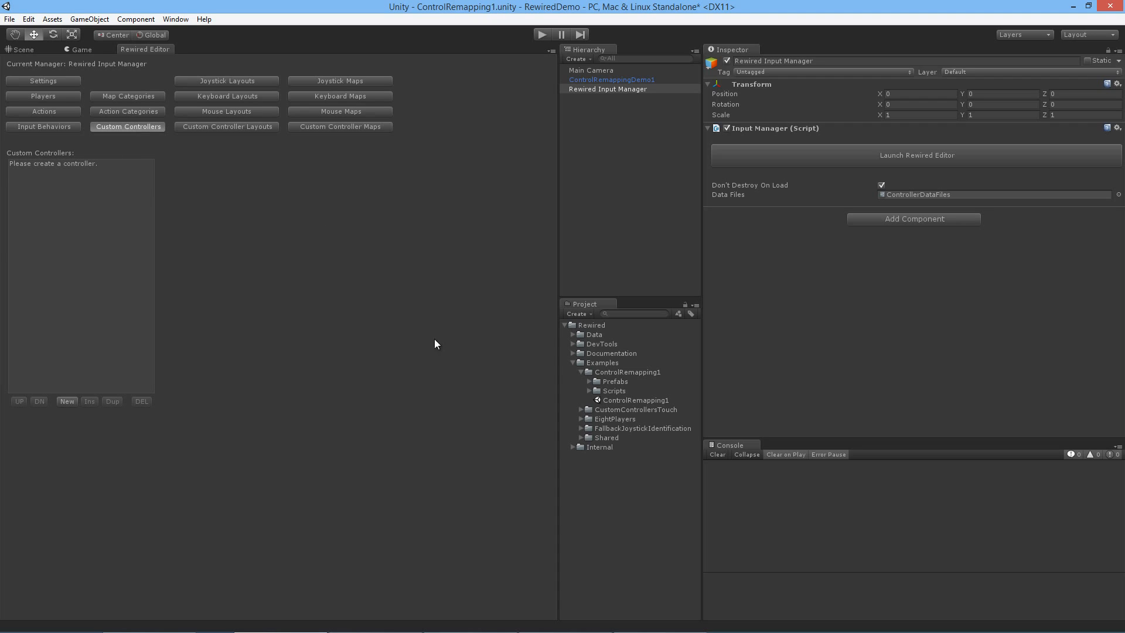
left_click(589, 390)
left_click(580, 373)
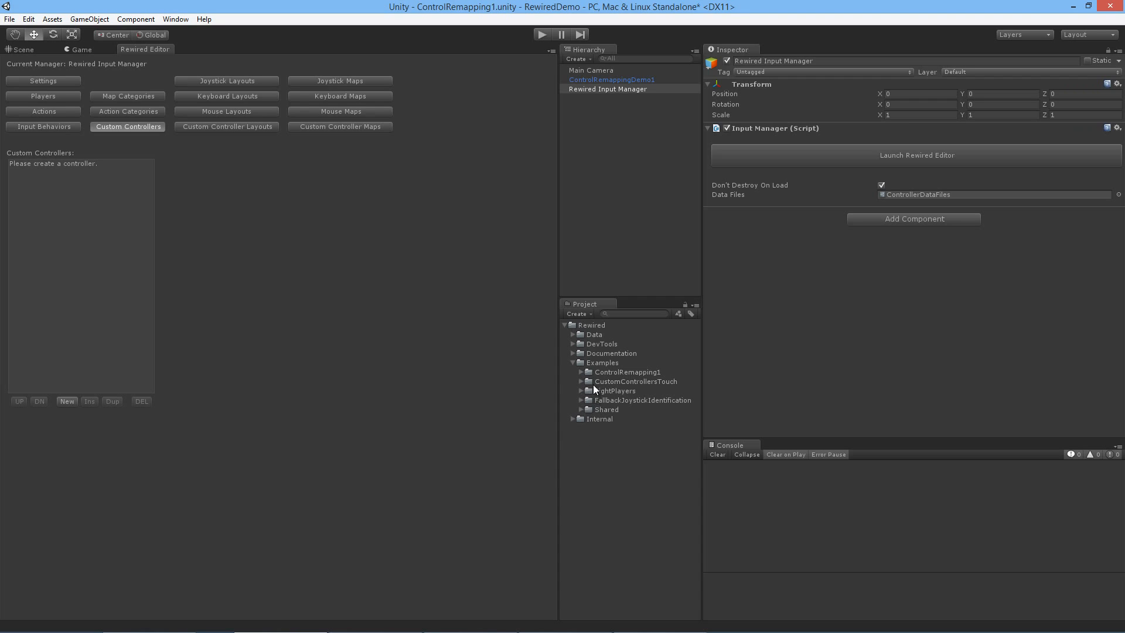
left_click(601, 381)
left_click(581, 381)
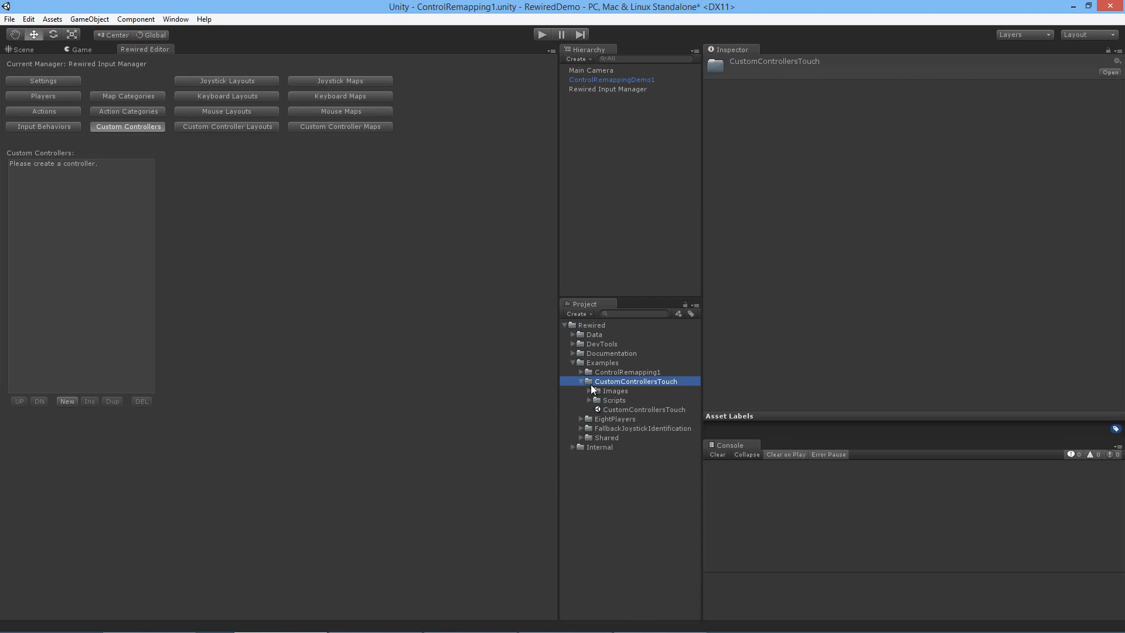
double_click(622, 409)
left_click(604, 350)
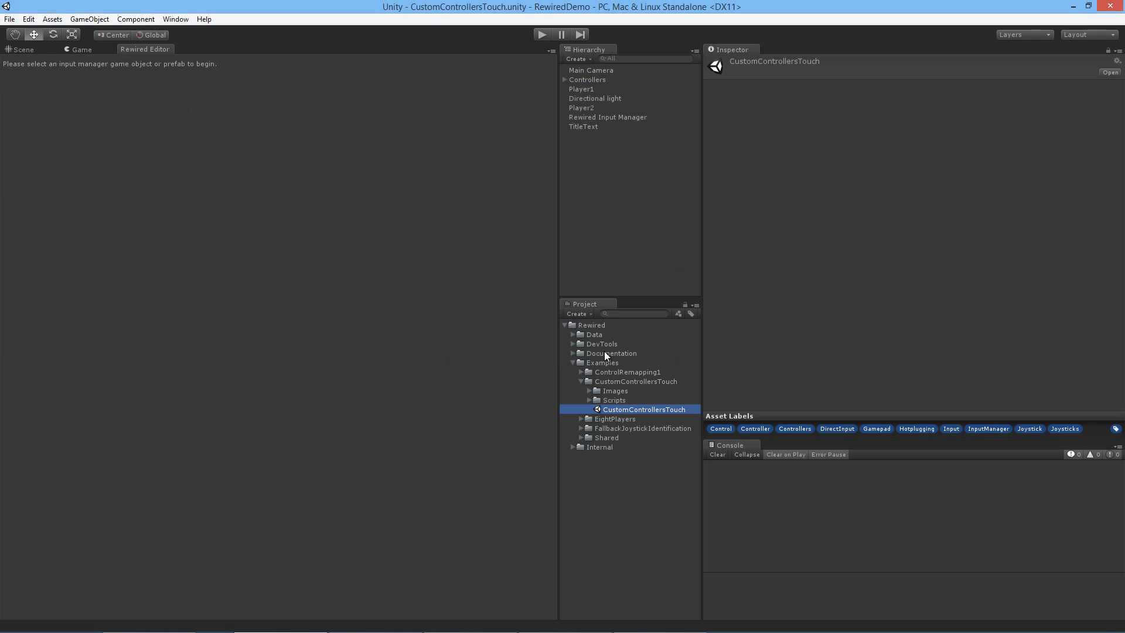
right_click(167, 49)
left_click(187, 71)
left_click(360, 304)
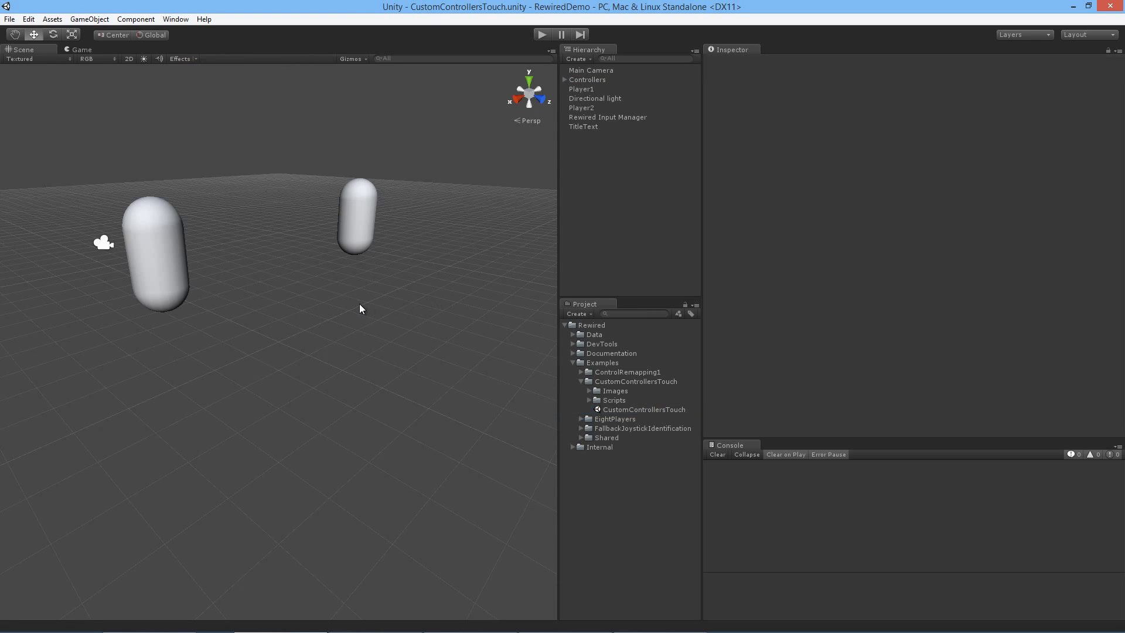
Step: Play-test the scene by moving both players with their on-screen joysticks and trying their touch buttons, and stop playback
left_click(541, 34)
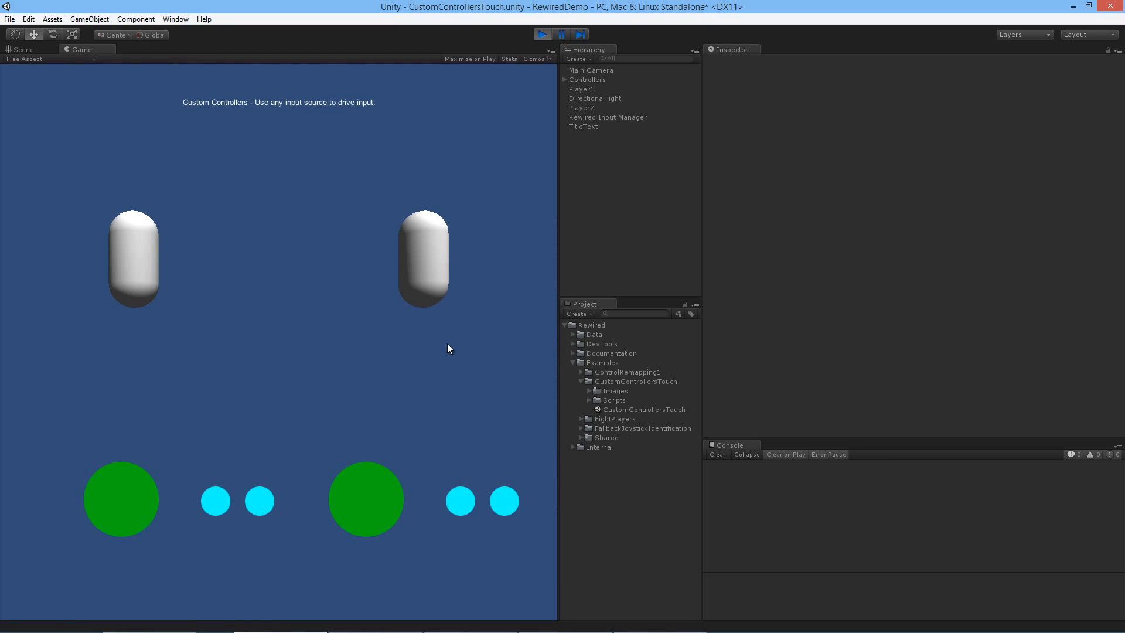
mouse_move(138, 499)
left_mouse_down()
mouse_move(218, 431)
mouse_move(3, 535)
mouse_move(153, 485)
mouse_move(58, 545)
mouse_move(191, 500)
left_mouse_up()
left_click(208, 506)
left_click(208, 506)
left_click(208, 506)
left_click(208, 506)
left_click(208, 506)
left_click(209, 506)
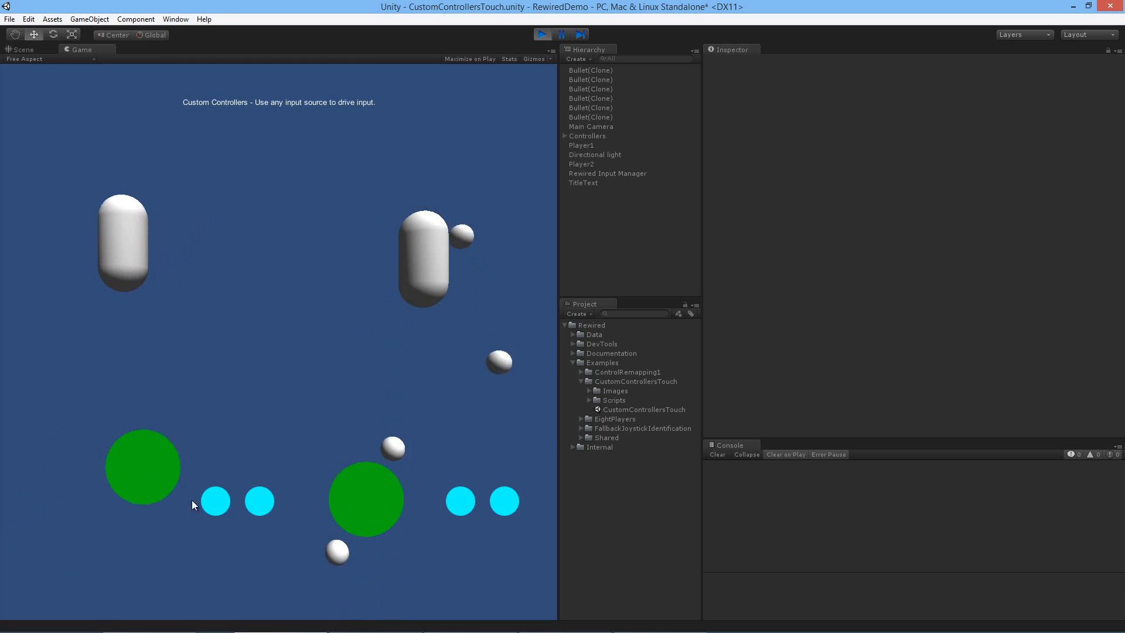
mouse_move(360, 508)
left_mouse_down()
mouse_move(336, 541)
mouse_move(364, 416)
mouse_move(381, 419)
left_mouse_up()
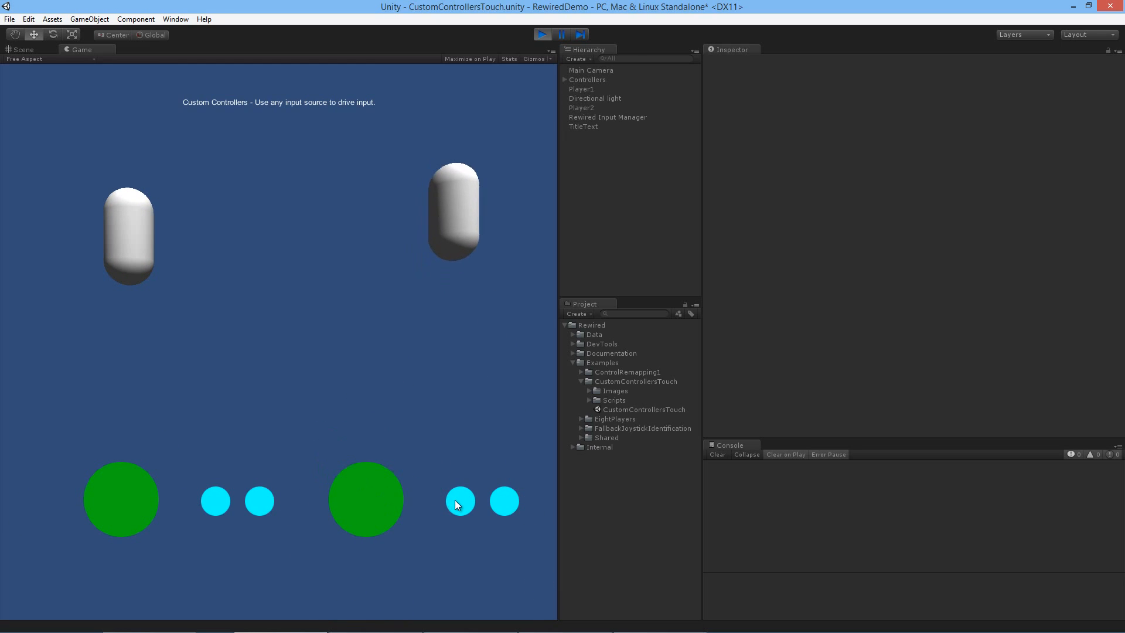
left_click(459, 501)
mouse_move(374, 501)
left_mouse_down()
mouse_move(381, 555)
mouse_move(397, 469)
mouse_move(378, 490)
mouse_move(400, 505)
left_mouse_up()
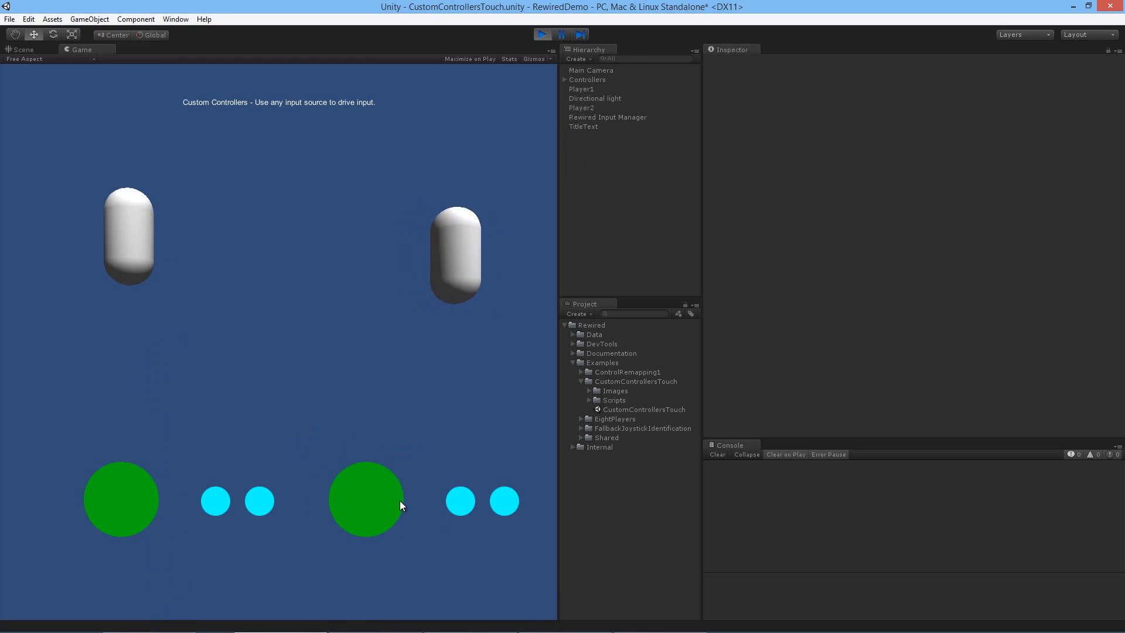
left_click(542, 36)
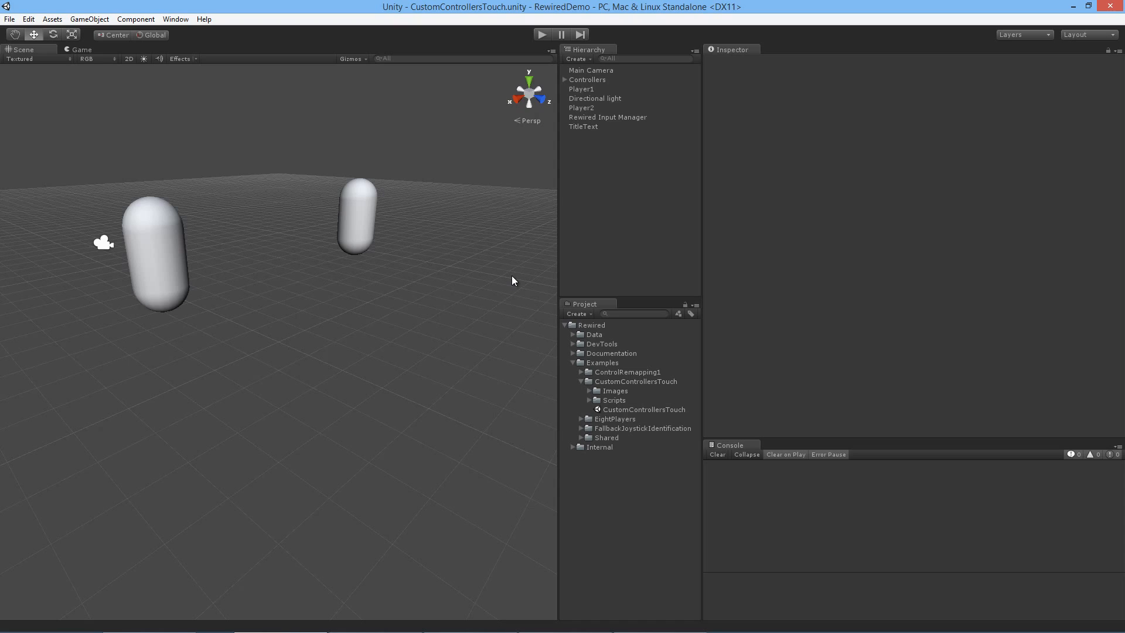
Step: Examine the TouchButtonExample, TouchControllerExample and TouchJoystickExample scripts of the CustomControllersTouch example
left_click(637, 116)
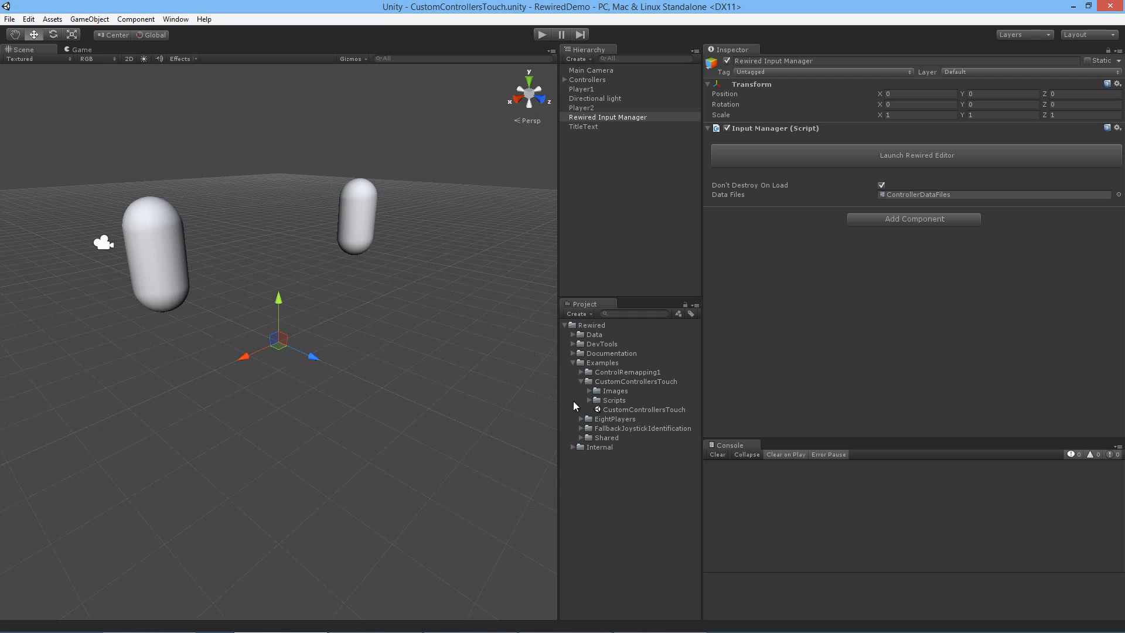
left_click(589, 401)
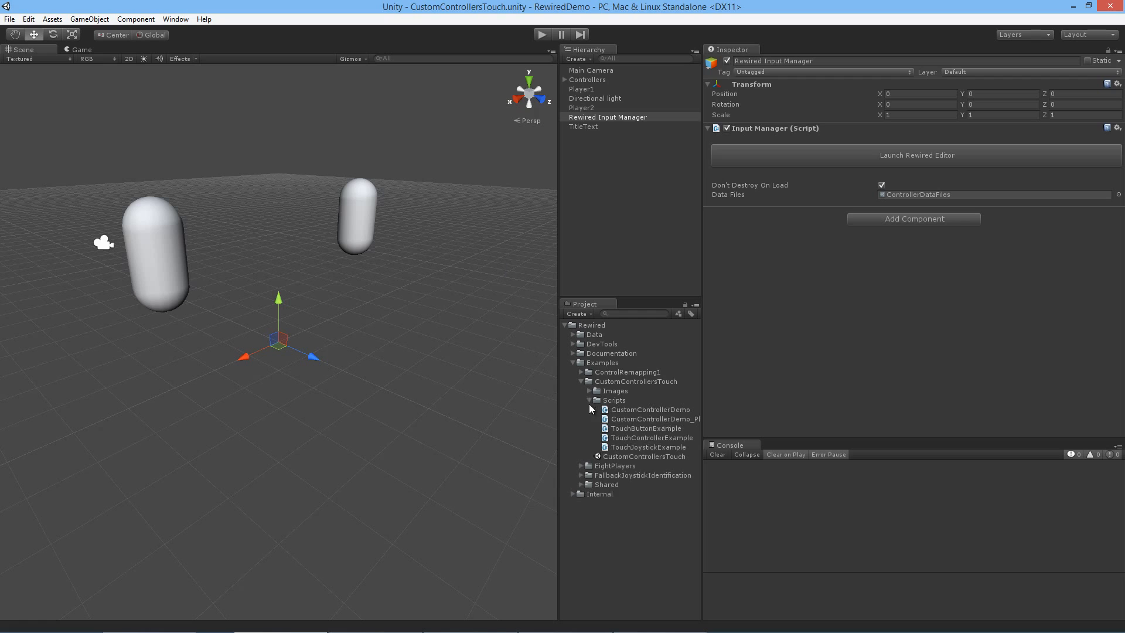
left_click(657, 428)
left_click(658, 438)
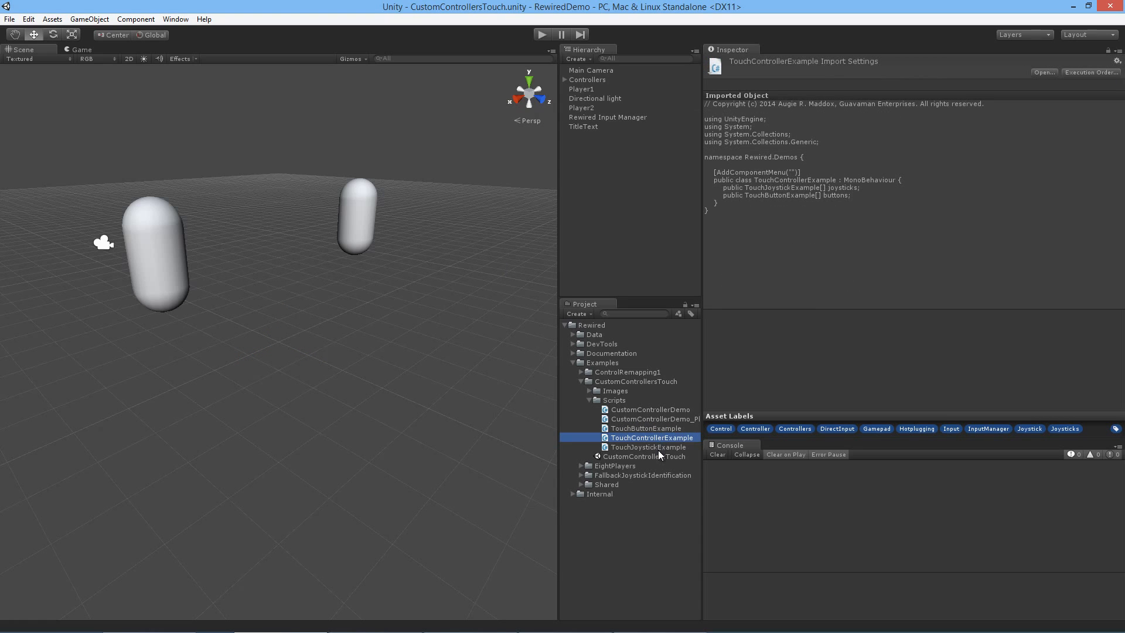
left_click(656, 448)
left_click(654, 438)
left_click(654, 430)
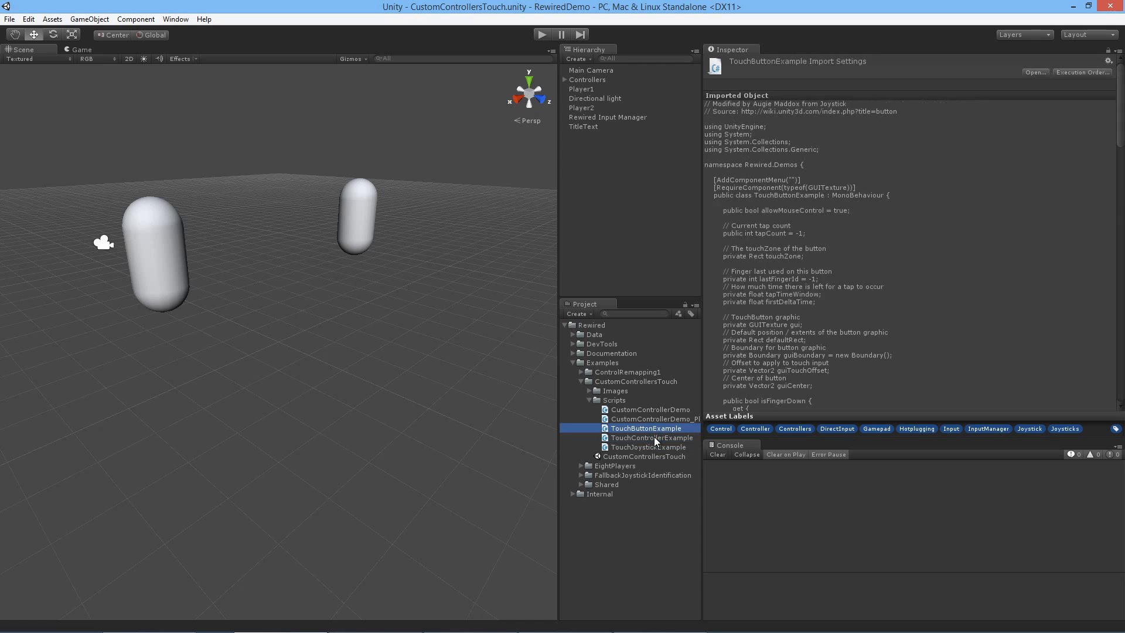
left_click(652, 438)
left_click(653, 430)
left_click(655, 437)
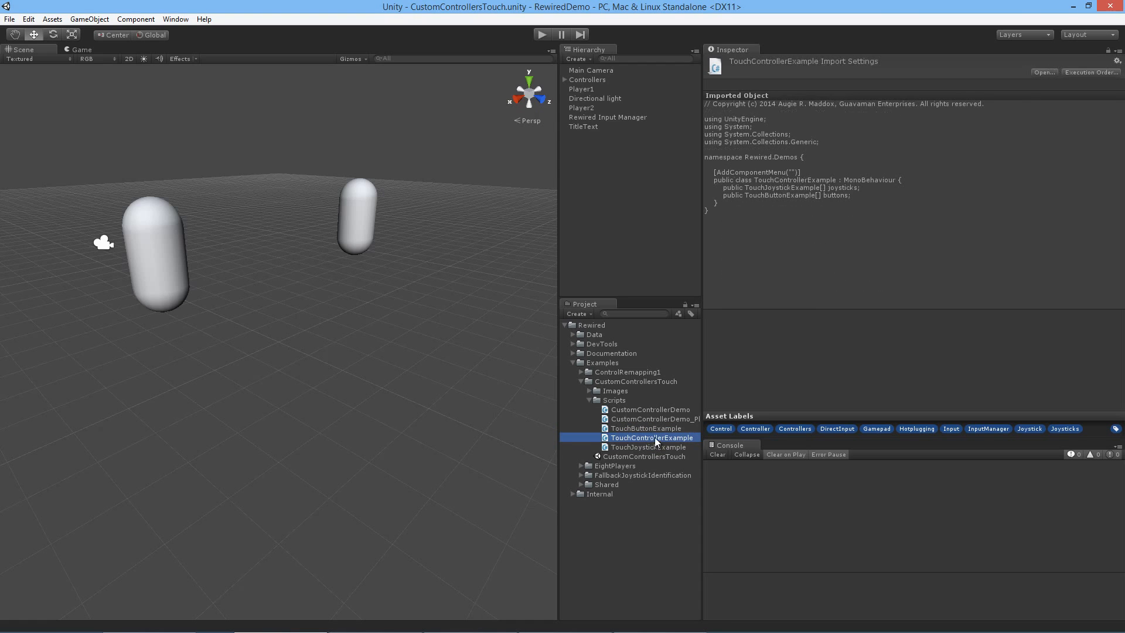
left_click(650, 430)
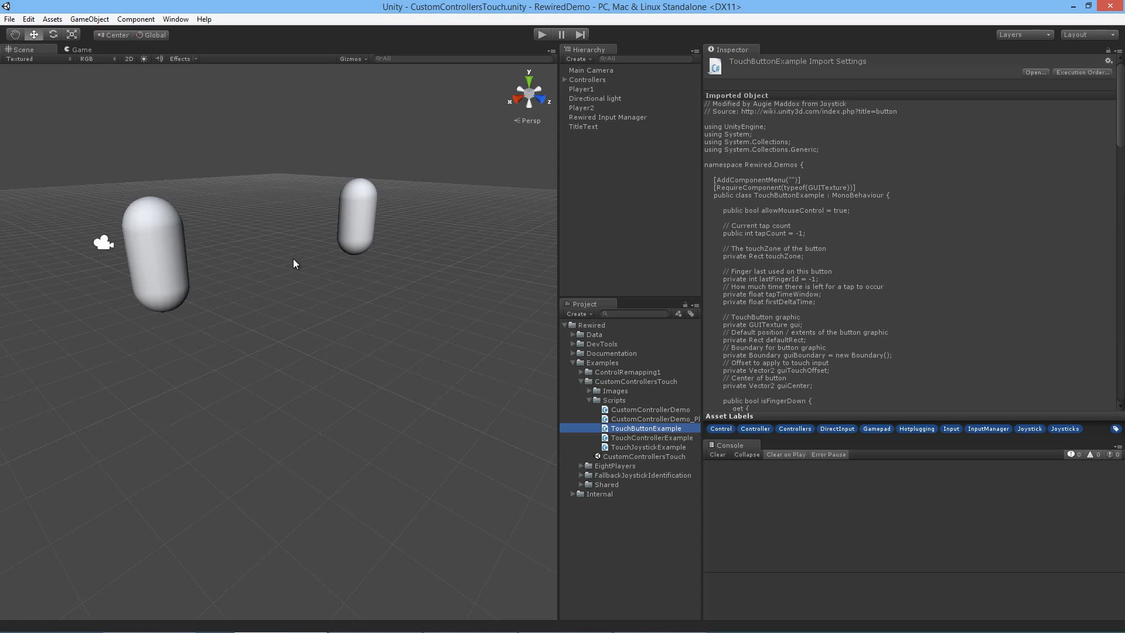
Step: Run the scene again, move only the first player with its on-screen joystick, and stop playback
left_click(541, 34)
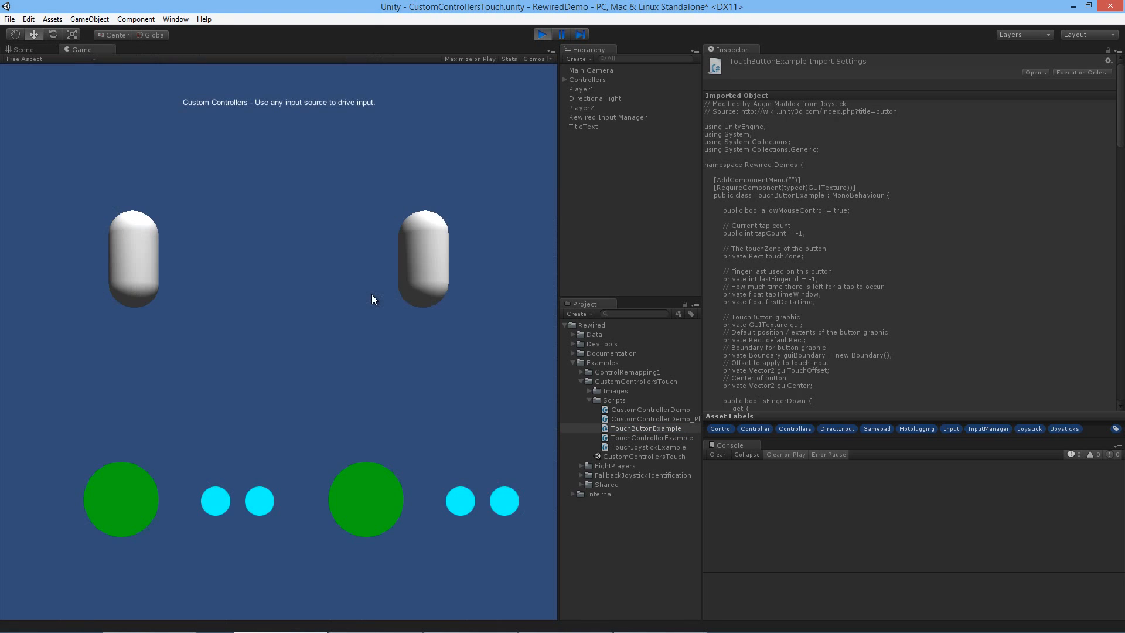
mouse_move(130, 487)
left_mouse_down()
mouse_move(58, 474)
mouse_move(123, 449)
mouse_move(19, 398)
mouse_move(53, 468)
mouse_move(188, 547)
mouse_move(141, 445)
left_mouse_up()
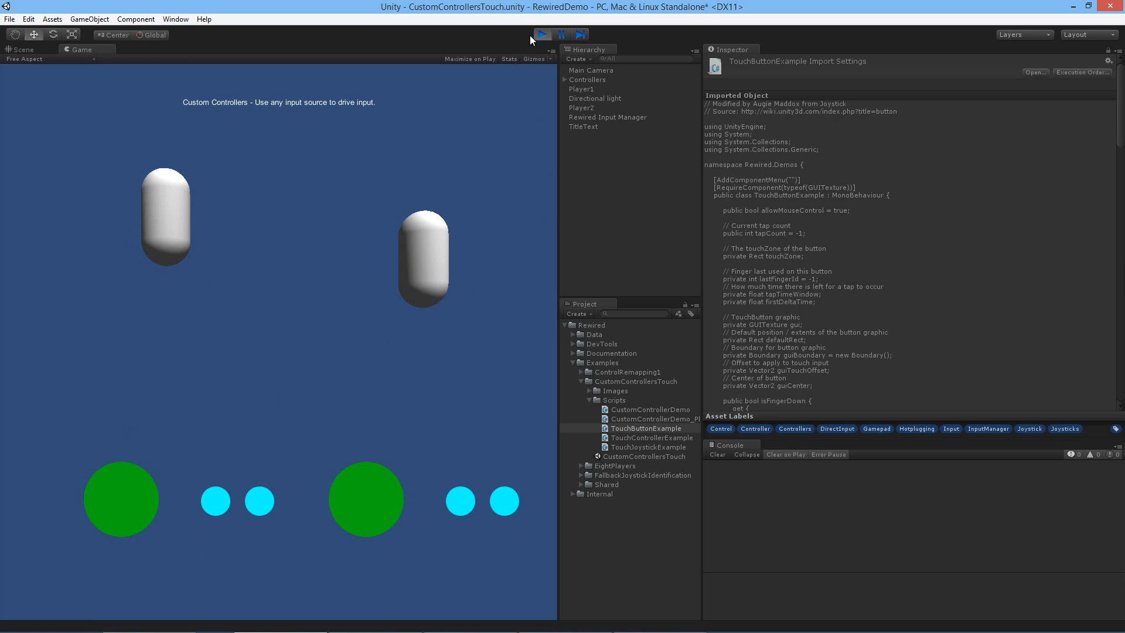
left_click(542, 34)
Step: Launch the Rewired Editor for this scene's Rewired Input Manager and dock it beside the Scene and Game views
left_click(628, 116)
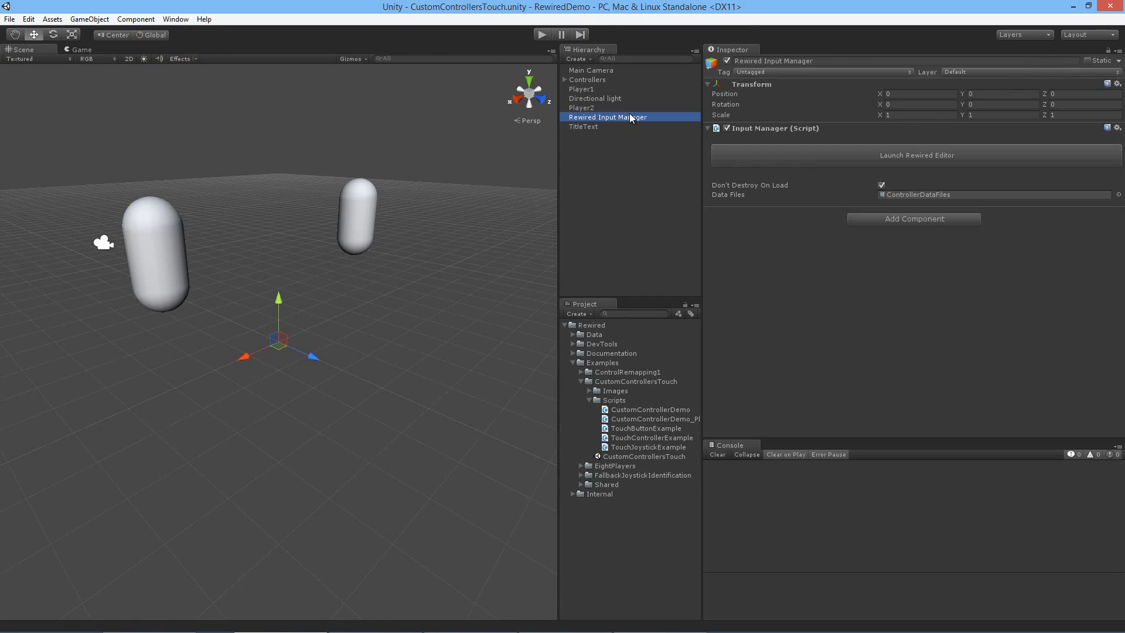
left_click(788, 158)
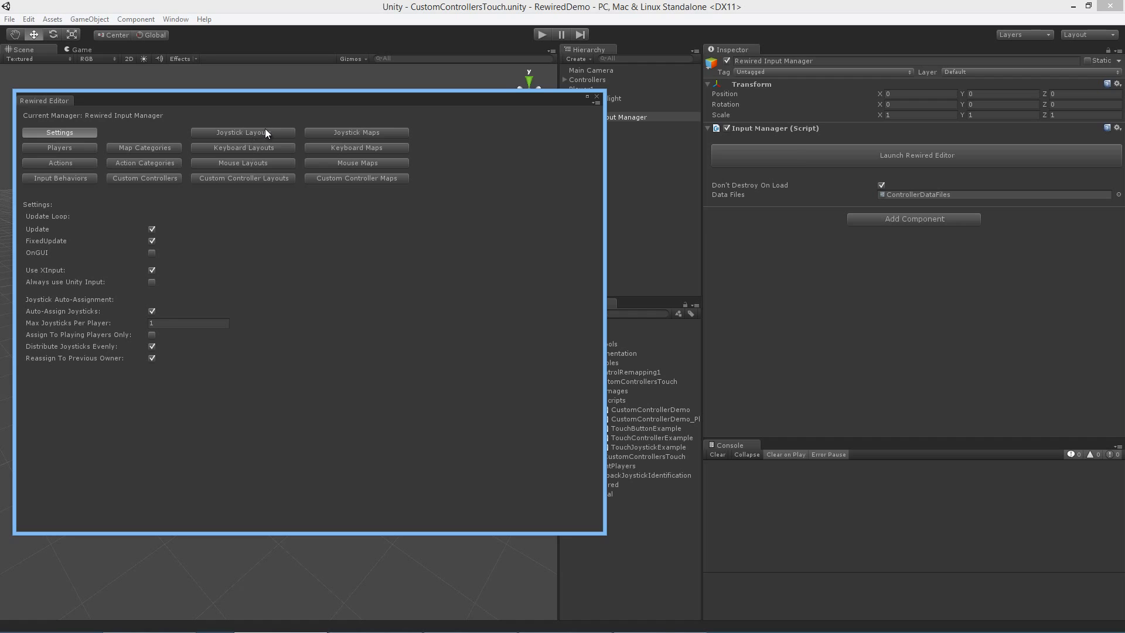
left_click_drag(51, 104, 118, 55)
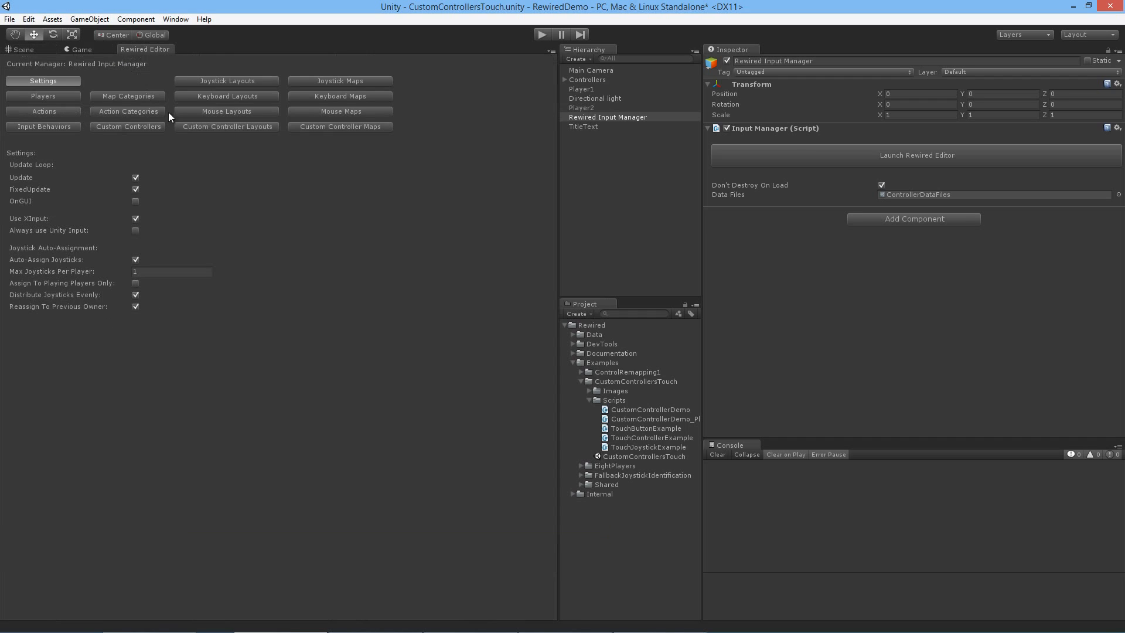
Step: Examine the axes and buttons defined for the TouchController custom controller
left_click(152, 128)
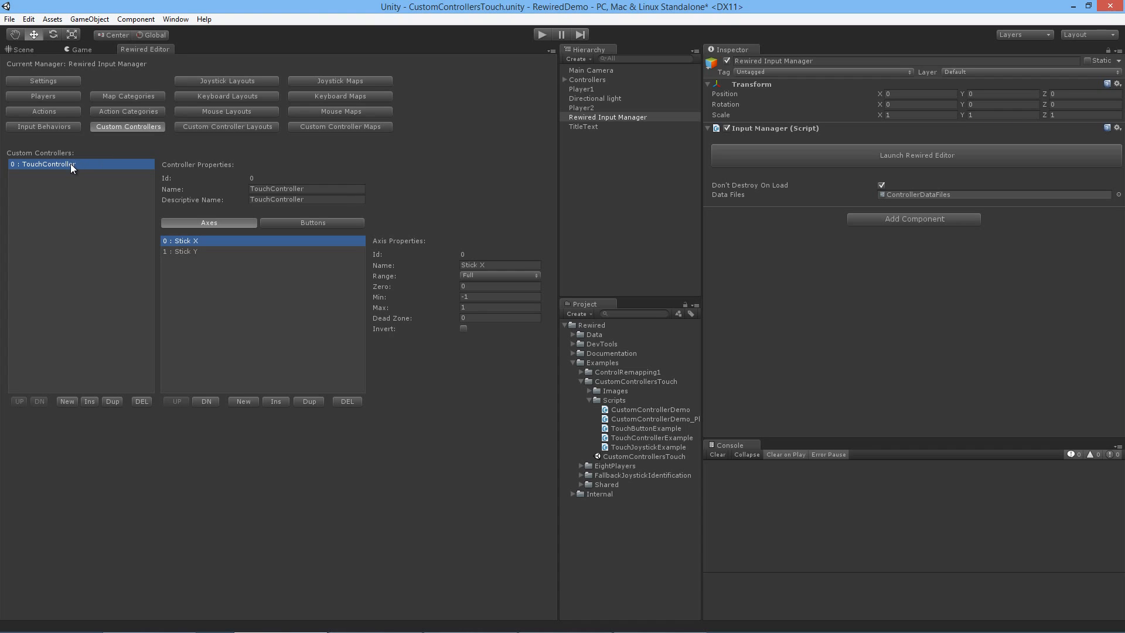
left_click(276, 189)
left_click(307, 223)
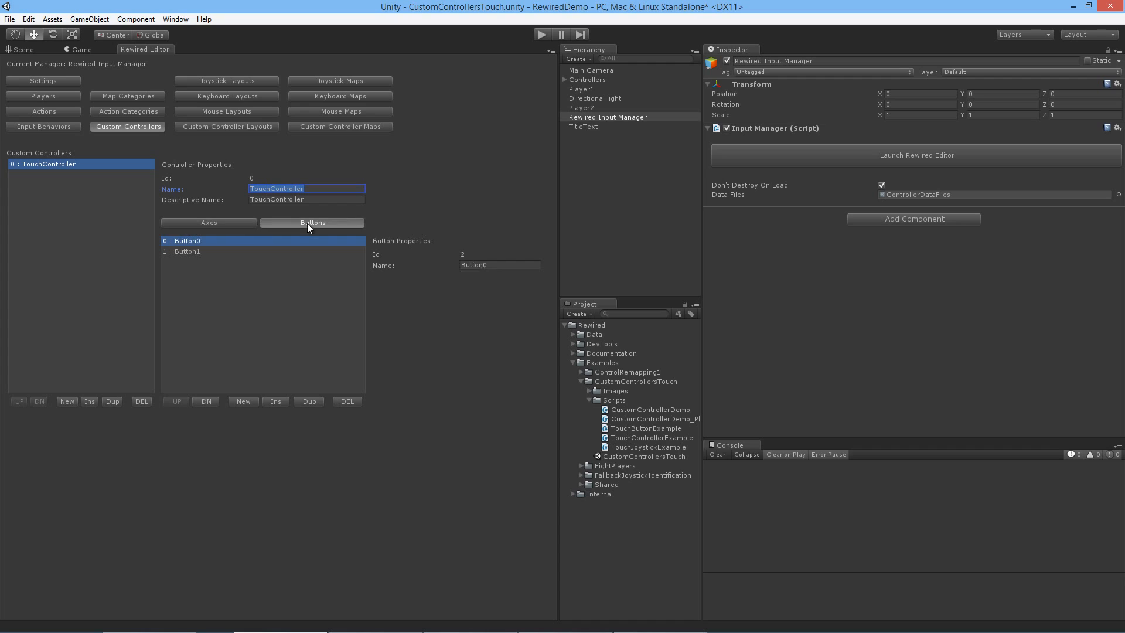
left_click(234, 223)
left_click(297, 223)
left_click(216, 223)
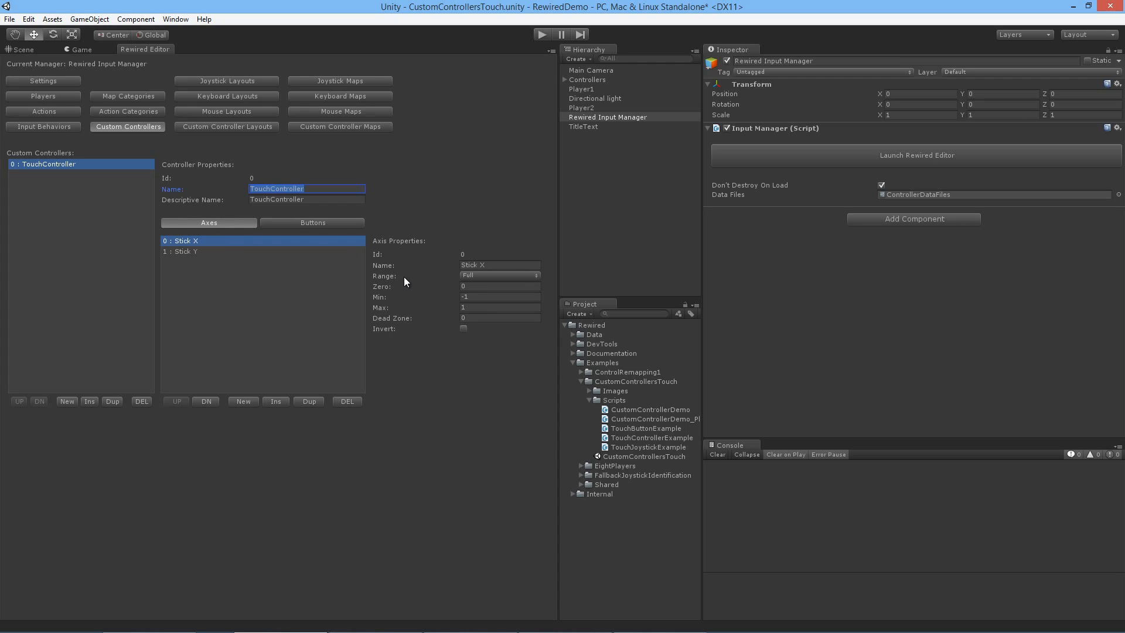
left_click(335, 224)
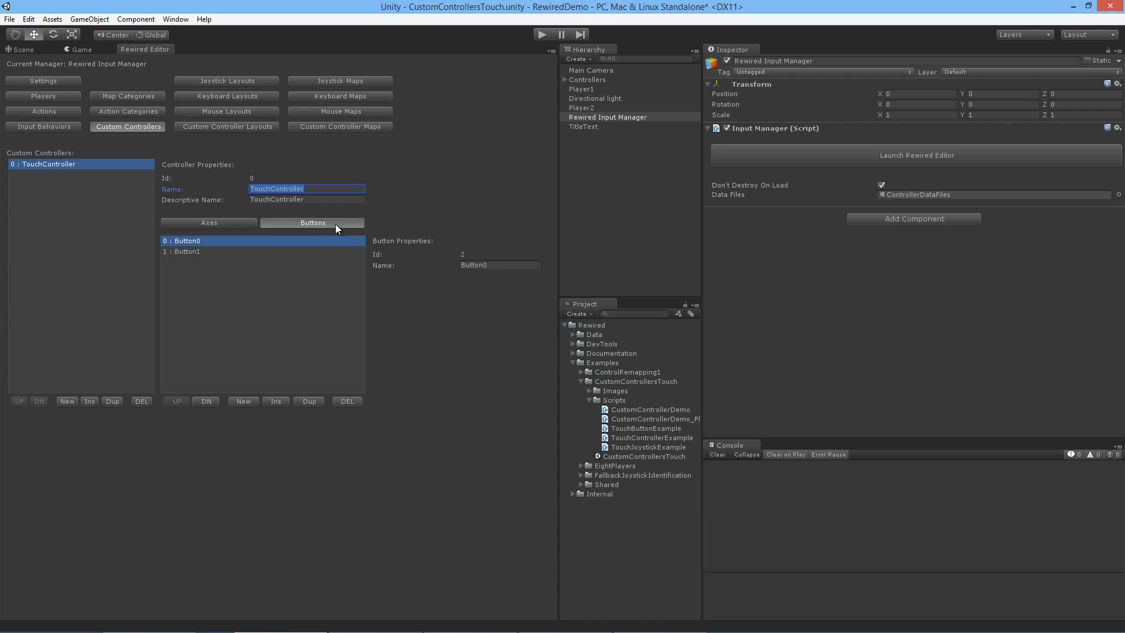
left_click(232, 223)
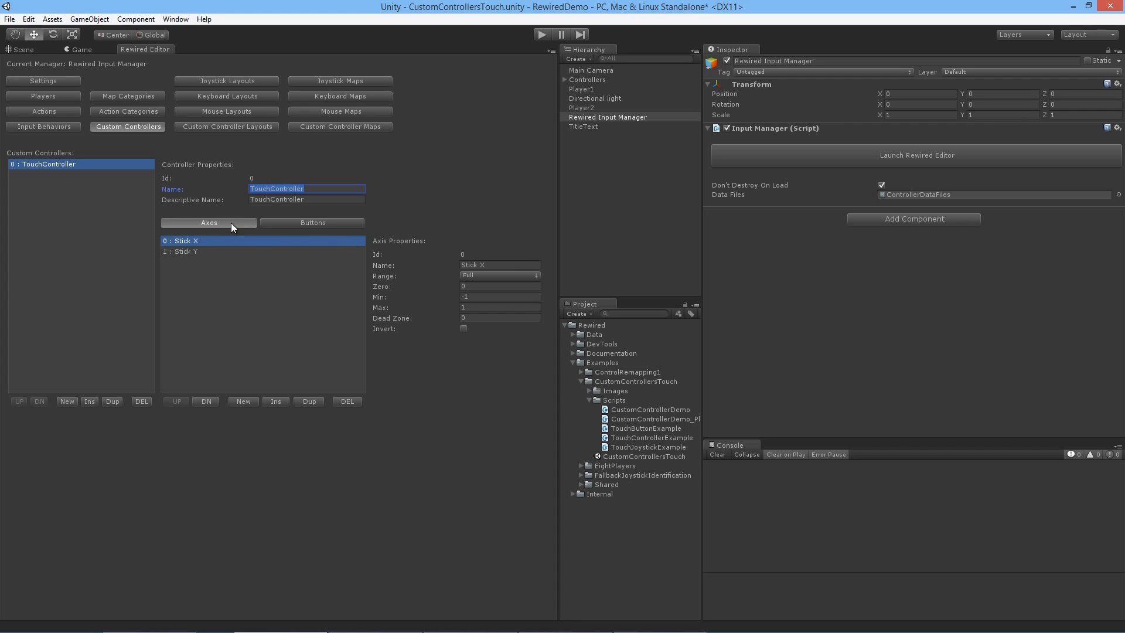
Step: Examine the custom controller layouts and the actions mapped to TouchController's stick axes and buttons in its Default map
left_click(262, 124)
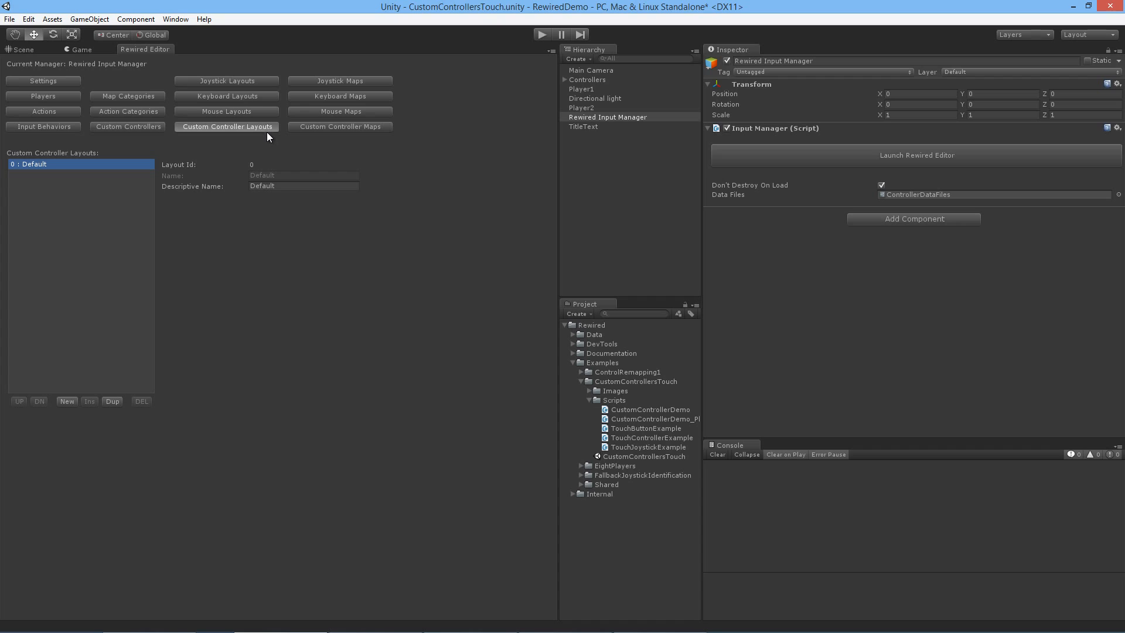
left_click(312, 130)
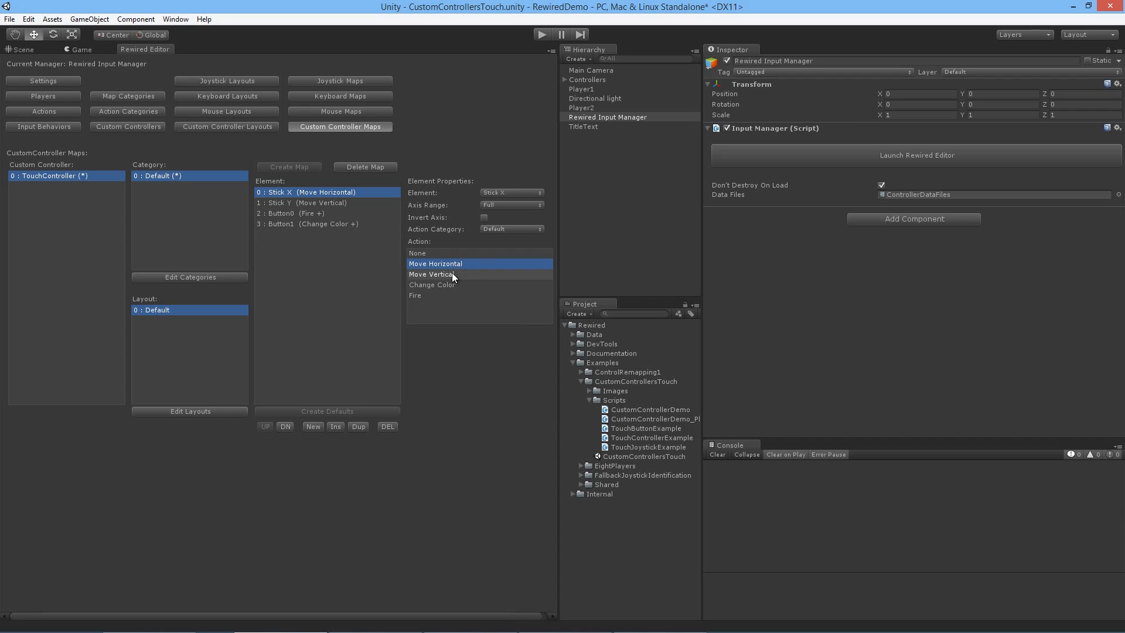
left_click(335, 205)
left_click(335, 214)
left_click(347, 190)
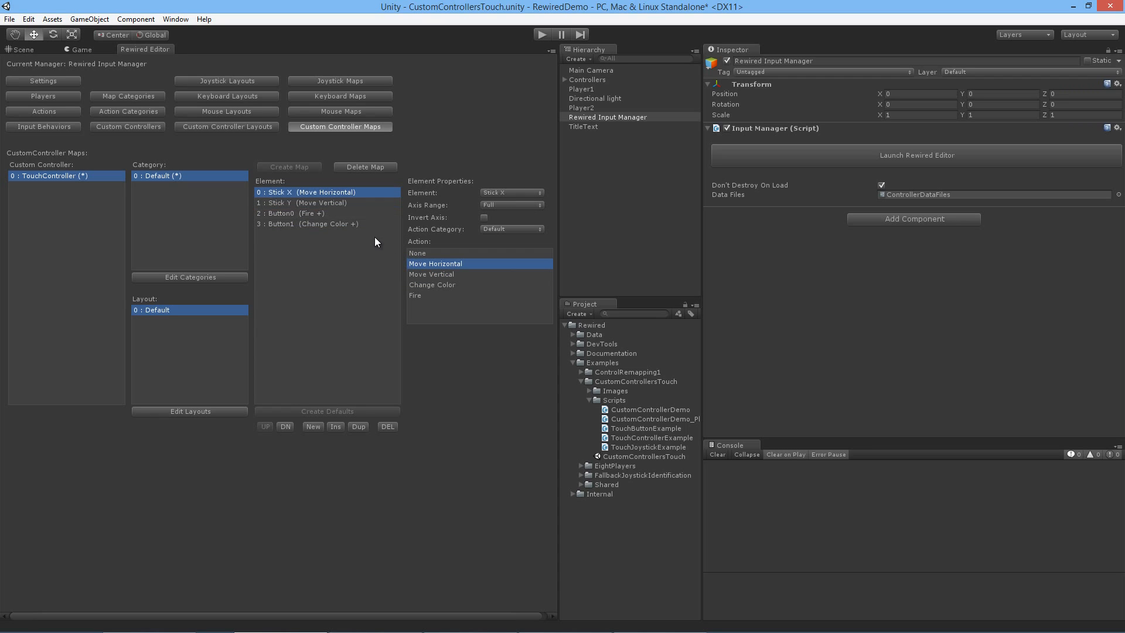
Step: Examine the starting custom controller and its tag assigned to Player1 and Player2 in the Players settings
left_click(69, 97)
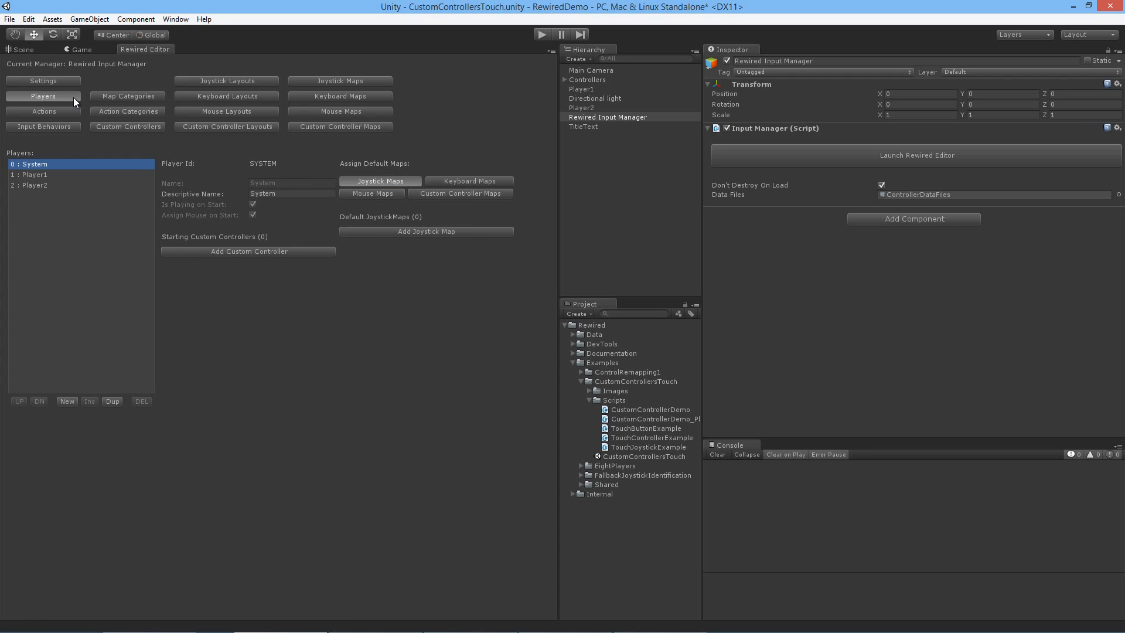
left_click(50, 175)
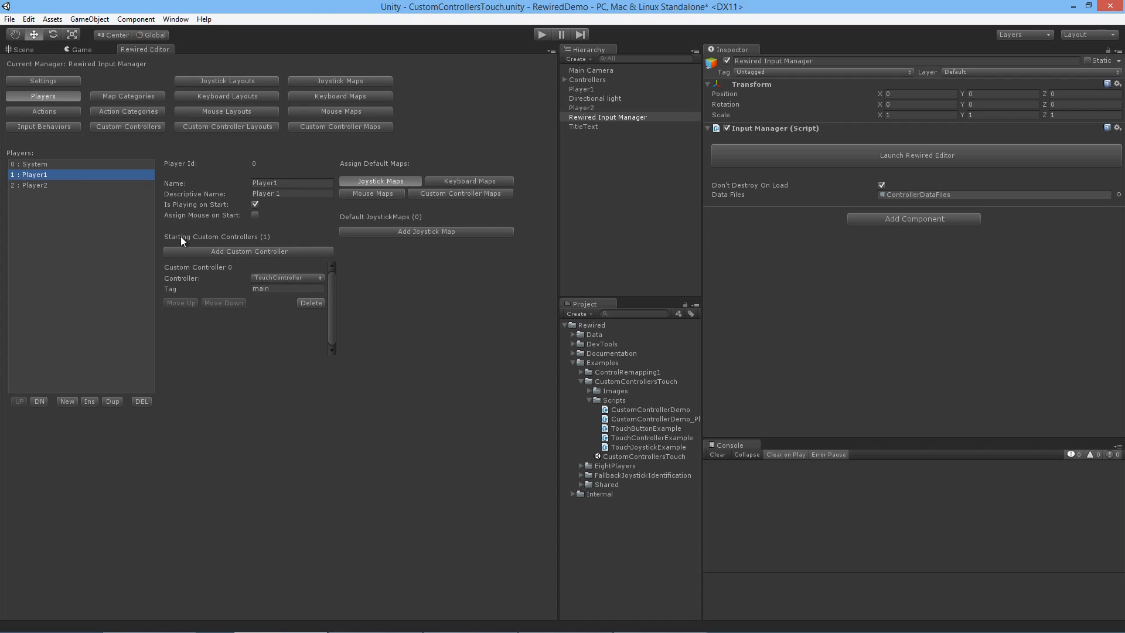
left_click(287, 277)
left_click(288, 306)
left_click(289, 289)
left_click(84, 185)
left_click(86, 177)
left_click(93, 186)
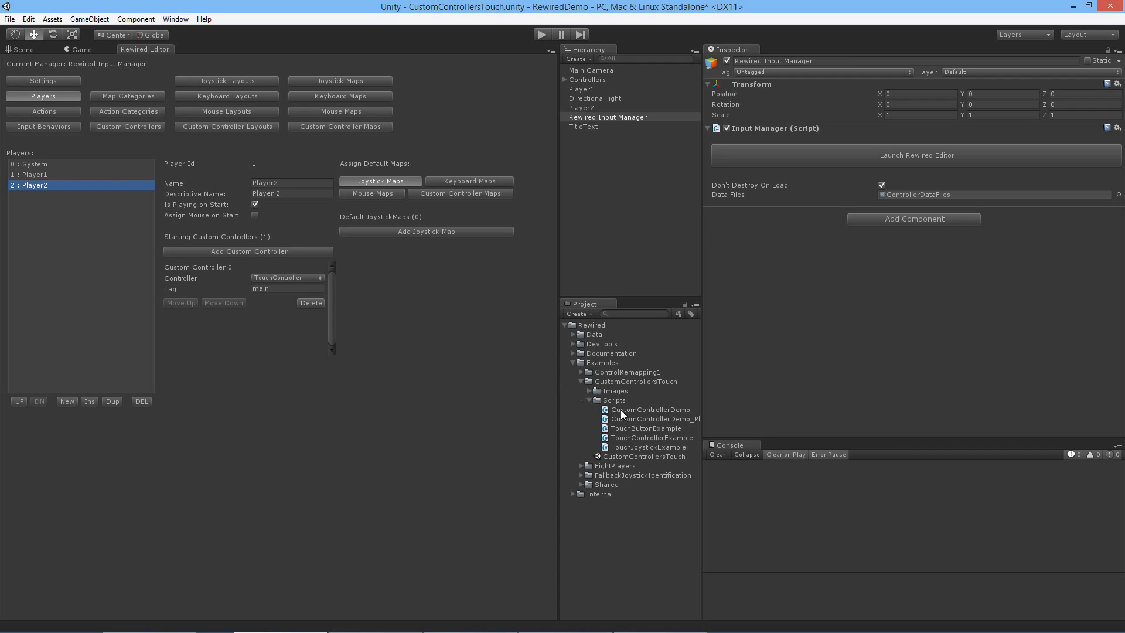
Step: Examine how the CustomControllerDemo script subscribes OnInputSourceUpdate to the input source update event, and the OnInputSourceUpdate method itself
left_click(645, 420)
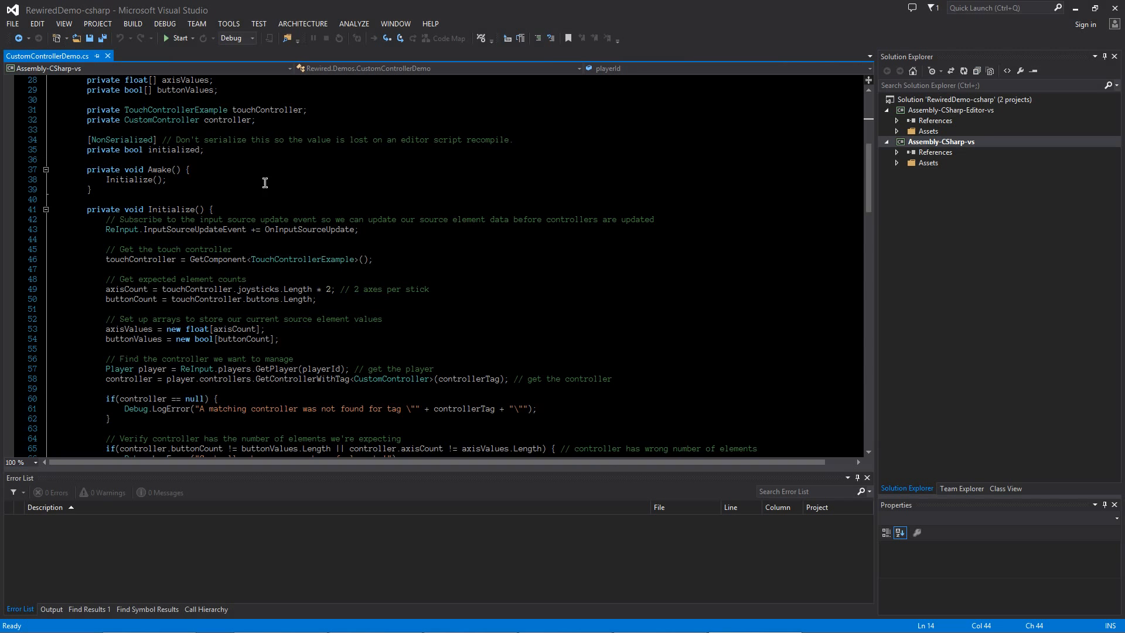
scroll(300, 251, "up", 9)
scroll(300, 251, "down", 7)
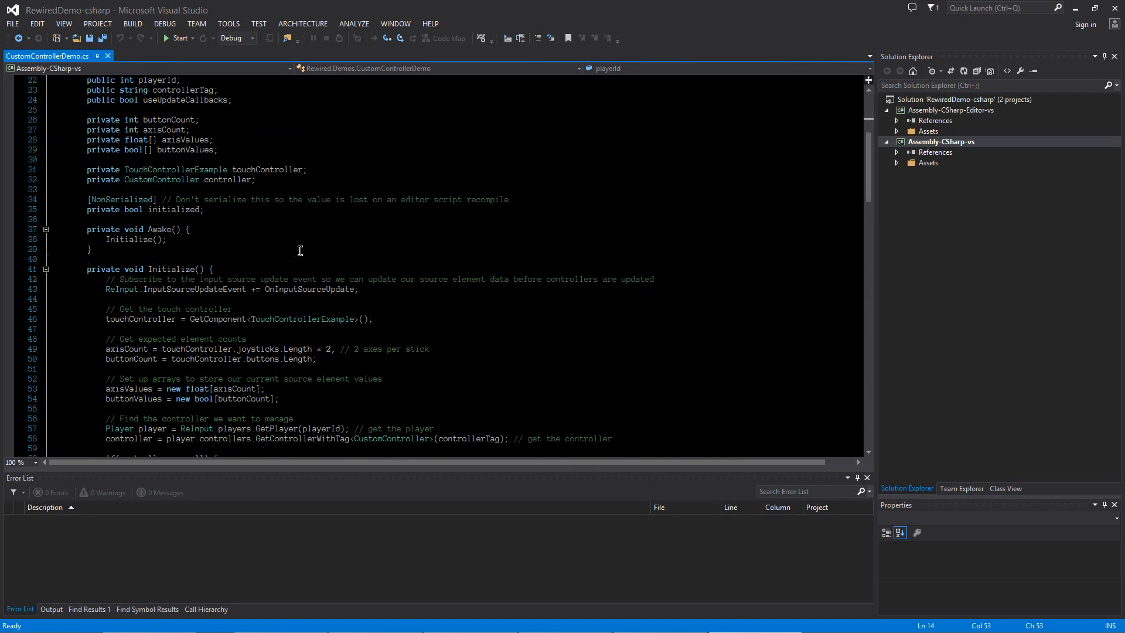
scroll(300, 251, "down", 2)
left_click_drag(265, 229, 354, 230)
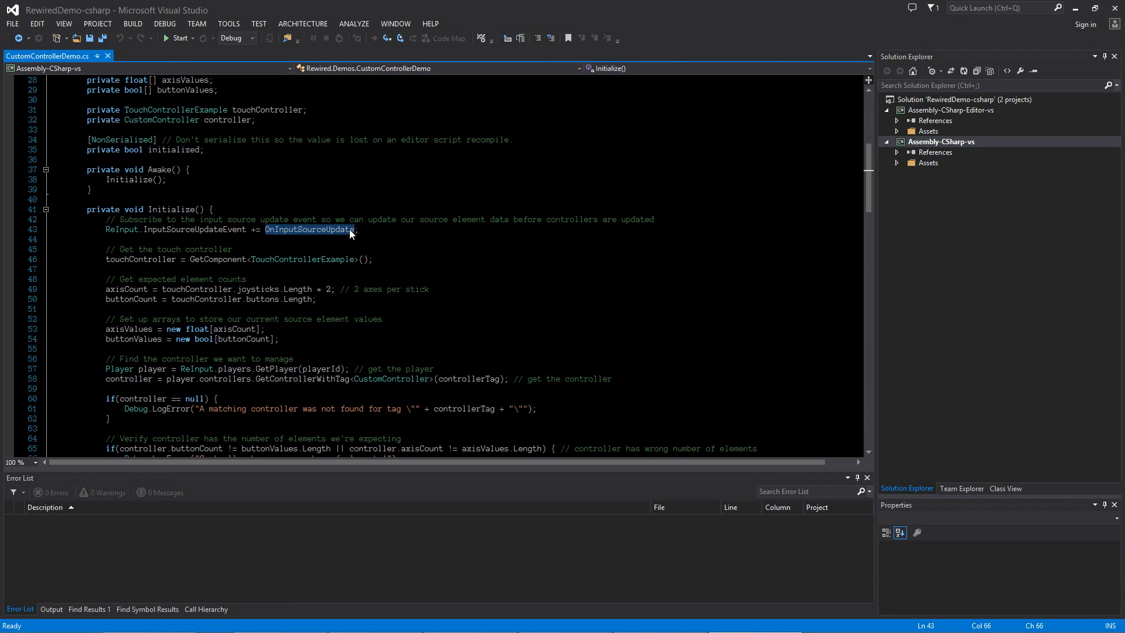
scroll(277, 233, "down", 17)
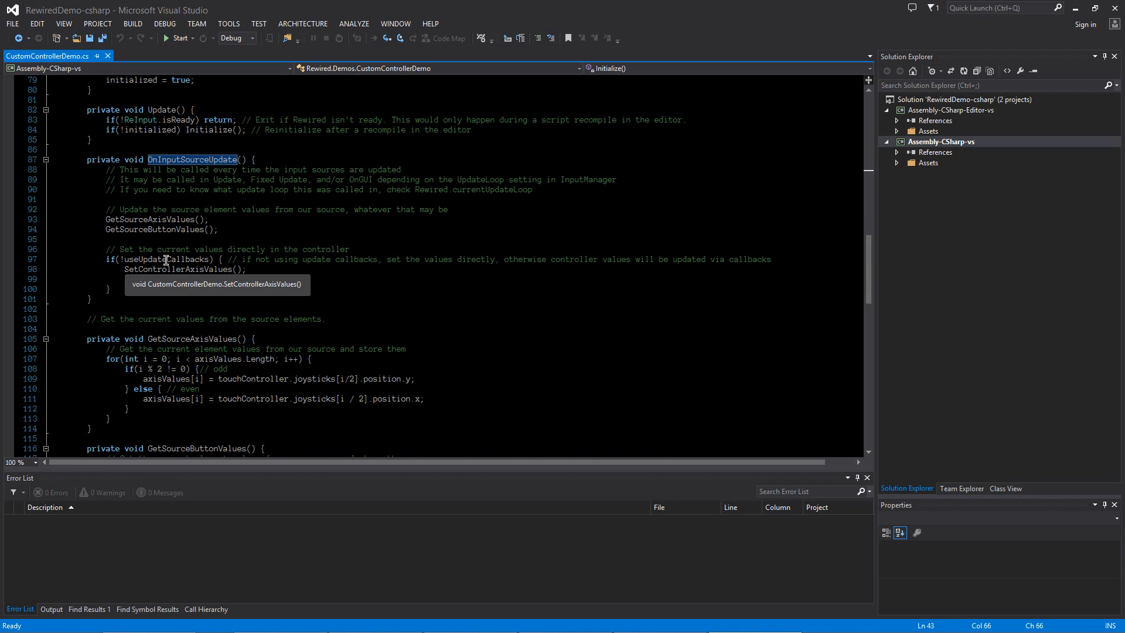
Step: Go to the definition of SetControllerAxisValues and examine the SetAxisValue and SetButtonValue calls on the controller
right_click(201, 271)
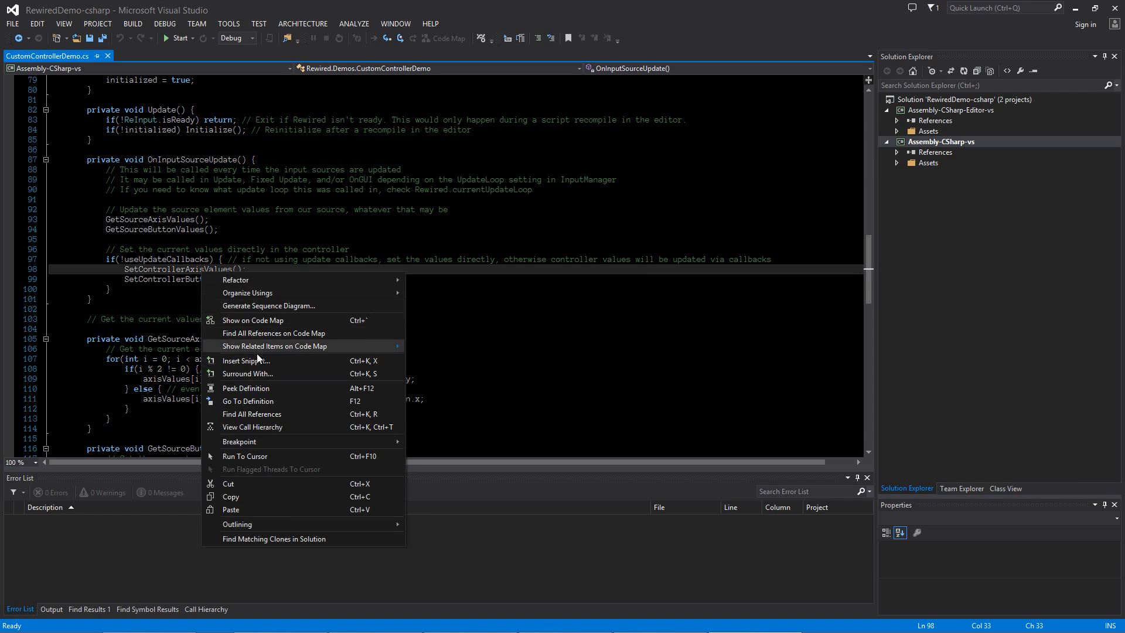
left_click(247, 401)
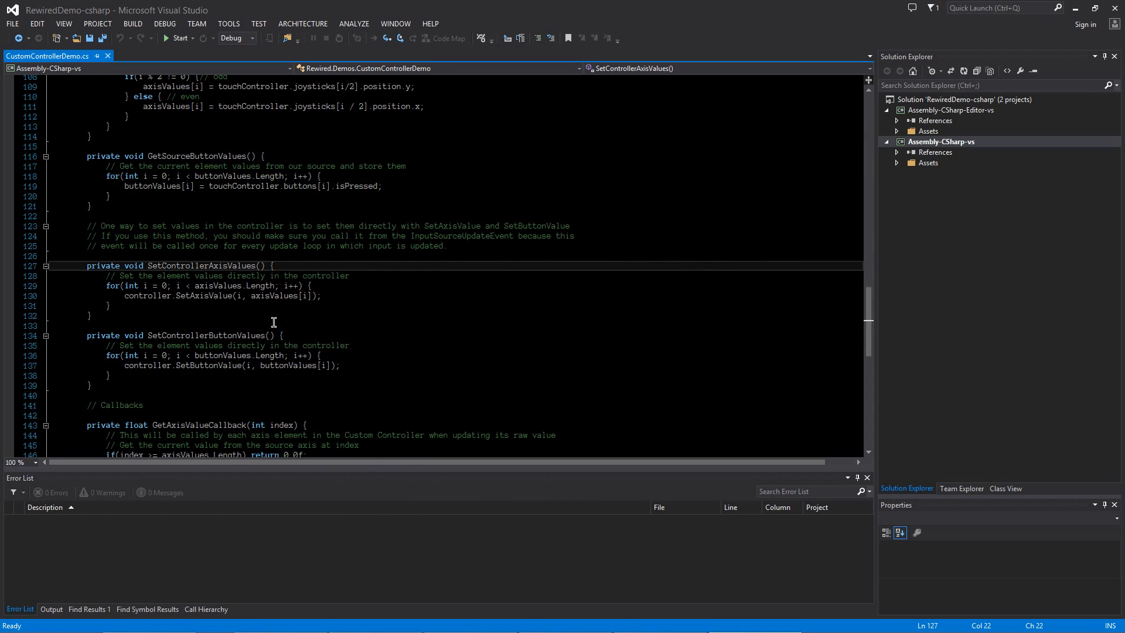
double_click(191, 268)
left_click(179, 273)
left_click_drag(126, 265, 228, 267)
left_click_drag(125, 335, 341, 335)
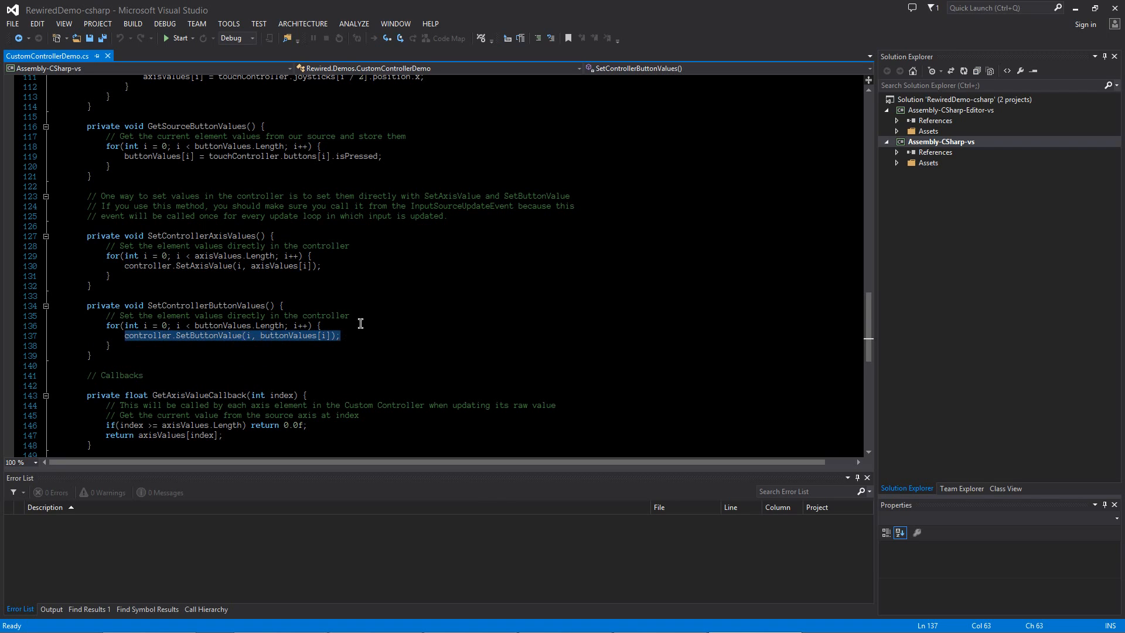
left_click(363, 322)
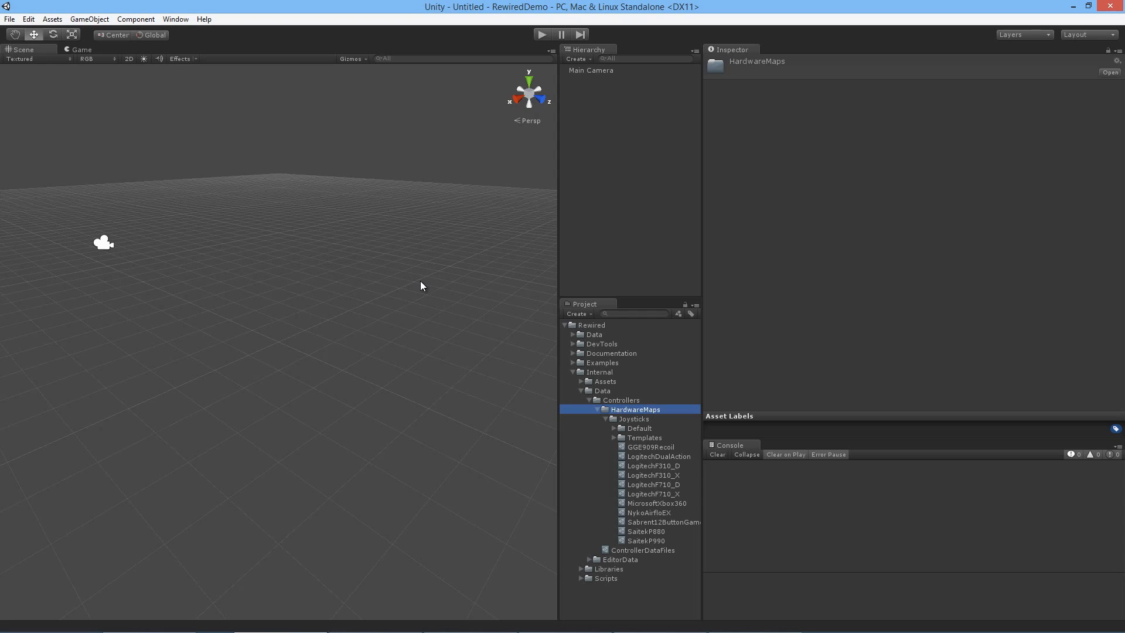
Step: Open the GGE909Recoil hardware map in its editor, review its element identifiers, Direct Input, XInput and general settings, and close the editor
left_click(634, 447)
left_click(825, 105)
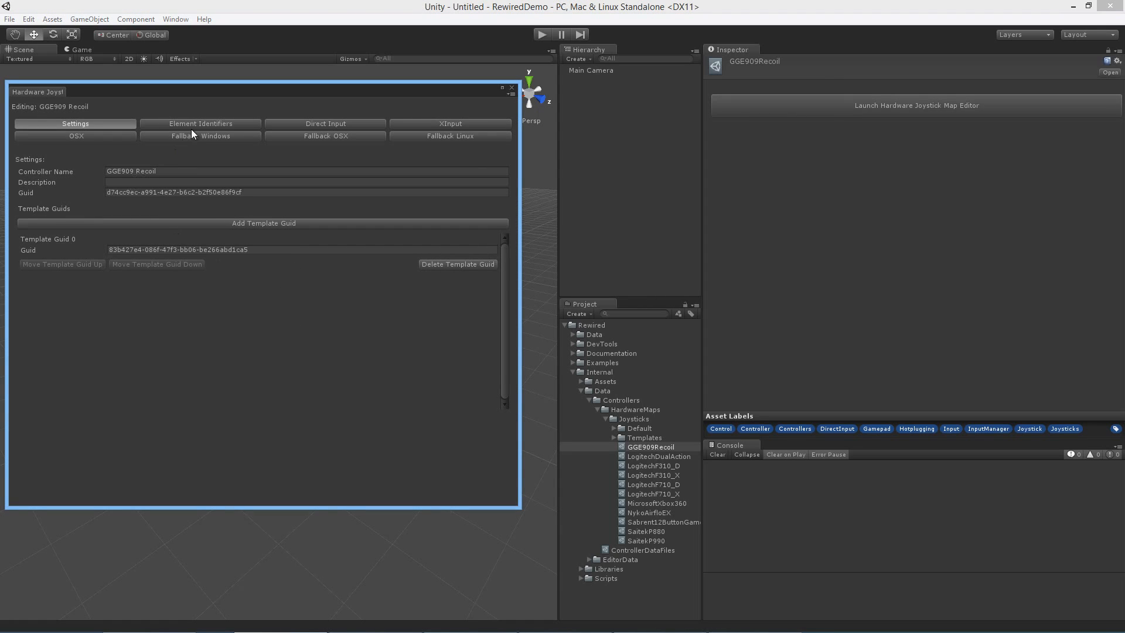
left_click(206, 124)
left_click(311, 123)
left_click(450, 123)
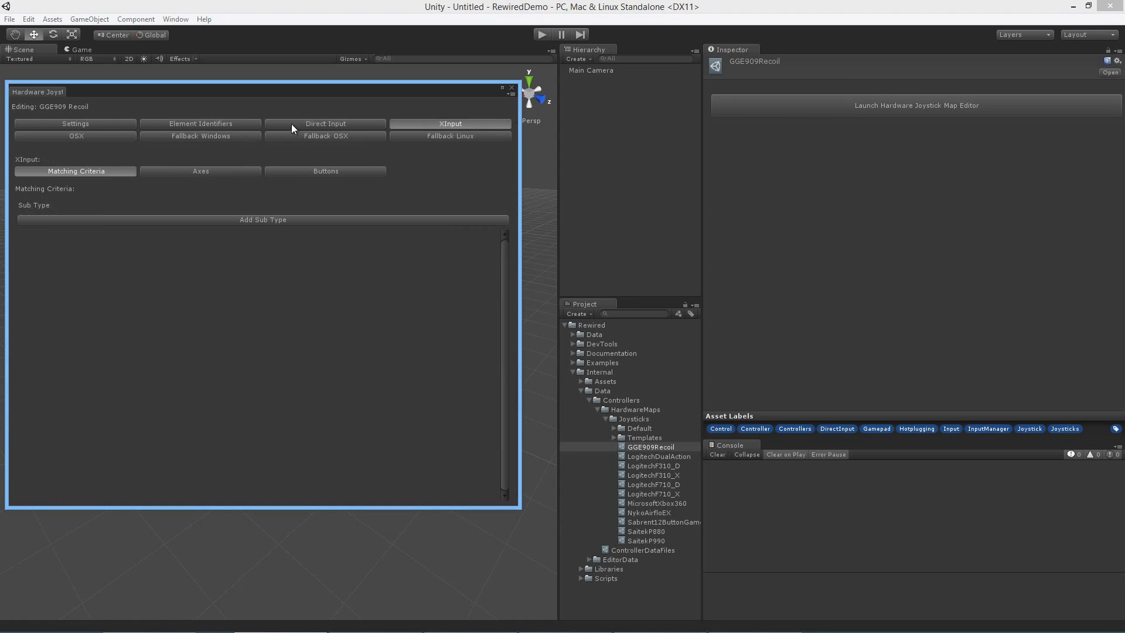
left_click(118, 124)
left_click(513, 90)
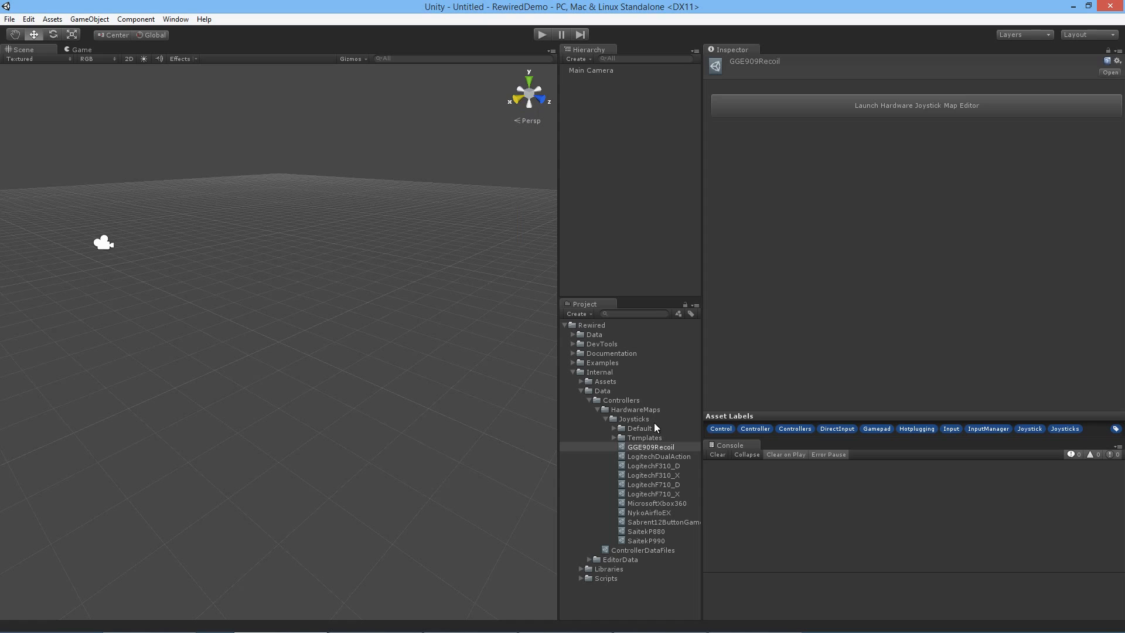
Step: Review the DualAnalogGamepad template's element identifiers, joysticks and maps in its editor, then close it and collapse the Templates and Default folders
left_click(614, 430)
left_click(614, 447)
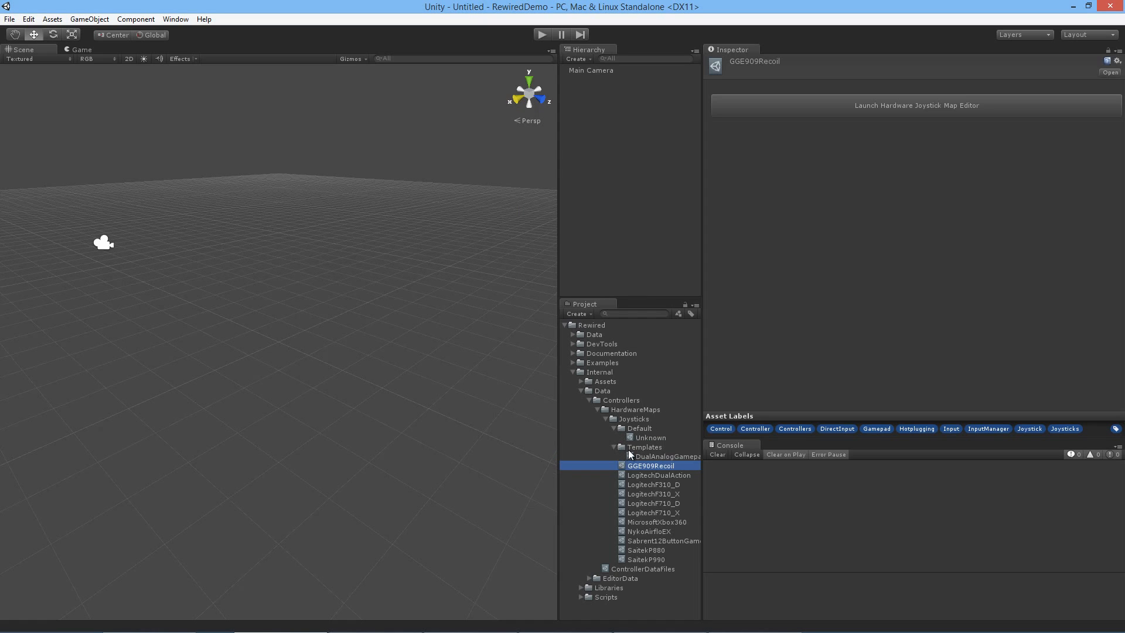
left_click(652, 456)
left_click(813, 114)
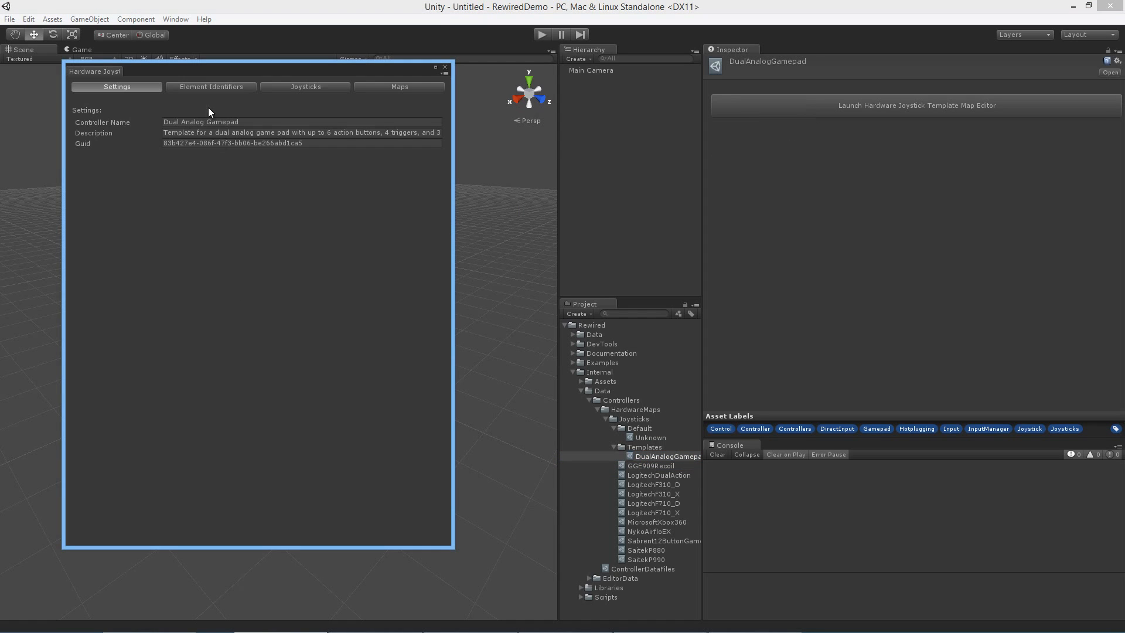
left_click(211, 86)
left_click(305, 87)
left_click(381, 86)
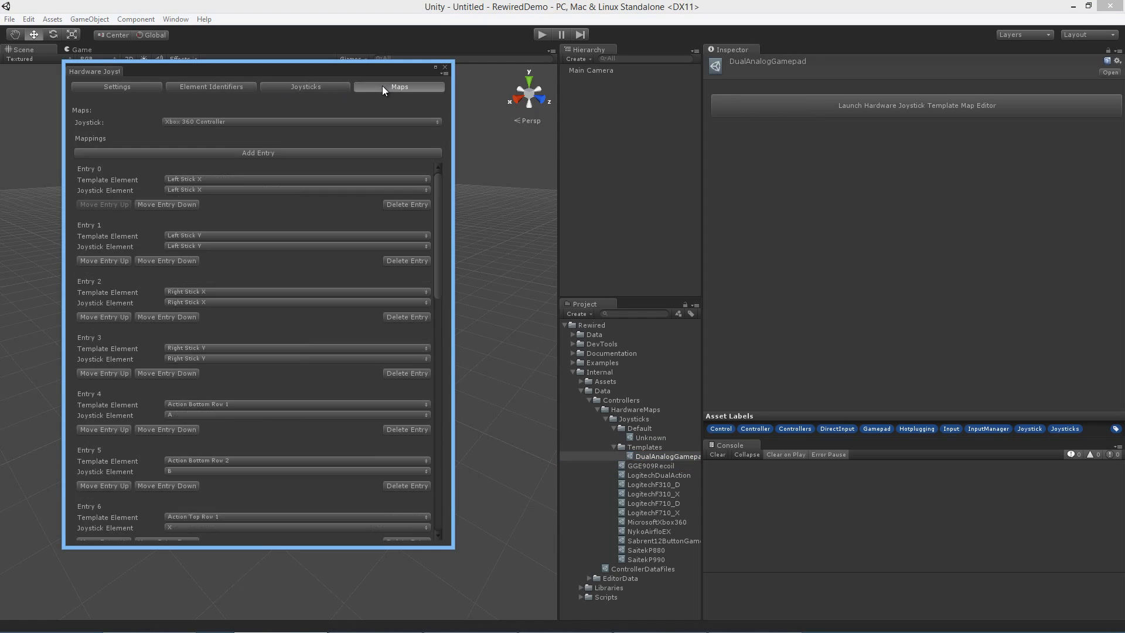
left_click(445, 68)
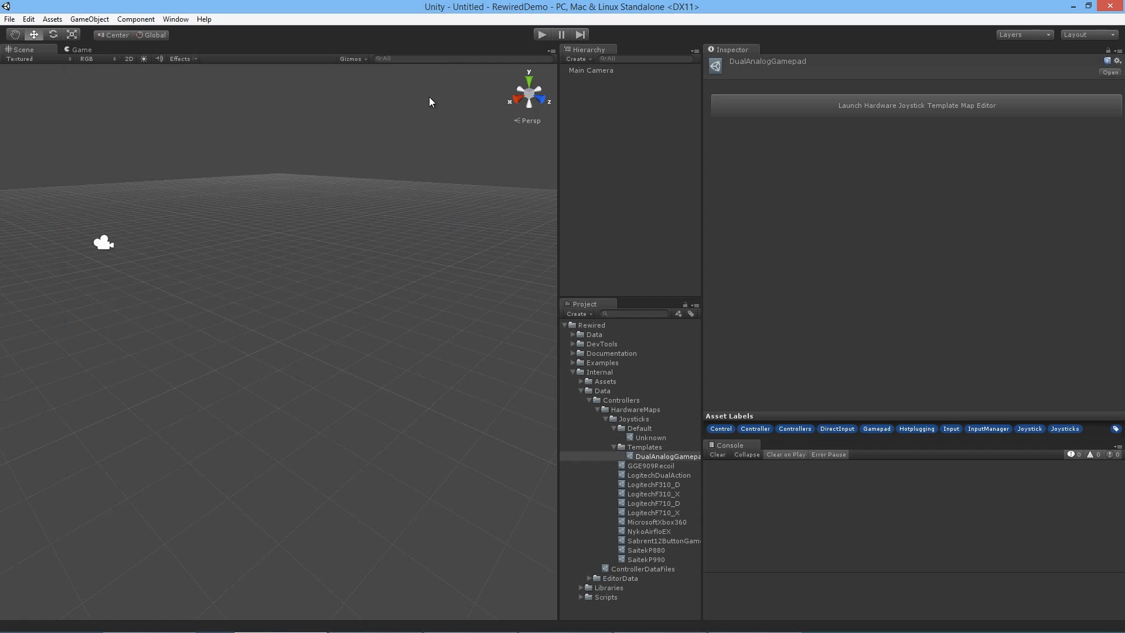
left_click(612, 447)
left_click(613, 427)
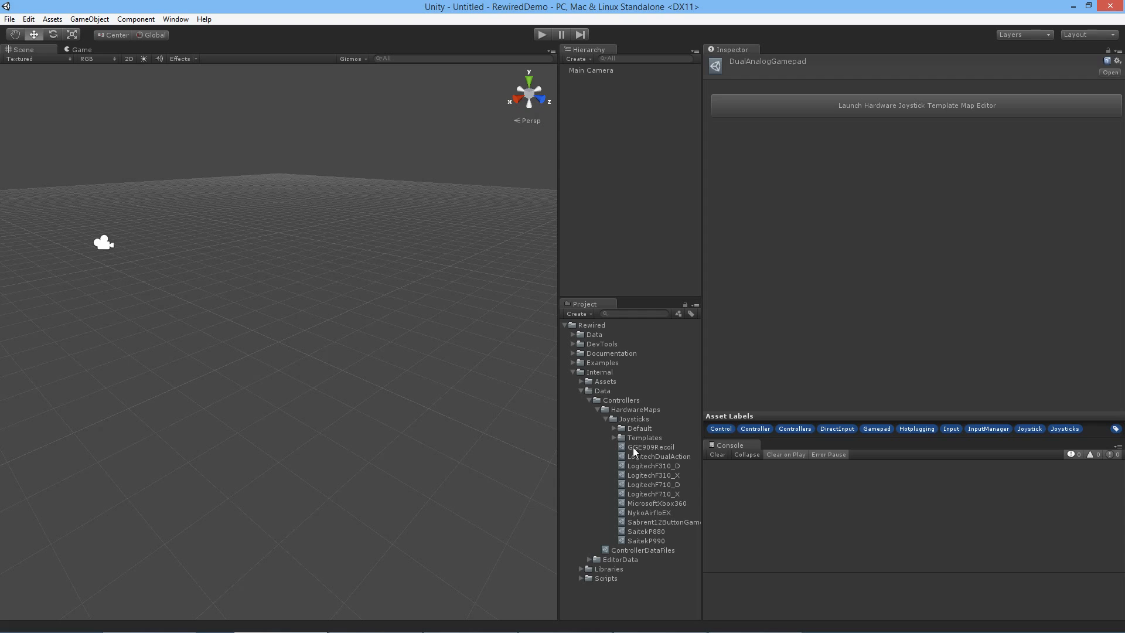
Step: Expand the DevTools folder to view the joystick element identifier tools, and look through the Logitech hardware maps
left_click(574, 344)
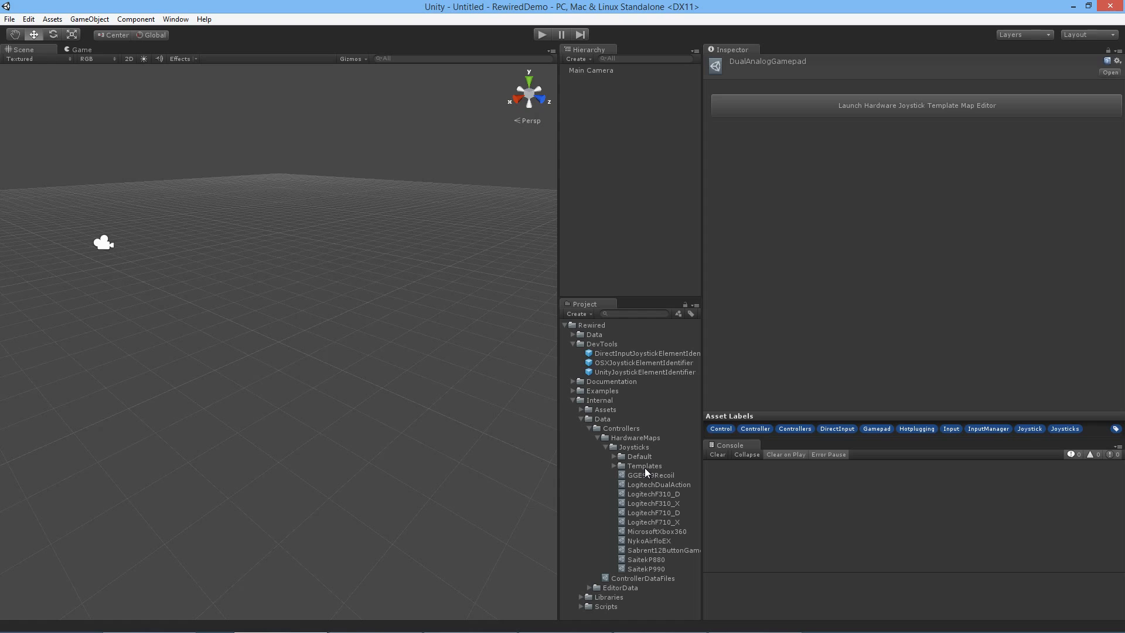
left_click(666, 493)
left_click(669, 511)
left_click(672, 503)
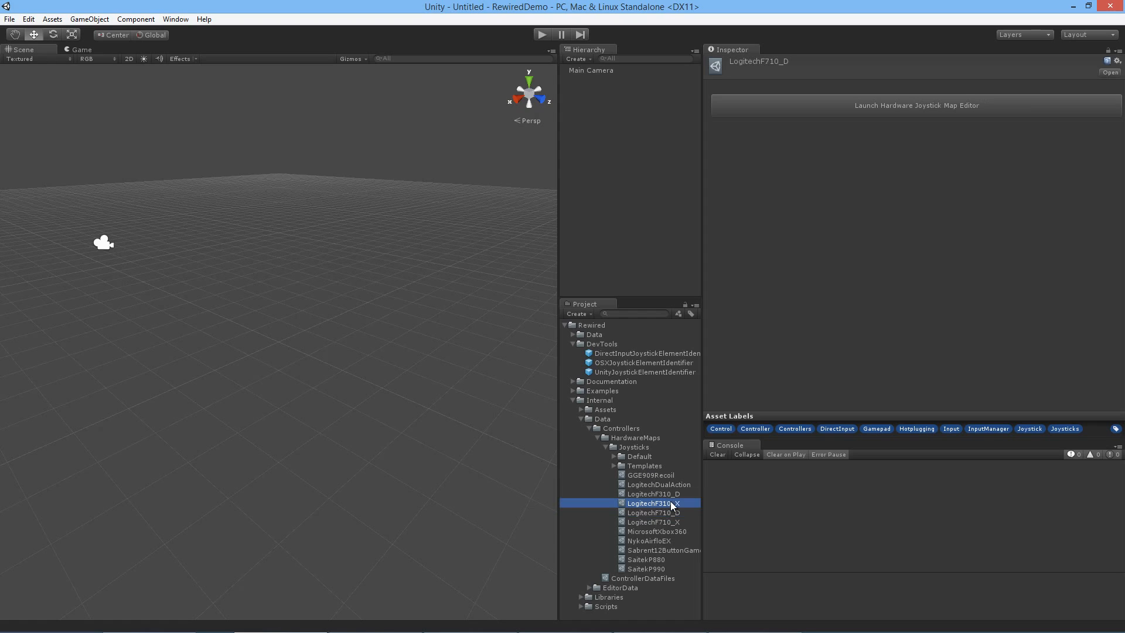
left_click(673, 493)
left_click(674, 485)
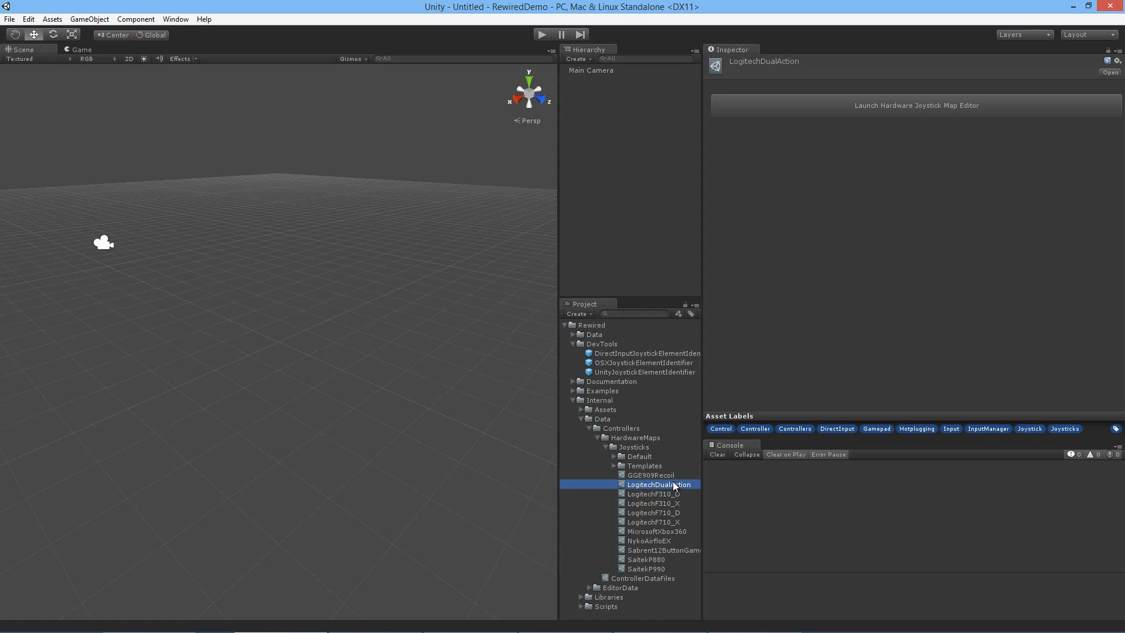